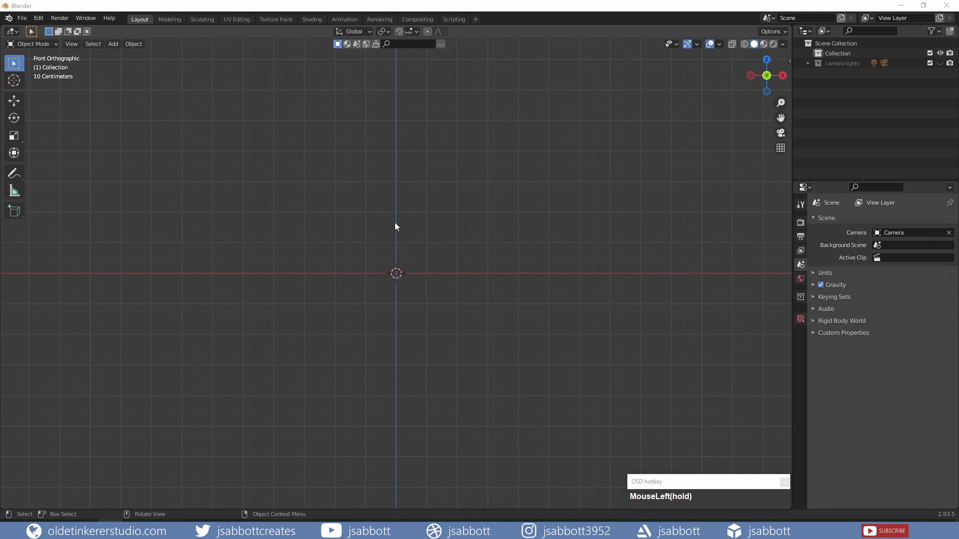
# Insert the T-pose figure image as a reference in the front view
pyautogui.moveTo(395, 226); pyautogui.dragTo(395, 219)
pyautogui.scroll(1, 514, 239)
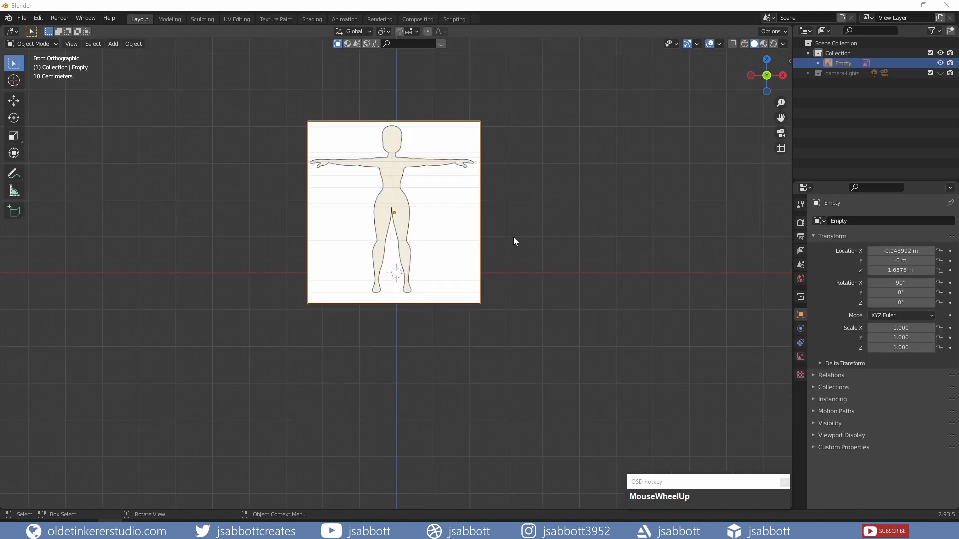
pyautogui.scroll(2, 514, 238)
# Raise the reference image about 0.53 m so the feet meet the X axis, and shift it along X to centre the figure on the Z axis
pyautogui.press('g')
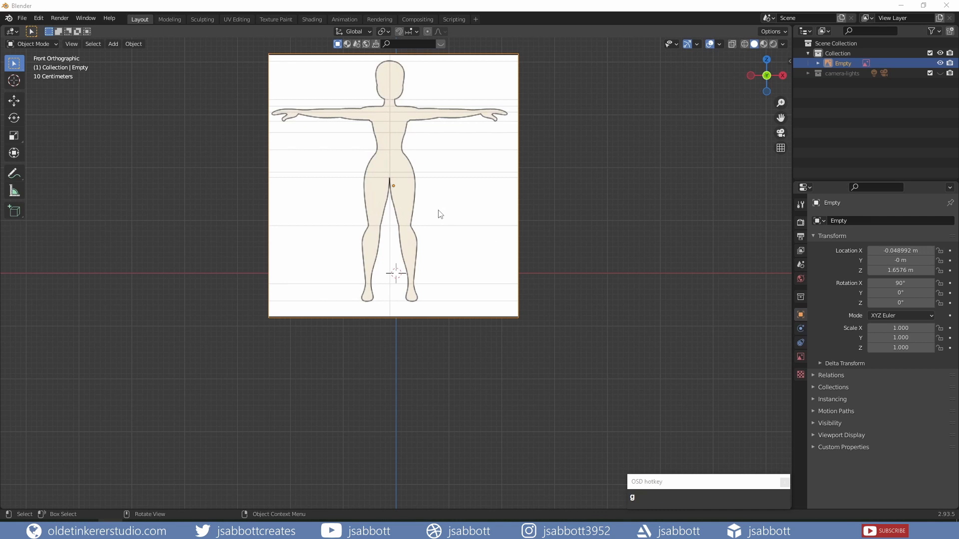
pyautogui.press('shift')
pyautogui.click(439, 203)
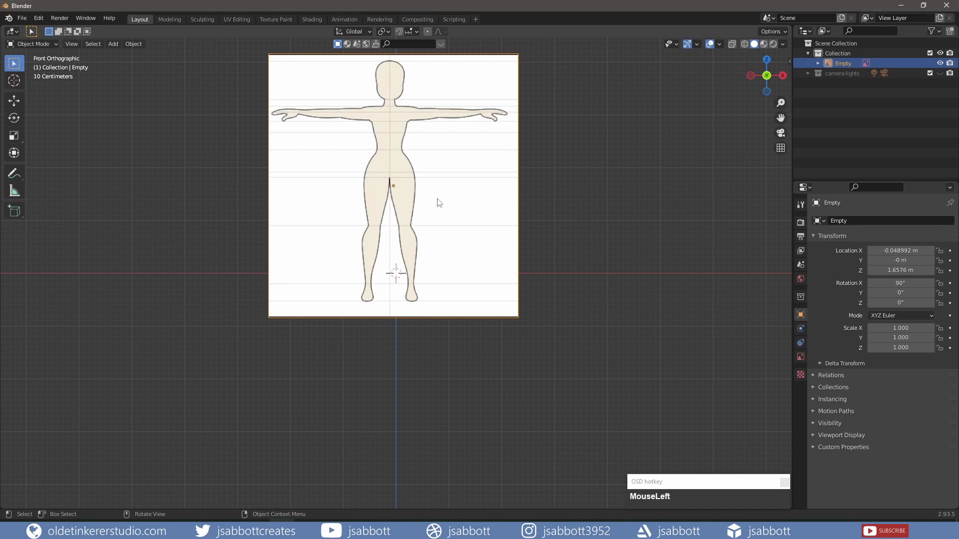
pyautogui.press('g')
pyautogui.press('z')
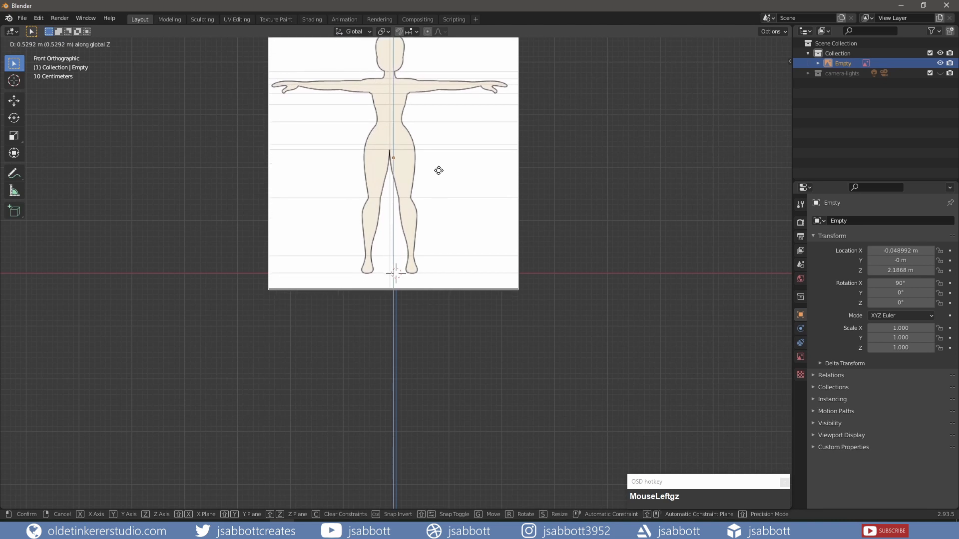
pyautogui.click(438, 170)
pyautogui.keyDown('shift'); pyautogui.moveTo(444, 160); pyautogui.dragTo(466, 249, button='middle'); pyautogui.keyUp('shift')
pyautogui.press('g')
pyautogui.press('x')
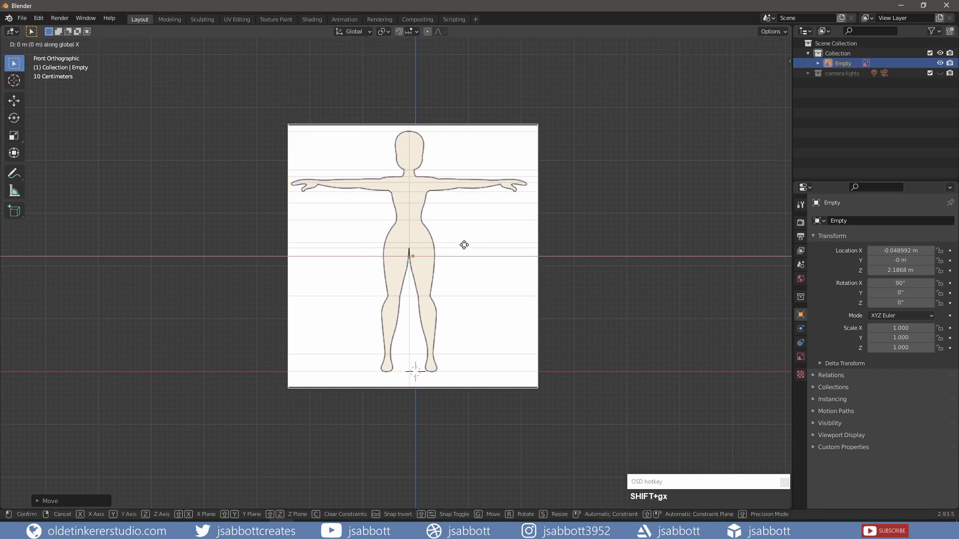
pyautogui.click(528, 245)
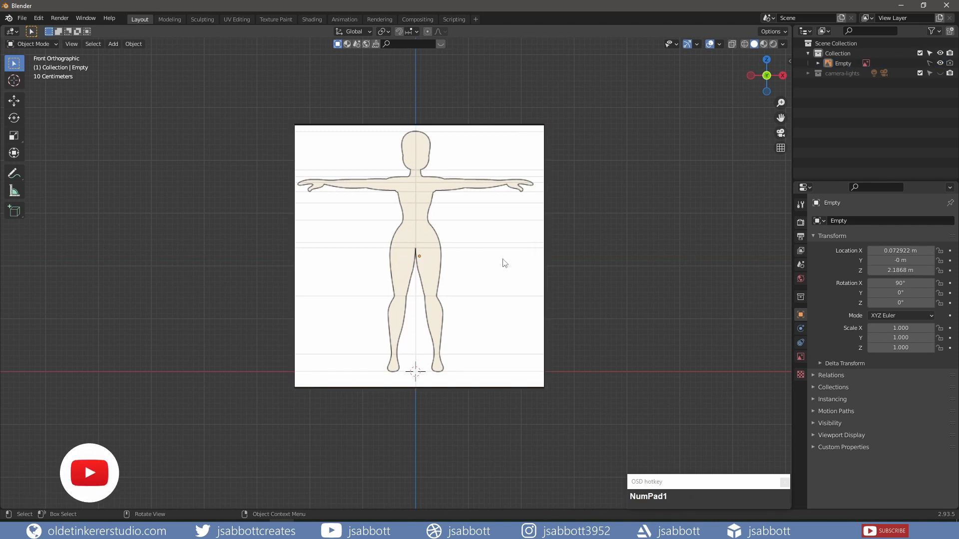
# Move the reference image back along Y to about 4.34 m and make it unselectable
pyautogui.press('KP_3')
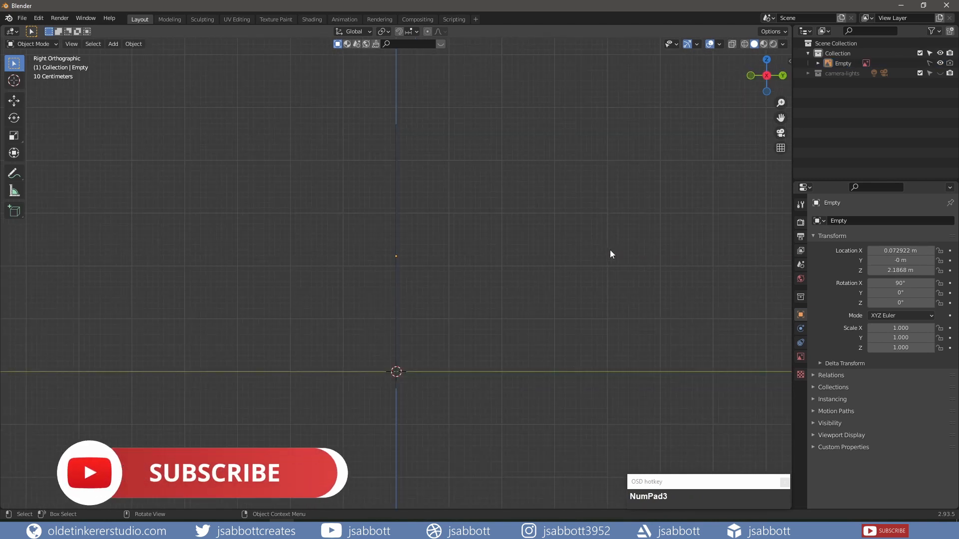
pyautogui.moveTo(364, 230); pyautogui.dragTo(373, 251, button='middle')
pyautogui.press('g')
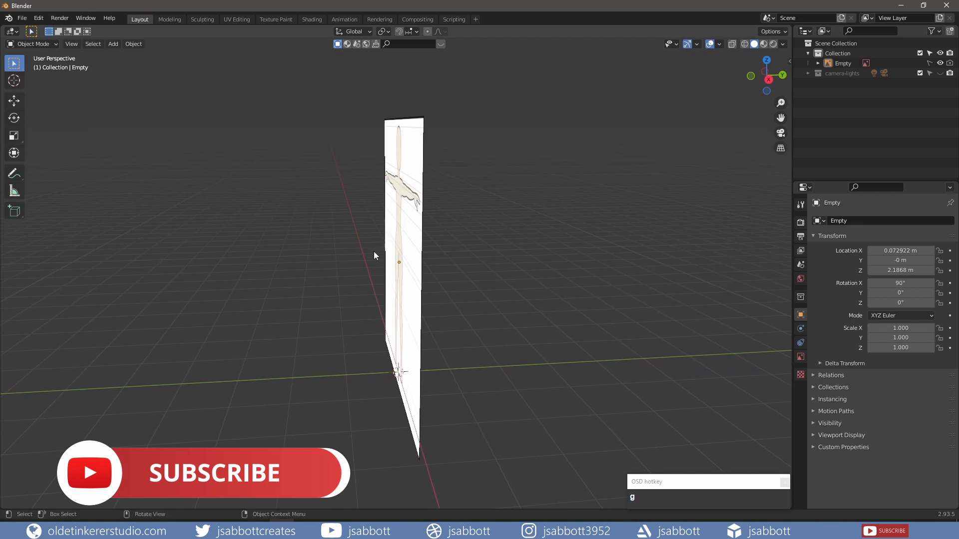
pyautogui.click(418, 252)
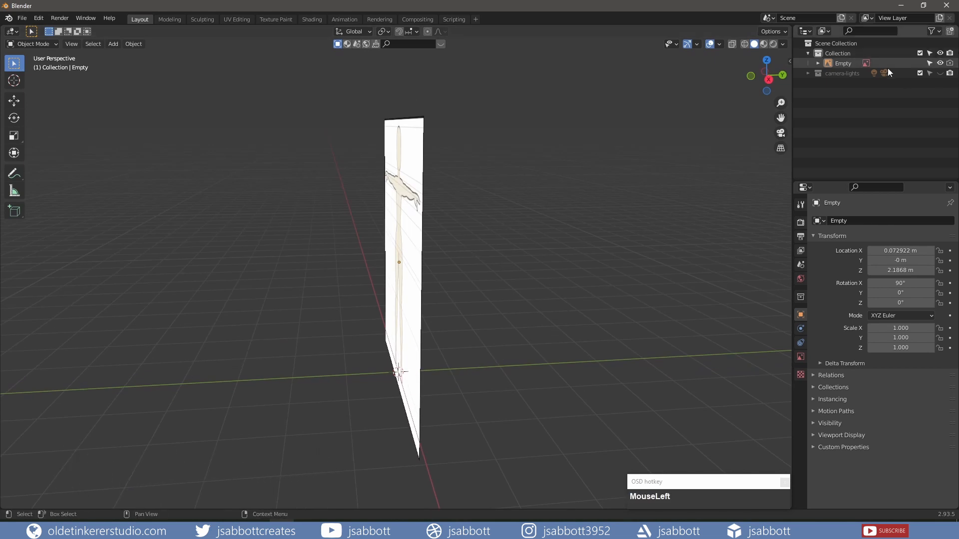
pyautogui.click(844, 63)
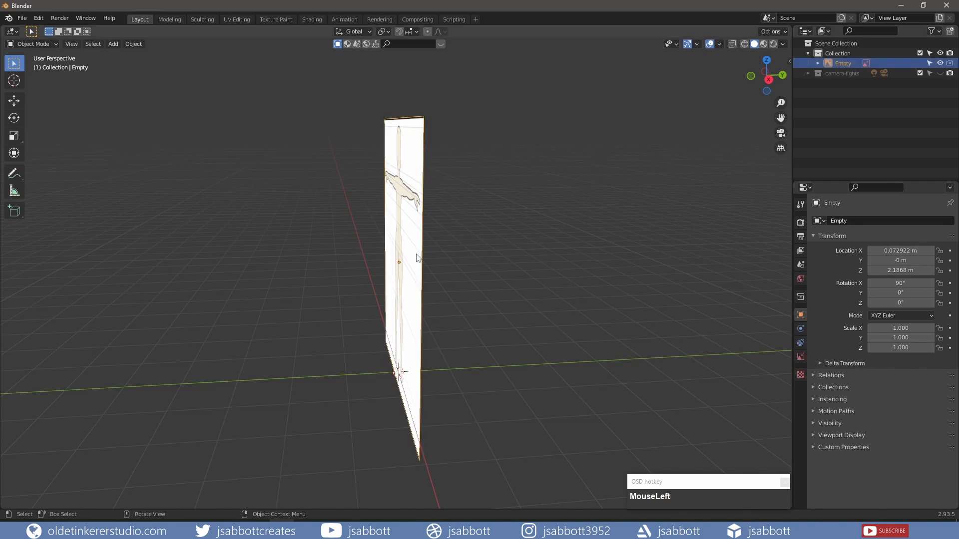
pyautogui.press('g')
pyautogui.press('y')
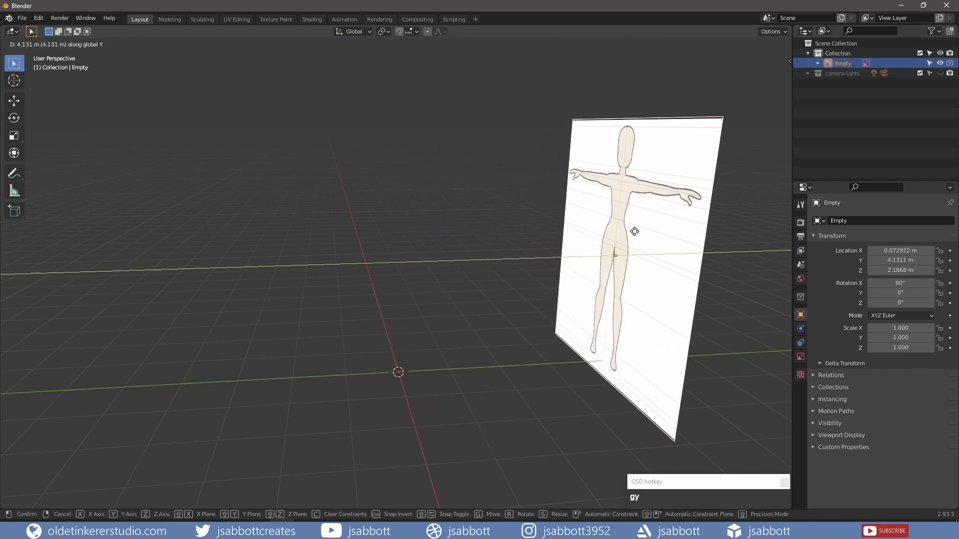
pyautogui.click(644, 230)
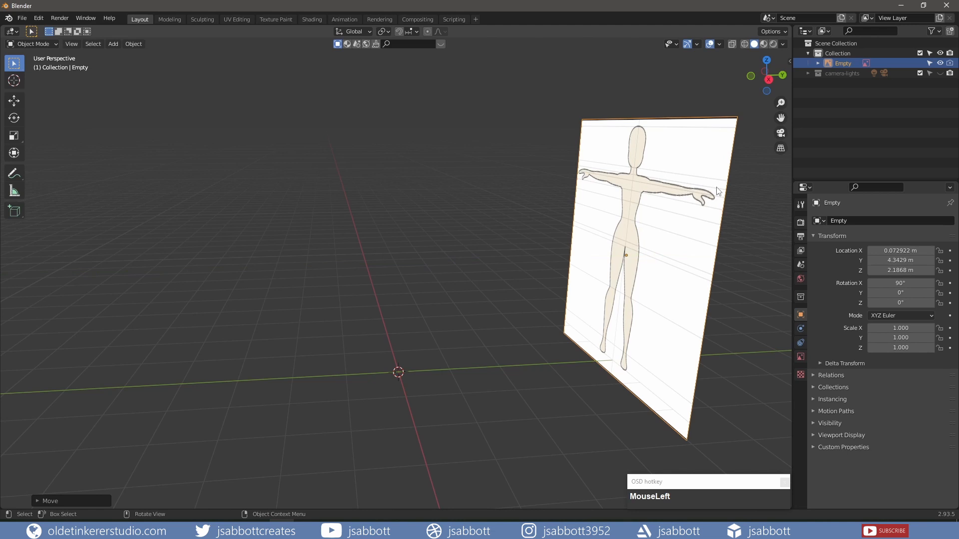
pyautogui.click(929, 63)
# Add a plane at the origin and merge all its vertices at the center into a single vertex
pyautogui.press('KP_1')
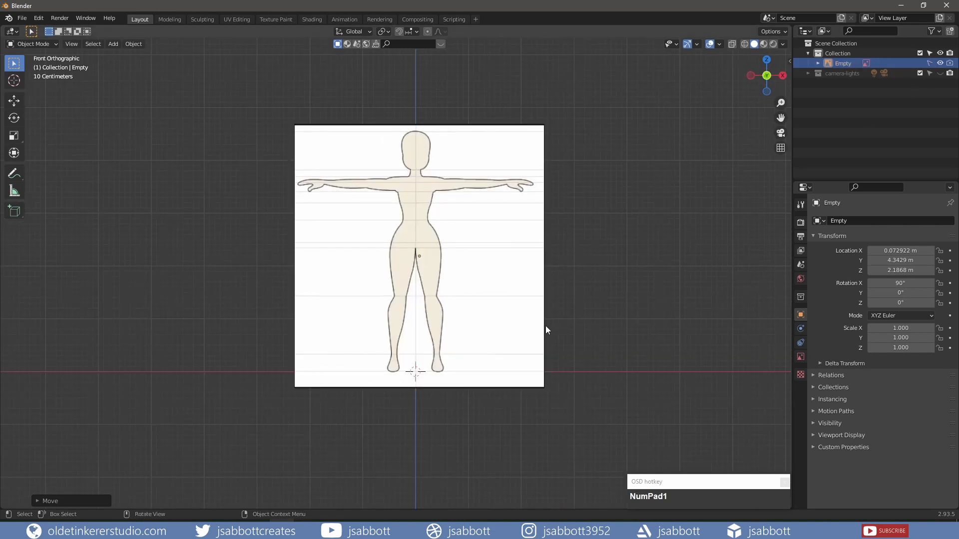
pyautogui.hotkey('shift', 'a')
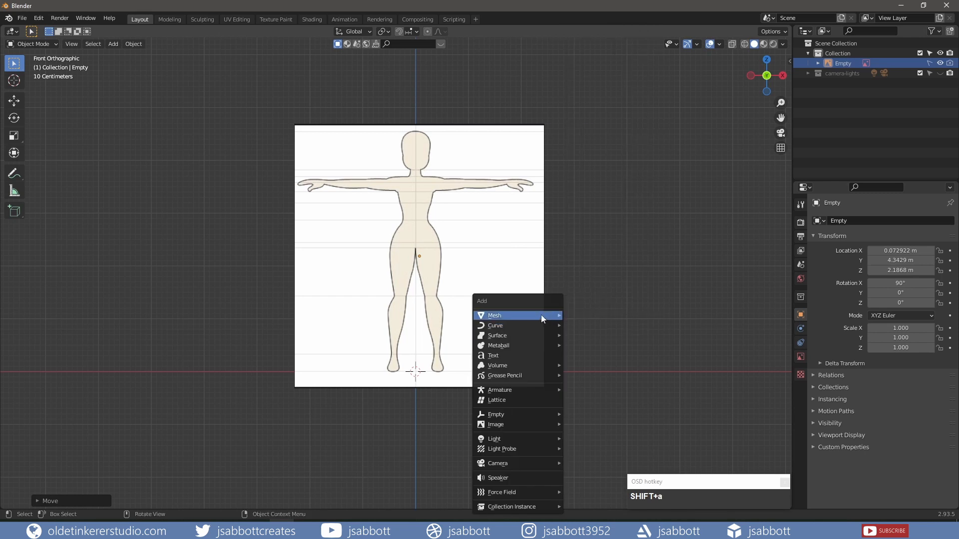
pyautogui.moveTo(550, 315)
pyautogui.click(607, 69)
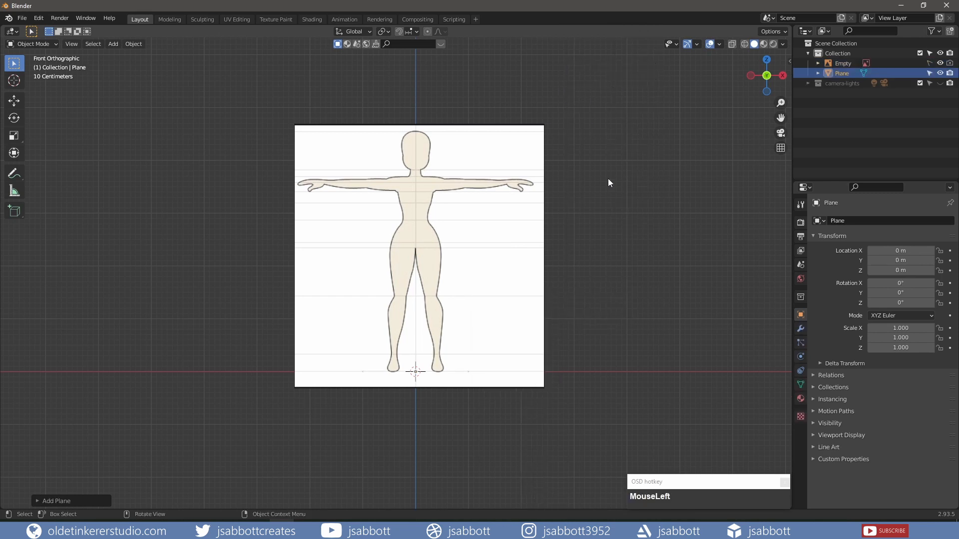
pyautogui.moveTo(607, 178); pyautogui.dragTo(593, 218, button='middle')
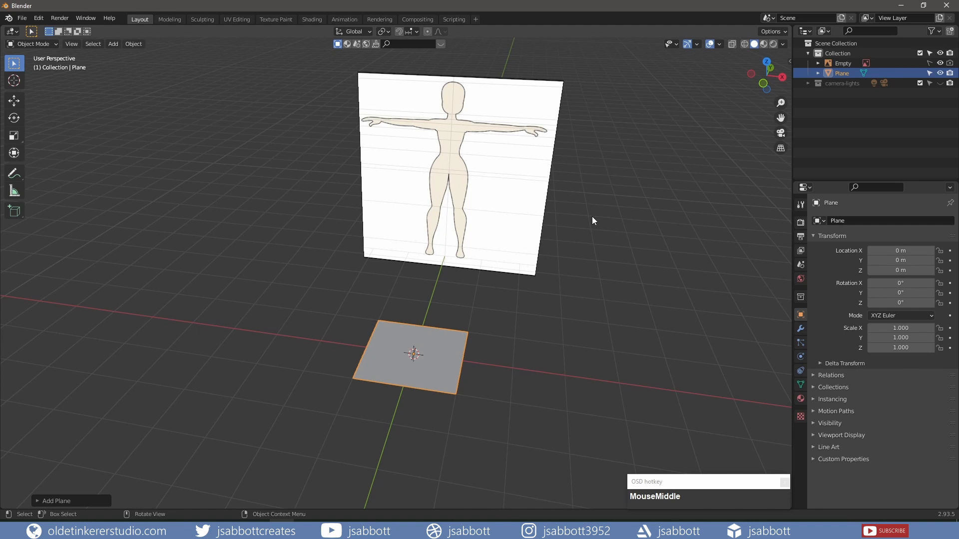
pyautogui.press('Tab')
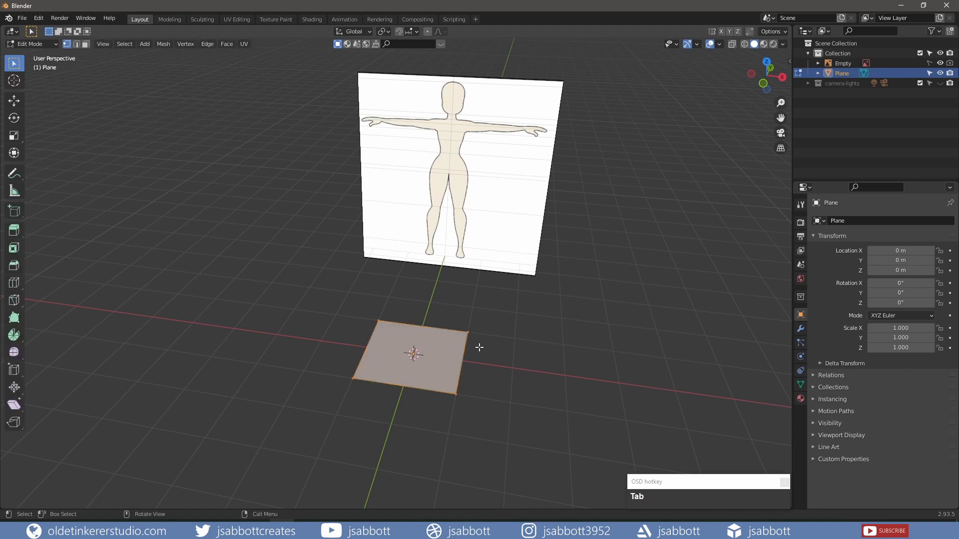
pyautogui.press('m')
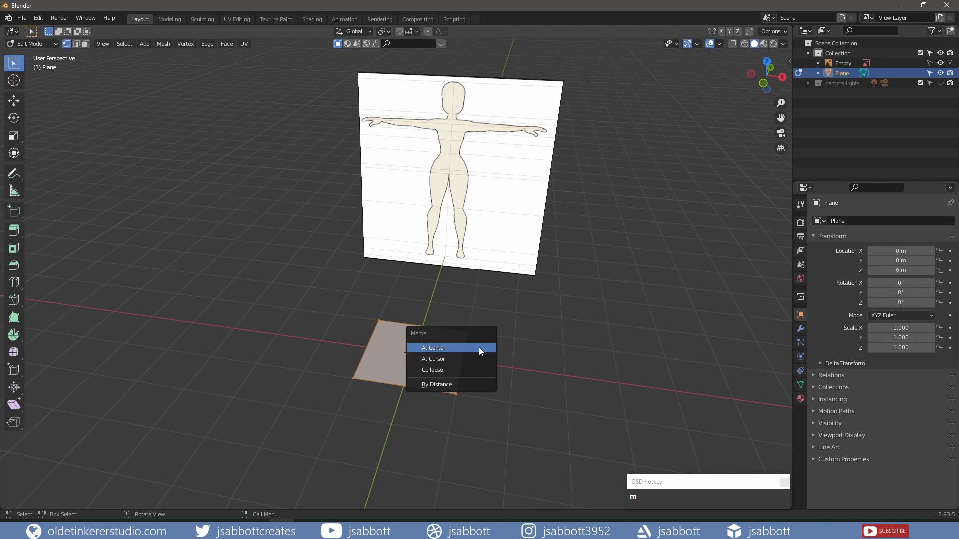
pyautogui.click(479, 350)
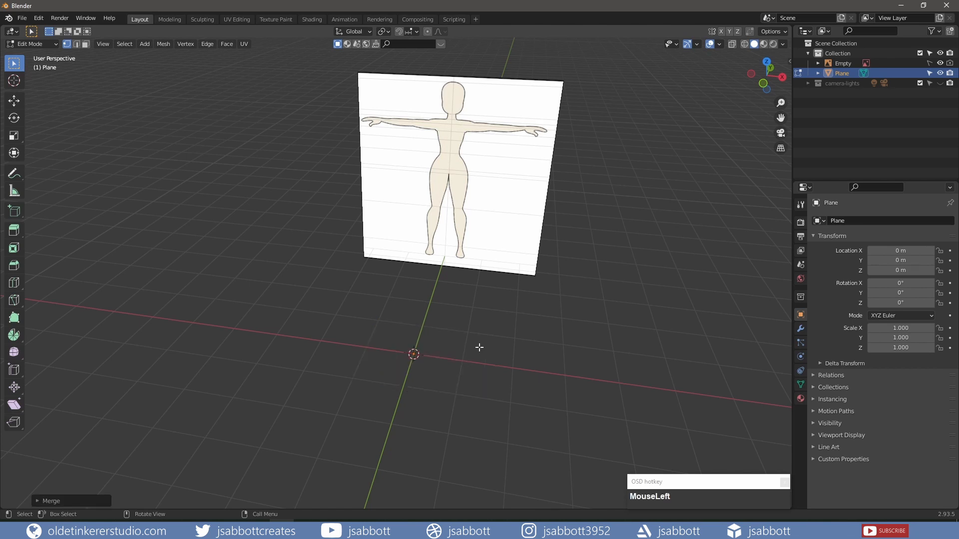
# Add a Mirror modifier on the X axis to the plane with a merge distance of 0.1 m
pyautogui.press('KP_1')
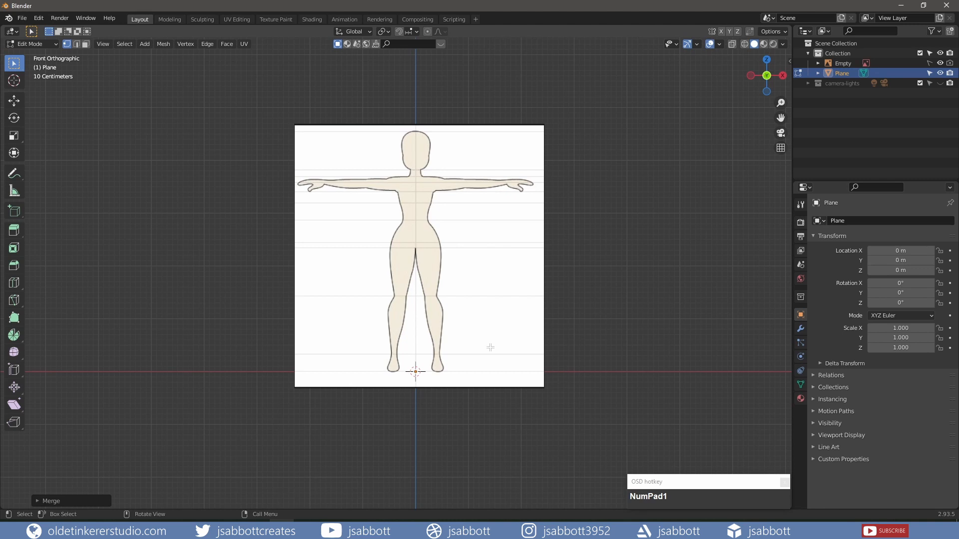
pyautogui.click(800, 329)
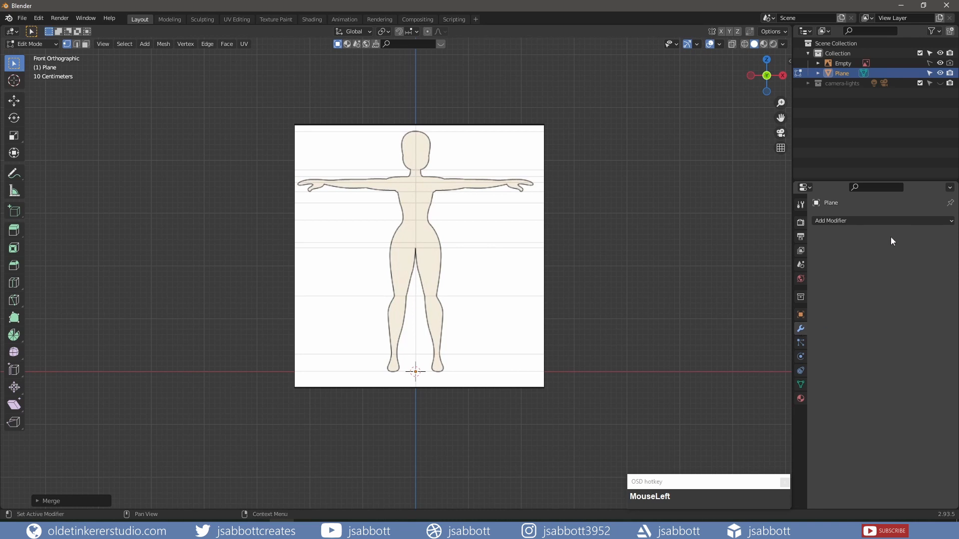
pyautogui.click(878, 221)
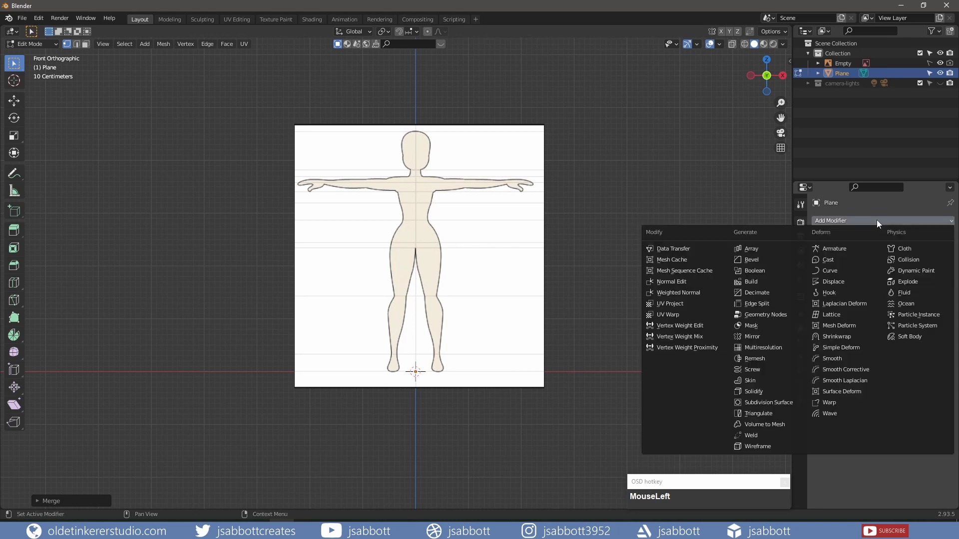
pyautogui.click(777, 338)
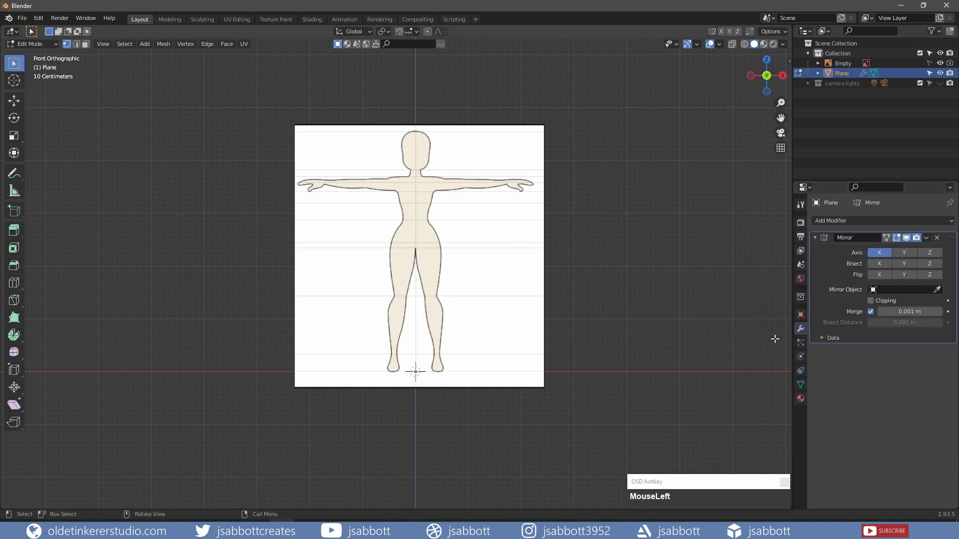
pyautogui.click(906, 311)
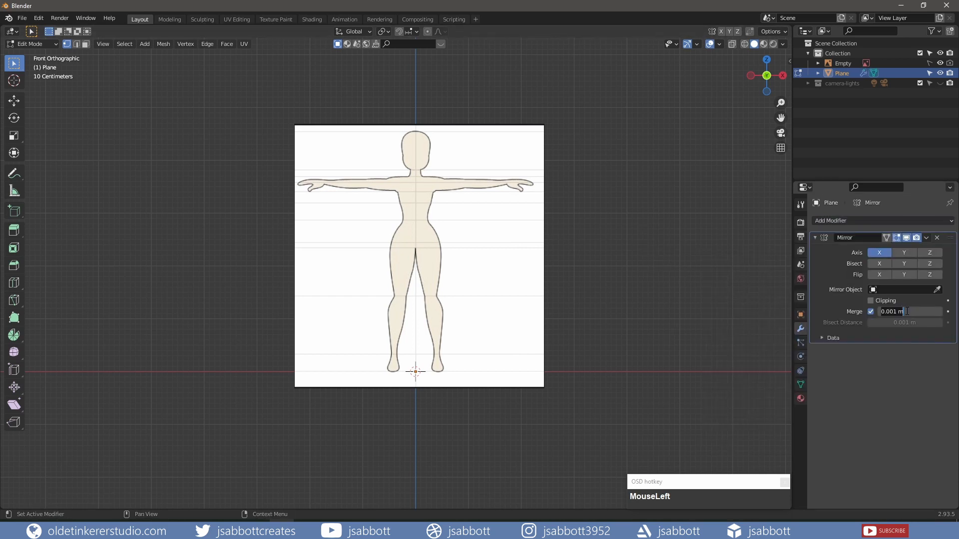
pyautogui.write('.1')
pyautogui.press('Return')
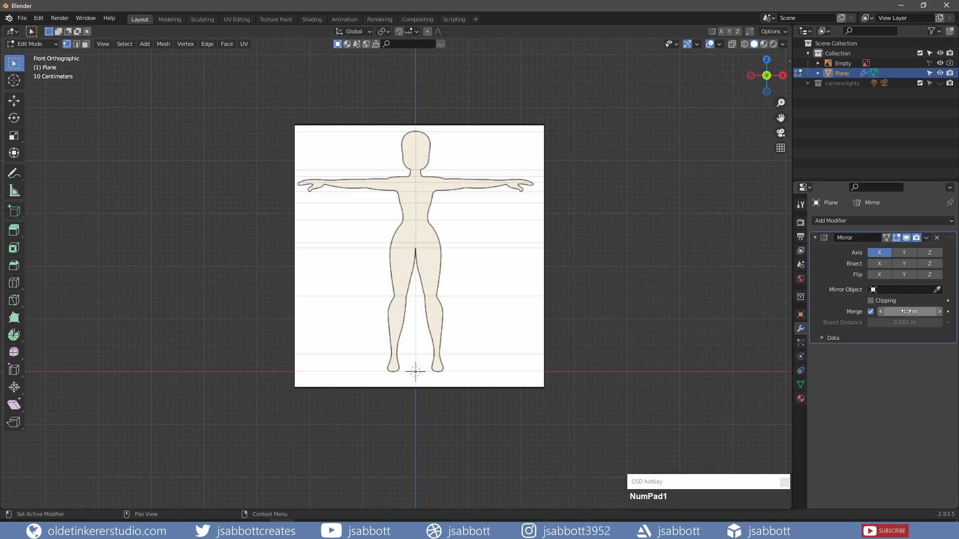
# Add a Skin modifier to the plane and enable its Smooth Shading
pyautogui.click(873, 220)
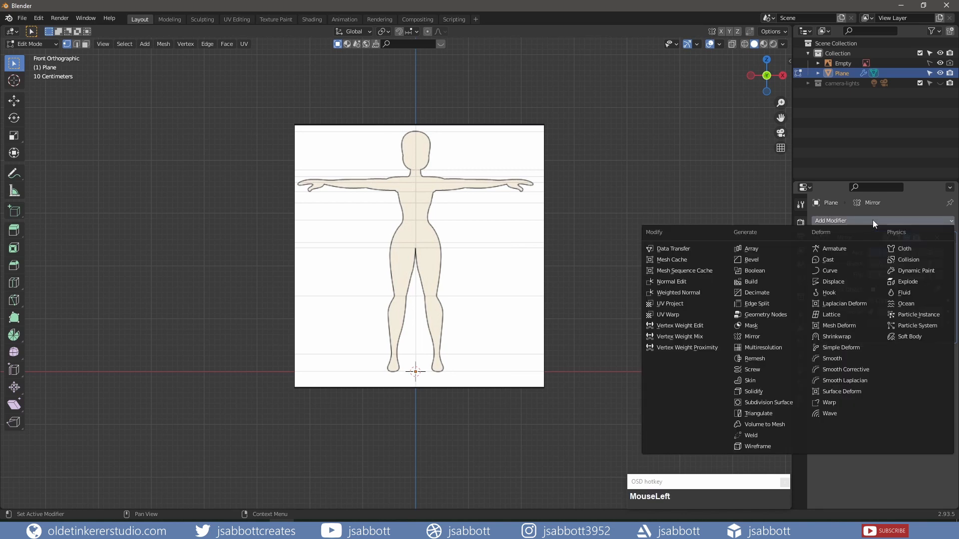
pyautogui.click(770, 380)
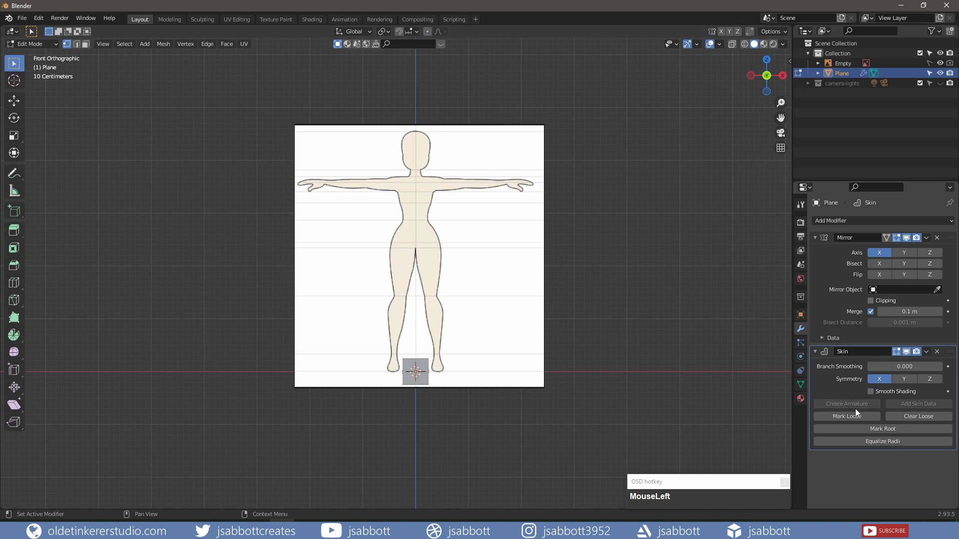
pyautogui.click(871, 391)
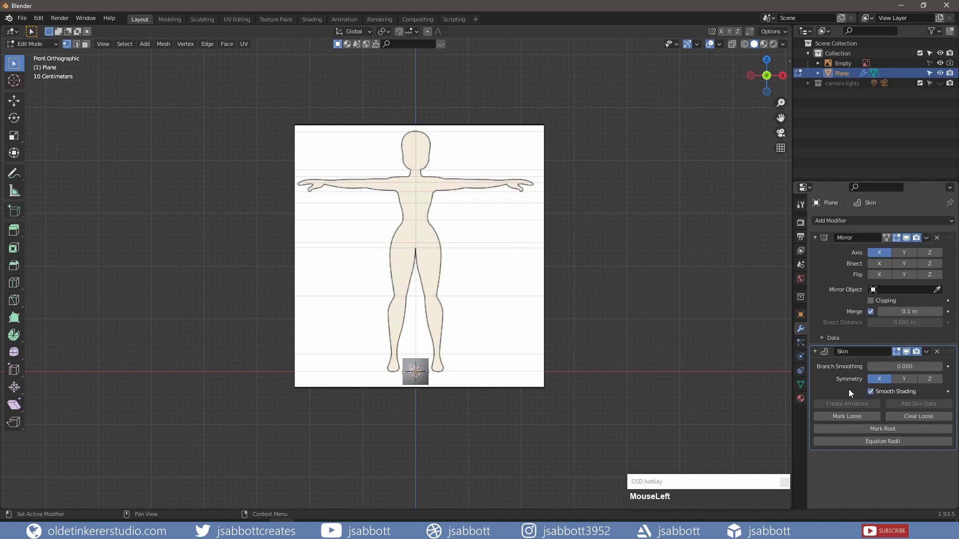
# Add a Subdivision Surface modifier to the plane and set its viewport levels to 2
pyautogui.click(861, 220)
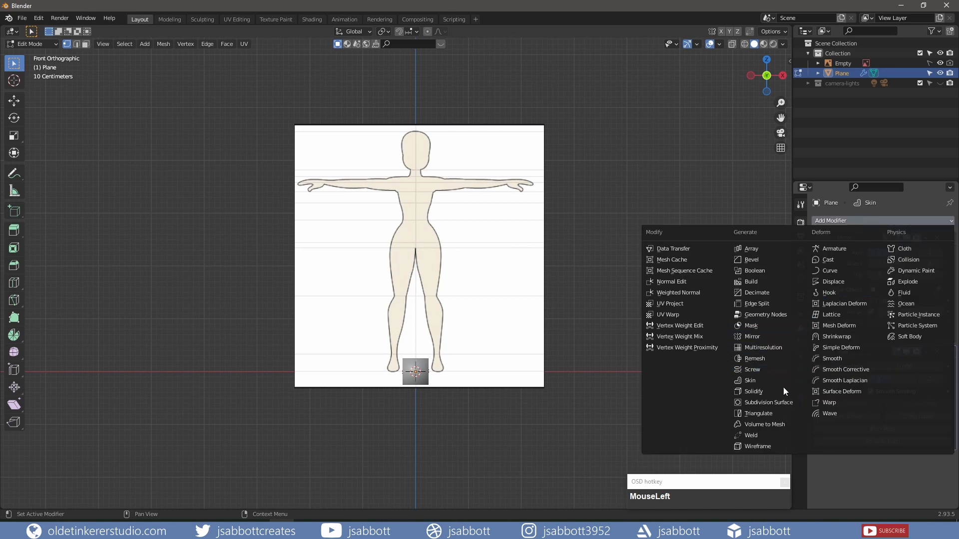
pyautogui.click(768, 402)
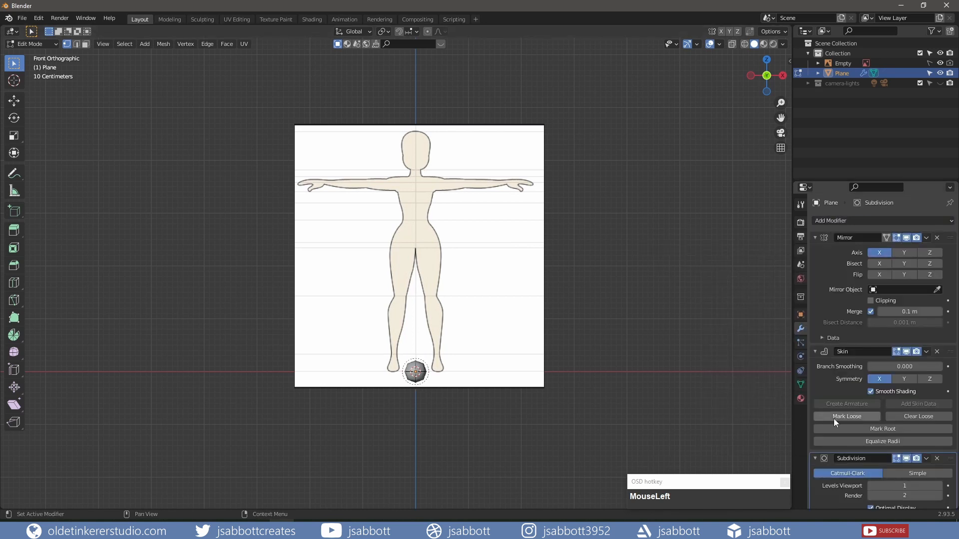
pyautogui.click(940, 486)
# Switch the viewport lighting to the red MatCap and turn on X-ray display
pyautogui.click(783, 44)
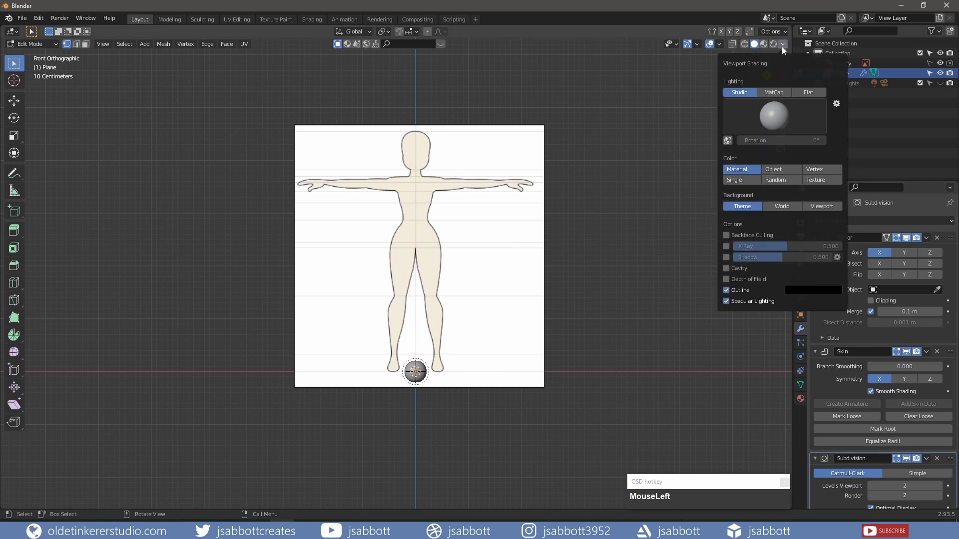
pyautogui.click(775, 93)
pyautogui.click(774, 116)
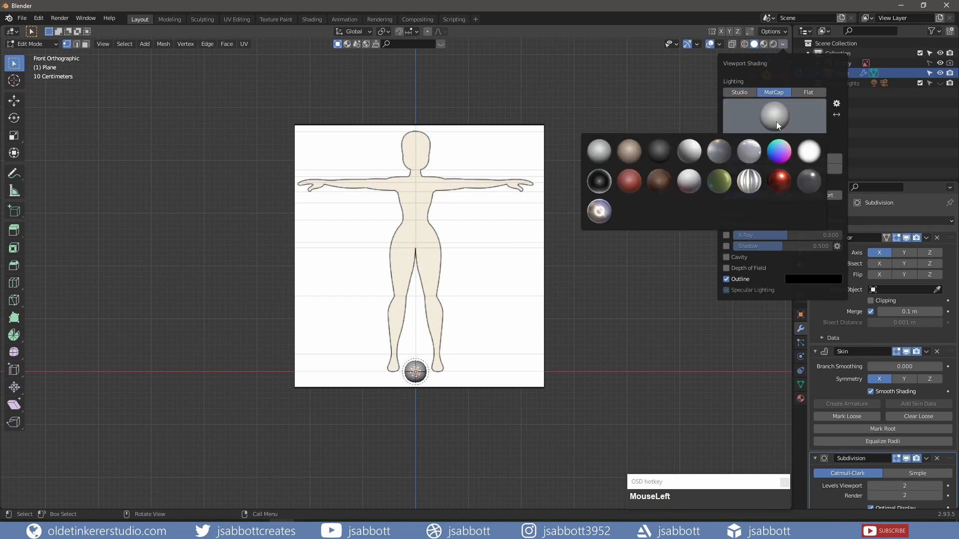
pyautogui.click(636, 188)
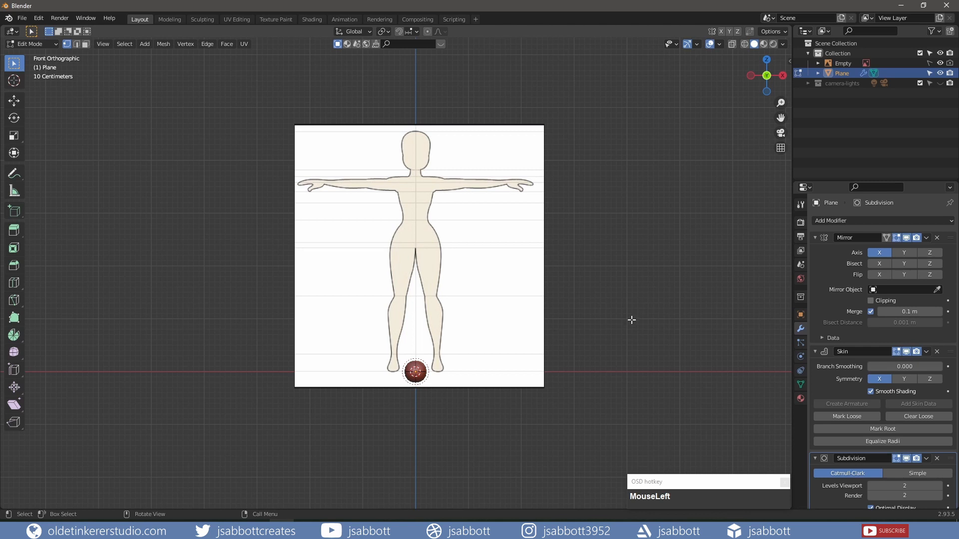
pyautogui.scroll(2, 632, 319)
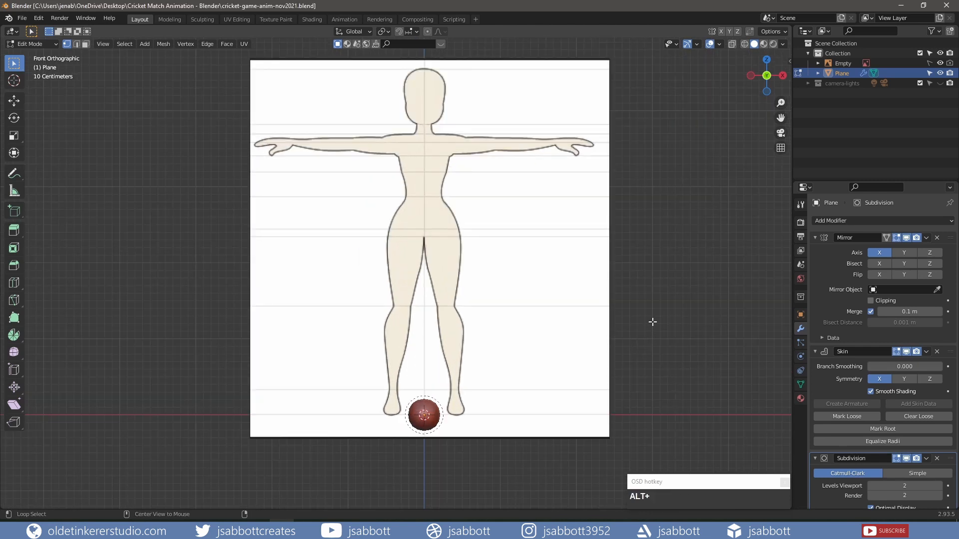
pyautogui.hotkey('alt', 'z')
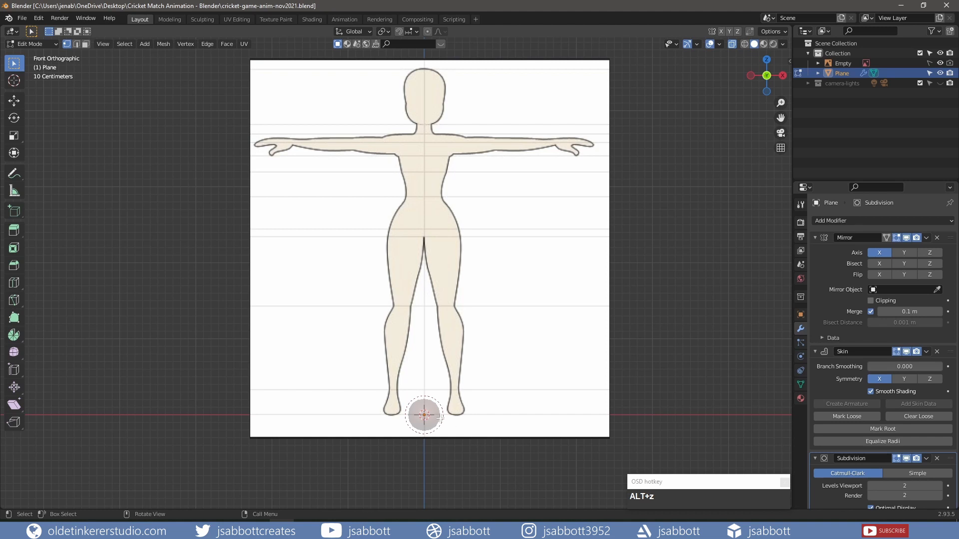
# Move the vertex up along Z to the reference figure's crotch and shrink its skin radius to about half
pyautogui.press('g')
pyautogui.press('z')
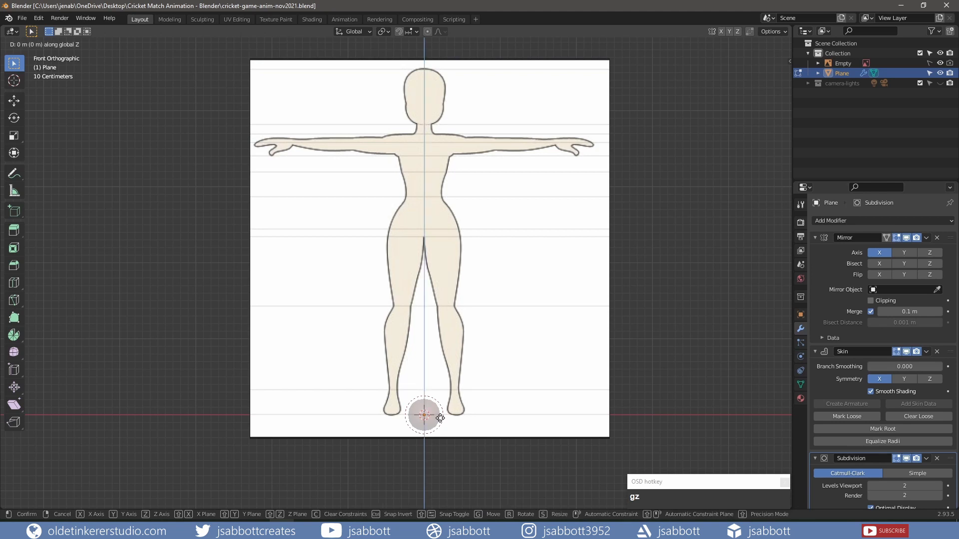
pyautogui.click(469, 239)
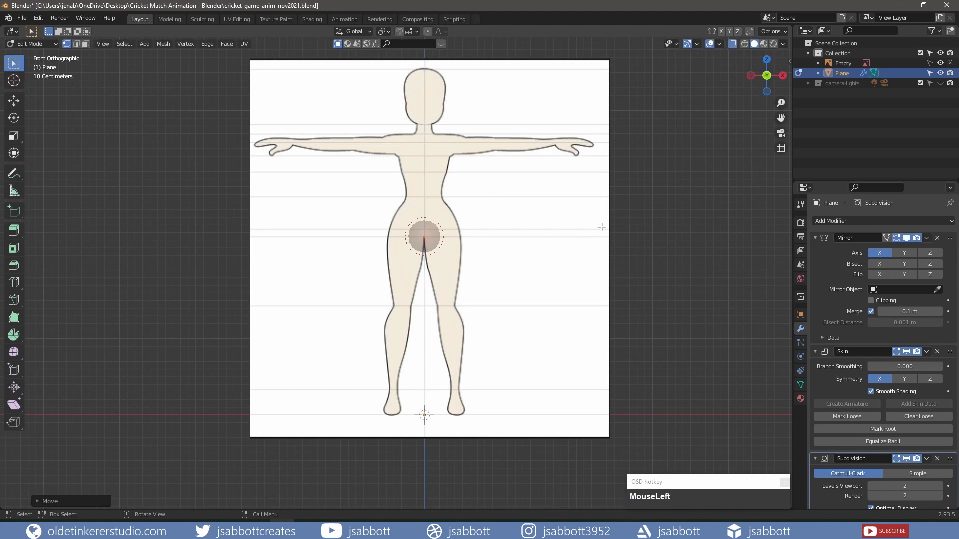
pyautogui.hotkey('ctrl', 'a')
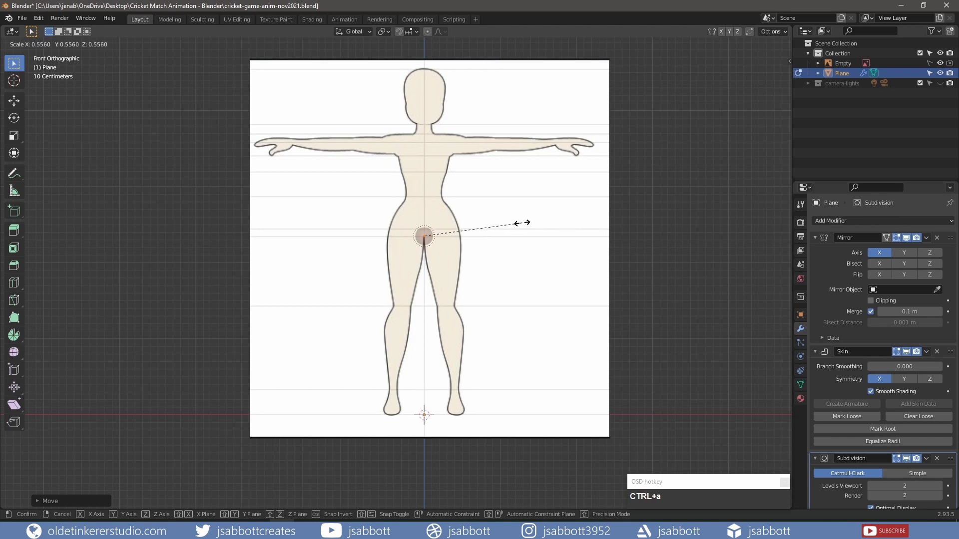
pyautogui.click(492, 228)
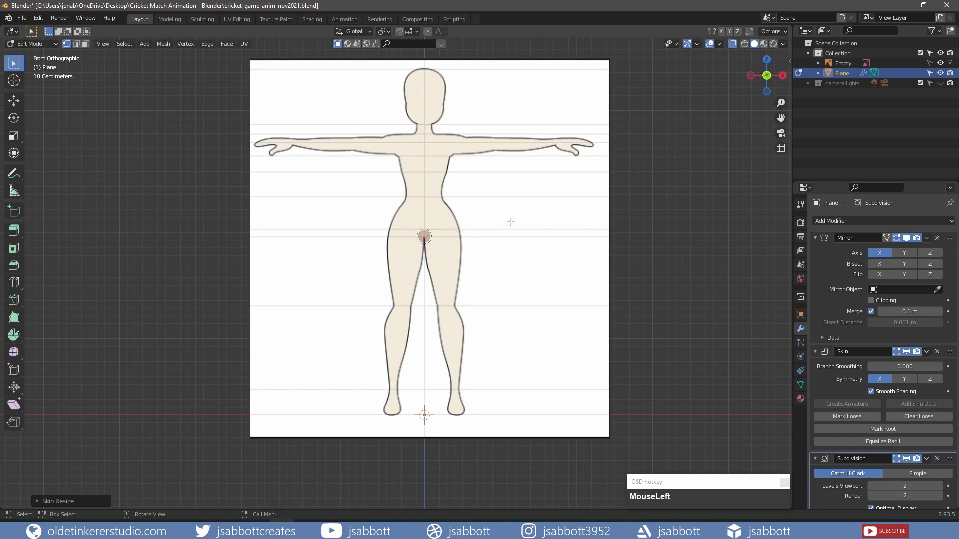
# Nudge the vertex slightly up into the pelvis and mark it as the skin root
pyautogui.press('g')
pyautogui.click(512, 219)
pyautogui.click(891, 430)
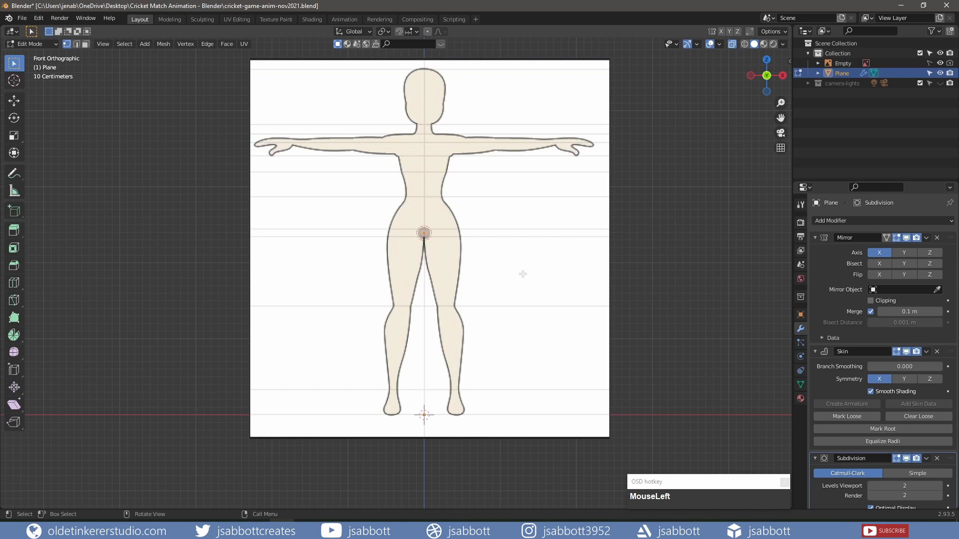
# Extrude the pelvis vertex about 0.39 m along X to the outer hip
pyautogui.press('1')
pyautogui.press('e')
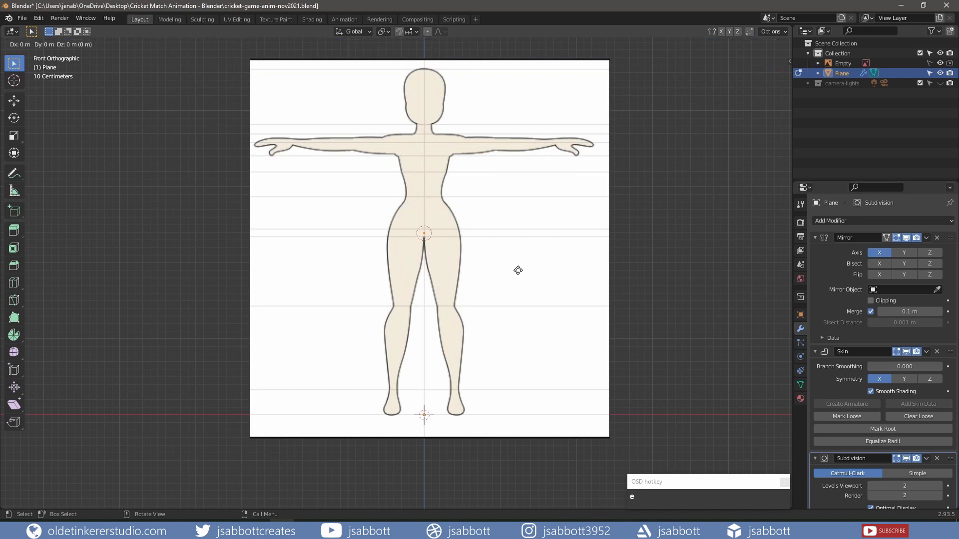
pyautogui.press('x')
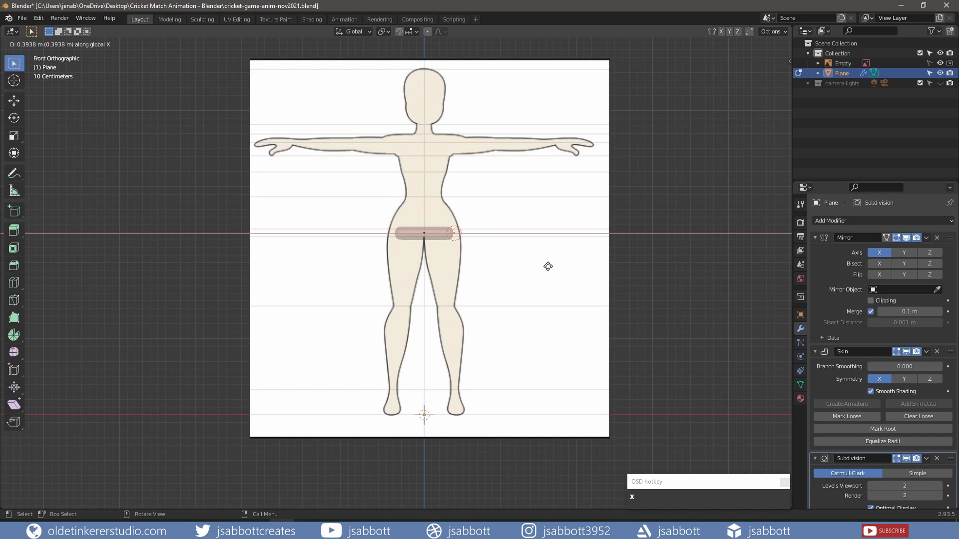
pyautogui.click(548, 266)
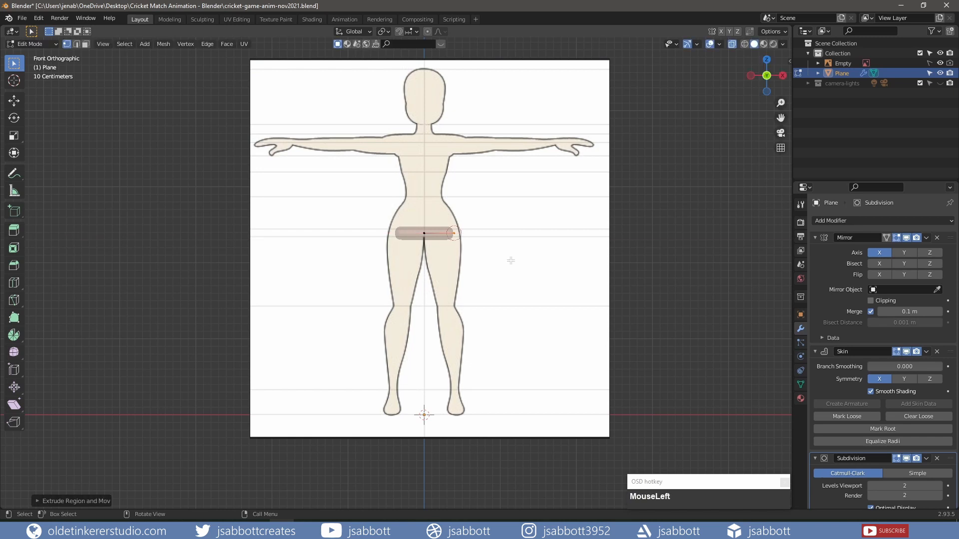
# Extrude the hip vertex down along Z to the knee, and again about 1.22 m to the ankle
pyautogui.press('e')
pyautogui.press('z')
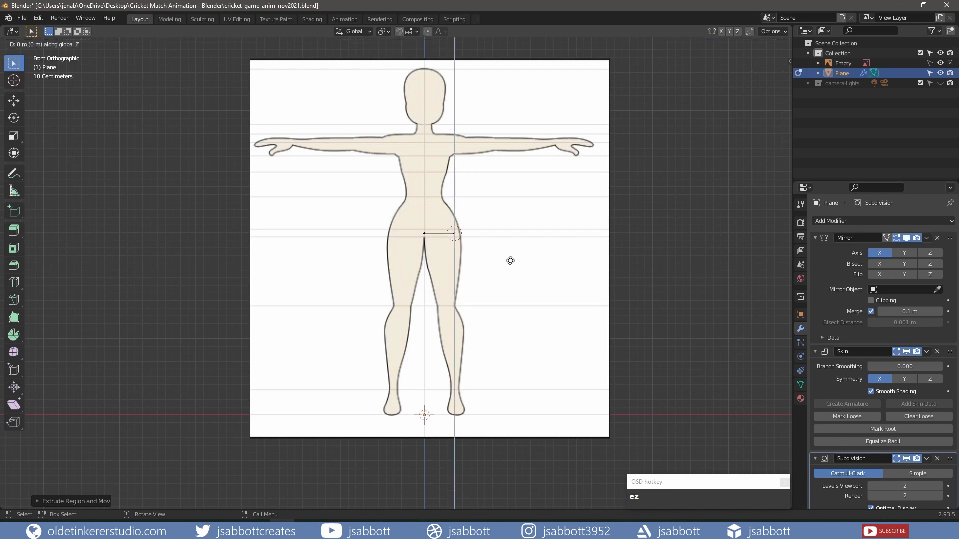
pyautogui.click(495, 332)
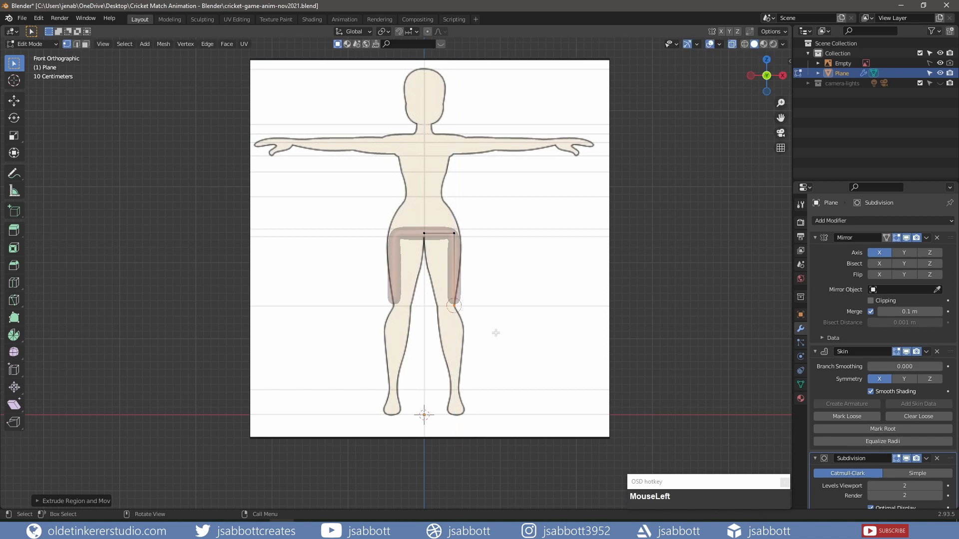
pyautogui.press('e')
pyautogui.press('z')
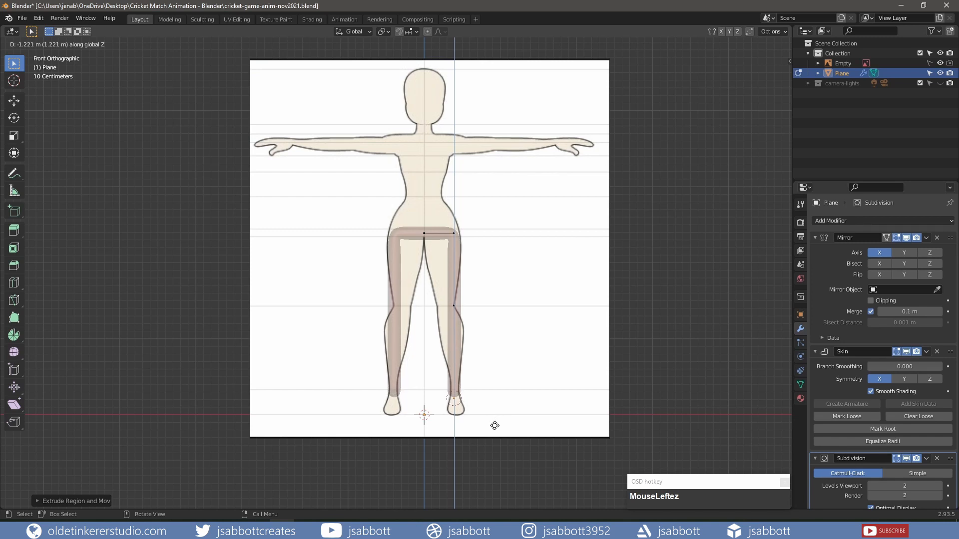
pyautogui.click(494, 426)
# In the right side view, lower the ankle vertex about 0.12 m along Z toward the ground
pyautogui.press('KP_3')
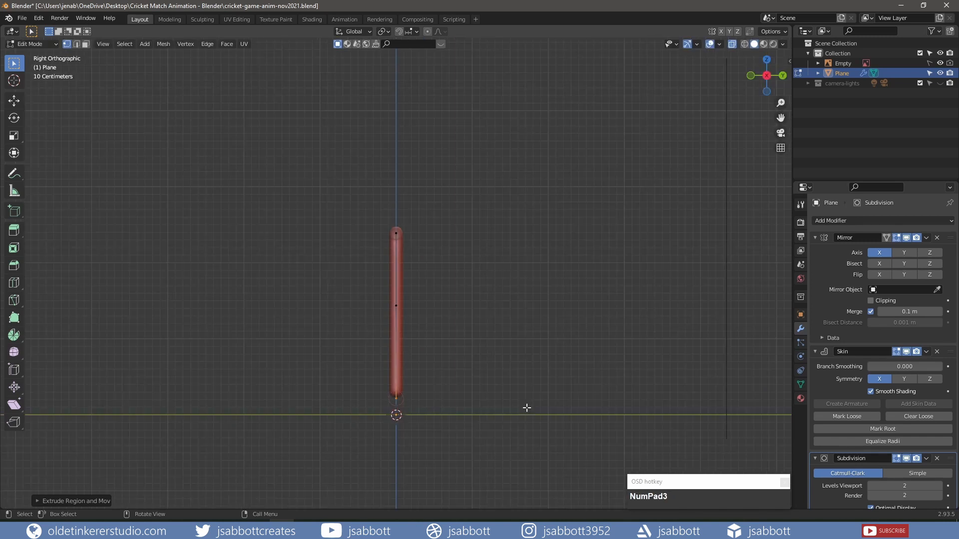
pyautogui.press('g')
pyautogui.press('g')
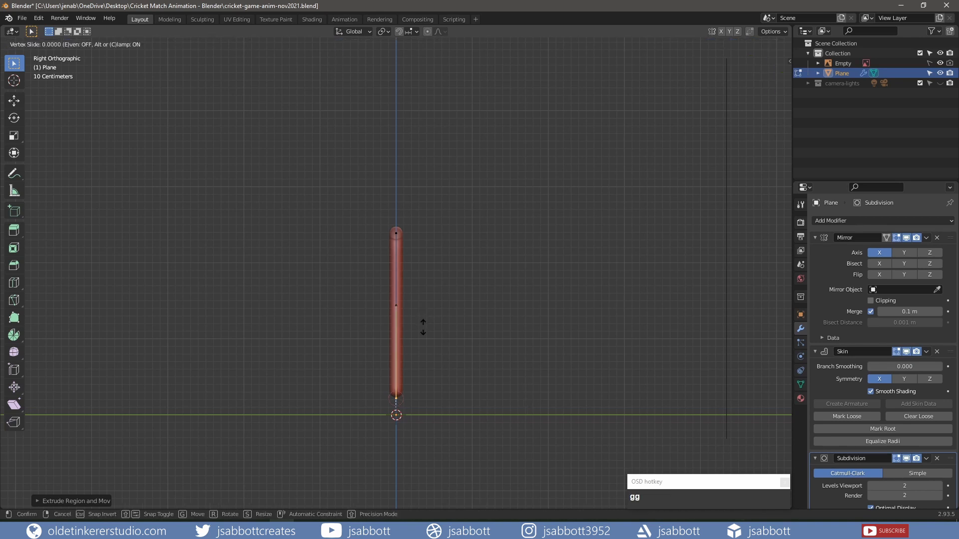
pyautogui.click(423, 327)
pyautogui.press('g')
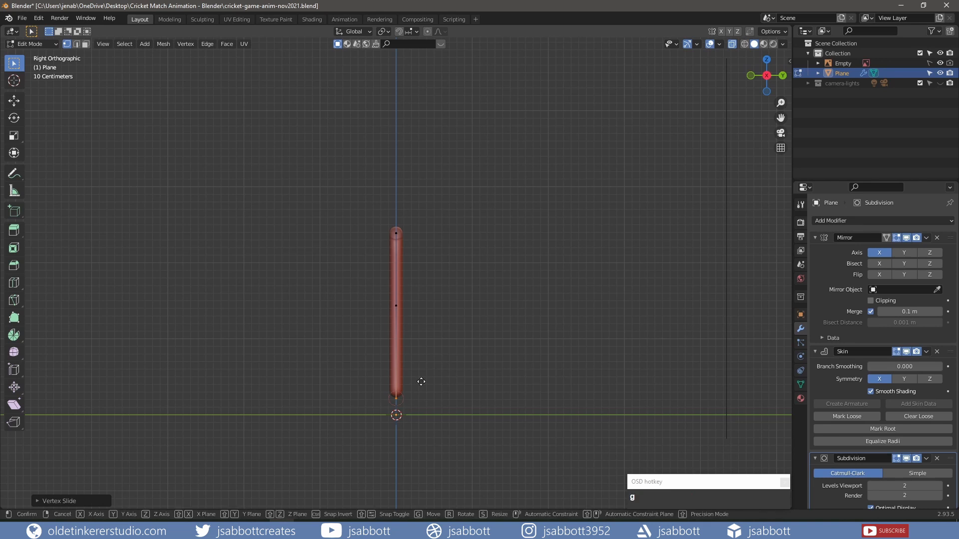
pyautogui.press('z')
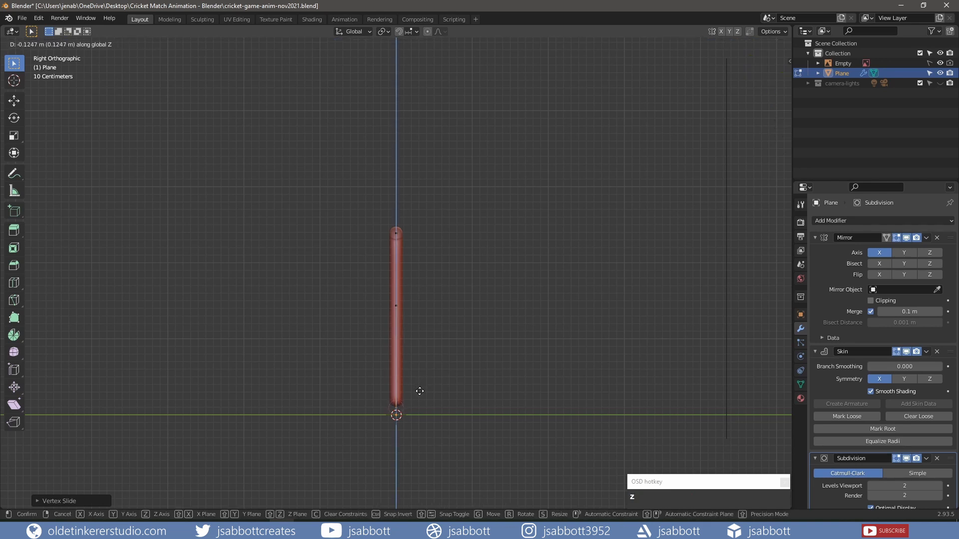
pyautogui.click(421, 393)
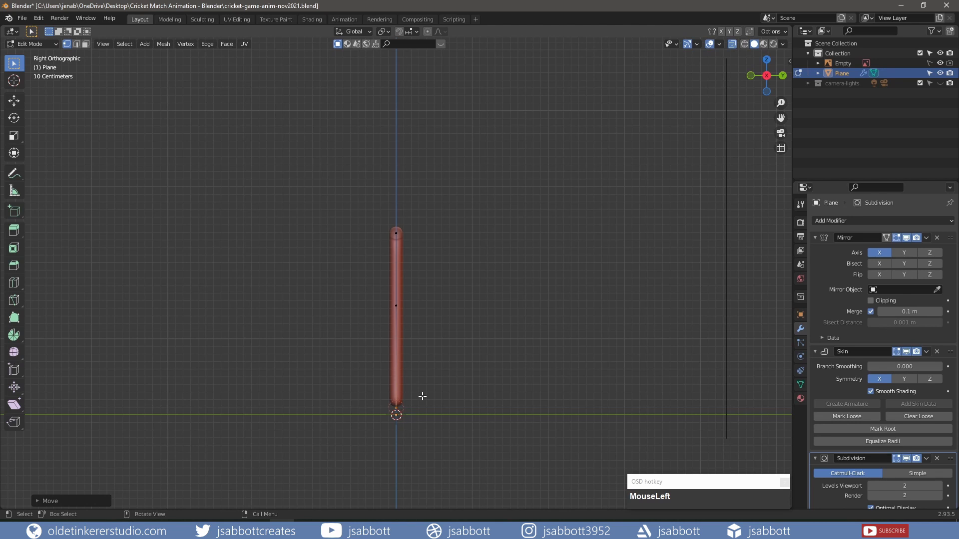
# Extrude the ankle vertex about 0.51 m forward along negative Y for the foot and reduce the skin radius at the toe
pyautogui.press('e')
pyautogui.press('y')
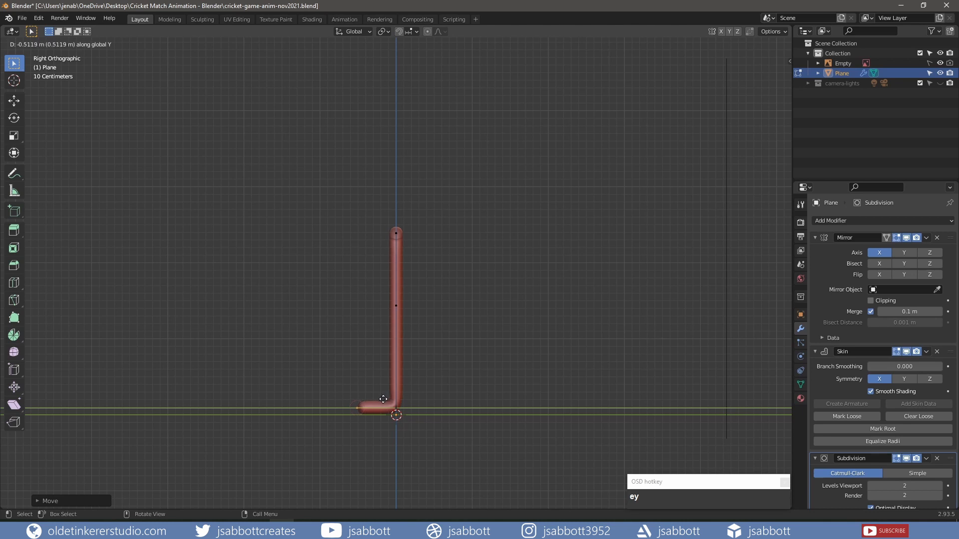
pyautogui.click(382, 399)
pyautogui.moveTo(310, 342); pyautogui.dragTo(445, 400, button='middle')
pyautogui.hotkey('ctrl', 'a')
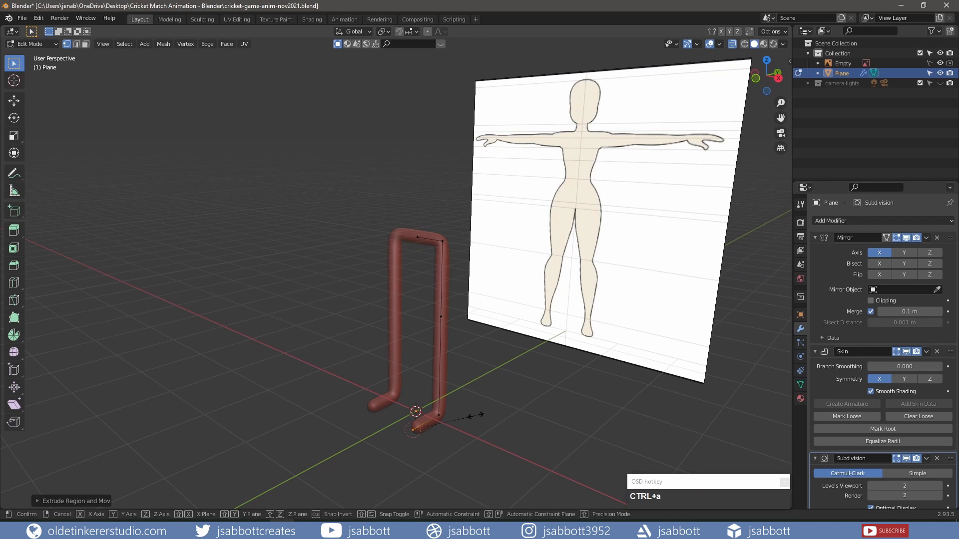
pyautogui.click(462, 417)
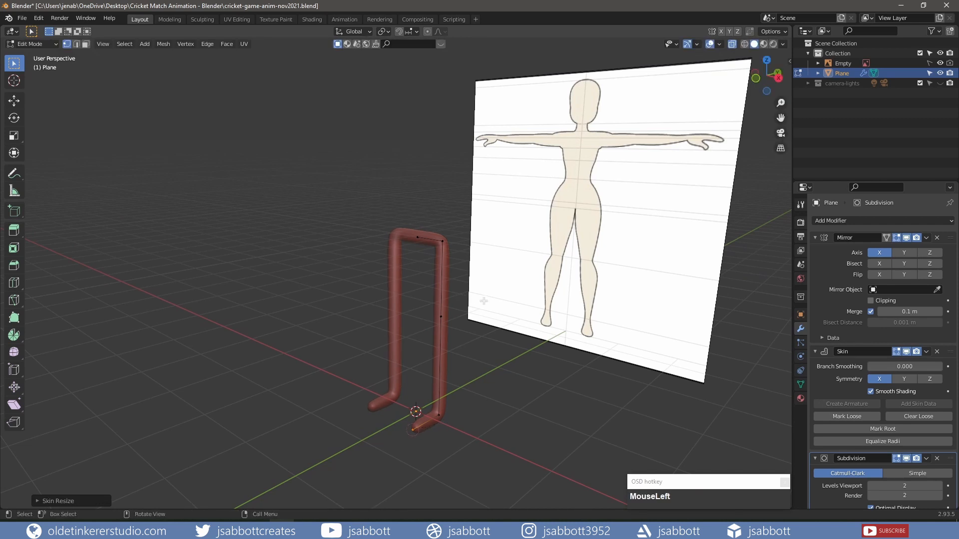
# In the front view, extrude the central pelvis vertex up along Z to the shoulder line to form the torso
pyautogui.press('KP_1')
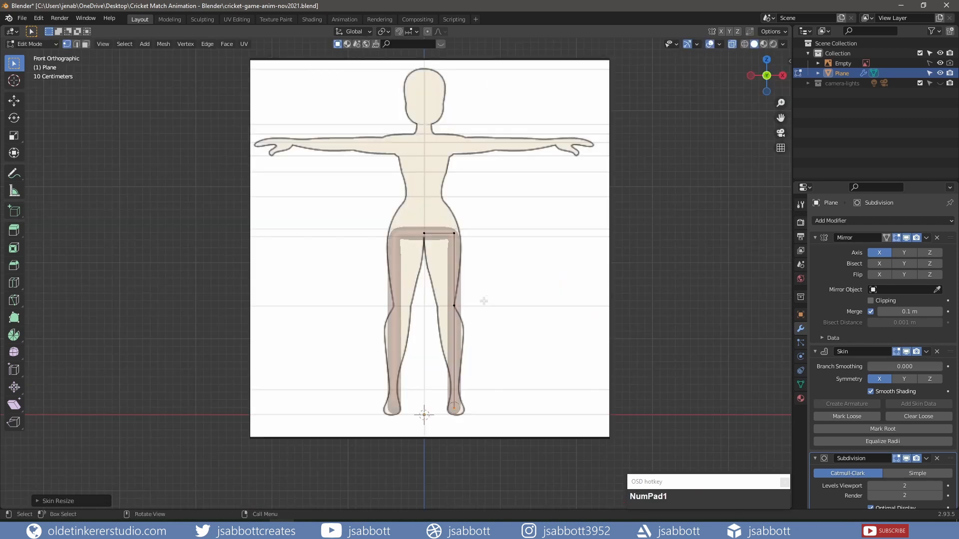
pyautogui.click(424, 232)
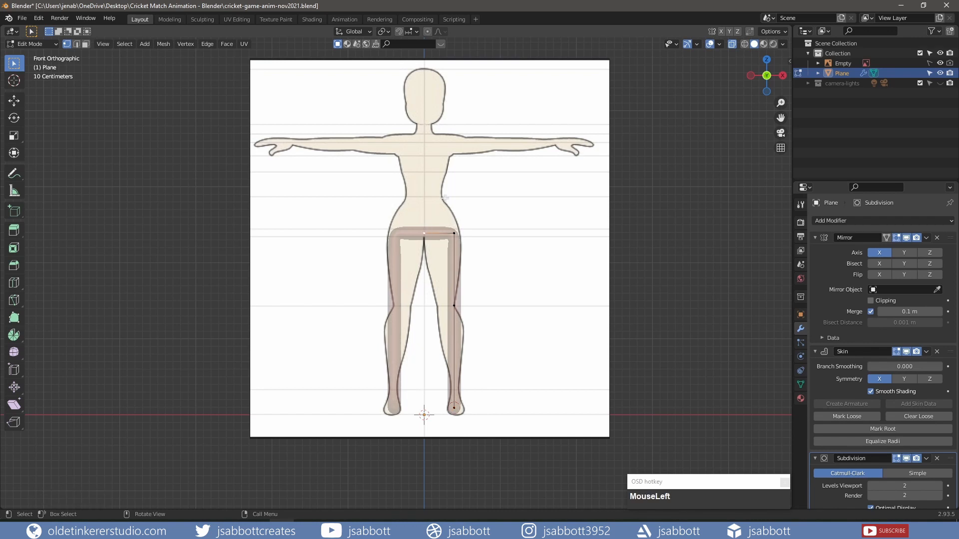
pyautogui.press('e')
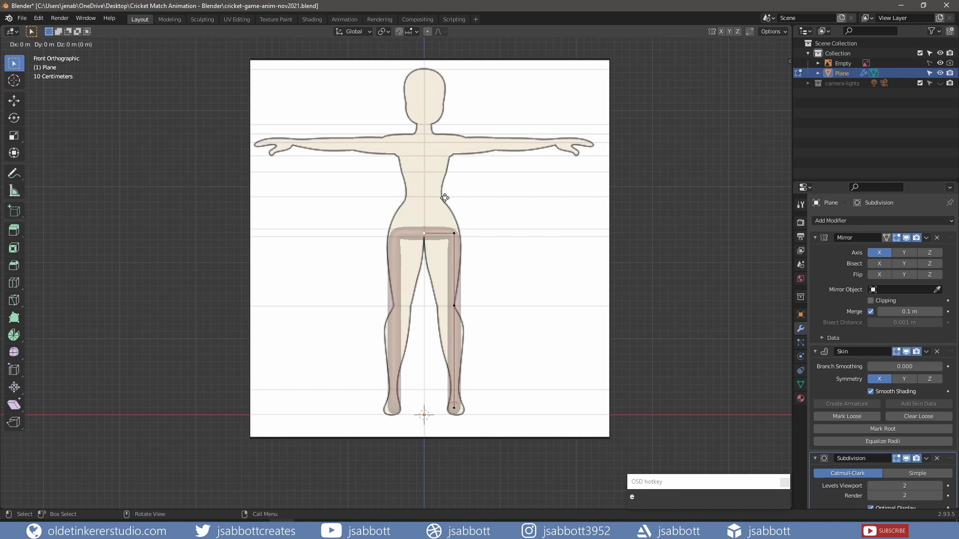
pyautogui.press('z')
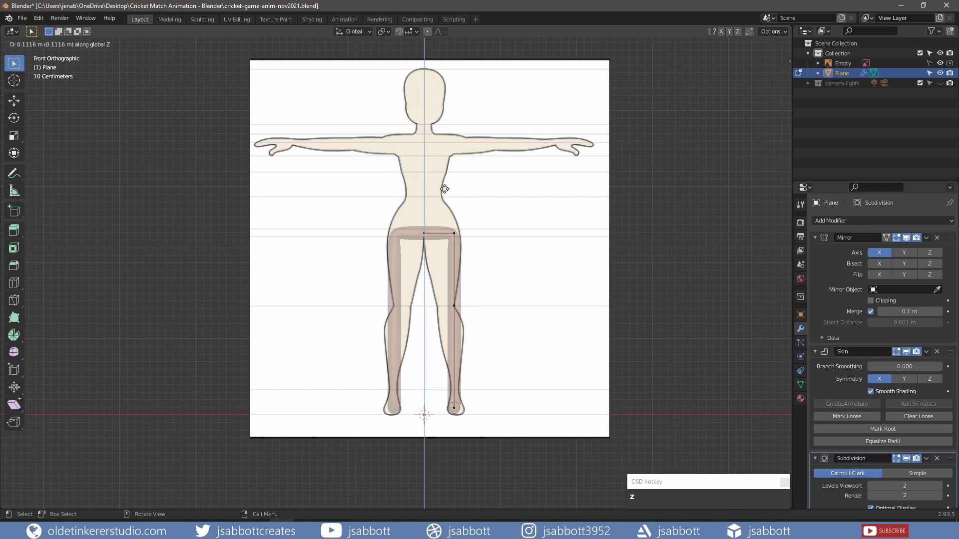
pyautogui.click(441, 108)
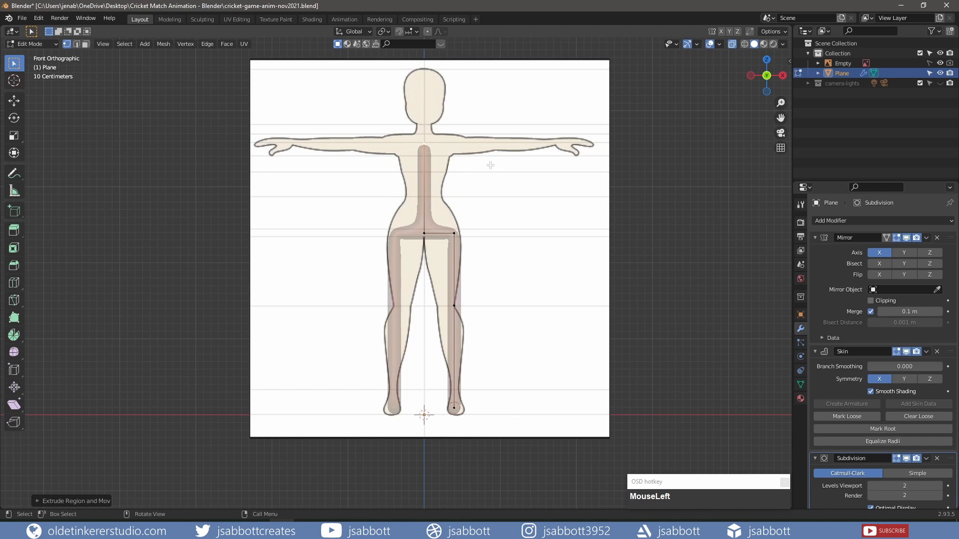
# Extrude the upper torso vertex about 0.29 m along X to the shoulder, and again along X to the elbow
pyautogui.press('e')
pyautogui.press('x')
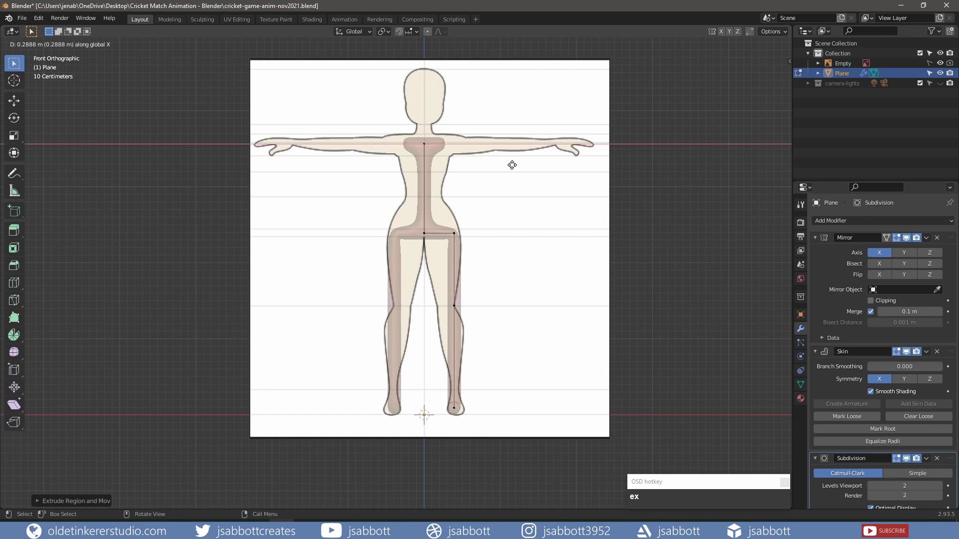
pyautogui.click(512, 165)
pyautogui.press('e')
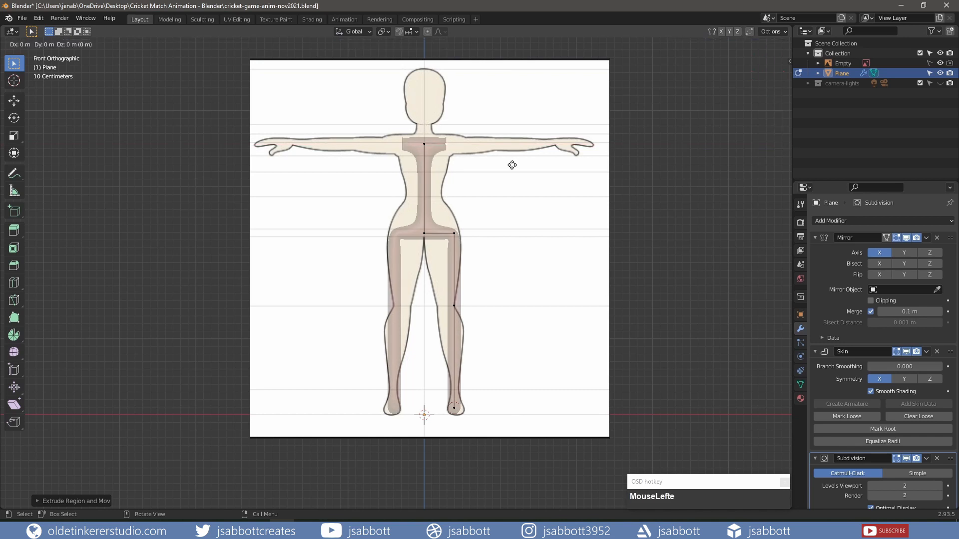
pyautogui.press('x')
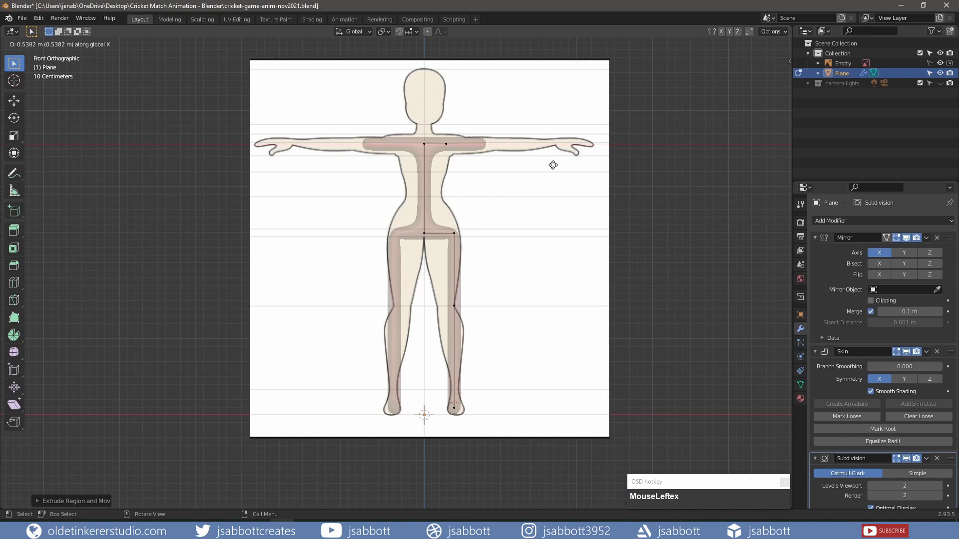
pyautogui.click(563, 164)
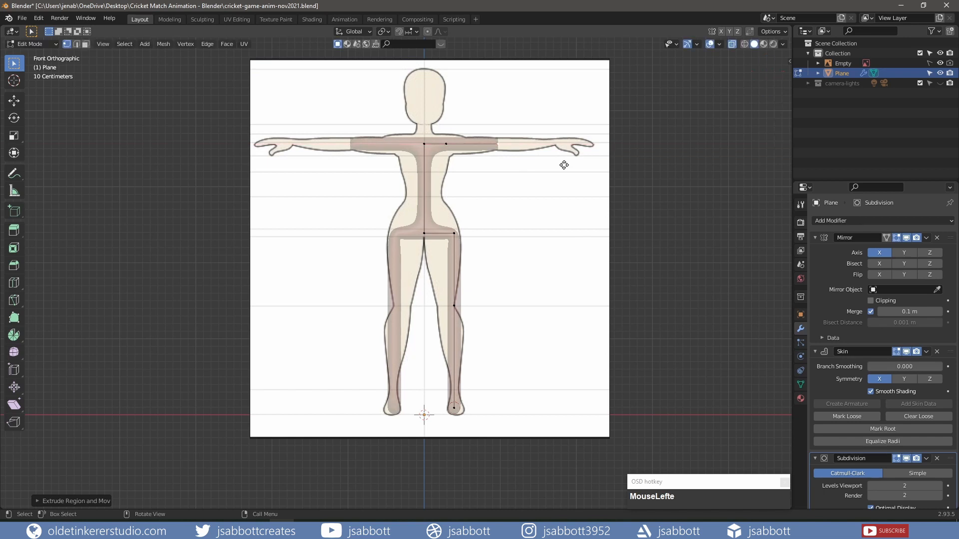
# Extrude the elbow vertex about 0.75 m along X to the wrist, and again about 0.17 m into the hand
pyautogui.press('x')
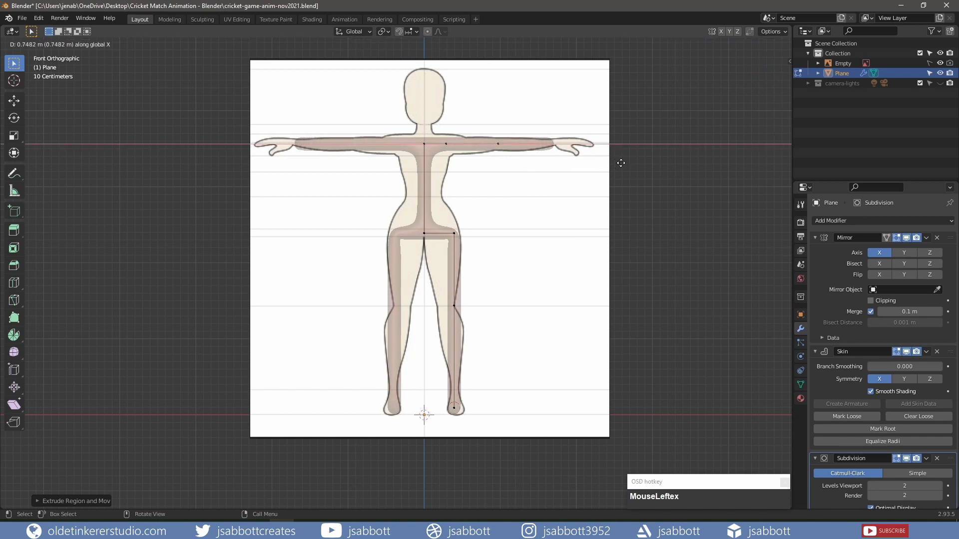
pyautogui.click(621, 163)
pyautogui.press('e')
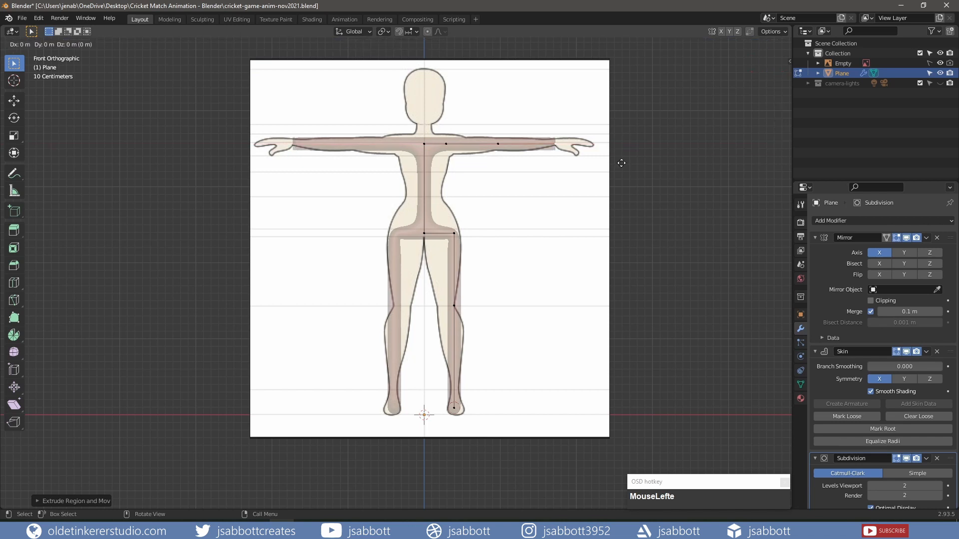
pyautogui.press('x')
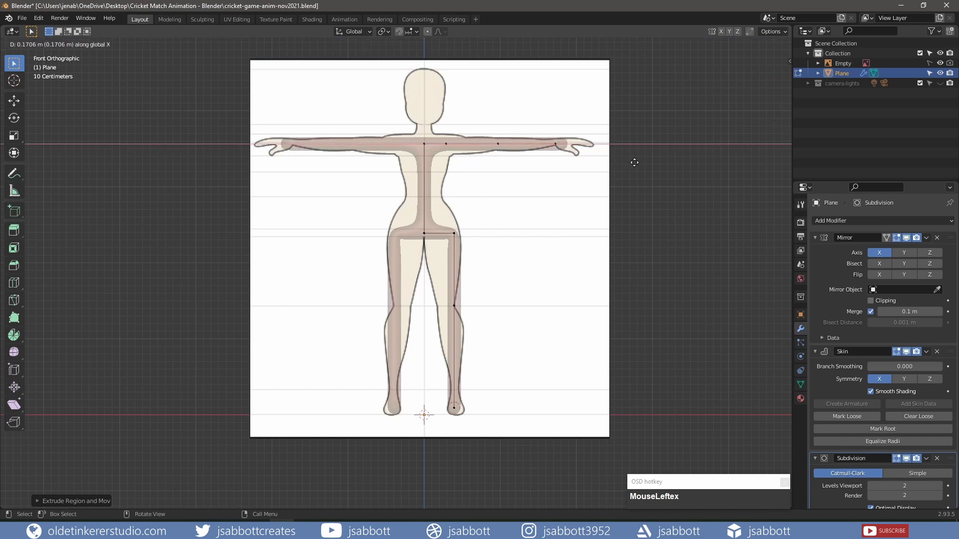
pyautogui.click(634, 162)
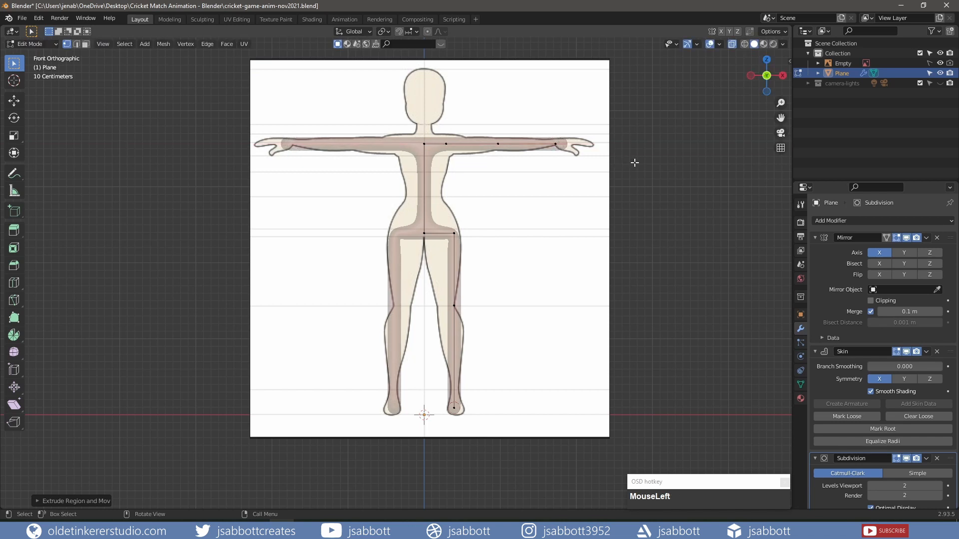
# Extrude the upper torso vertex about 0.32 m up along Z for the neck, and again along Z to the top of the head
pyautogui.click(424, 144)
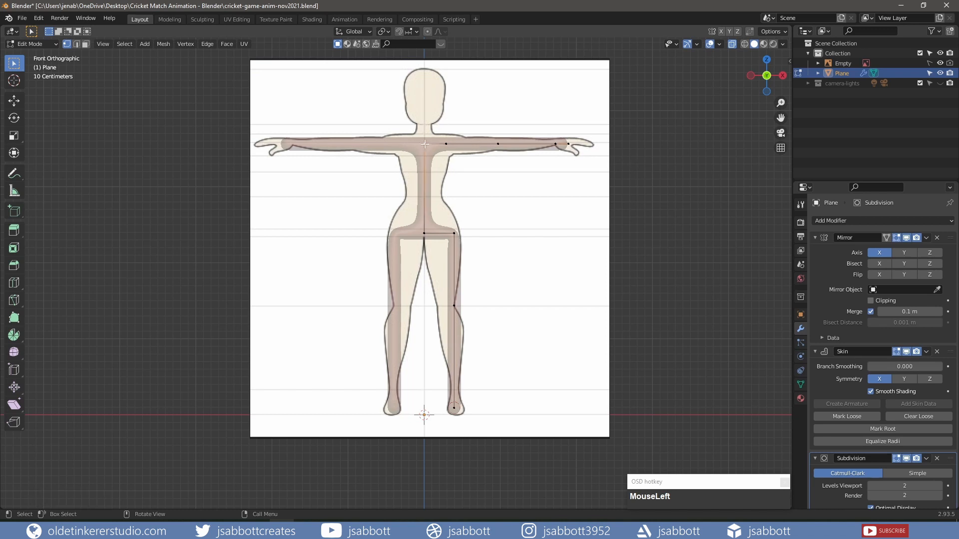
pyautogui.press('e')
pyautogui.press('z')
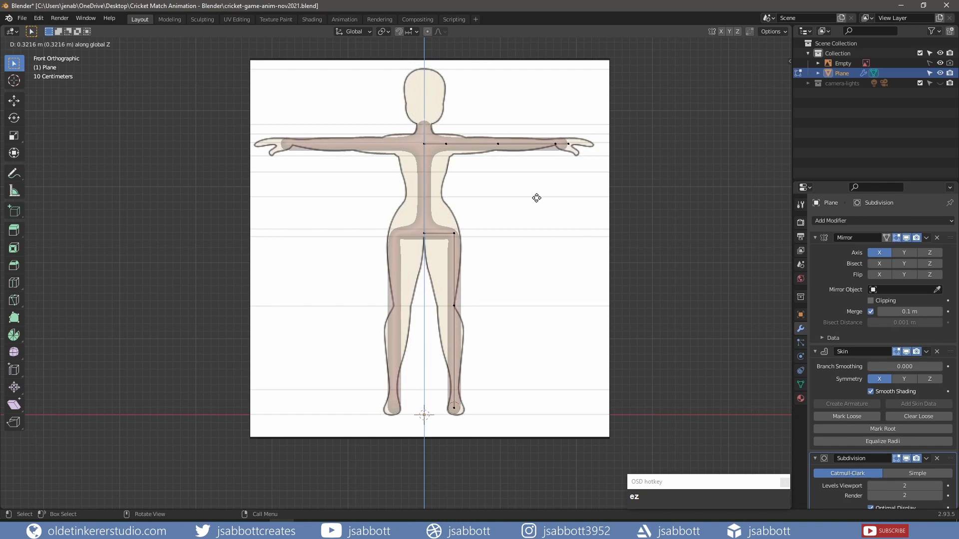
pyautogui.click(537, 196)
pyautogui.press('e')
pyautogui.press('z')
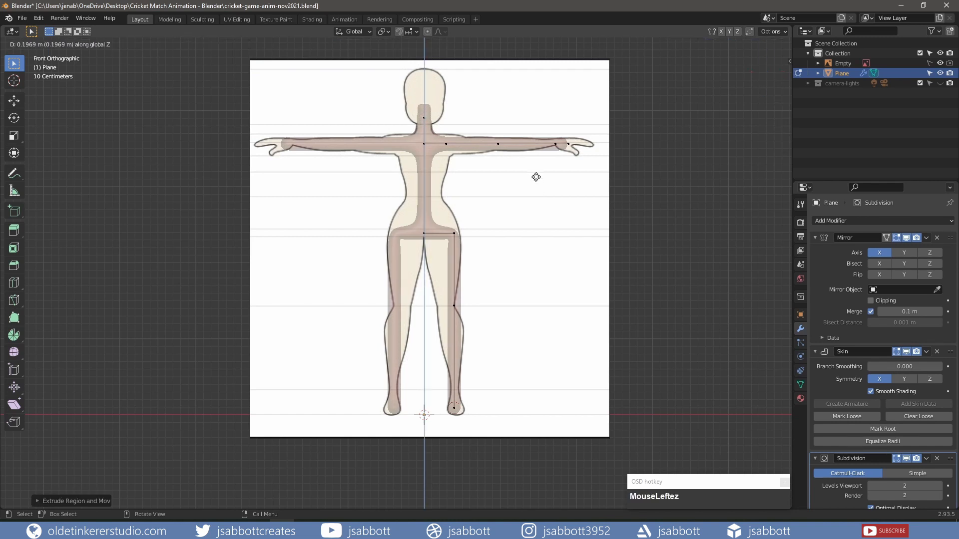
pyautogui.click(533, 146)
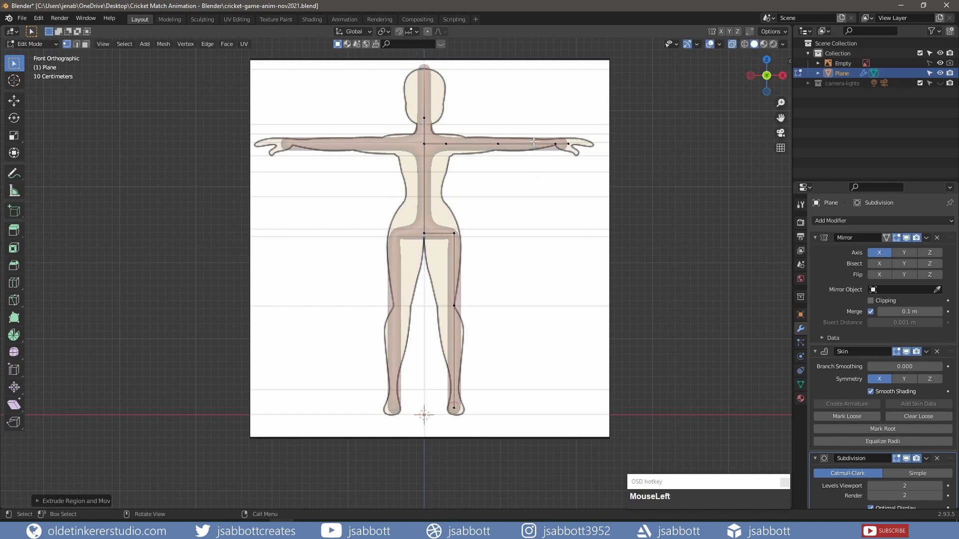
# Slide the neck vertex down along its edge to the base of the head
pyautogui.click(424, 118)
pyautogui.press('g')
pyautogui.press('g')
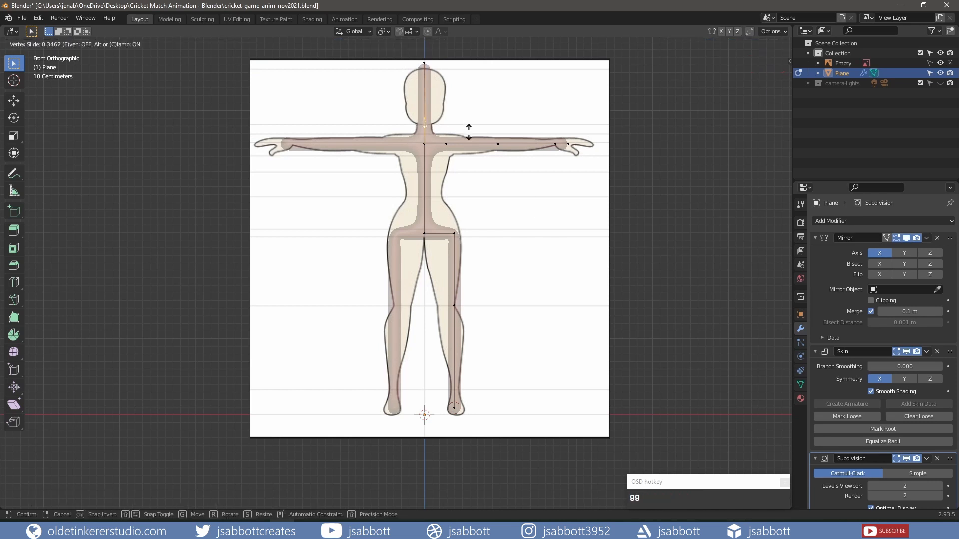
pyautogui.click(469, 132)
# Add a loop cut midway along the head edge and scale its skin radius about 4.74 times to fill the head outline
pyautogui.click(480, 113)
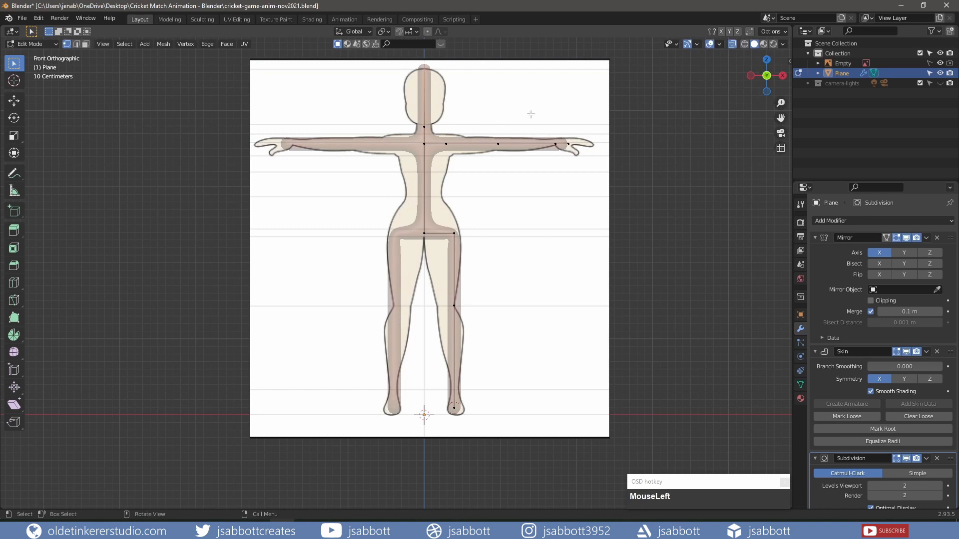
pyautogui.scroll(3, 518, 115)
pyautogui.keyDown('shift'); pyautogui.moveTo(518, 115); pyautogui.dragTo(494, 95, button='middle'); pyautogui.keyUp('shift')
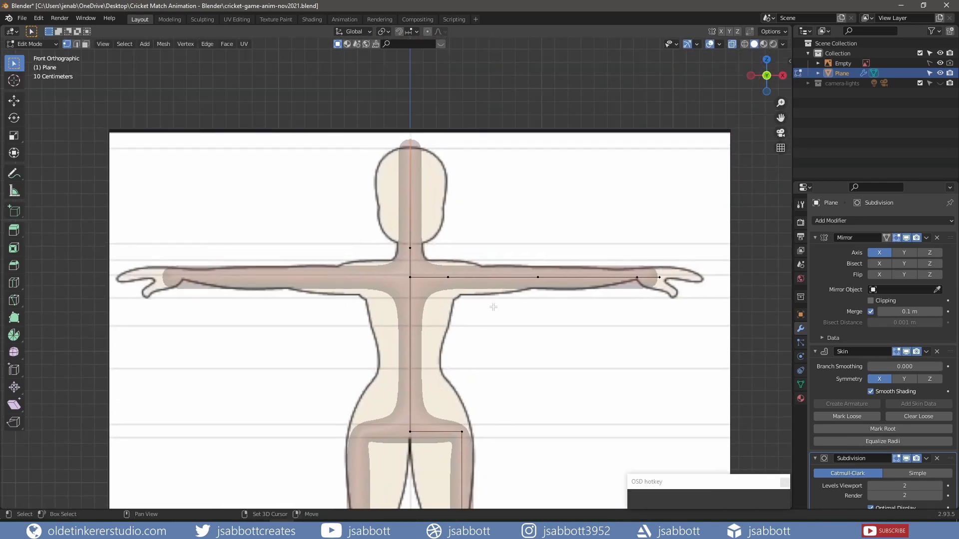
pyautogui.keyDown('shift'); pyautogui.moveTo(510, 154); pyautogui.dragTo(493, 199, button='middle'); pyautogui.keyUp('shift')
pyautogui.scroll(2, 489, 202)
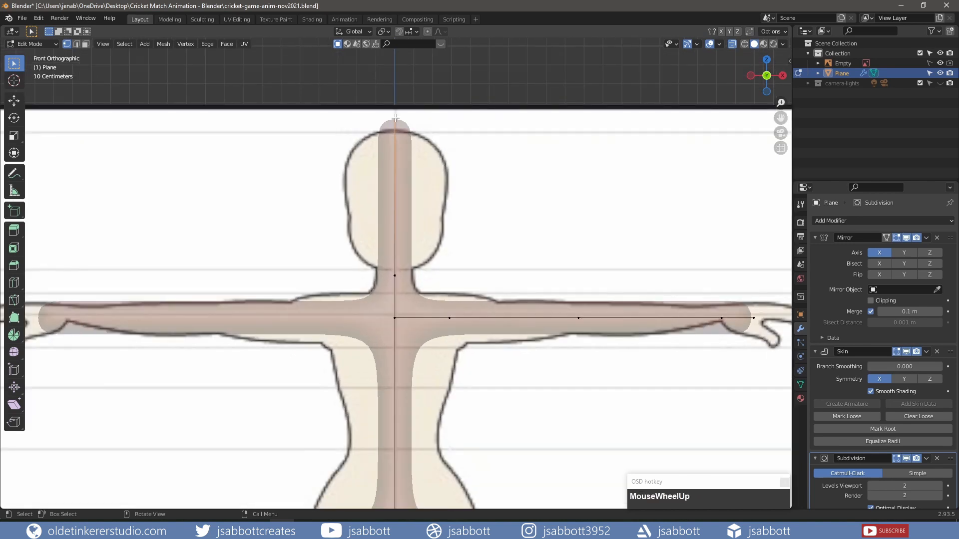
pyautogui.hotkey('ctrl', 'r')
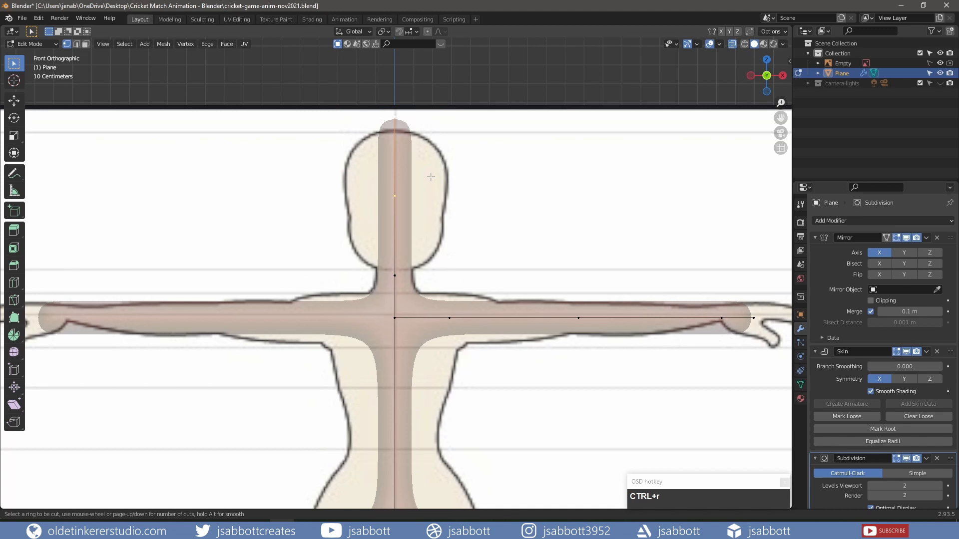
pyautogui.click(396, 197)
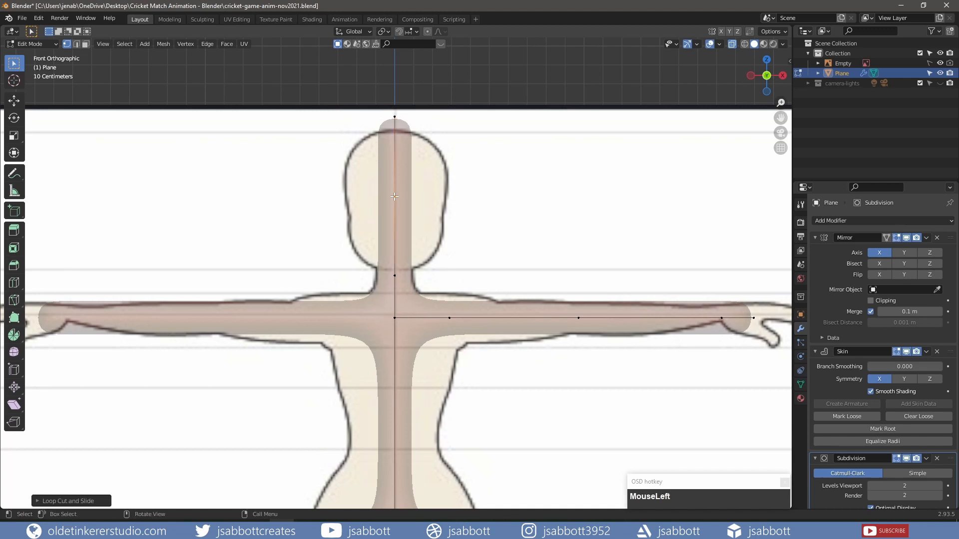
pyautogui.hotkey('ctrl', 'a')
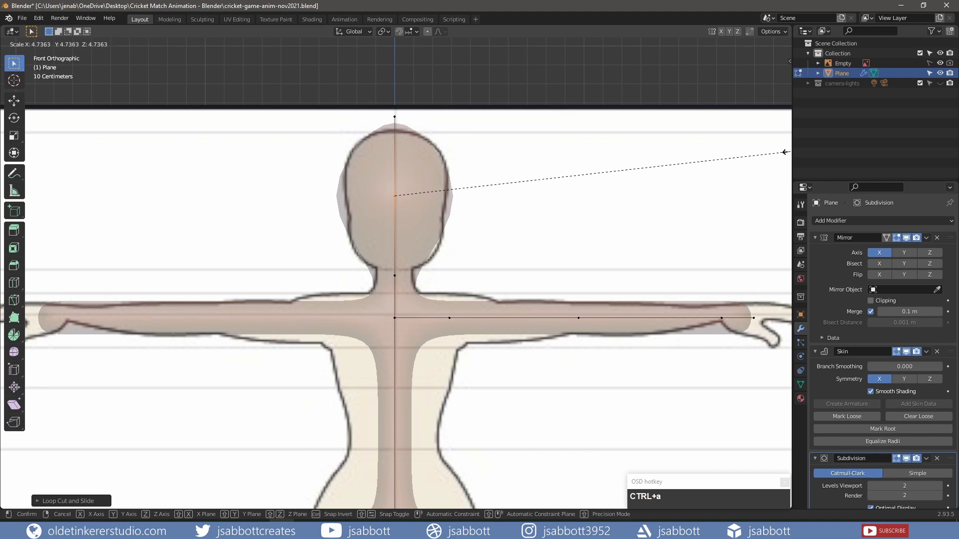
pyautogui.click(783, 152)
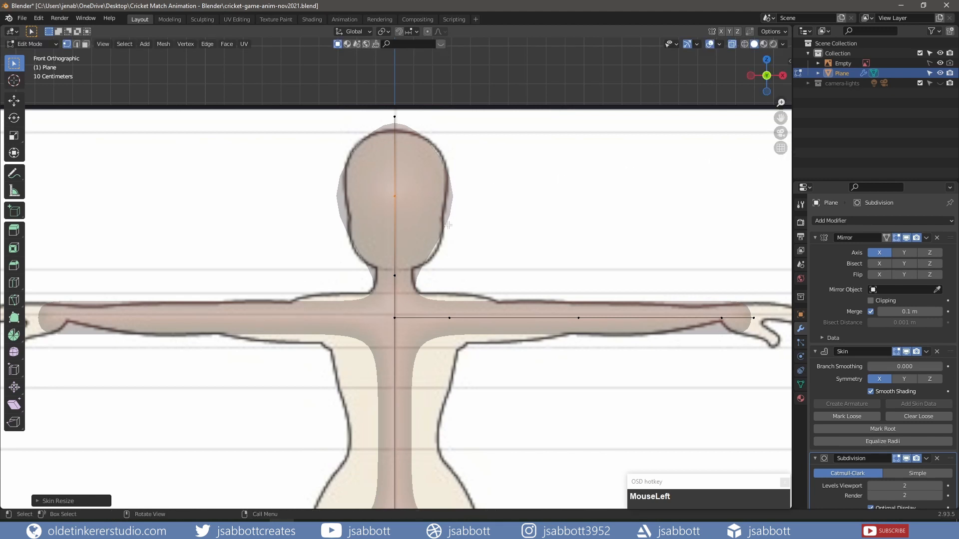
# Save the file and bevel the mid-head vertex about 0.21 m wide with two segments
pyautogui.scroll(-2, 447, 226)
pyautogui.hotkey('ctrl', 's')
pyautogui.moveTo(447, 227); pyautogui.dragTo(477, 223, button='middle')
pyautogui.scroll(2, 477, 223)
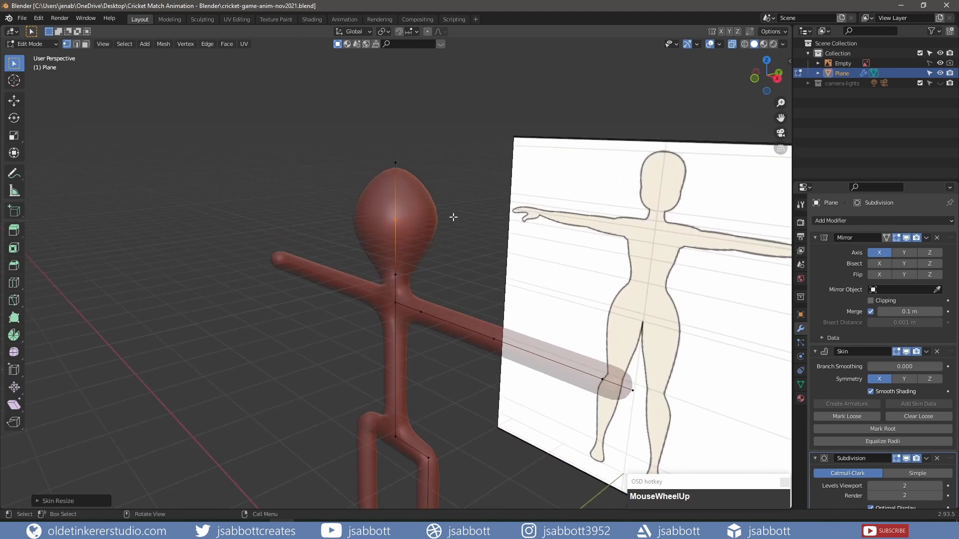
pyautogui.hotkey('ctrl', 'shift', 'b')
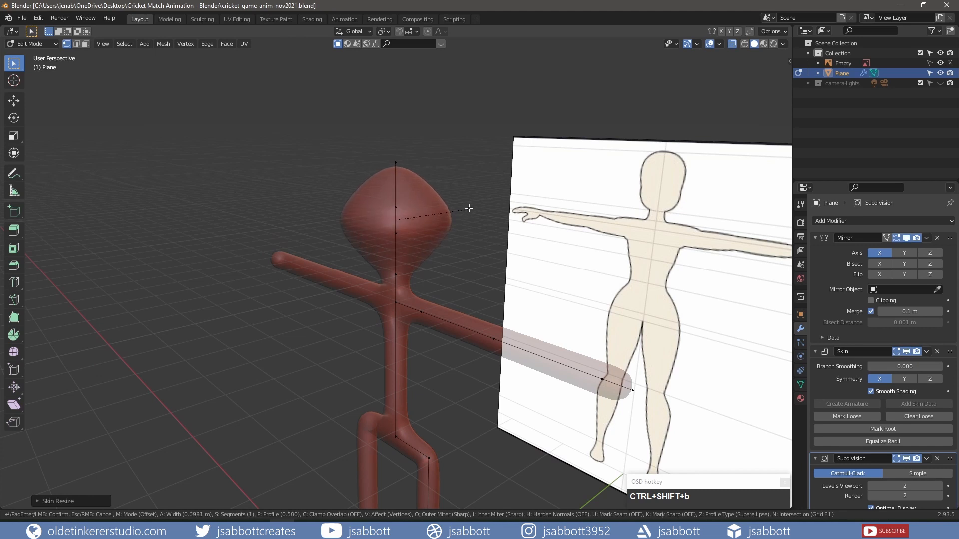
pyautogui.scroll(-1, 470, 202)
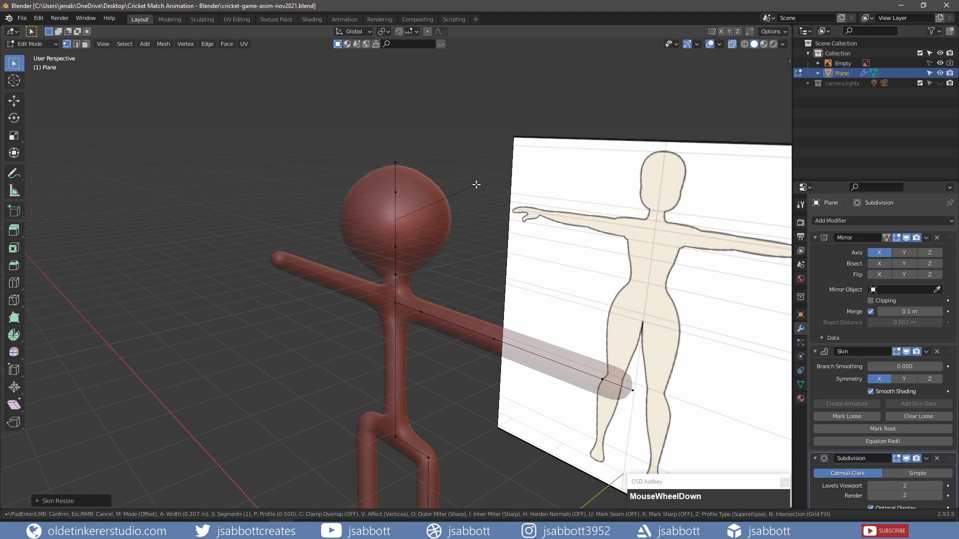
pyautogui.scroll(1, 475, 184)
pyautogui.click(475, 184)
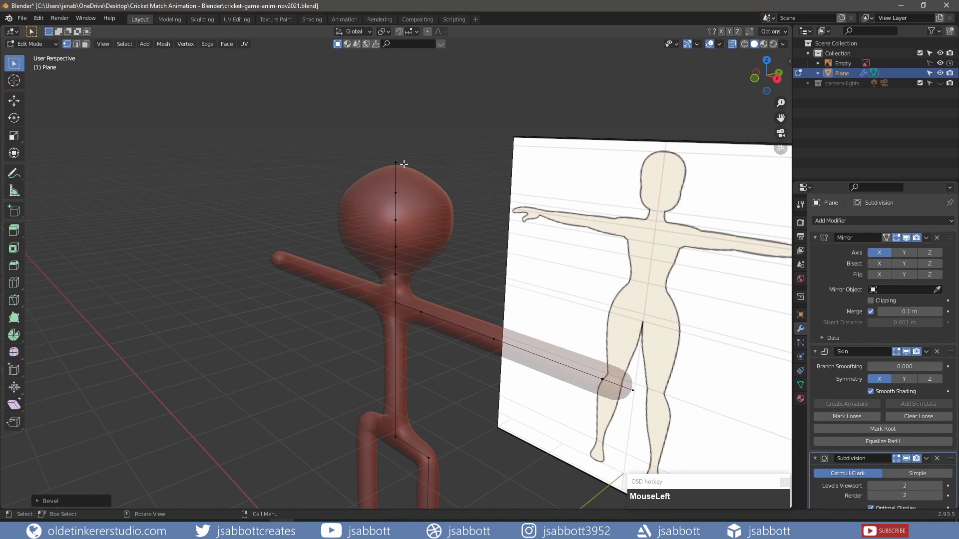
# Select the head vertices above the neck and scale their skin radius down to about 0.92
pyautogui.scroll(-1, 401, 165)
pyautogui.scroll(1, 392, 168)
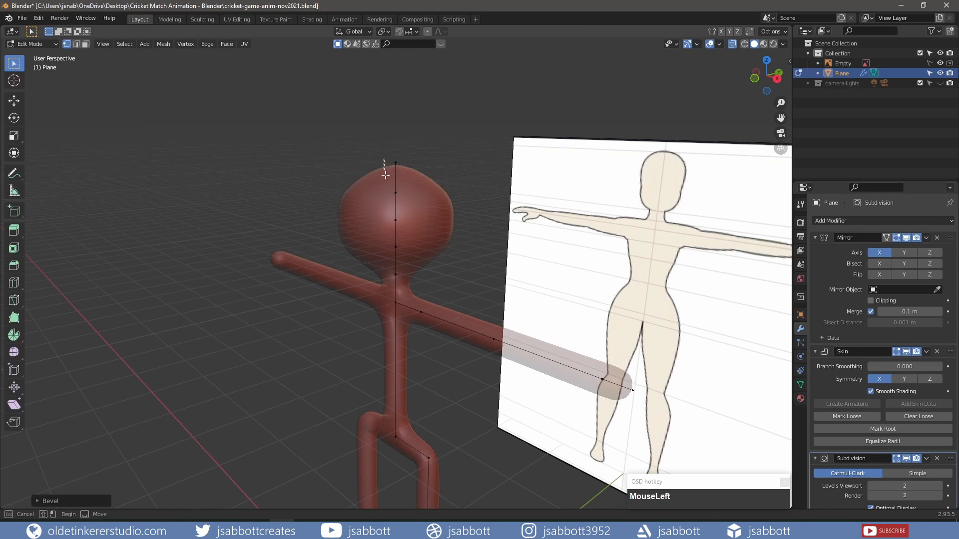
pyautogui.moveTo(384, 158); pyautogui.dragTo(418, 254)
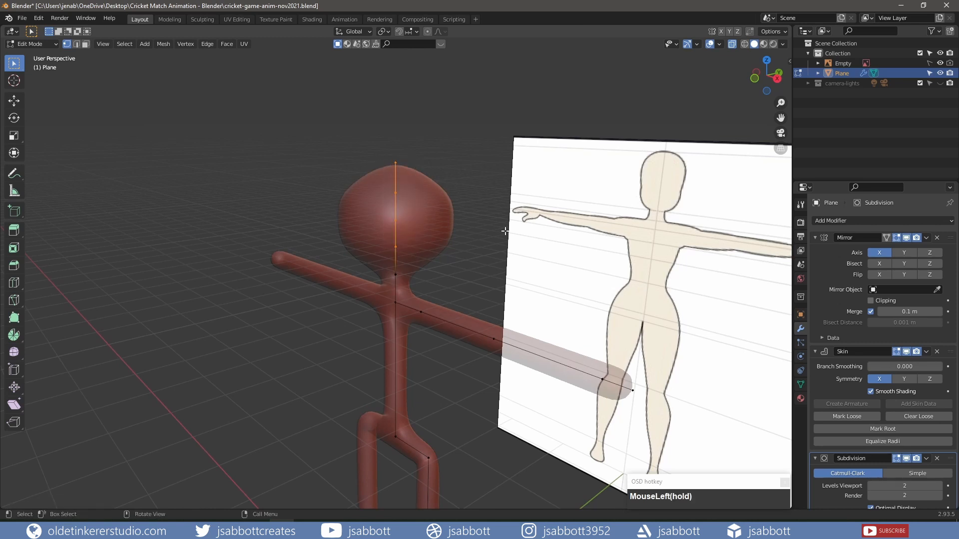
pyautogui.hotkey('ctrl', 'a')
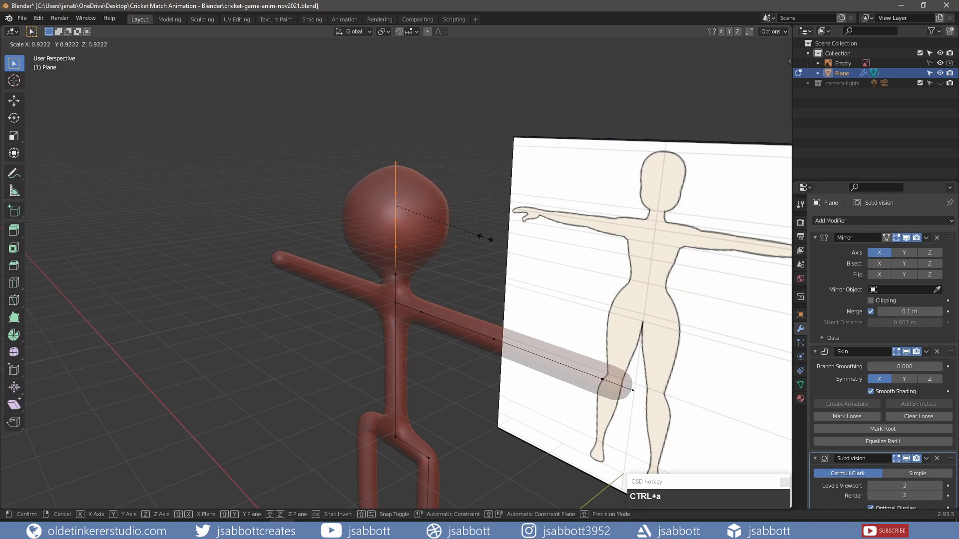
pyautogui.click(487, 238)
# In the right side view, move the lowest head vertex above the neck about 0.06 m forward along negative Y
pyautogui.press('KP_3')
pyautogui.press('g')
pyautogui.press('y')
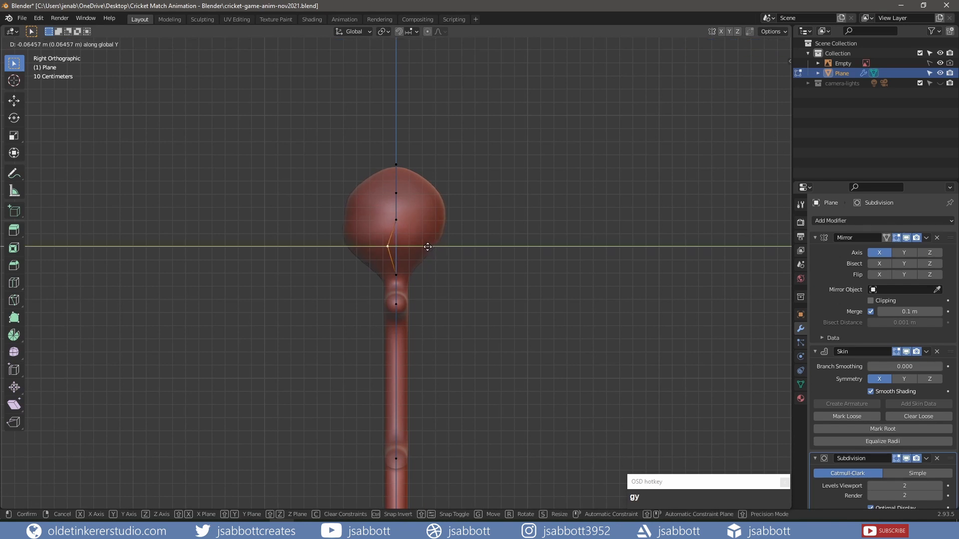
pyautogui.click(428, 247)
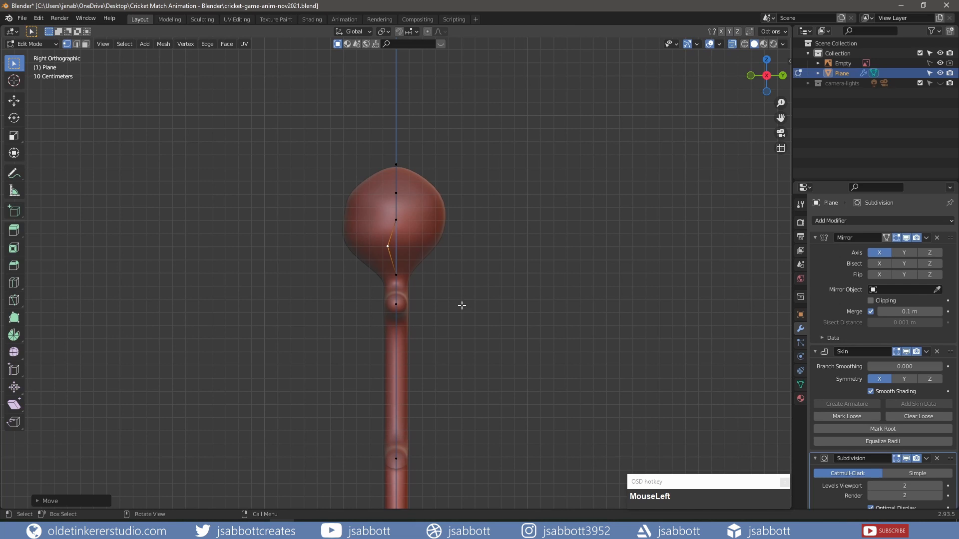
# In the front view, subdivide the torso edge between the shoulder line and the pelvis with 3 cuts
pyautogui.keyDown('shift'); pyautogui.scroll(-1, 477, 318); pyautogui.keyUp('shift')
pyautogui.keyDown('shift'); pyautogui.moveTo(479, 314); pyautogui.dragTo(464, 216, button='middle'); pyautogui.keyUp('shift')
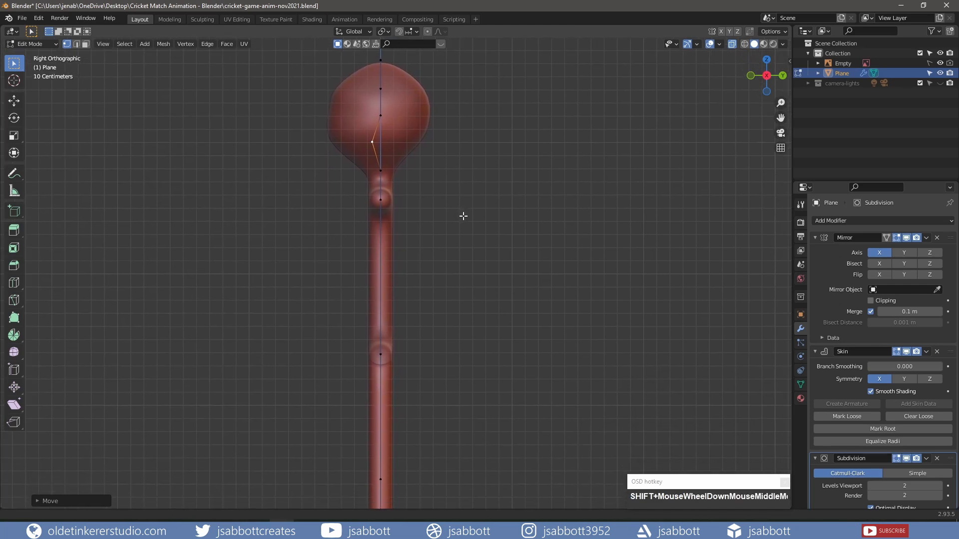
pyautogui.press('KP_1')
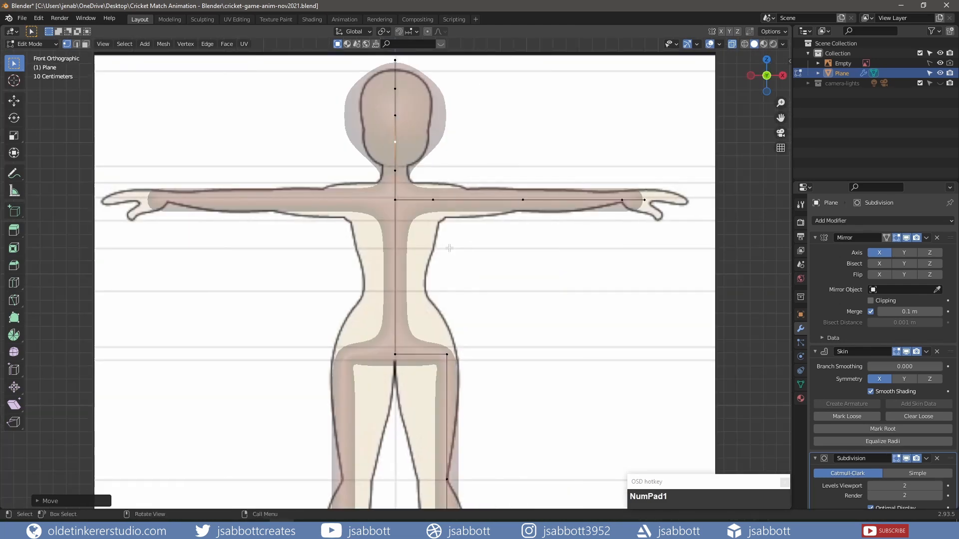
pyautogui.click(394, 200)
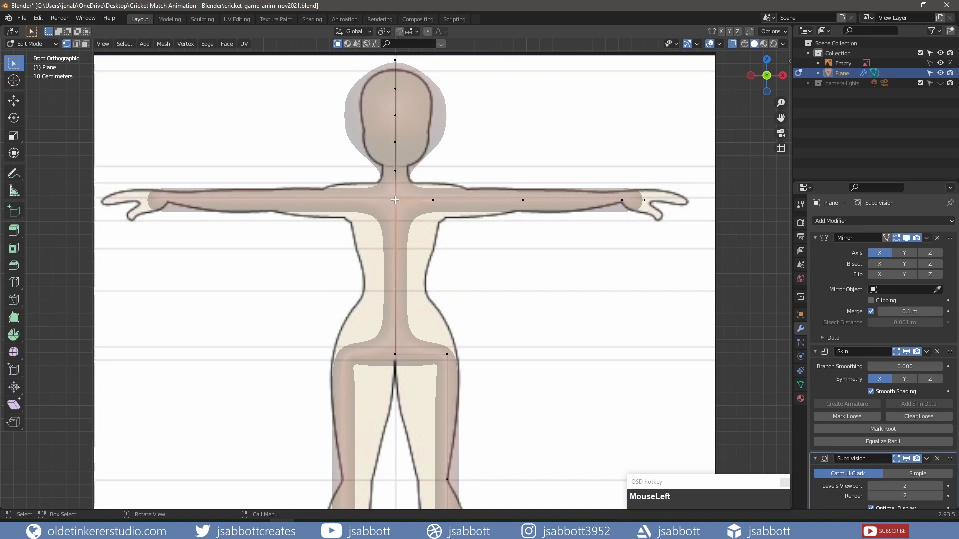
pyautogui.keyDown('shift'); pyautogui.click(395, 355); pyautogui.keyUp('shift')
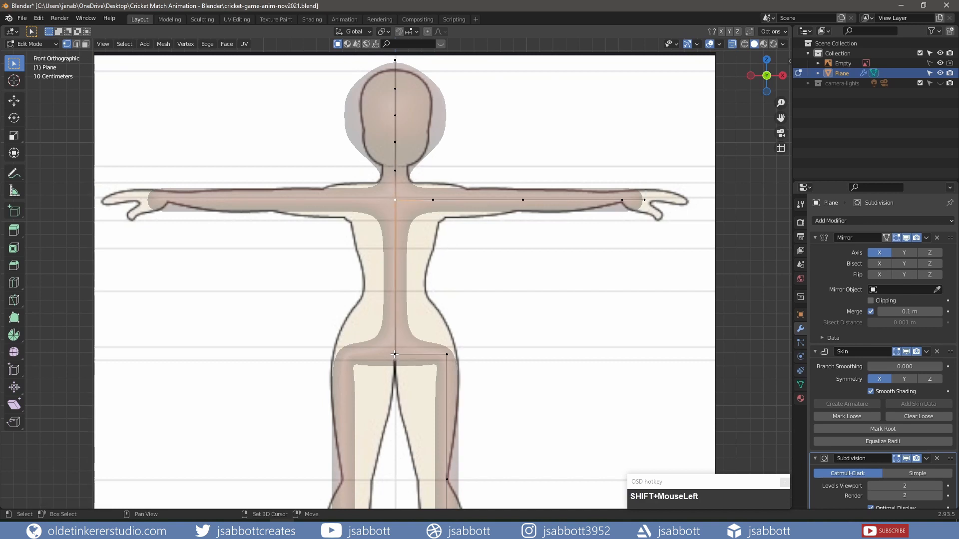
pyautogui.rightClick(395, 302)
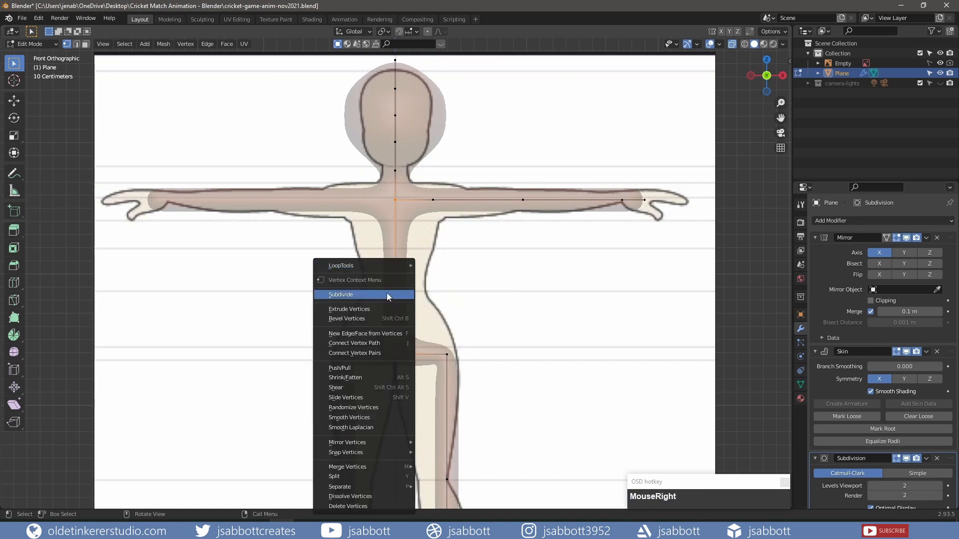
pyautogui.click(387, 293)
pyautogui.click(40, 500)
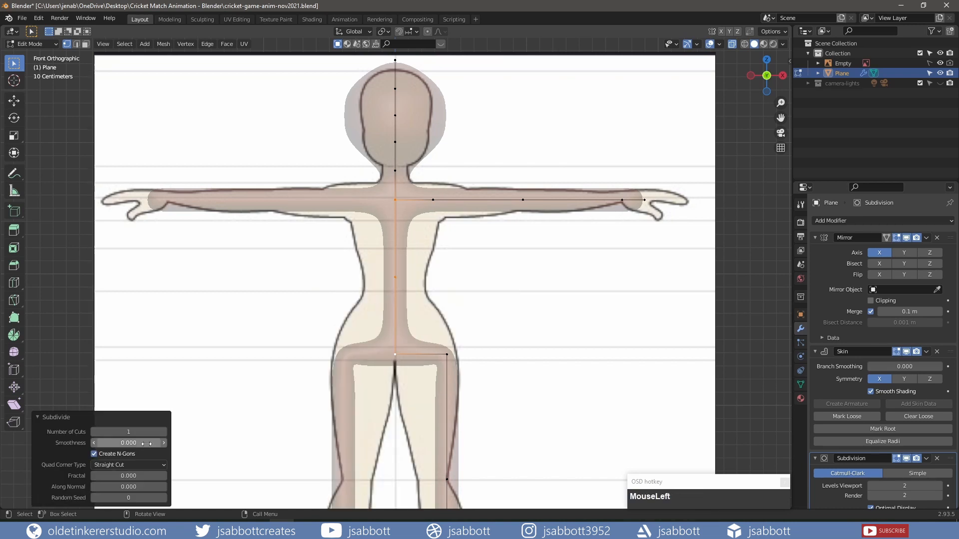
pyautogui.click(163, 433)
pyautogui.click(163, 433)
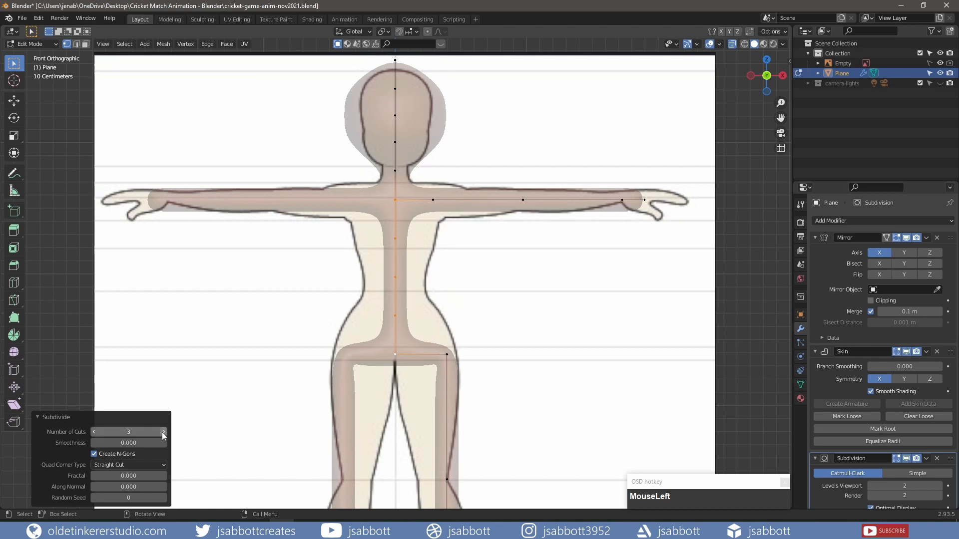
pyautogui.click(39, 417)
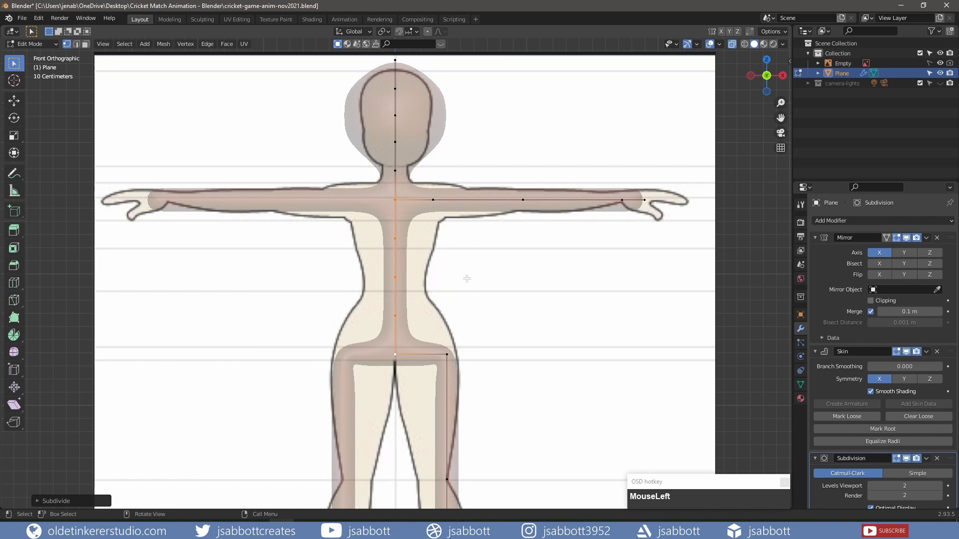
# Enlarge the skin radius of all torso vertices, and enlarge it further with the shoulder-line vertex excluded to approach the waist outline
pyautogui.hotkey('ctrl', 'a')
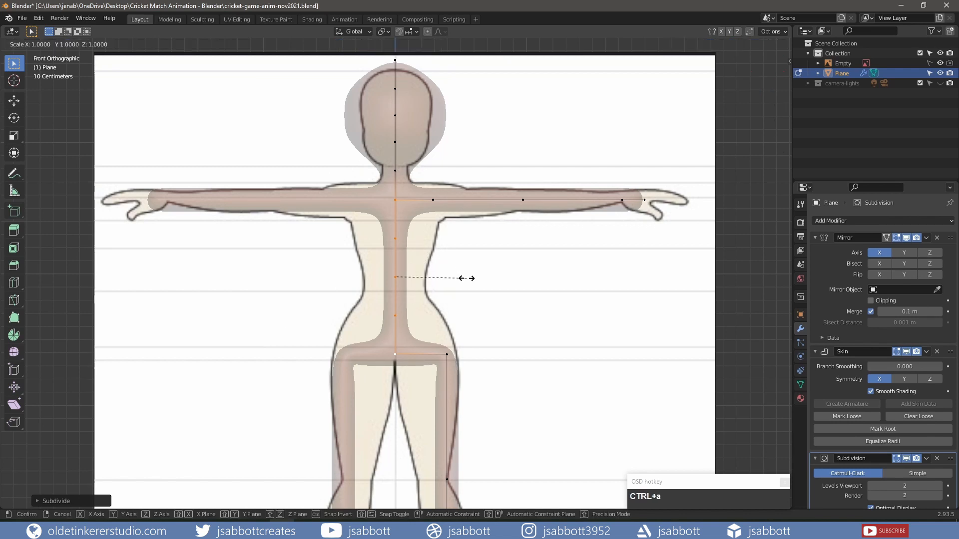
pyautogui.click(496, 275)
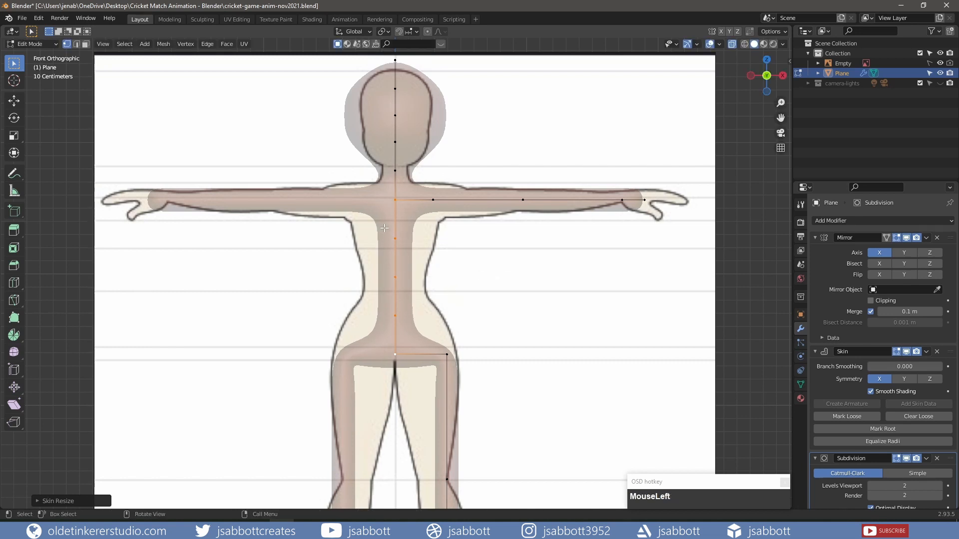
pyautogui.keyDown('shift'); pyautogui.click(397, 198); pyautogui.keyUp('shift')
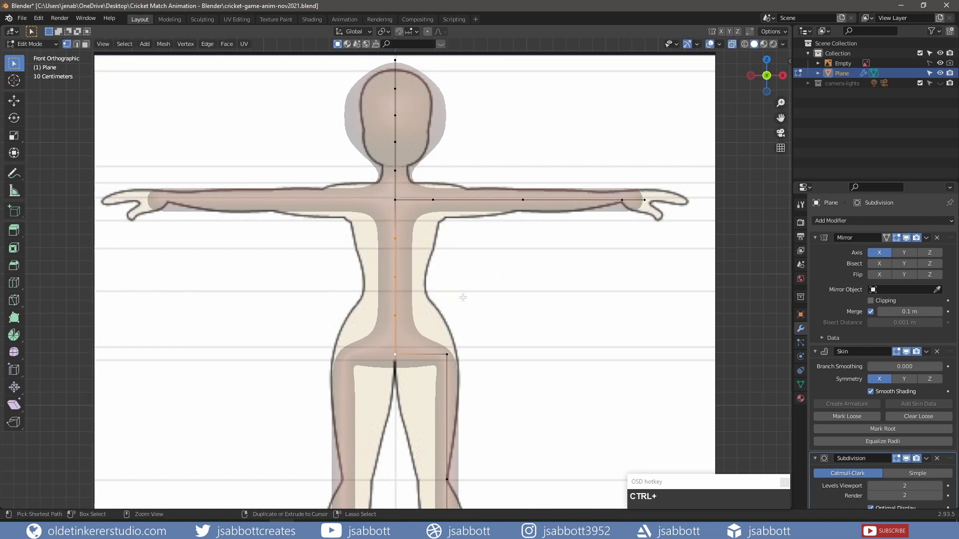
pyautogui.hotkey('ctrl', 'a')
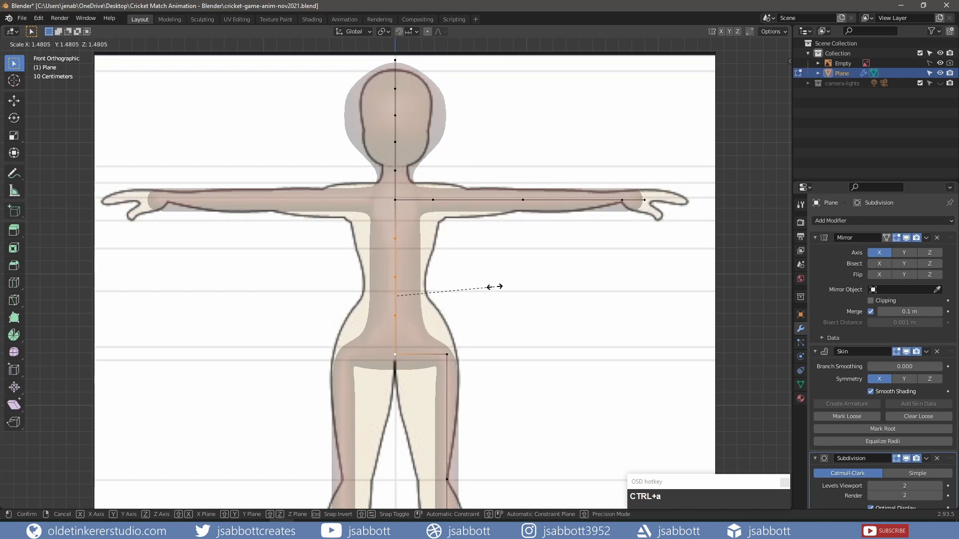
pyautogui.click(504, 285)
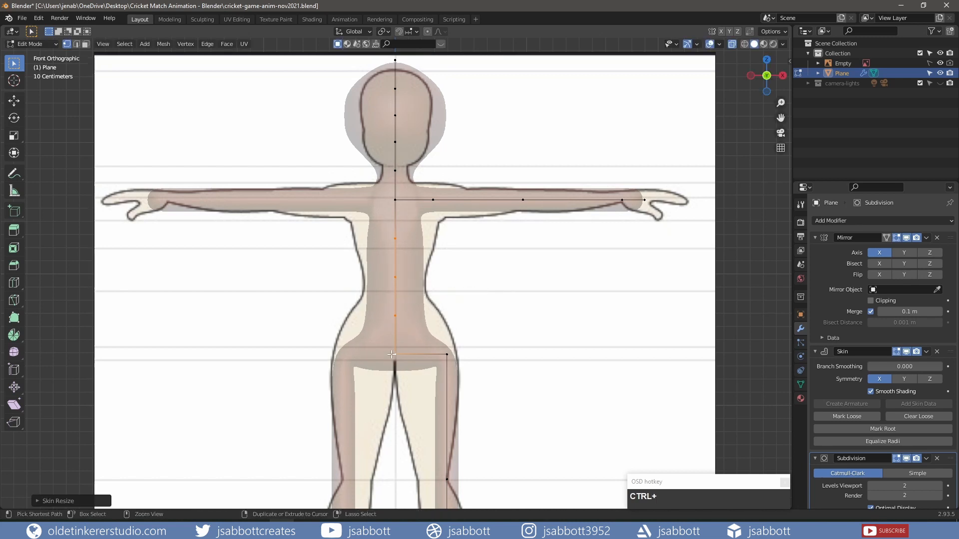
# Select the three torso vertices between the shoulder line and the pelvis and enlarge their skin radius toward the waist outline
pyautogui.click(426, 350)
pyautogui.click(395, 316)
pyautogui.keyDown('shift'); pyautogui.click(395, 277); pyautogui.keyUp('shift')
pyautogui.keyDown('shift'); pyautogui.click(395, 239); pyautogui.keyUp('shift')
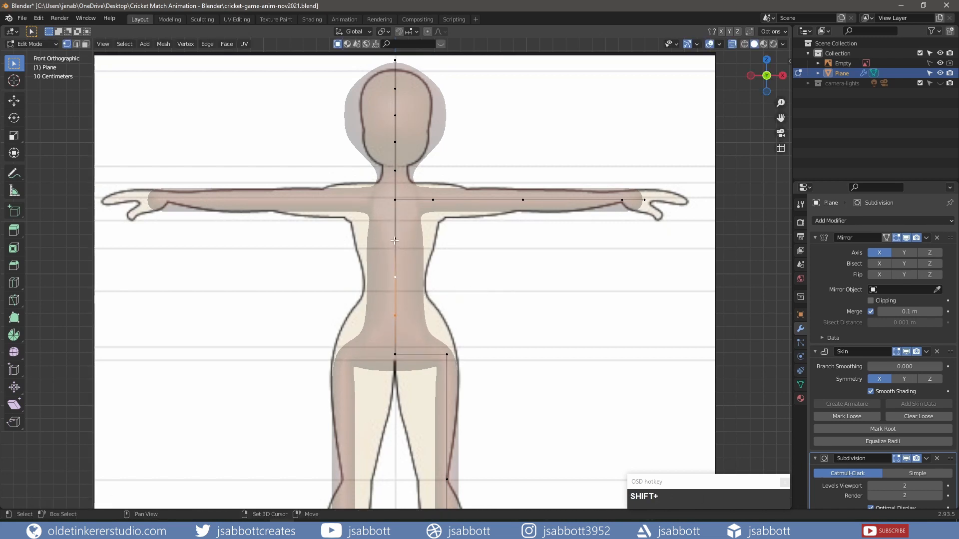
pyautogui.hotkey('ctrl', 'a')
pyautogui.click(510, 279)
pyautogui.click(395, 200)
pyautogui.hotkey('ctrl', 'a')
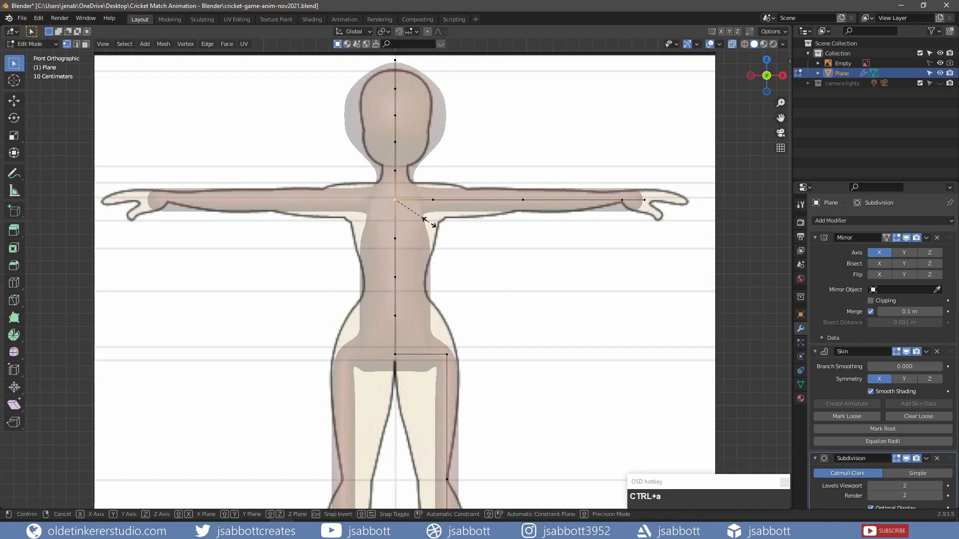
pyautogui.click(479, 267)
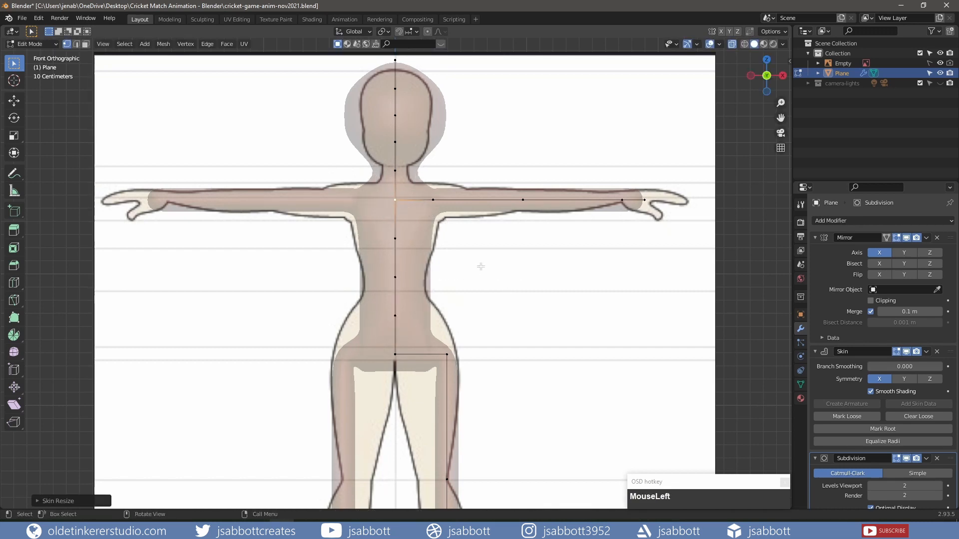
pyautogui.moveTo(480, 268); pyautogui.dragTo(428, 285, button='middle')
pyautogui.hotkey('ctrl', 'z')
# Readjust the skin radius of the three torso vertices, and resize the skin radius of the neck-base vertex
pyautogui.moveTo(436, 267); pyautogui.dragTo(440, 242, button='middle')
pyautogui.hotkey('ctrl', 'a')
pyautogui.click(468, 250)
pyautogui.click(389, 171)
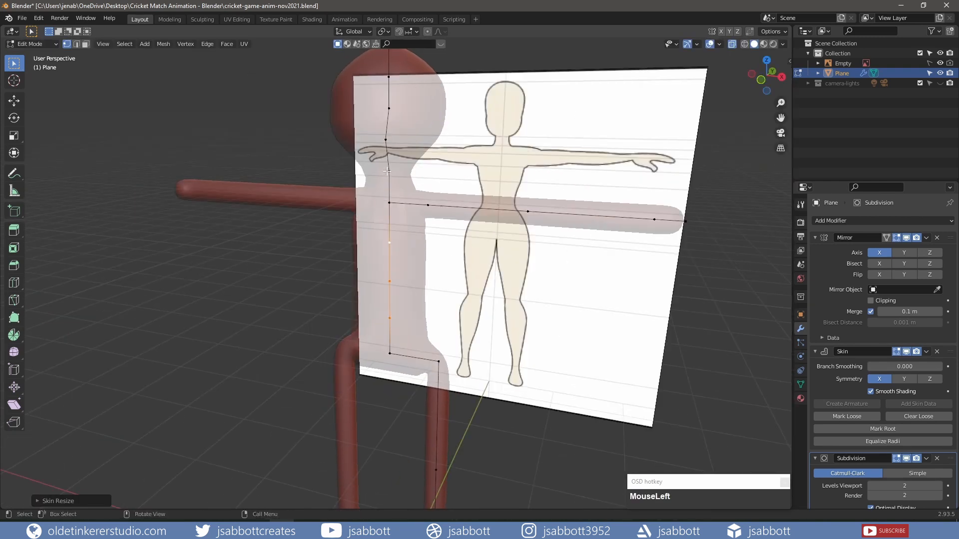
pyautogui.hotkey('ctrl', 'a')
pyautogui.click(409, 298)
# In the front view, scale the hip vertex's skin radius to more than double and the knee vertex's to about 1.7
pyautogui.press('KP_1')
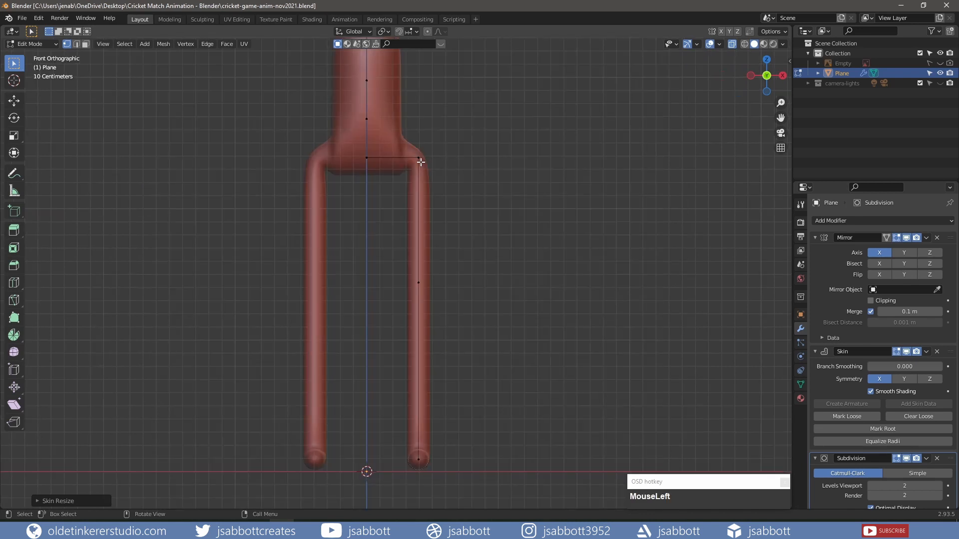
pyautogui.click(418, 159)
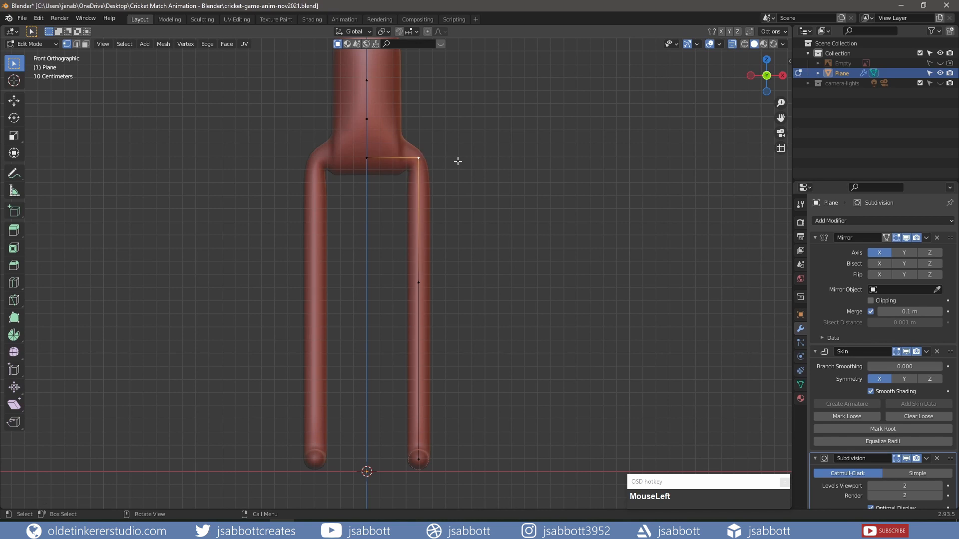
pyautogui.hotkey('ctrl', 'a')
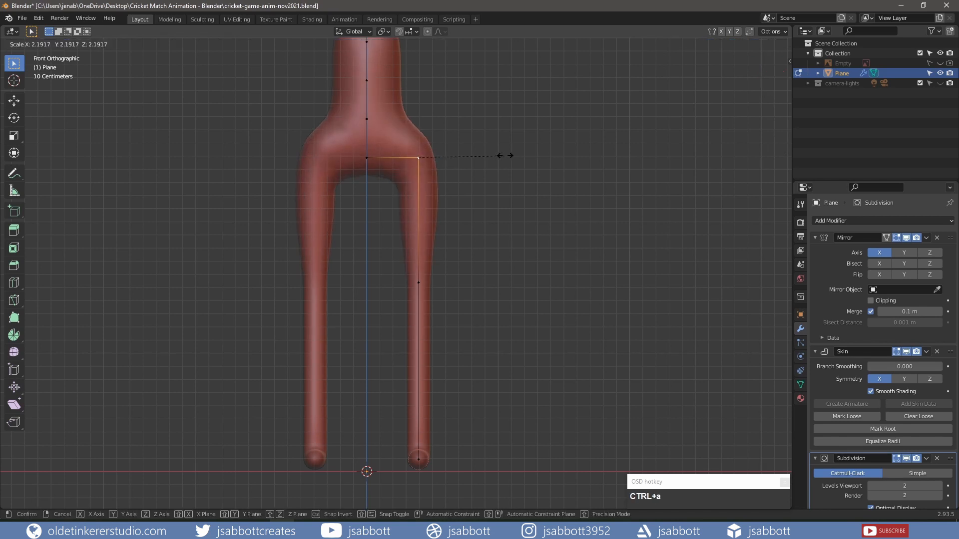
pyautogui.click(494, 179)
pyautogui.click(422, 283)
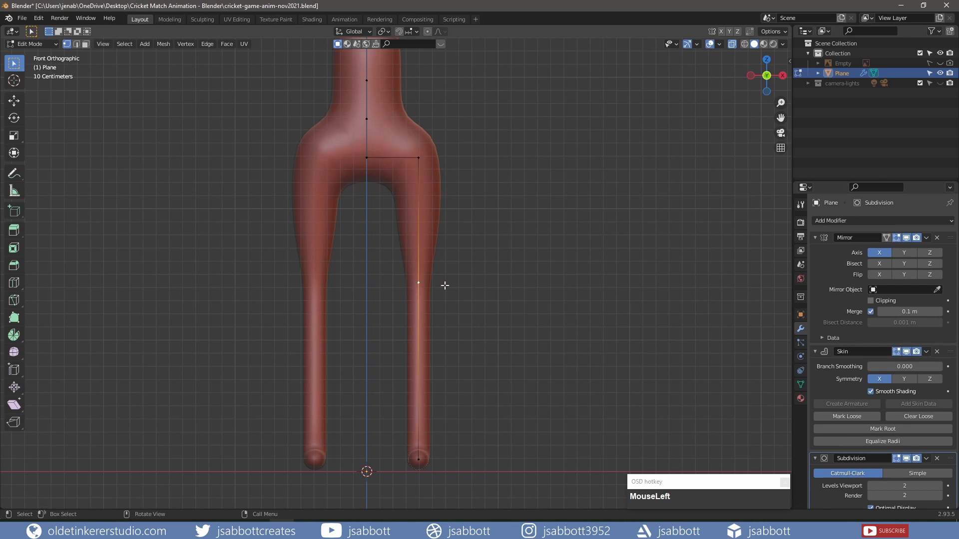
pyautogui.hotkey('ctrl', 'a')
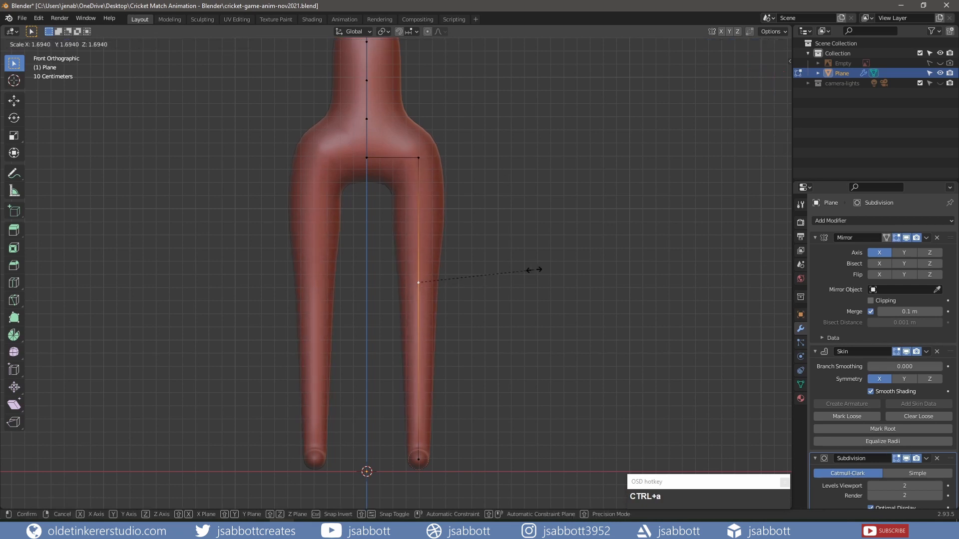
pyautogui.click(537, 272)
# Scale the ankle vertex's skin radius up to about 1.1
pyautogui.moveTo(535, 279); pyautogui.dragTo(413, 398, button='middle')
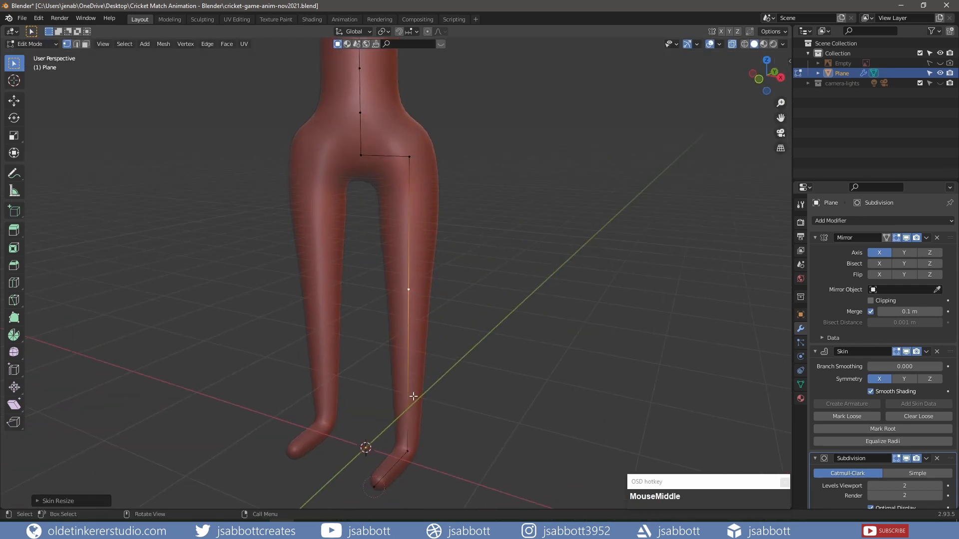
pyautogui.click(408, 449)
pyautogui.hotkey('ctrl', 'a')
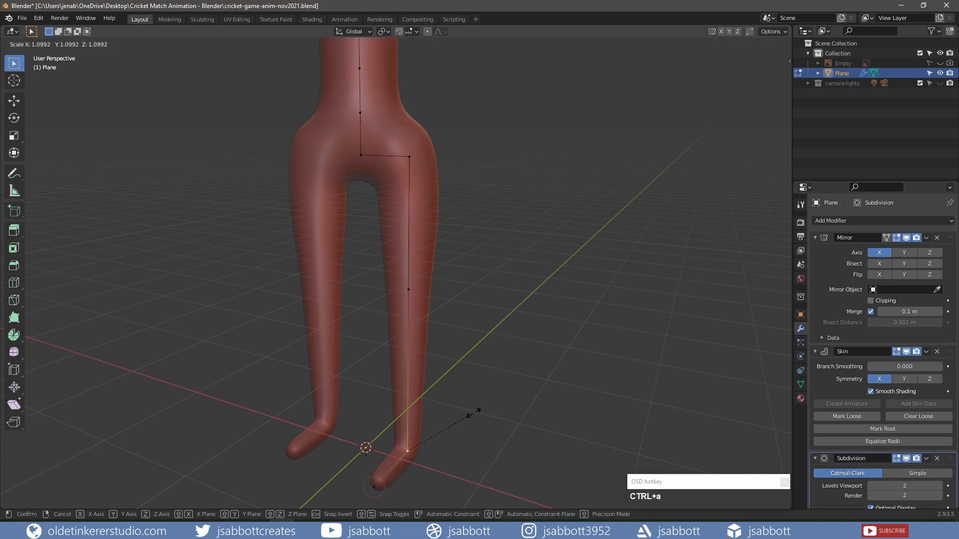
pyautogui.click(478, 410)
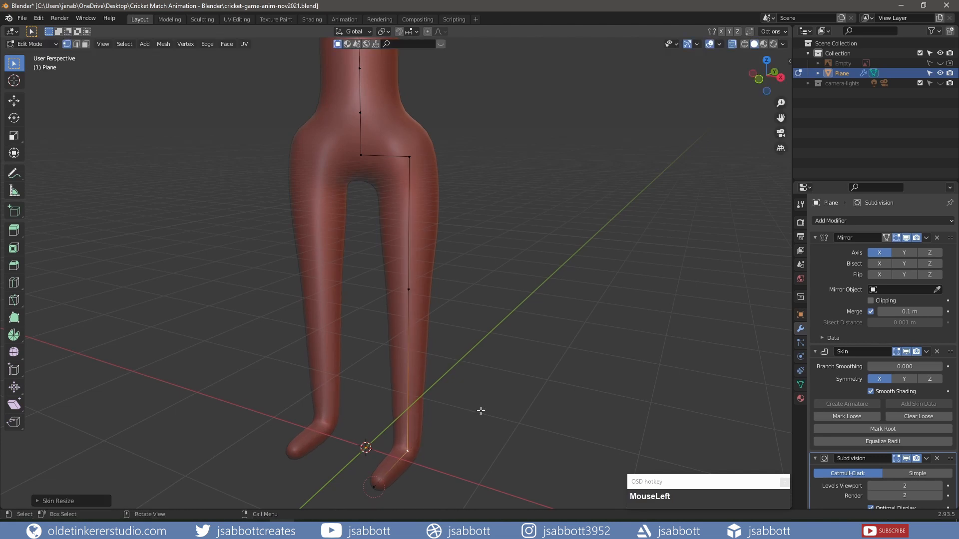
# In the front view, scale the shoulder vertex's skin radius up to about 1.38 and slightly enlarge the elbow vertex's radius
pyautogui.keyDown('shift'); pyautogui.moveTo(448, 278); pyautogui.dragTo(456, 439, button='middle'); pyautogui.keyUp('shift')
pyautogui.press('KP_1')
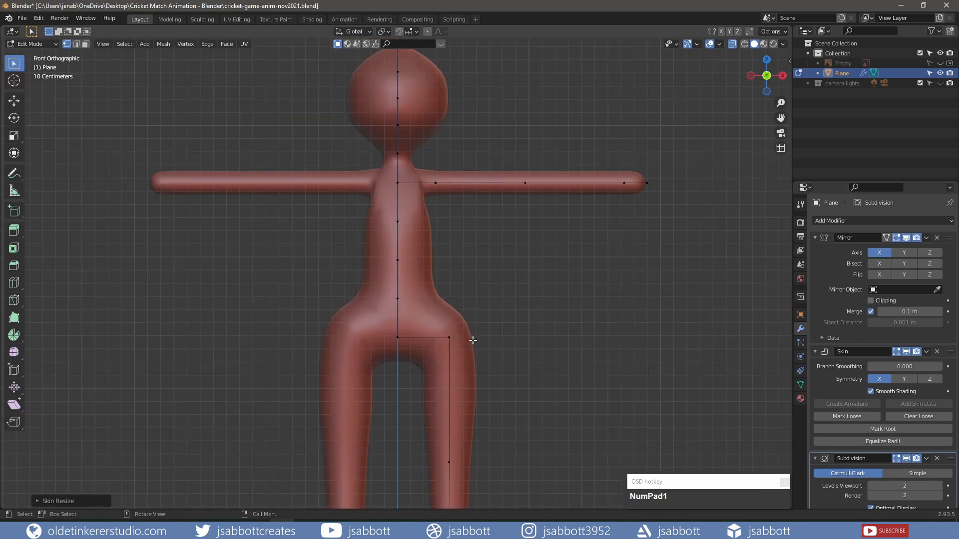
pyautogui.click(436, 183)
pyautogui.hotkey('ctrl', 'a')
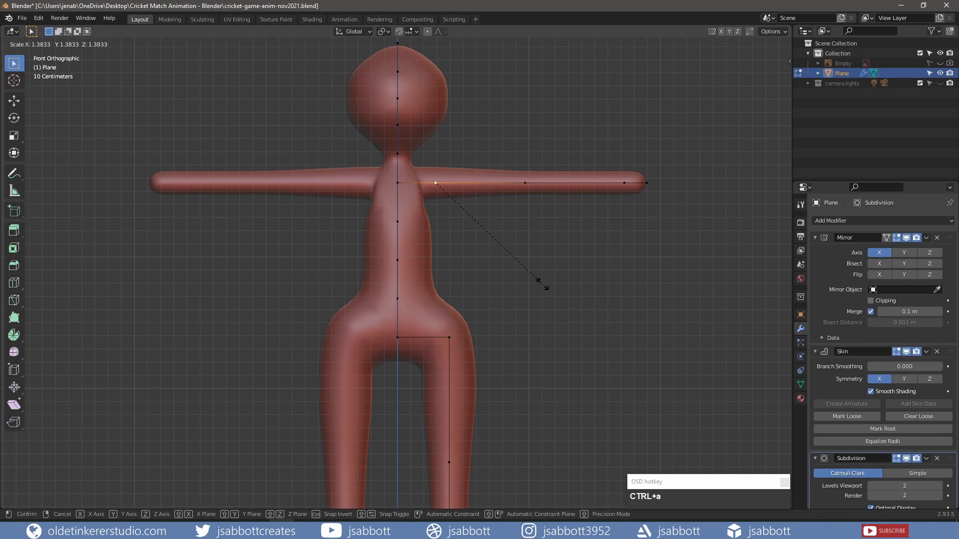
pyautogui.click(541, 283)
pyautogui.click(525, 183)
pyautogui.hotkey('ctrl', 'a')
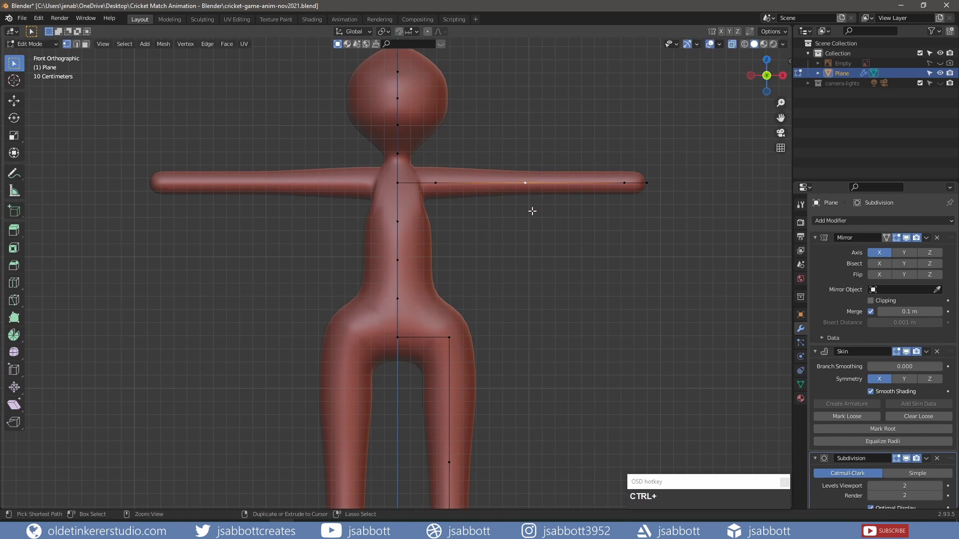
pyautogui.click(540, 222)
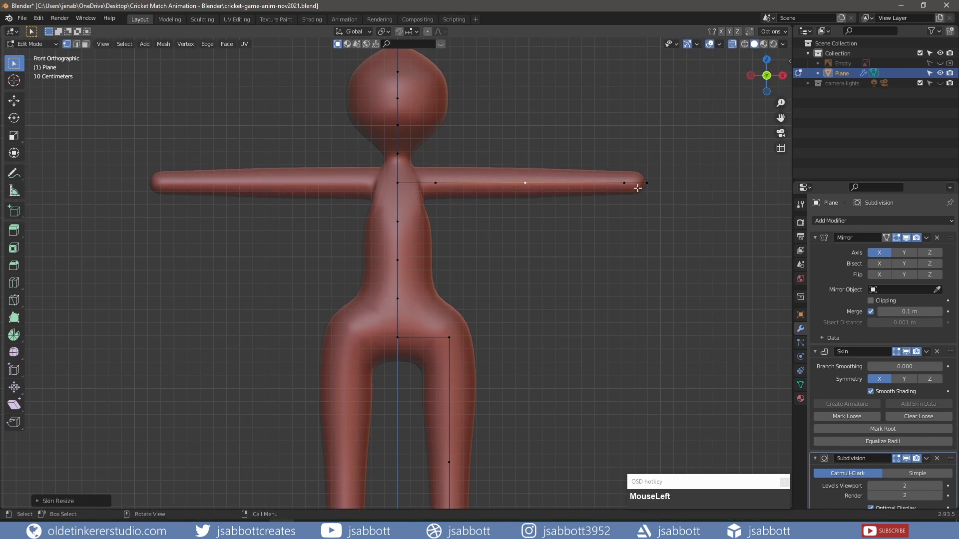
# Reduce the skin radius of the wrist vertex and of the arm's end vertex to taper the arm
pyautogui.click(624, 183)
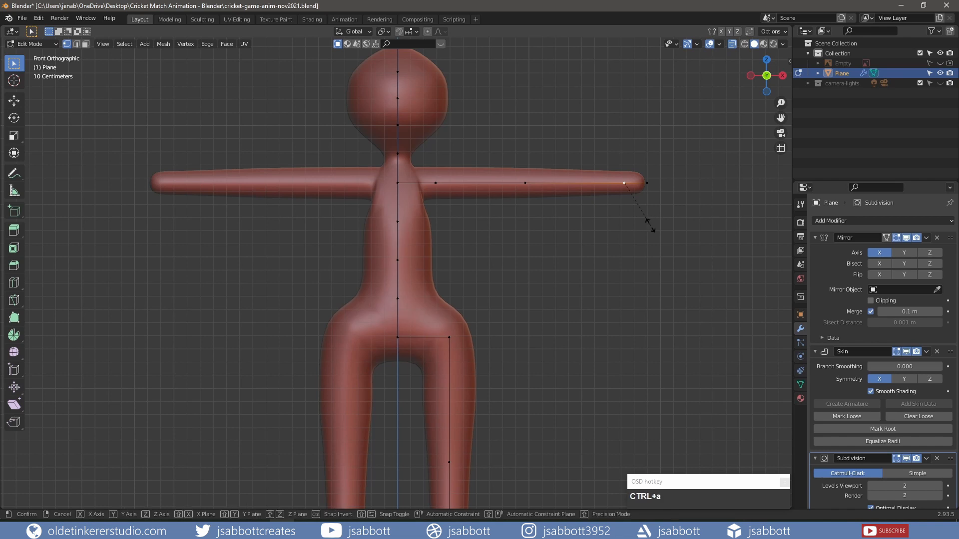
pyautogui.hotkey('ctrl', 'a')
pyautogui.click(648, 220)
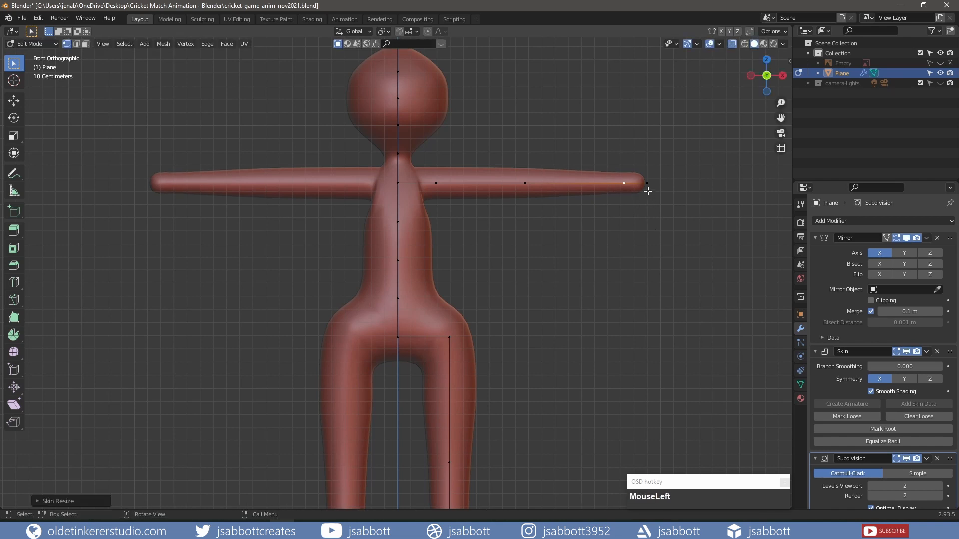
pyautogui.hotkey('ctrl', 'a')
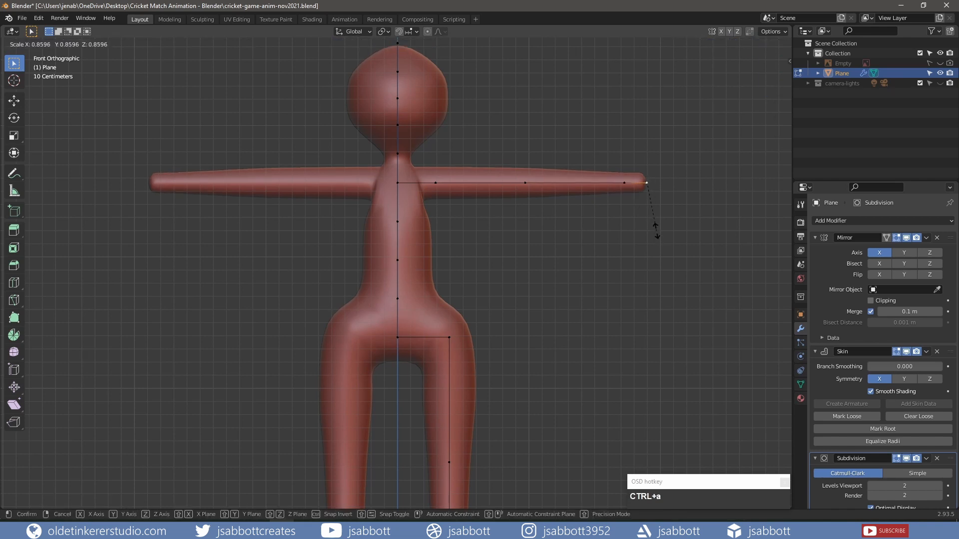
pyautogui.click(651, 198)
# Scale the elbow vertex's skin radius down to about 0.9
pyautogui.click(526, 183)
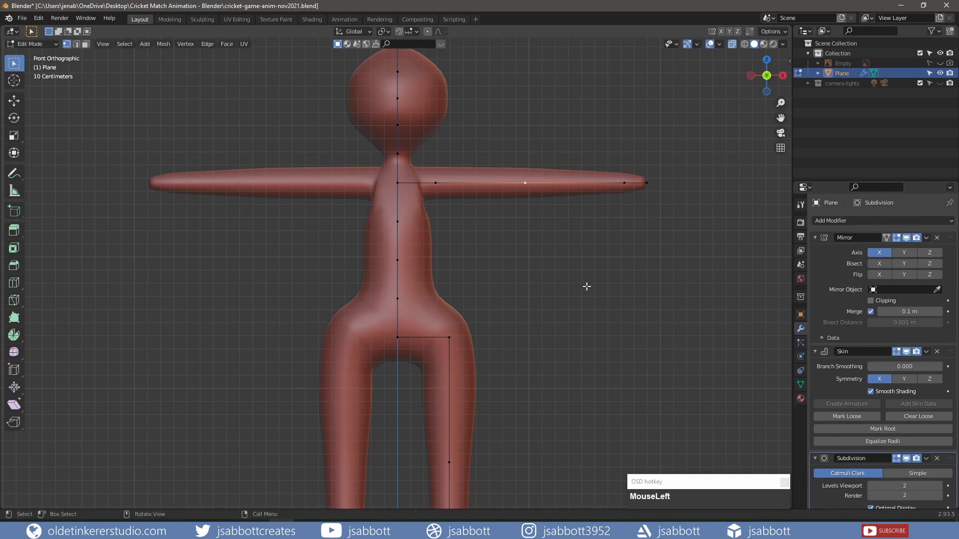
pyautogui.hotkey('ctrl', 'a')
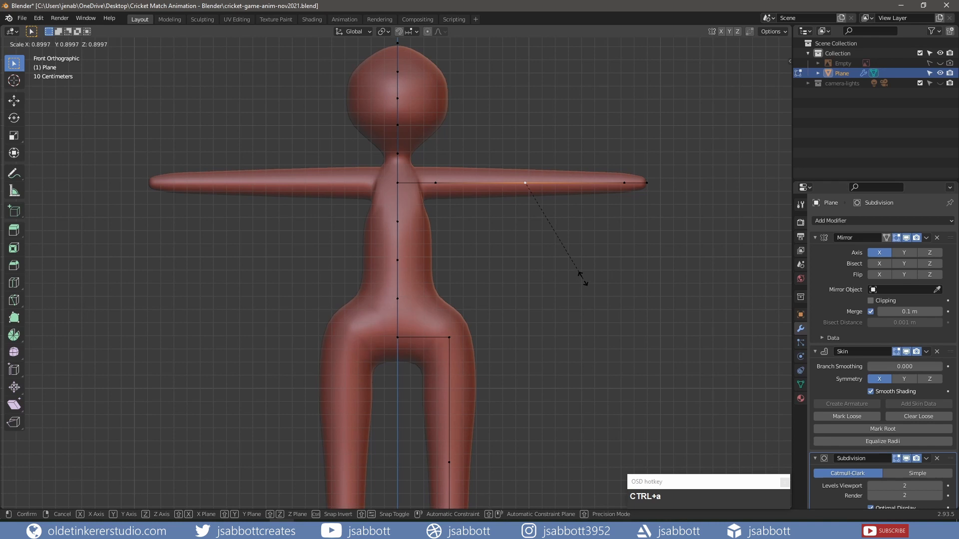
pyautogui.click(582, 279)
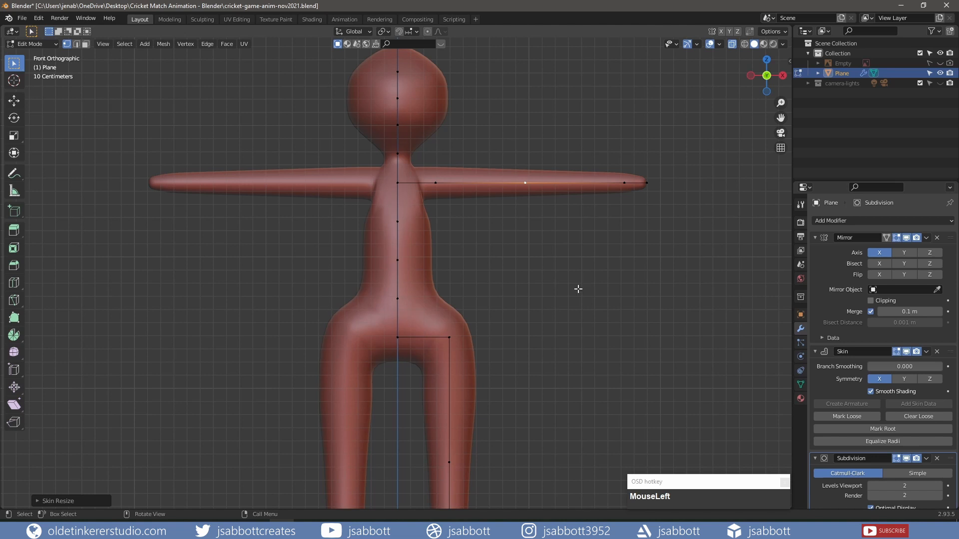
# Select the knee vertex and apply a vertex bevel about 0.036 m wide with 2 segments
pyautogui.keyDown('shift'); pyautogui.moveTo(541, 334); pyautogui.dragTo(436, 357, button='middle'); pyautogui.keyUp('shift')
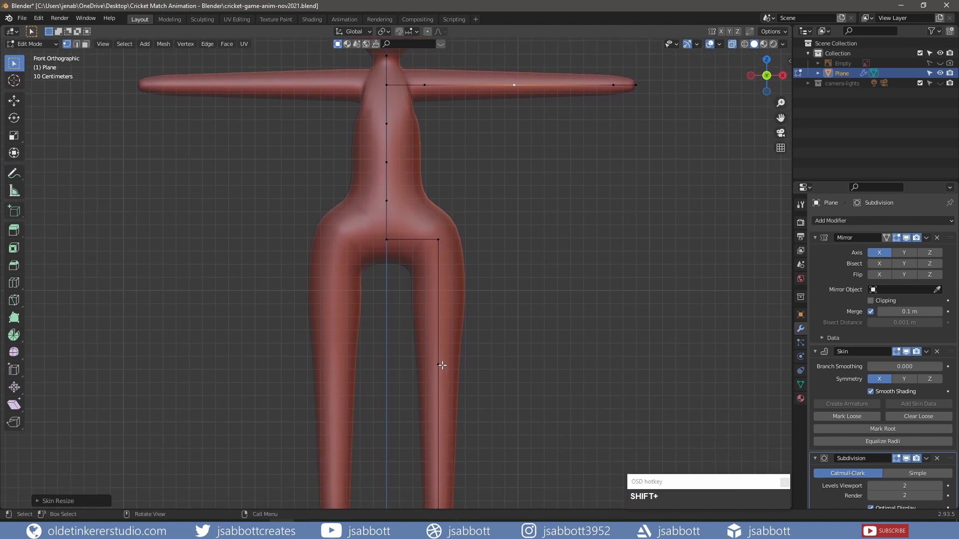
pyautogui.click(438, 364)
pyautogui.hotkey('ctrl', 'z')
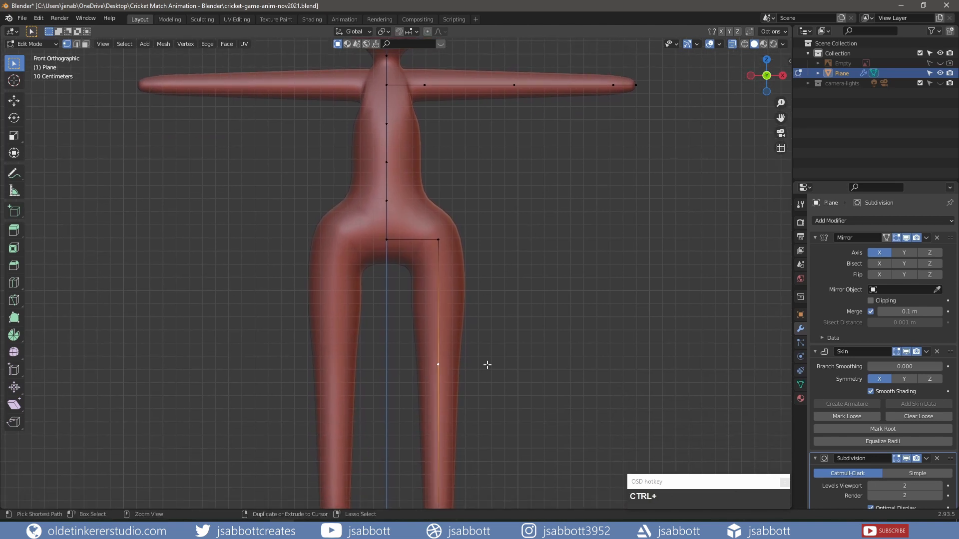
pyautogui.hotkey('ctrl', 'z')
pyautogui.click(433, 362)
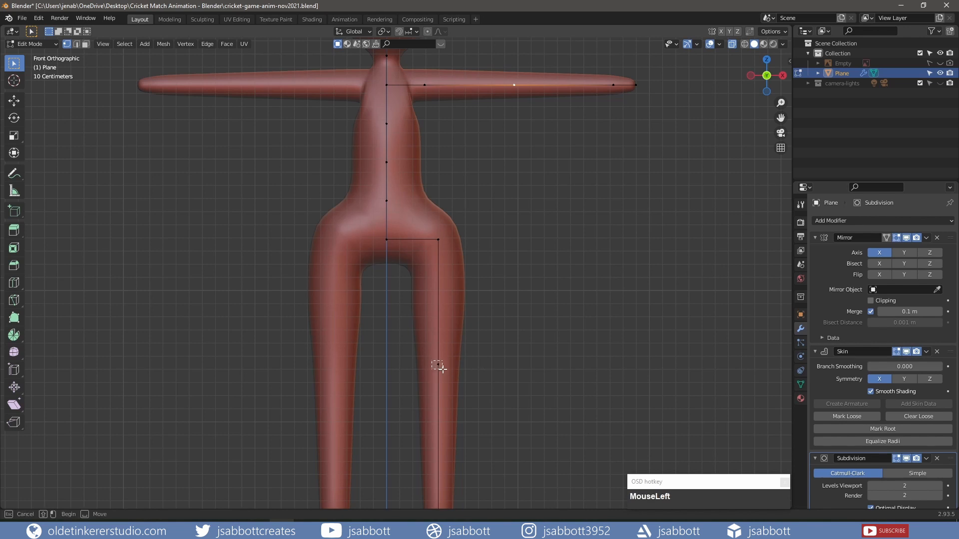
pyautogui.hotkey('ctrl', 'shift', 'b')
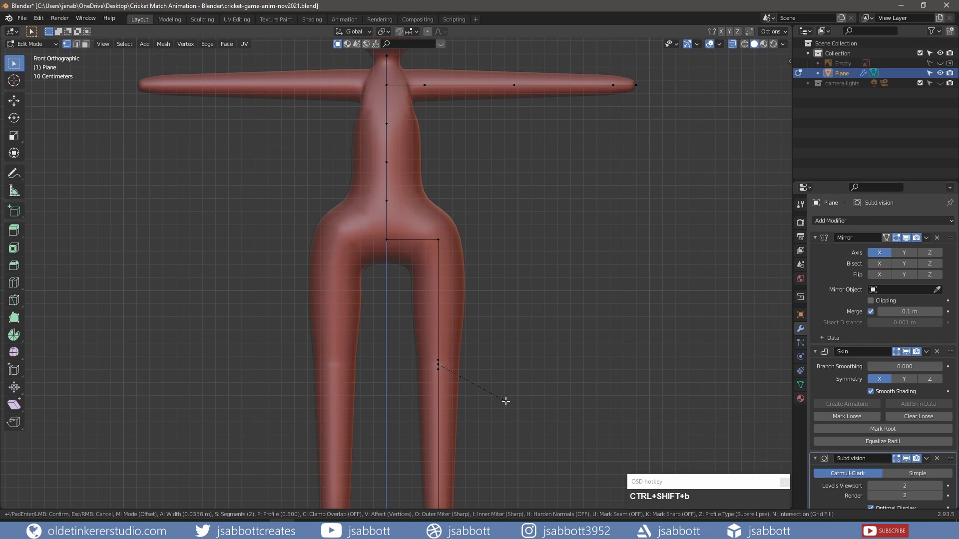
pyautogui.click(507, 402)
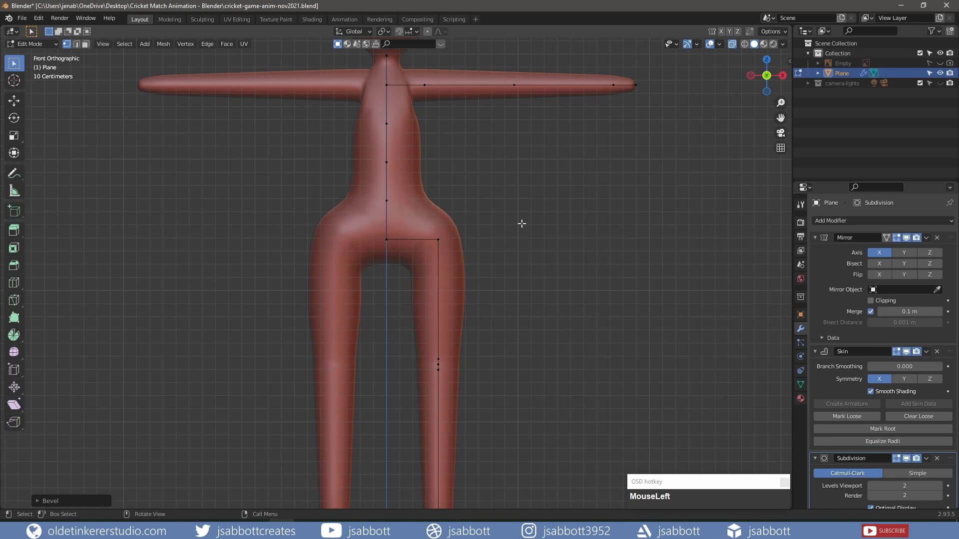
# Apply a vertex bevel about 0.035 m wide with 2 segments to the elbow vertex, and save the file
pyautogui.click(513, 84)
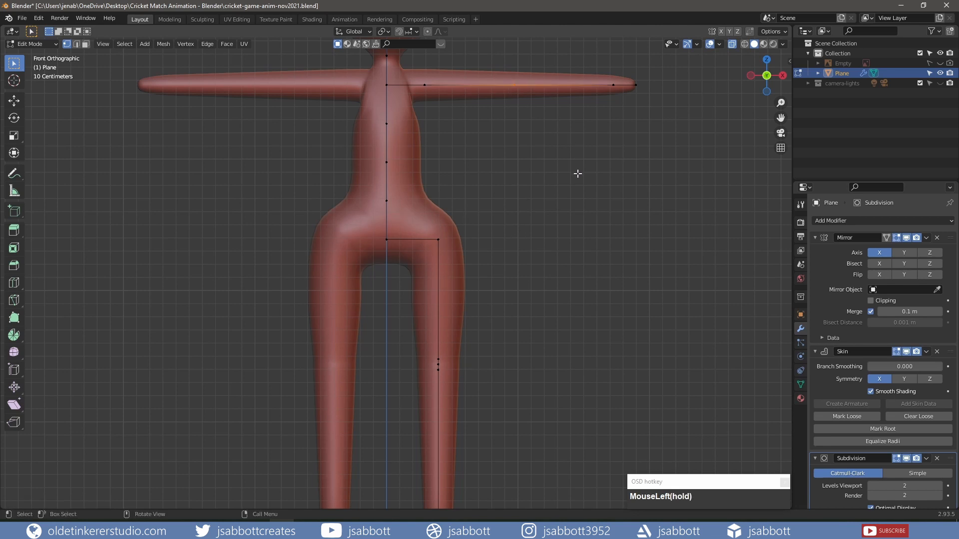
pyautogui.hotkey('ctrl', 'shift', 'b')
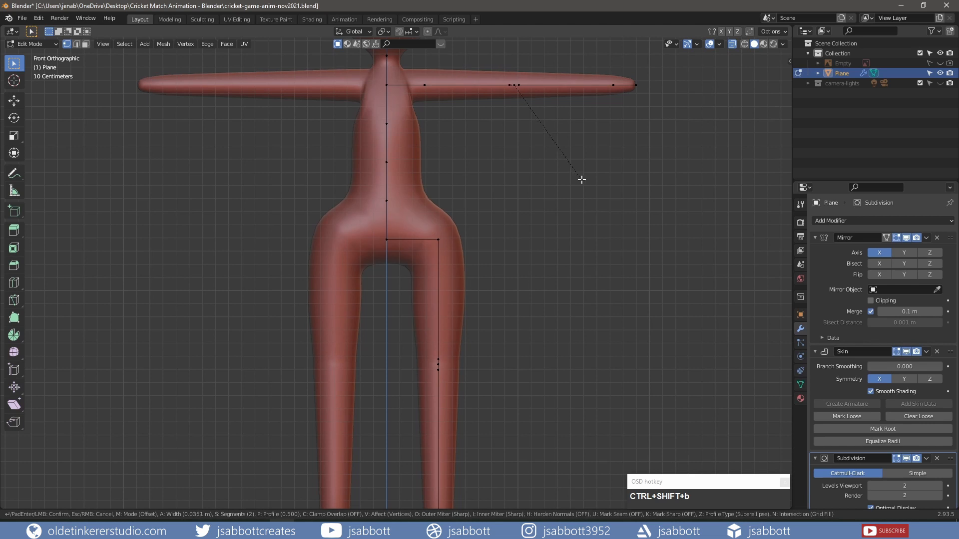
pyautogui.click(581, 178)
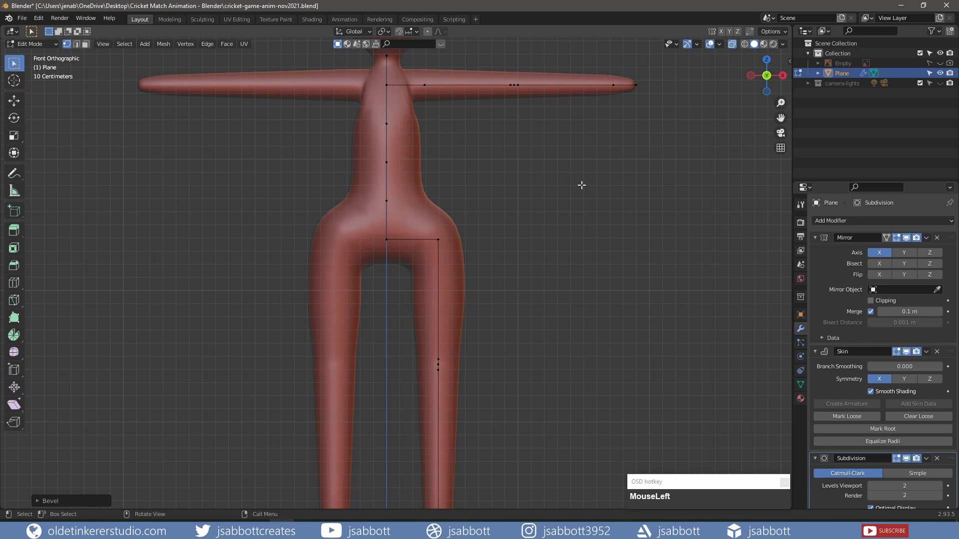
pyautogui.hotkey('ctrl', 's')
# From the arm's end vertex, extrude three short diverging finger-base branches and a thumb branch about 0.12 m long toward the body's front
pyautogui.press('KP_7')
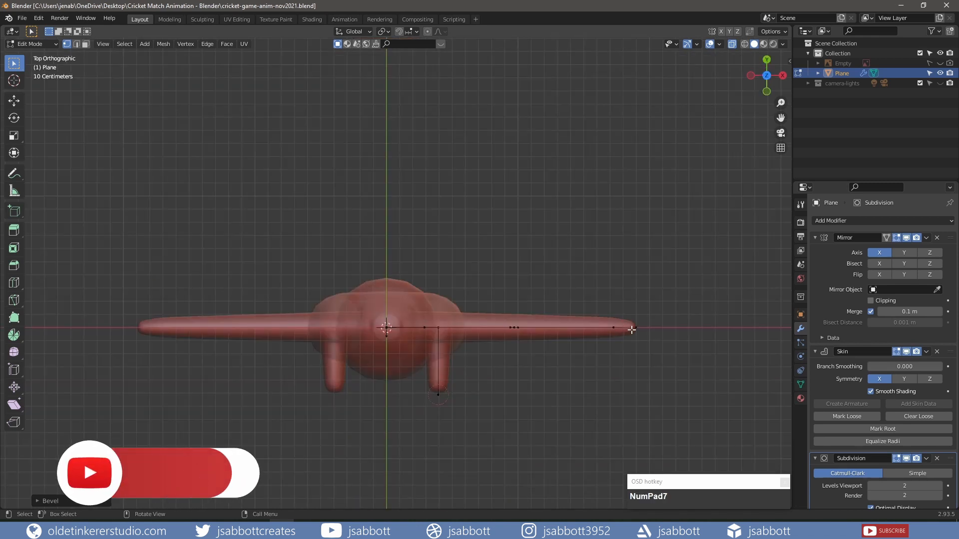
pyautogui.keyDown('shift'); pyautogui.moveTo(664, 278); pyautogui.dragTo(544, 250, button='middle'); pyautogui.keyUp('shift')
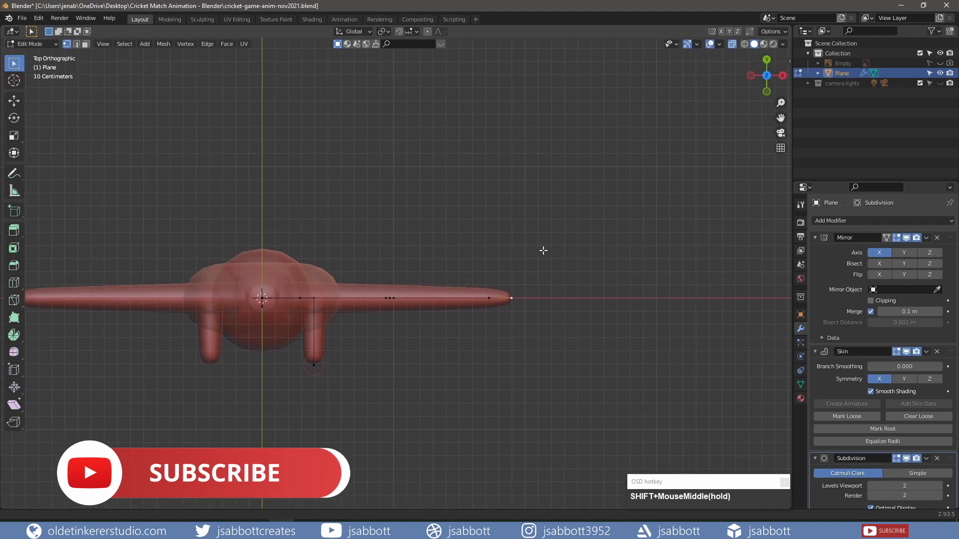
pyautogui.scroll(3, 565, 252)
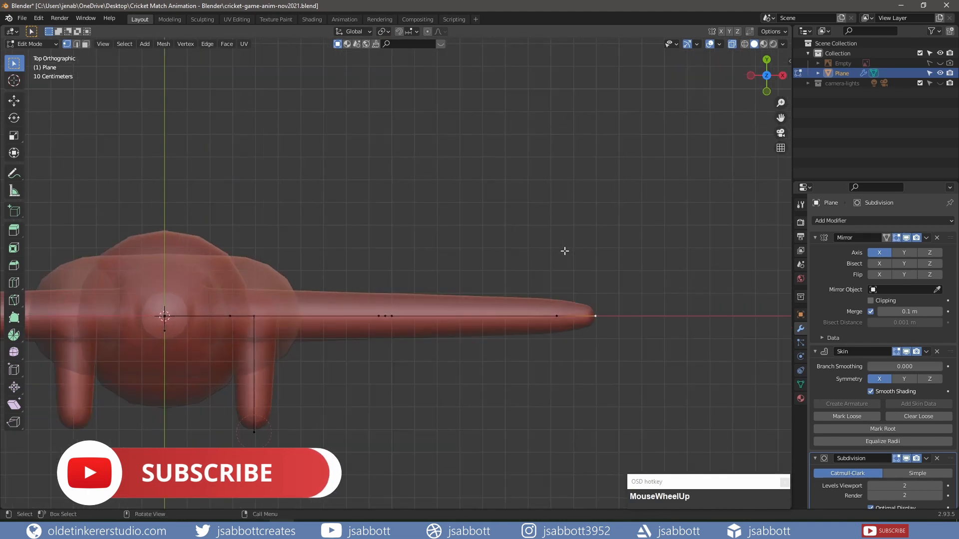
pyautogui.scroll(1, 564, 251)
pyautogui.keyDown('shift'); pyautogui.moveTo(616, 250); pyautogui.dragTo(531, 220, button='middle'); pyautogui.keyUp('shift')
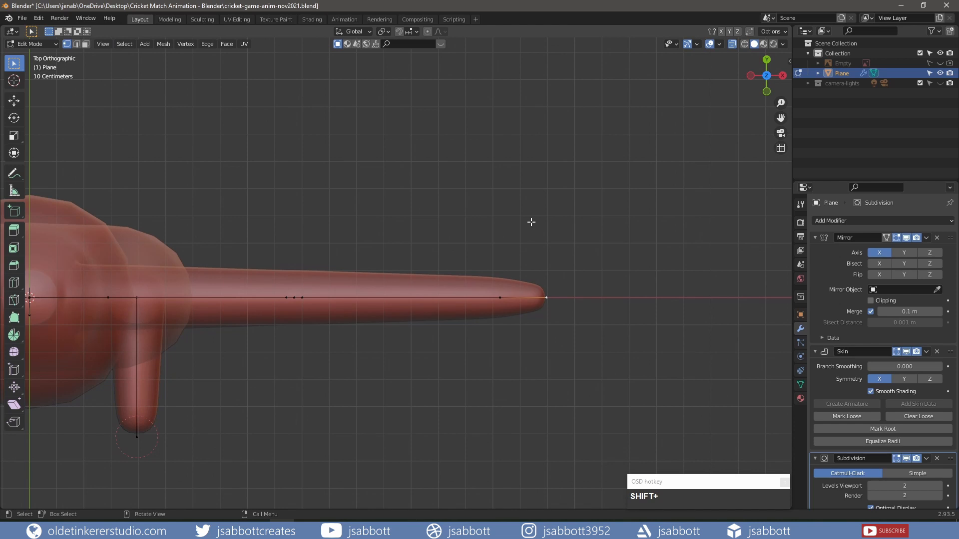
pyautogui.press('e')
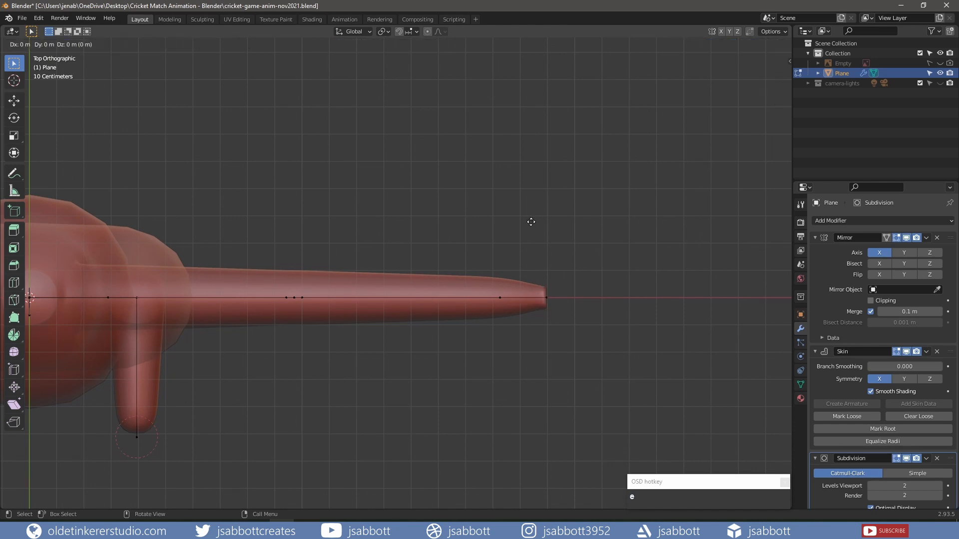
pyautogui.click(547, 200)
pyautogui.click(547, 298)
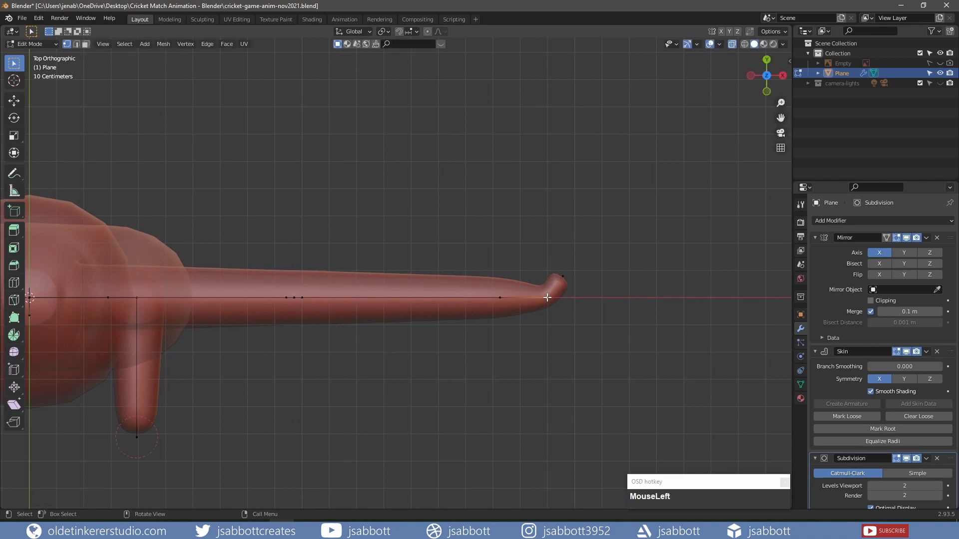
pyautogui.press('e')
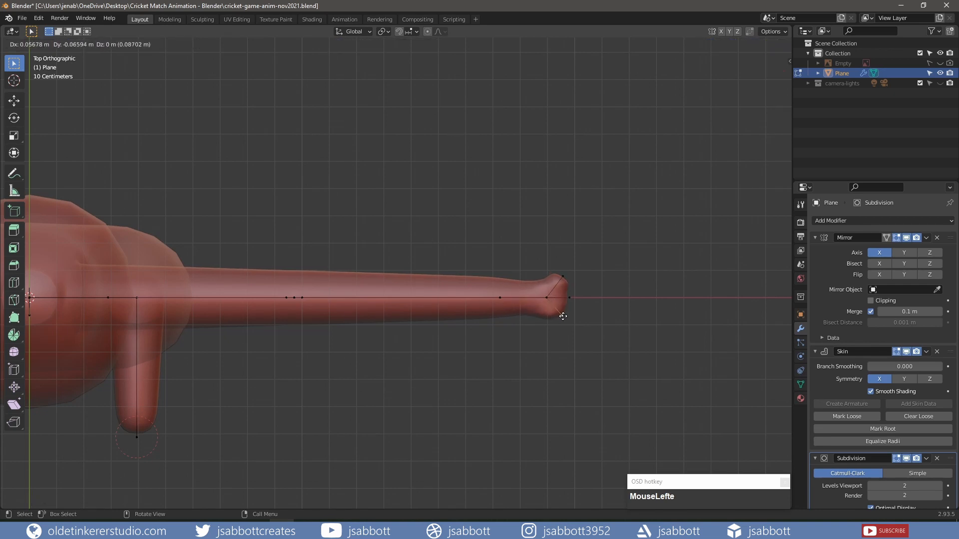
pyautogui.click(562, 316)
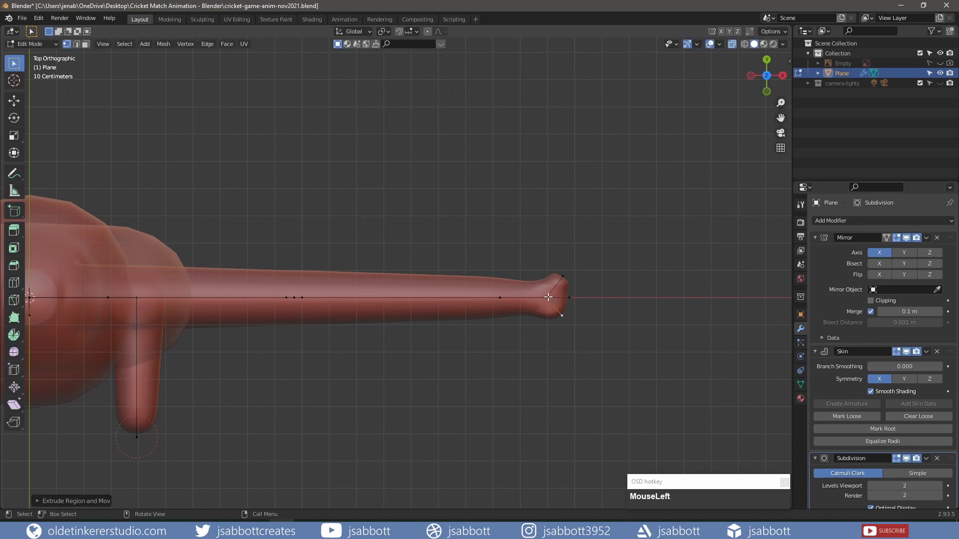
pyautogui.press('e')
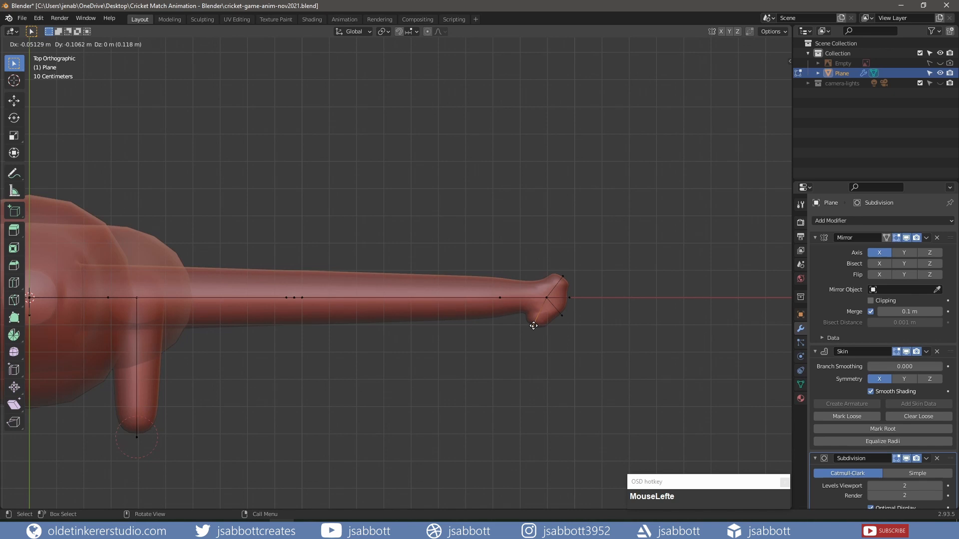
pyautogui.click(534, 326)
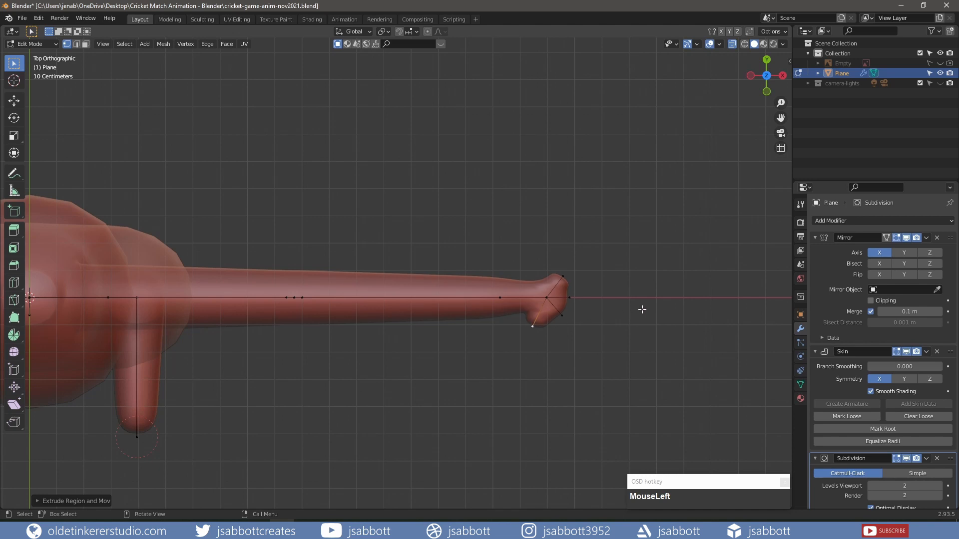
# Select the thumb vertex and the three finger-base vertices and slightly rescale their skin radius
pyautogui.keyDown('shift'); pyautogui.click(566, 317); pyautogui.keyUp('shift')
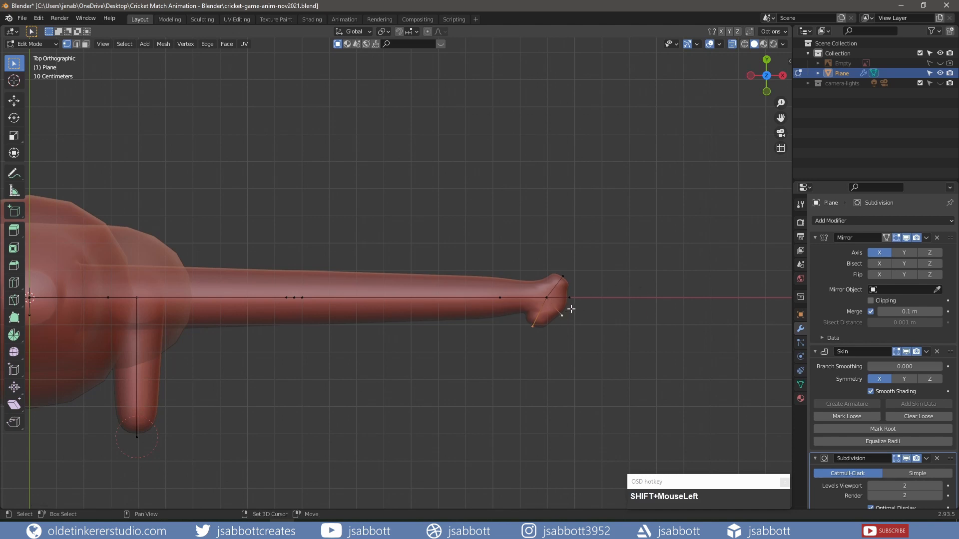
pyautogui.keyDown('shift'); pyautogui.click(570, 298); pyautogui.keyUp('shift')
pyautogui.keyDown('shift'); pyautogui.click(565, 277); pyautogui.keyUp('shift')
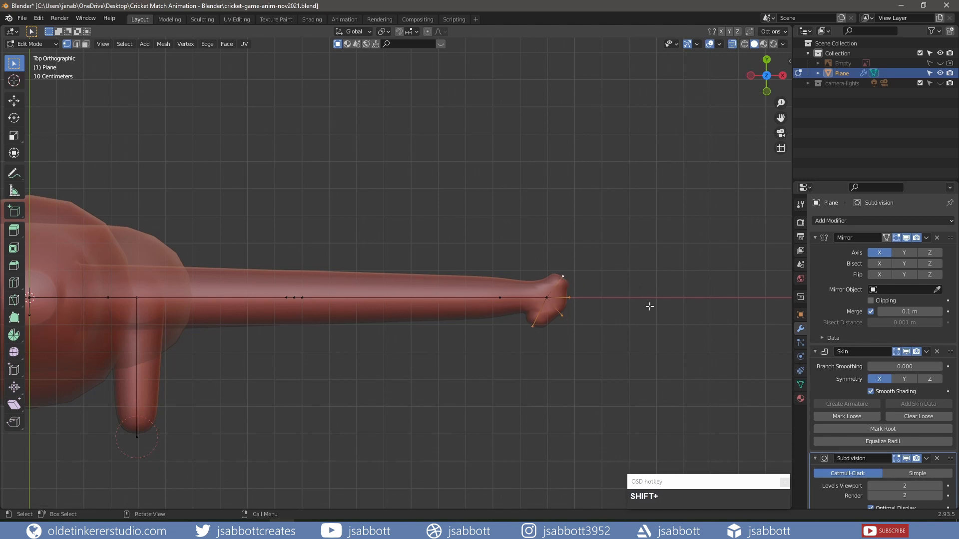
pyautogui.hotkey('ctrl', 'a')
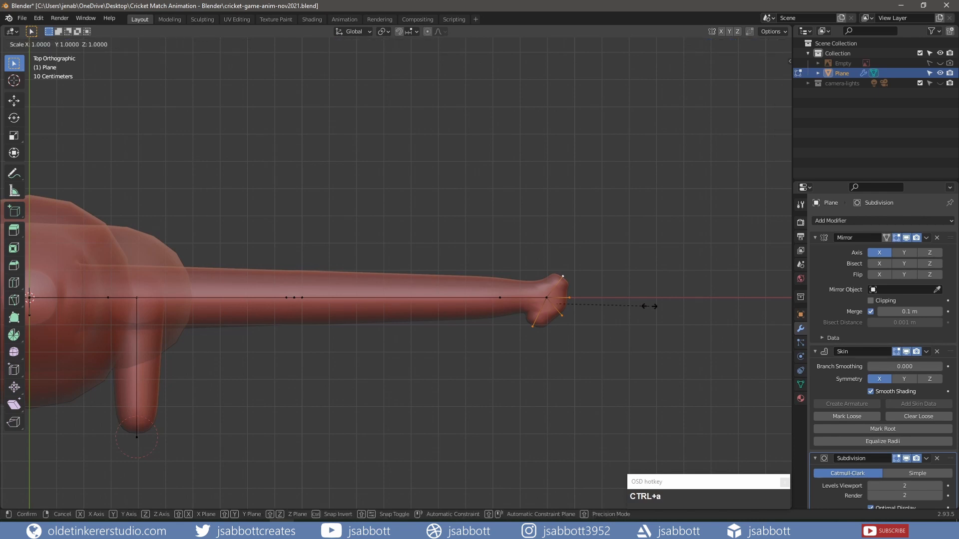
pyautogui.click(645, 305)
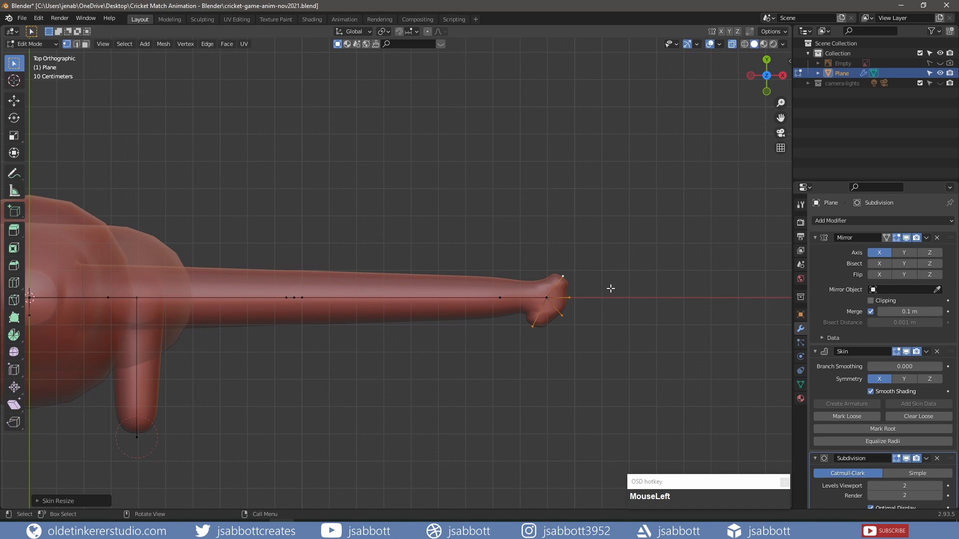
# Select the three finger-base vertices and extrude them about 0.15 m outward along X to form the fingers
pyautogui.click(559, 267)
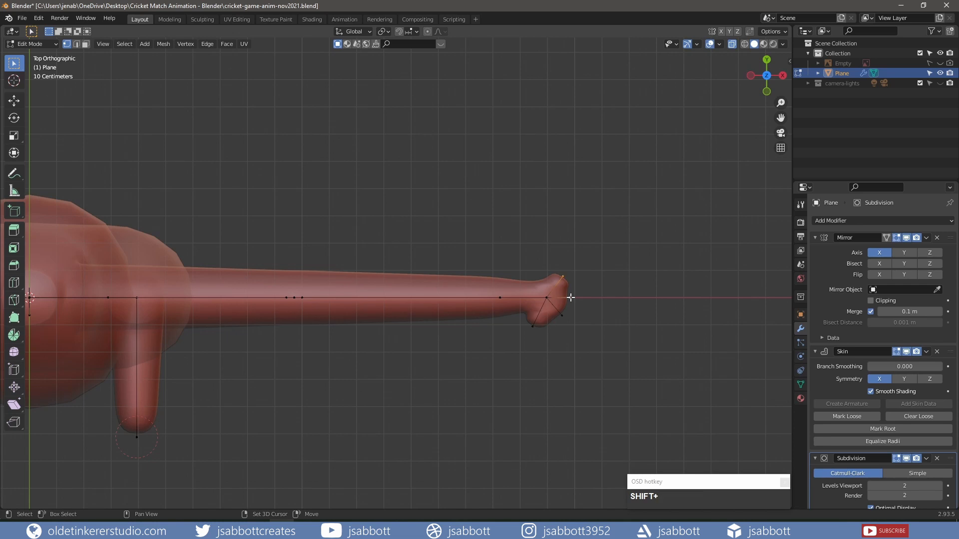
pyautogui.keyDown('shift'); pyautogui.click(562, 315); pyautogui.keyUp('shift')
pyautogui.hotkey('shift', 'e')
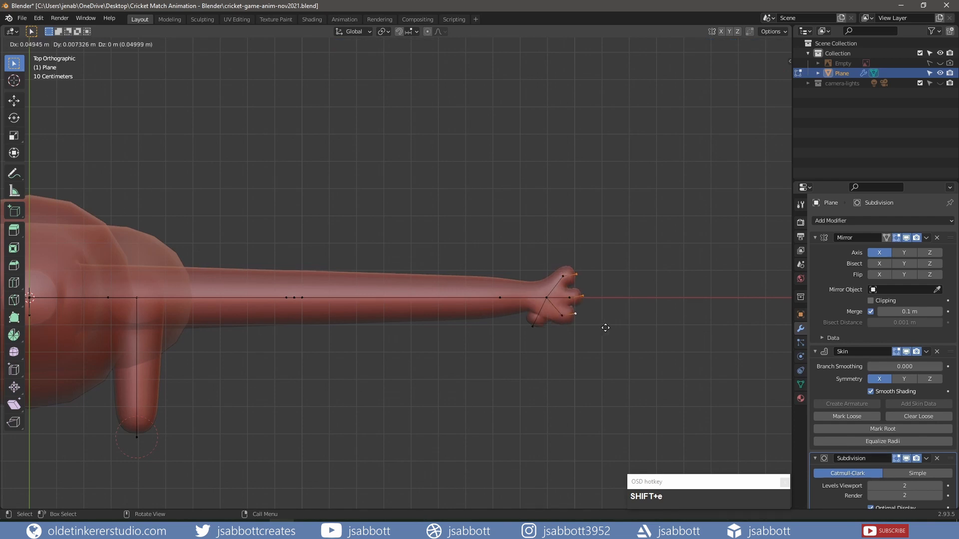
pyautogui.press('x')
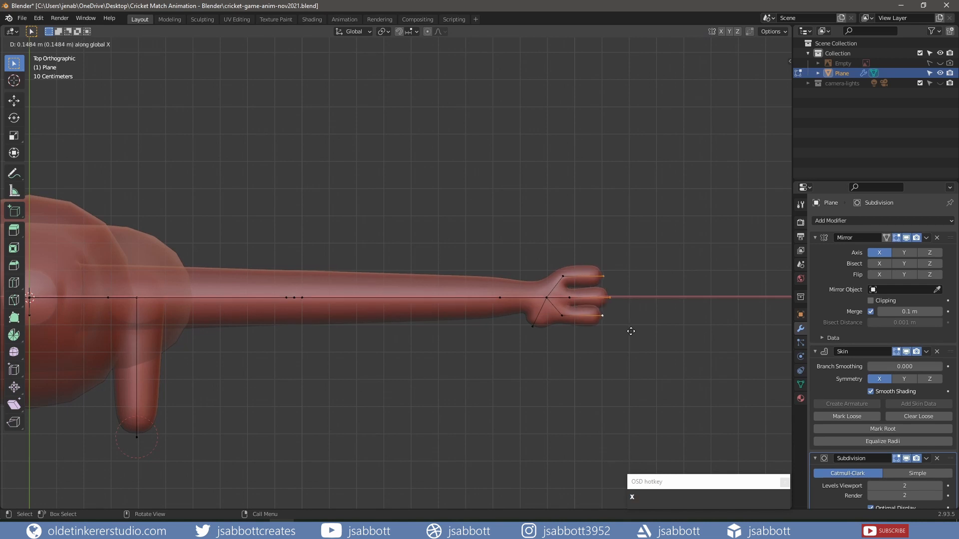
pyautogui.click(631, 331)
# Extrude the thumb's end vertex diagonally away from the palm by about 0.08 m
pyautogui.click(533, 326)
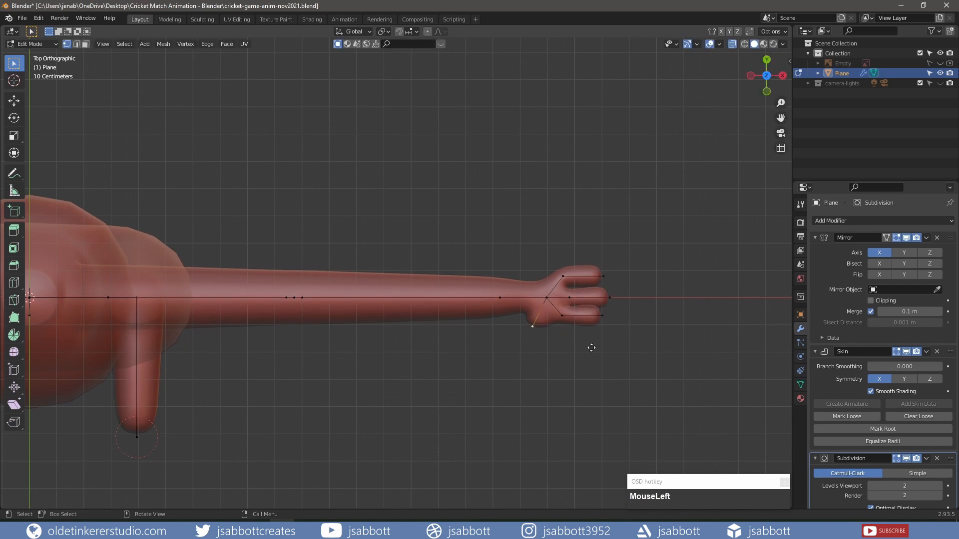
pyautogui.press('e')
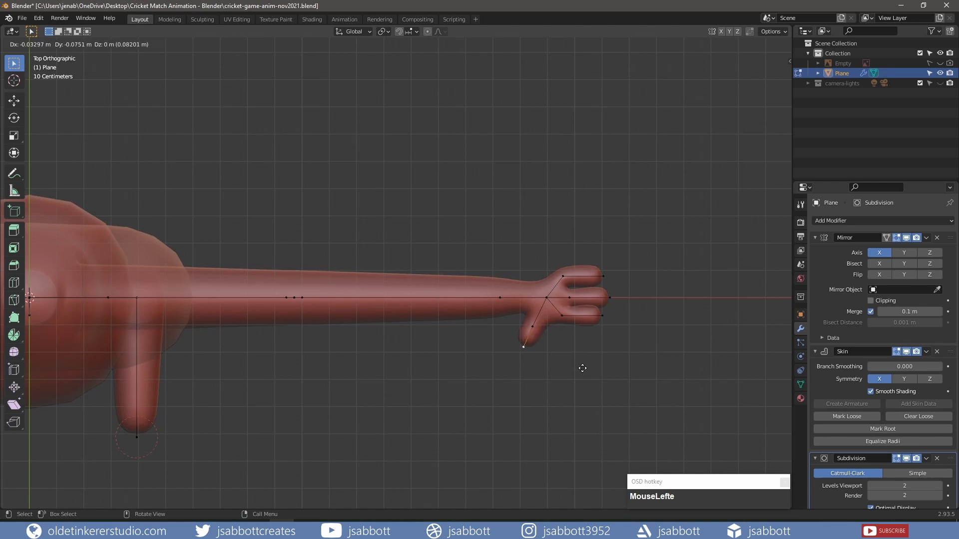
pyautogui.click(582, 368)
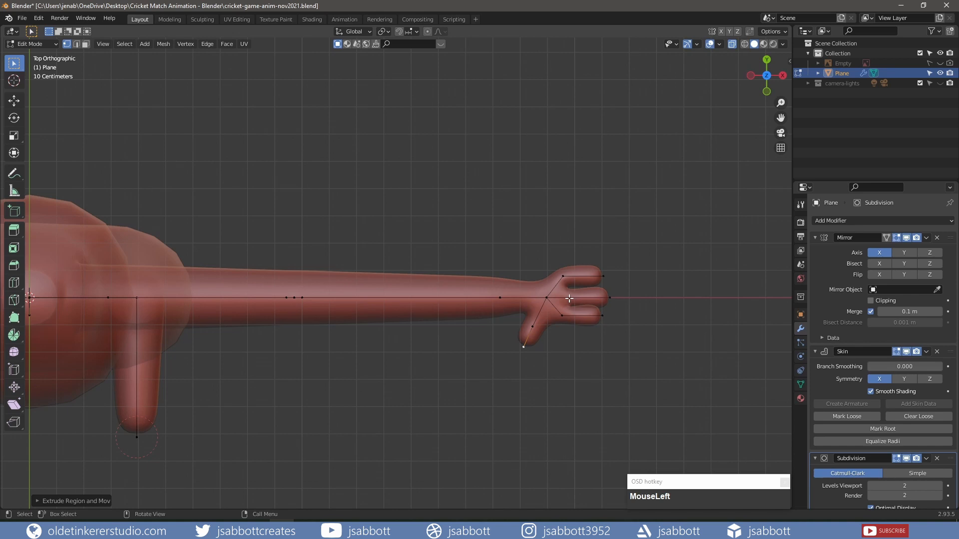
# Slide the middle finger's base vertex back toward the palm, in line with the other finger bases
pyautogui.press('g')
pyautogui.press('g')
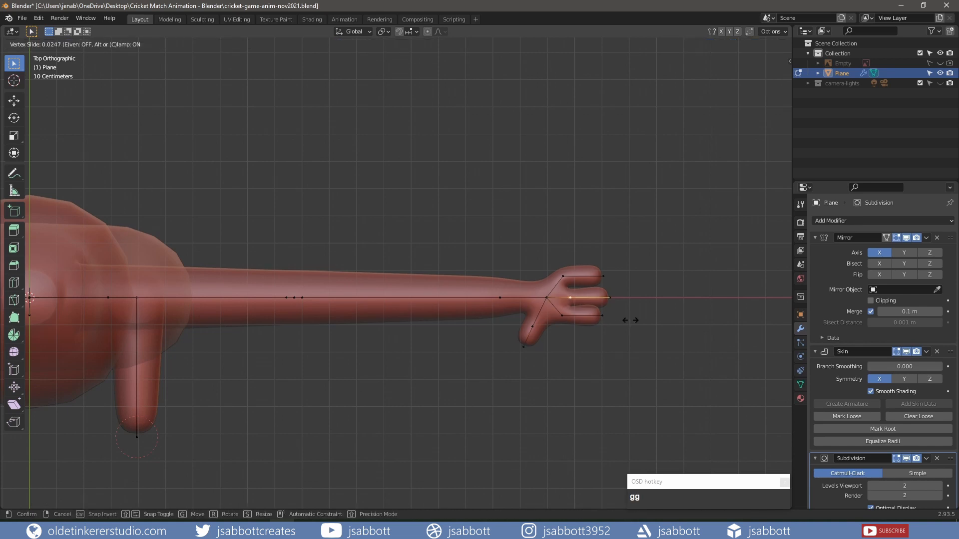
pyautogui.click(621, 321)
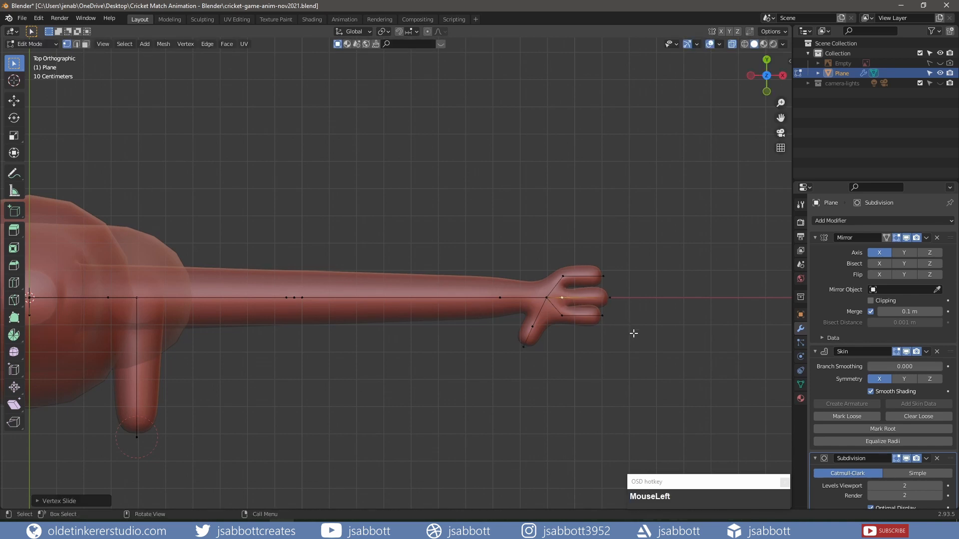
# Scale the skin radius of the three fingertip vertices to about 0.63 and move the tips slightly outward along X
pyautogui.moveTo(589, 262); pyautogui.dragTo(628, 337)
pyautogui.hotkey('ctrl', 'a')
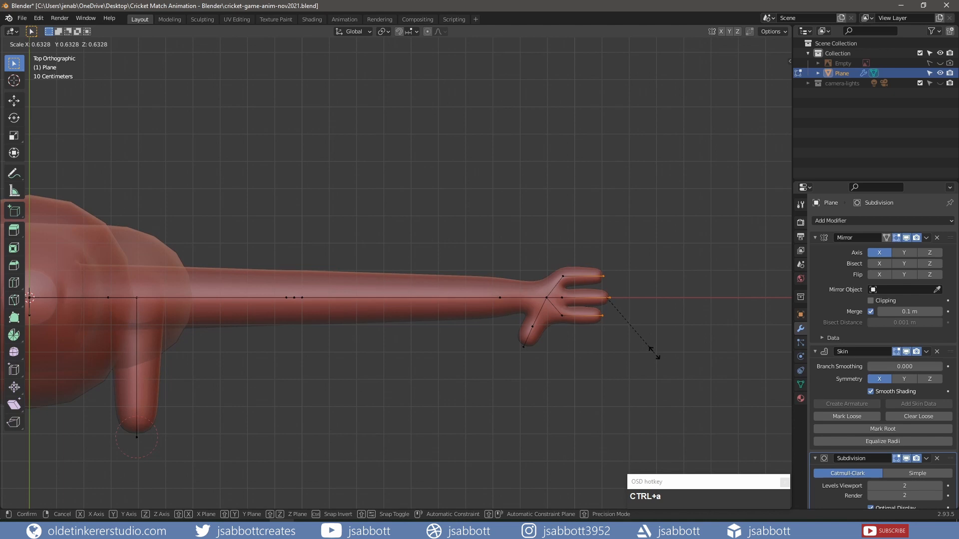
pyautogui.click(653, 353)
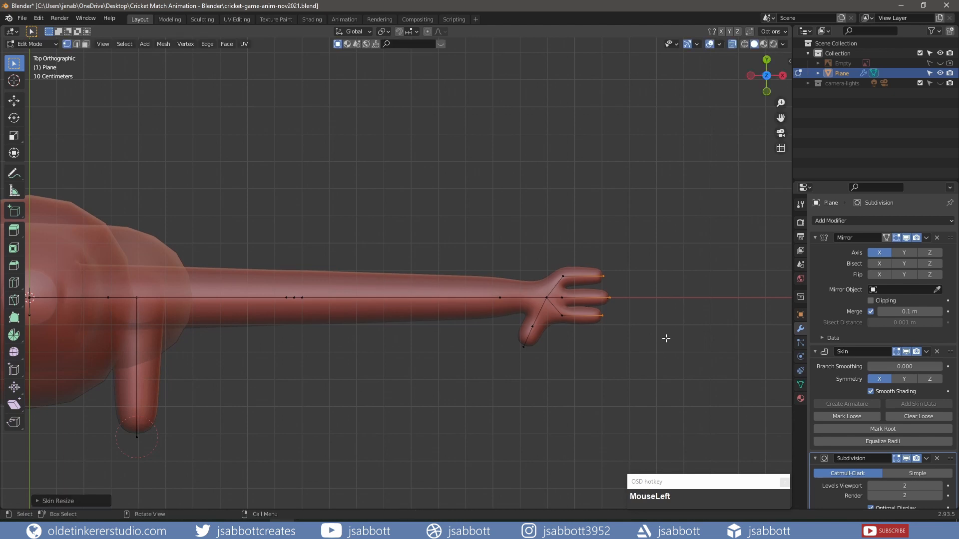
pyautogui.press('g')
pyautogui.press('x')
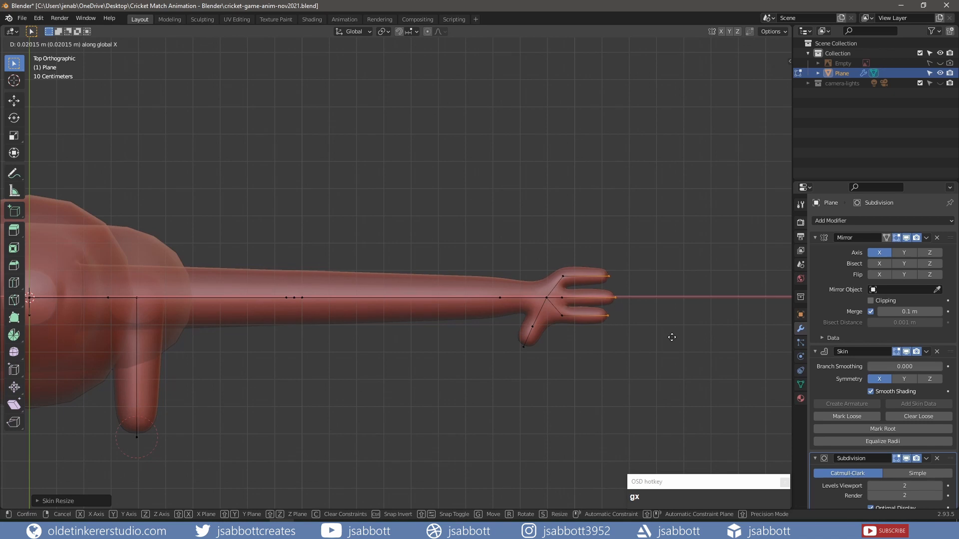
pyautogui.click(675, 338)
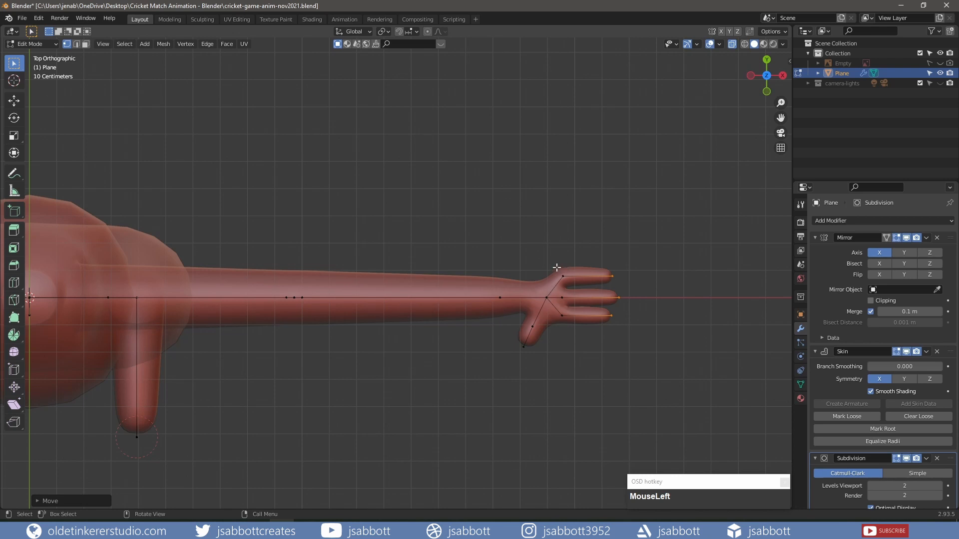
# Add the finger-base vertices to the selection and subdivide the three finger edges with 2 cuts
pyautogui.keyDown('shift'); pyautogui.moveTo(557, 270); pyautogui.dragTo(574, 319); pyautogui.keyUp('shift')
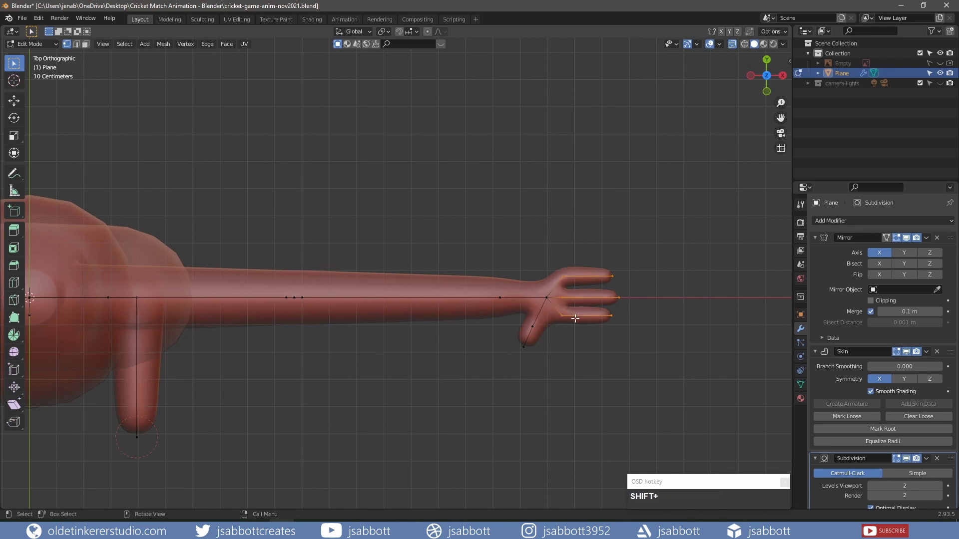
pyautogui.rightClick(575, 319)
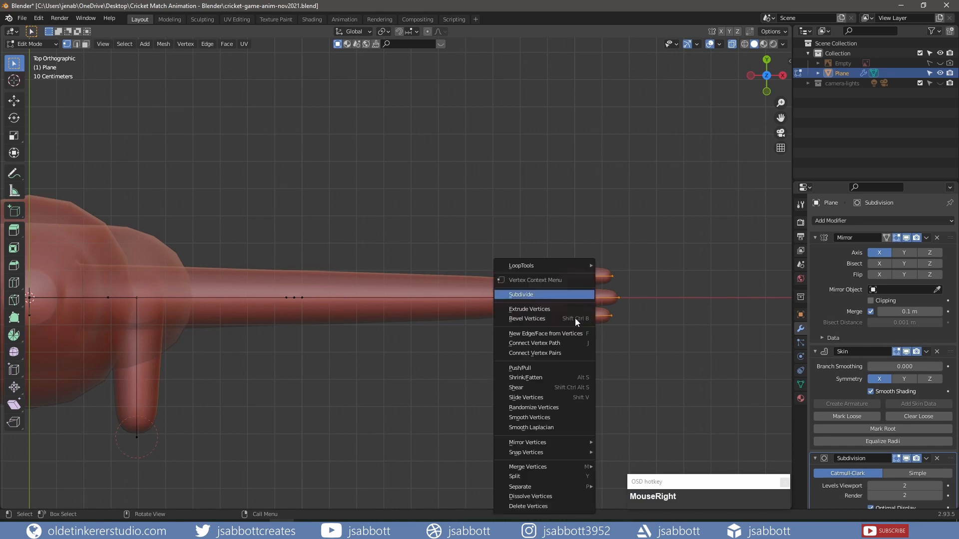
pyautogui.click(557, 294)
pyautogui.click(39, 501)
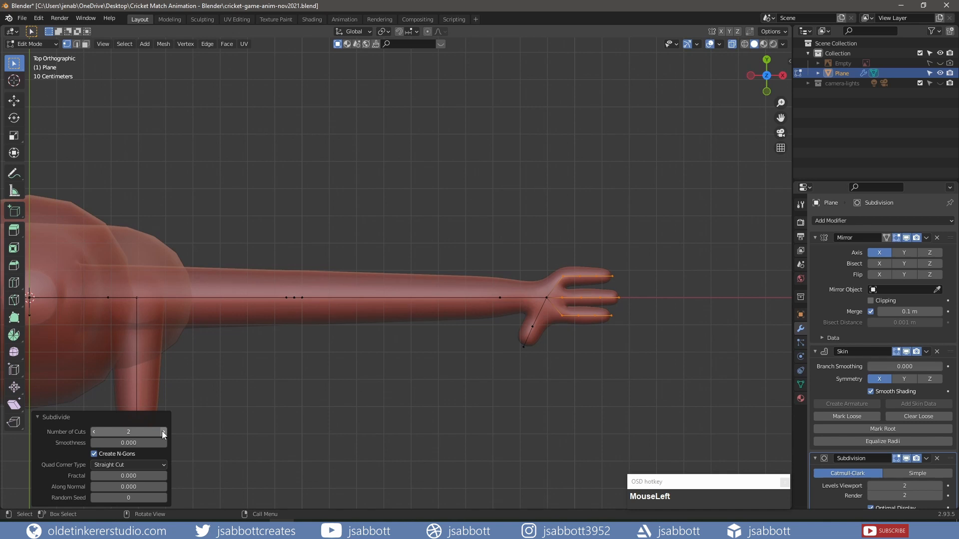
pyautogui.click(40, 417)
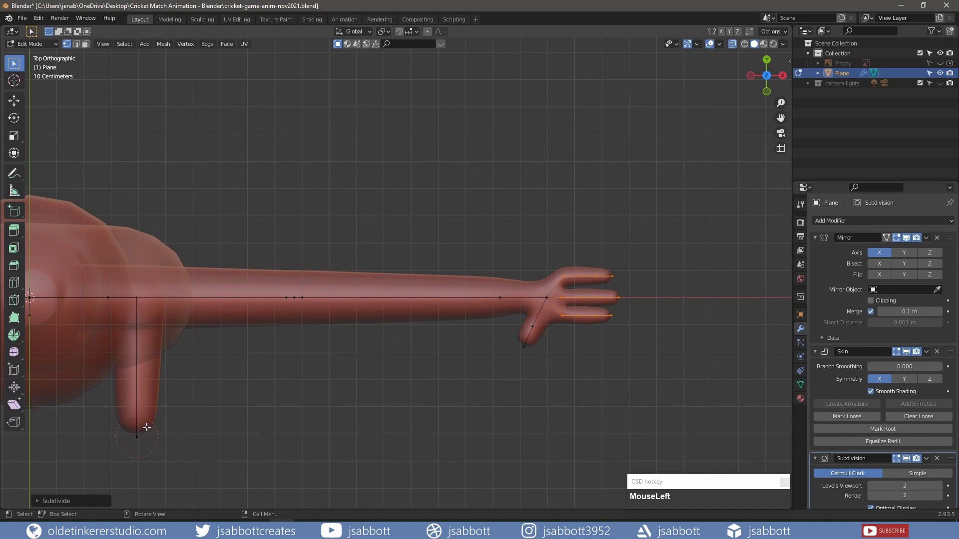
# Reduce the skin radius of the thumb-tip vertex and move the tip slightly farther from the palm
pyautogui.click(523, 347)
pyautogui.hotkey('ctrl', 'a')
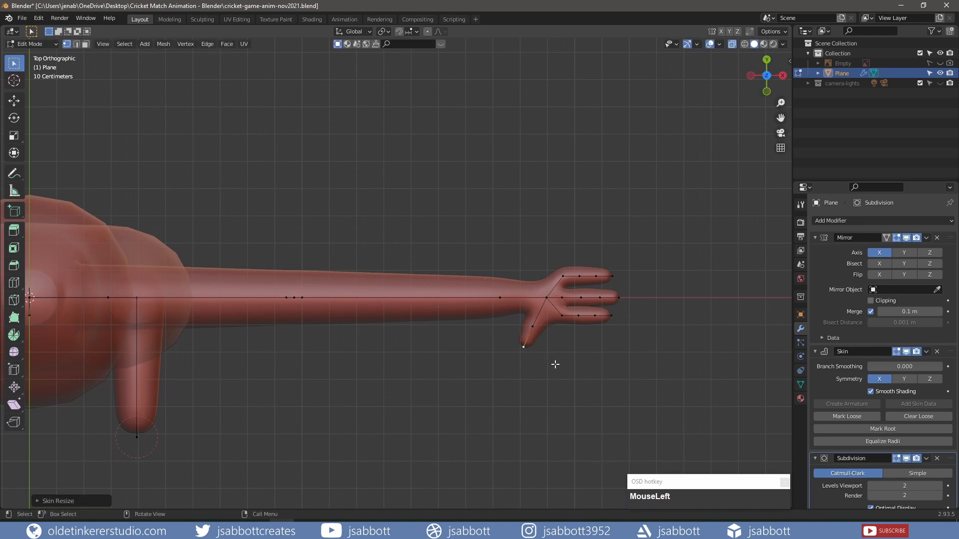
pyautogui.press('g')
pyautogui.click(554, 360)
# Subdivide the thumb edge between its tip and the neighbouring thumb vertex, and clear the selection
pyautogui.keyDown('shift'); pyautogui.click(533, 327); pyautogui.keyUp('shift')
pyautogui.rightClick(532, 331)
pyautogui.click(507, 294)
pyautogui.hotkey('alt', 'a')
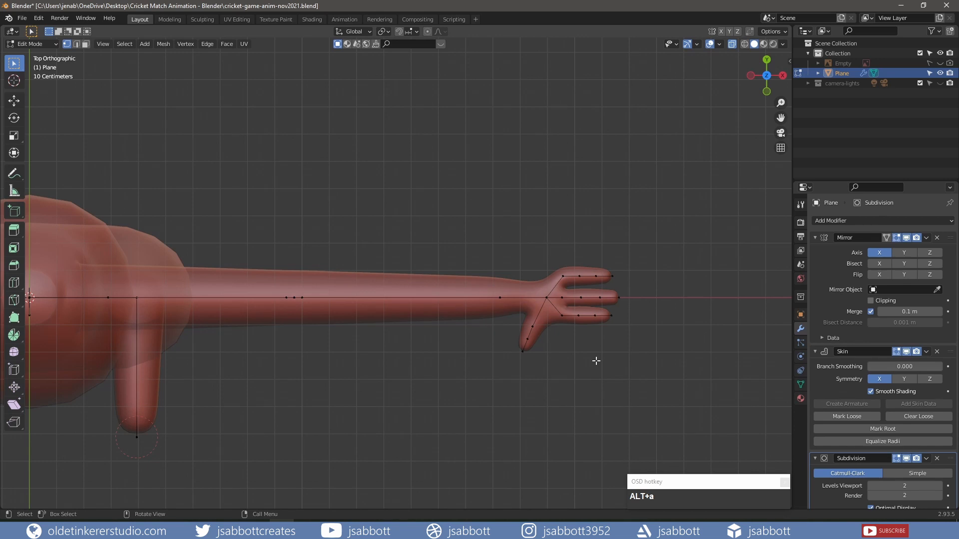
# Select the ankle and toe vertices of the foot and subdivide the edge between them
pyautogui.moveTo(595, 361); pyautogui.dragTo(410, 414, button='middle')
pyautogui.click(393, 414)
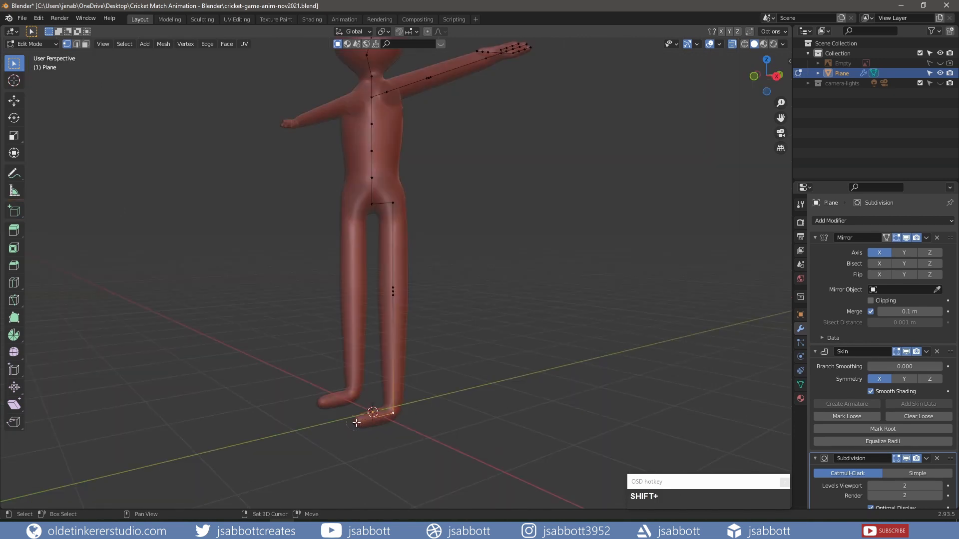
pyautogui.keyDown('shift'); pyautogui.click(360, 422); pyautogui.keyUp('shift')
pyautogui.rightClick(368, 421)
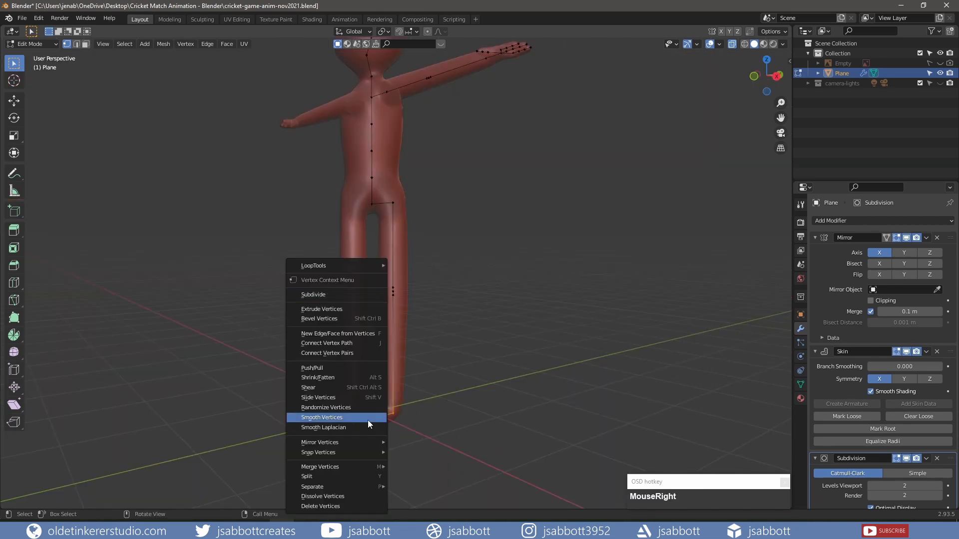
pyautogui.click(343, 299)
pyautogui.click(343, 300)
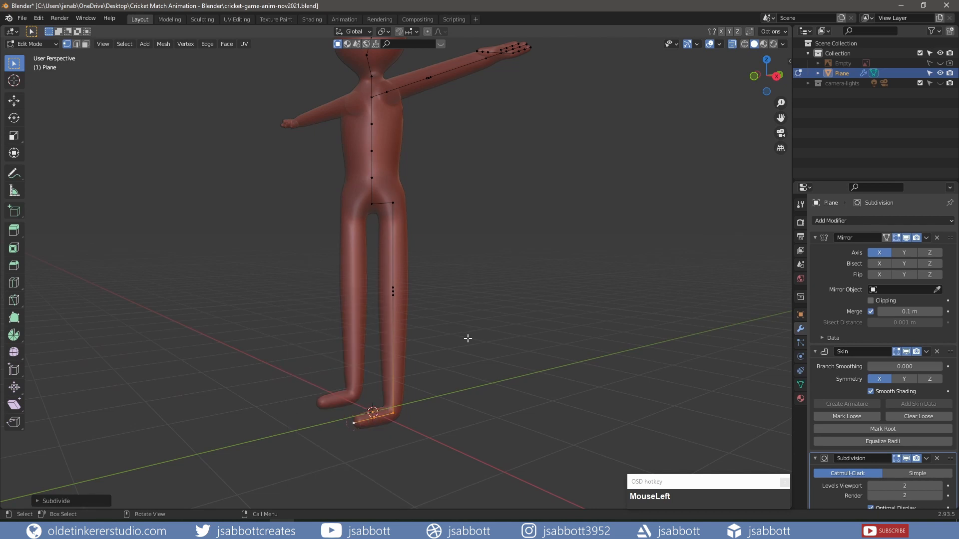
# Return to object mode, apply the body mesh's Mirror modifier, and apply all of its object transforms
pyautogui.press('KP_1')
pyautogui.press('Tab')
pyautogui.click(828, 263)
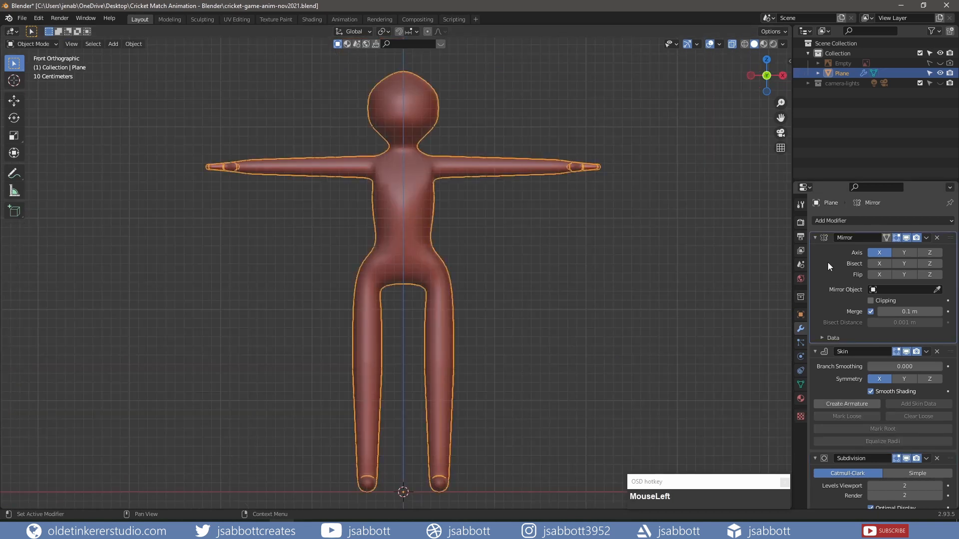
pyautogui.hotkey('ctrl', 'a')
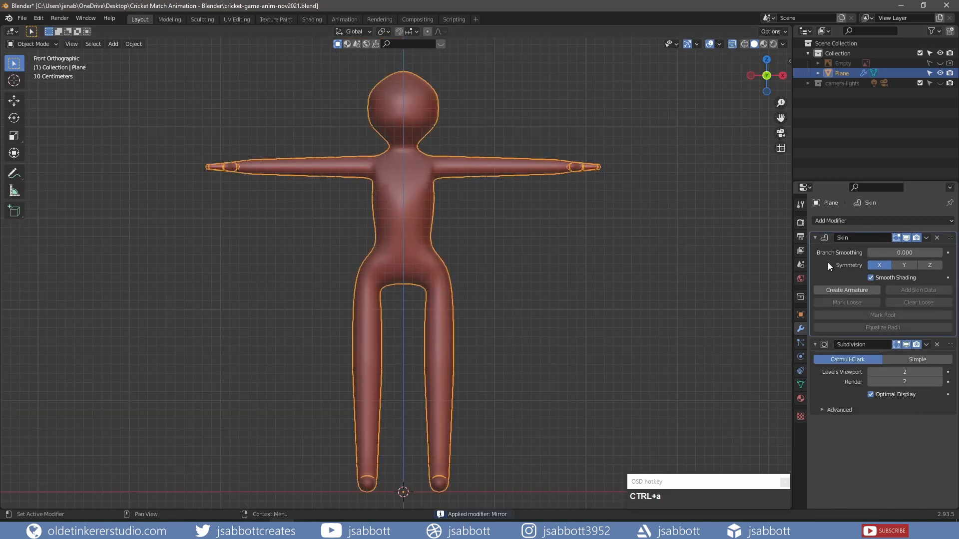
pyautogui.hotkey('ctrl', 'a')
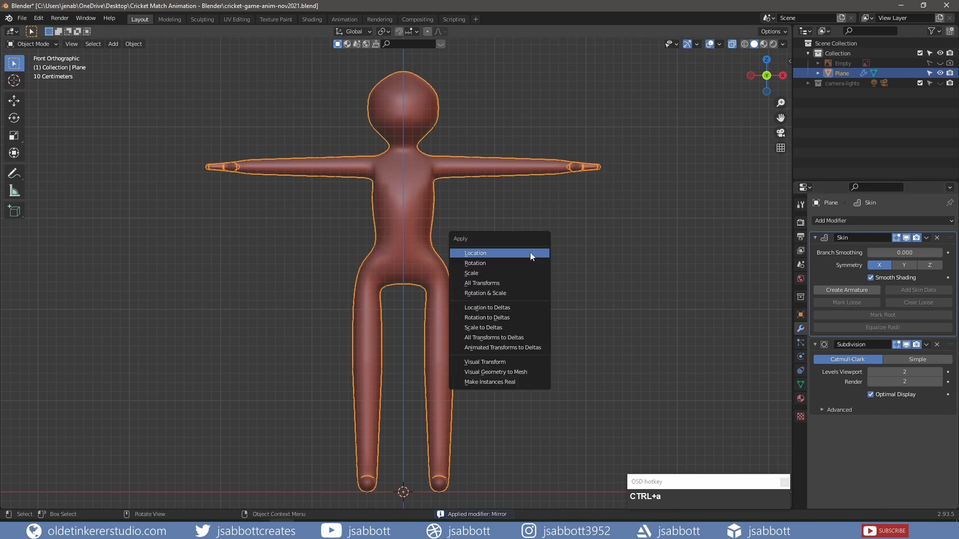
pyautogui.click(526, 283)
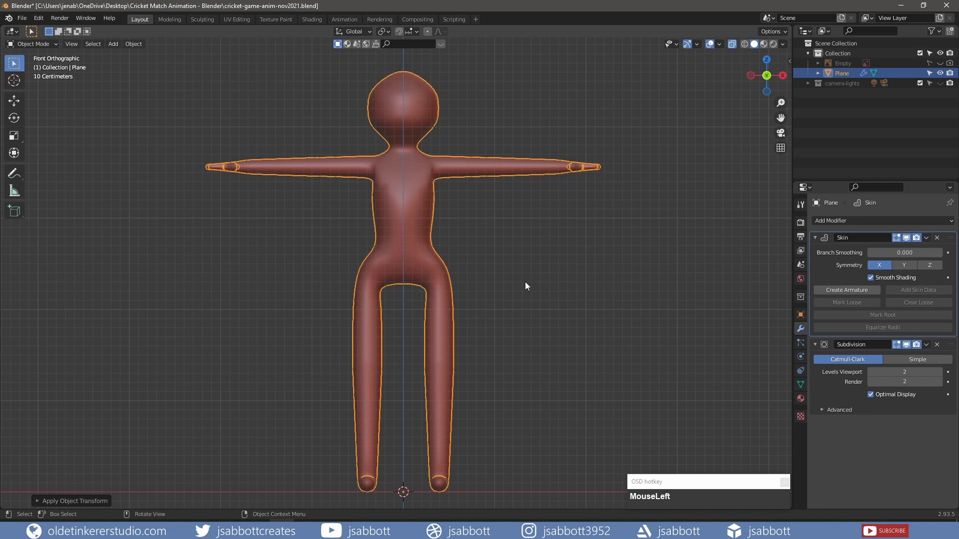
# Rename the body object Plane to bowler
pyautogui.doubleClick(843, 73)
pyautogui.write('bowler')
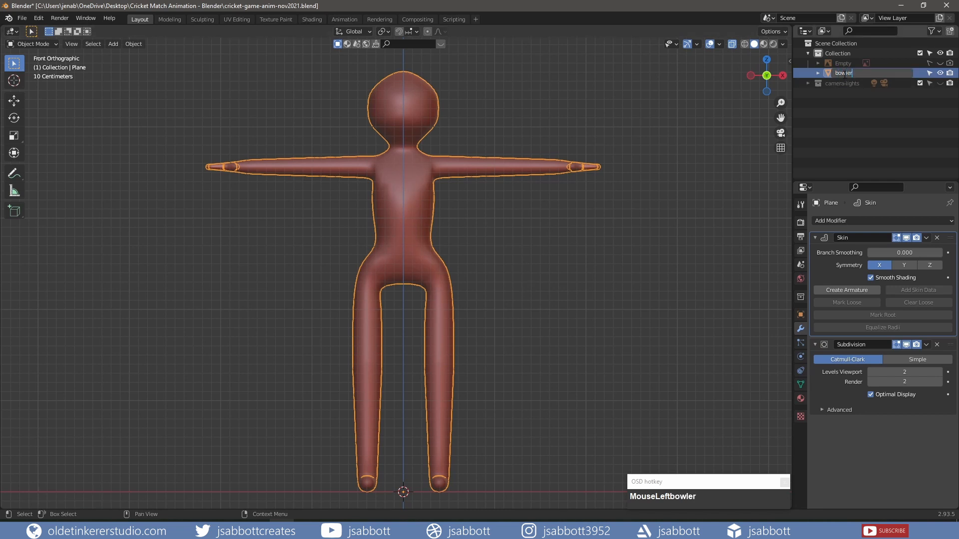
pyautogui.press('Return')
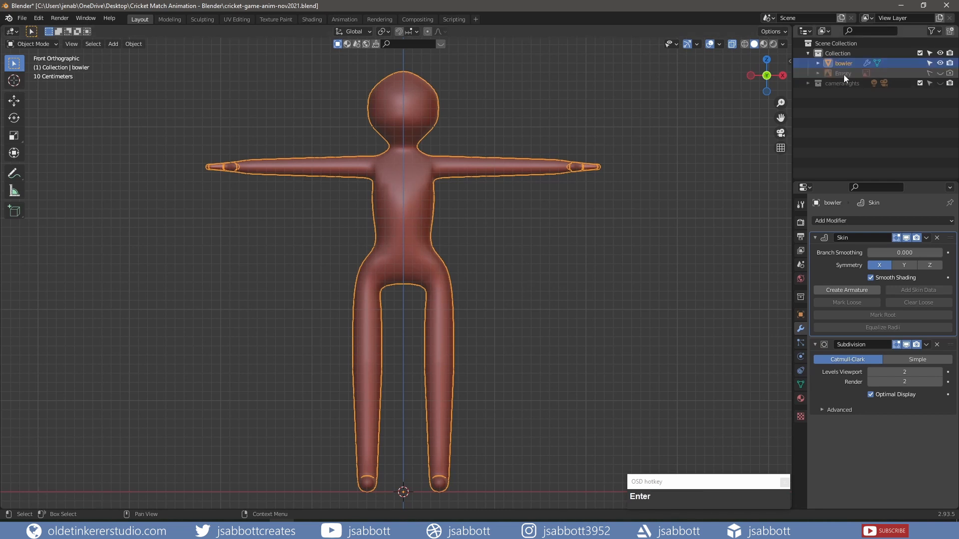
# Duplicate the bowler object in place and move the copy into a new collection named backup
pyautogui.hotkey('shift', 'd')
pyautogui.rightClick(524, 223)
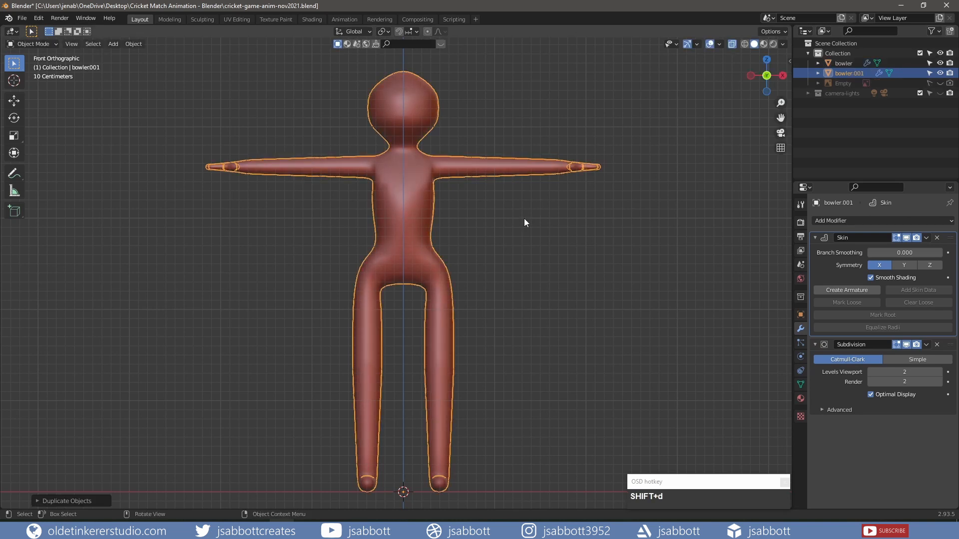
pyautogui.press('m')
pyautogui.click(524, 219)
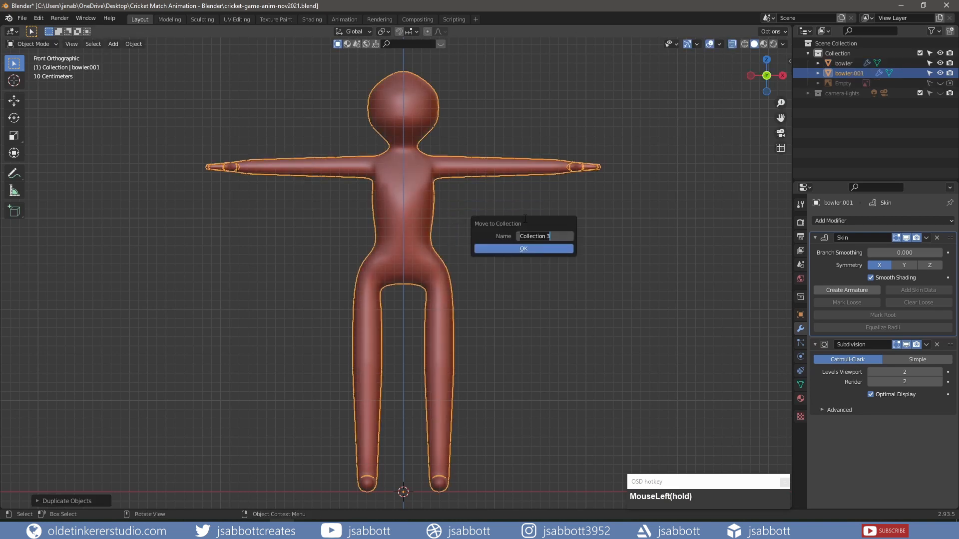
pyautogui.write('backup')
pyautogui.press('Return')
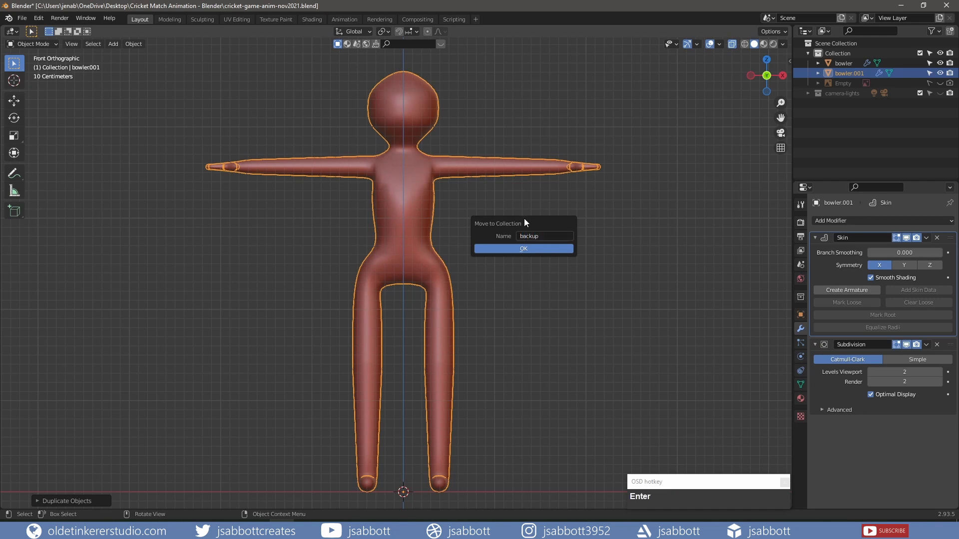
pyautogui.press('Return')
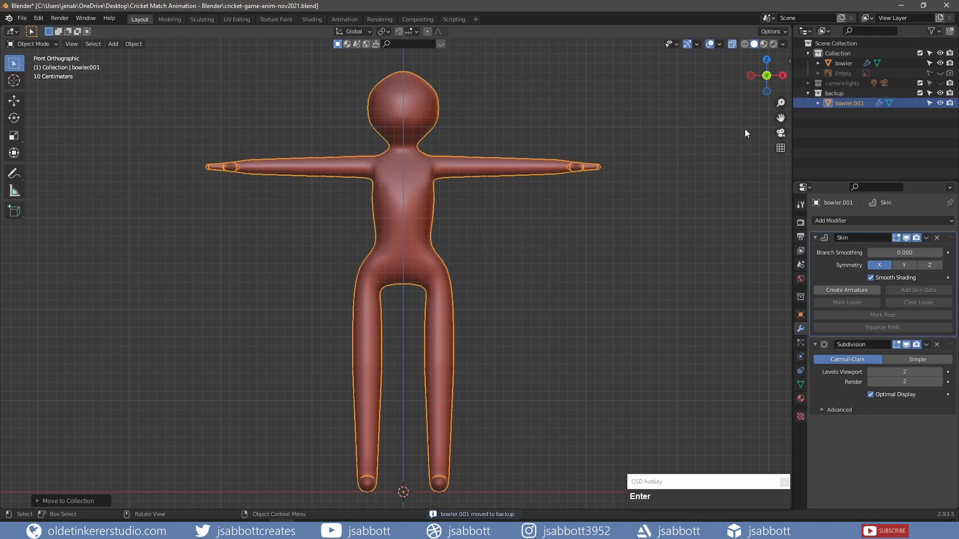
# Collapse the backup collection and hide it in both the viewport and renders
pyautogui.click(808, 94)
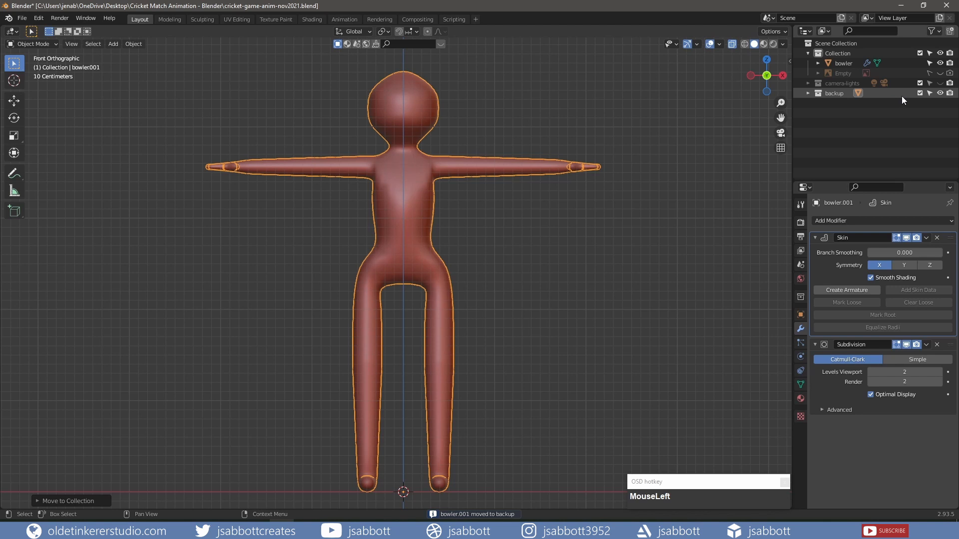
pyautogui.click(940, 93)
pyautogui.click(949, 93)
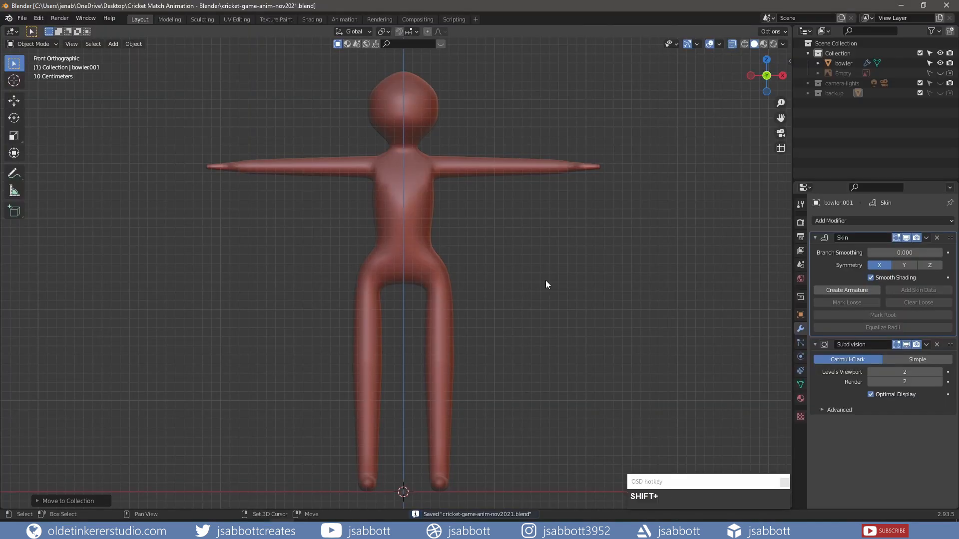
# Add a Basic Human (Meta-Rig) armature at the character's feet
pyautogui.hotkey('shift', 'a')
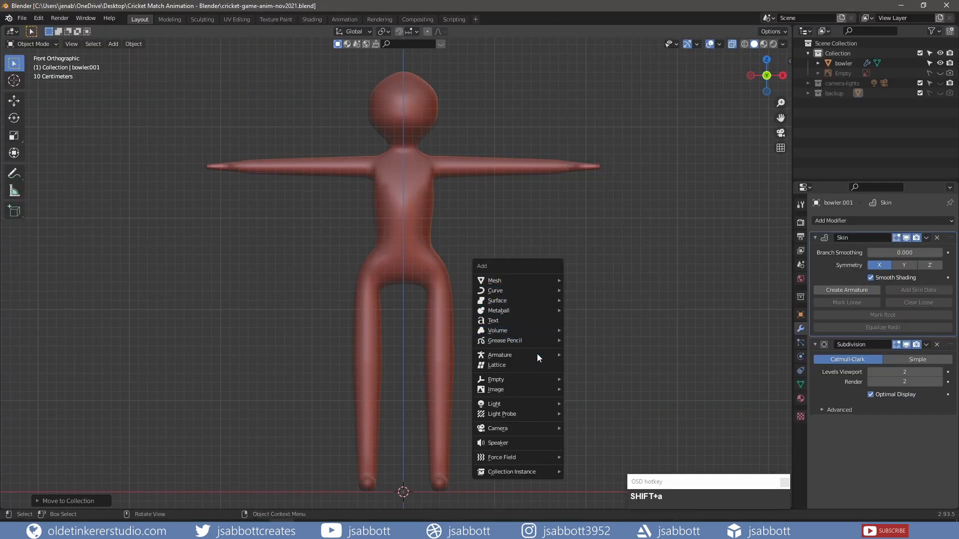
pyautogui.moveTo(538, 356)
pyautogui.moveTo(619, 383)
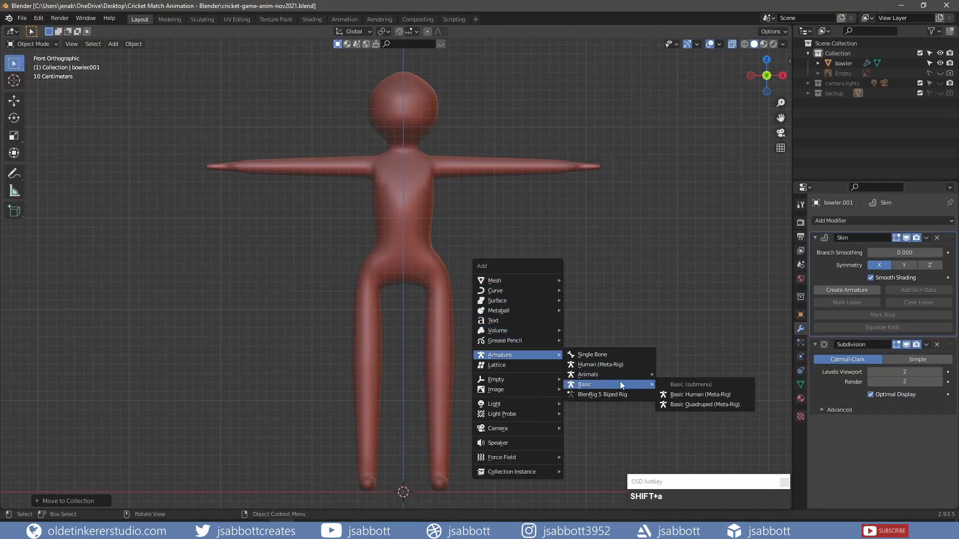
pyautogui.click(705, 395)
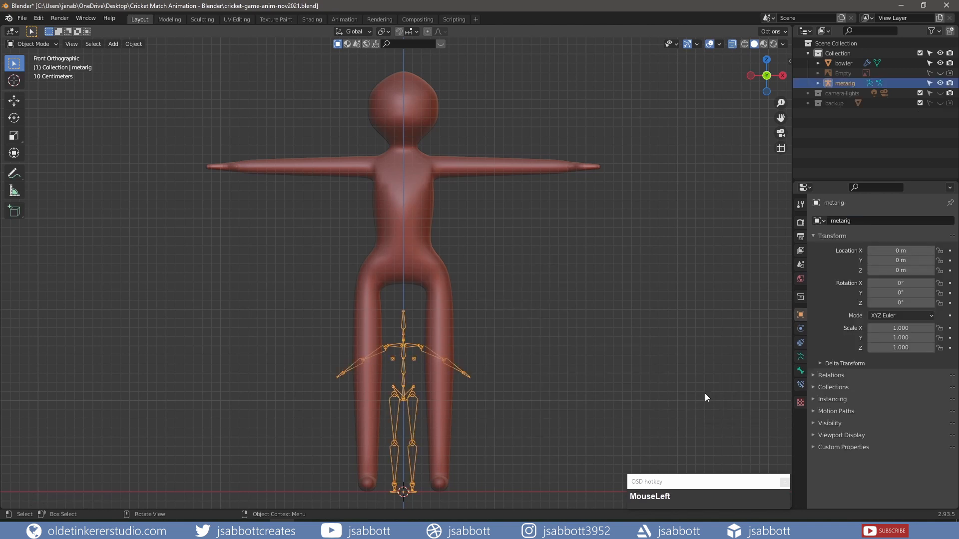
# Scale the bowler mesh uniformly so its body height and proportions fit around the metarig
pyautogui.click(424, 192)
pyautogui.press('s')
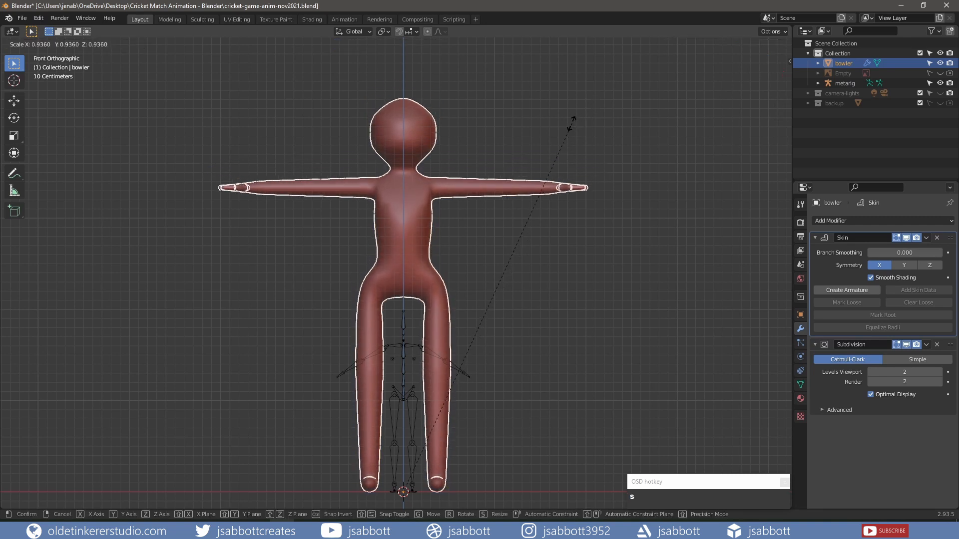
pyautogui.click(459, 318)
pyautogui.scroll(5, 519, 301)
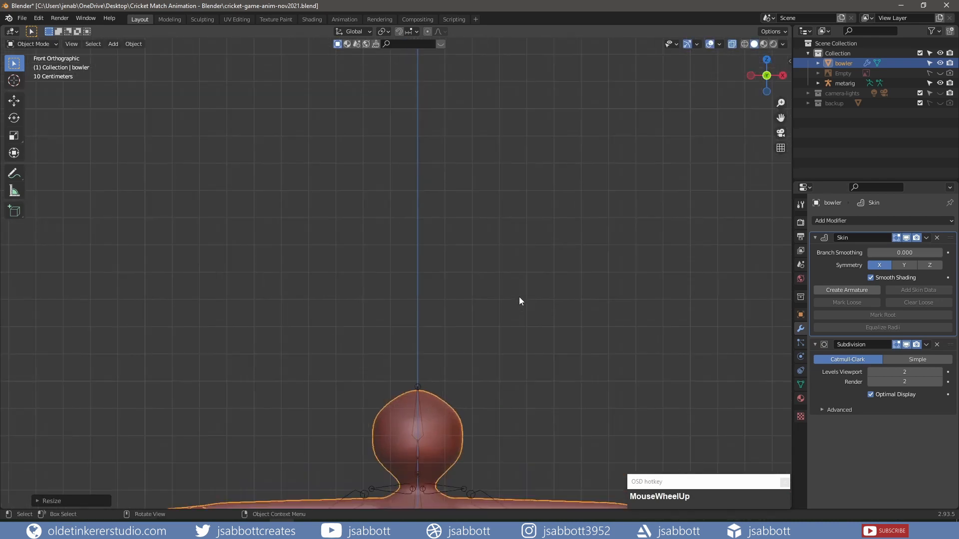
pyautogui.keyDown('shift'); pyautogui.moveTo(520, 301); pyautogui.dragTo(517, 147, button='middle'); pyautogui.keyUp('shift')
pyautogui.hotkey('shift', 's')
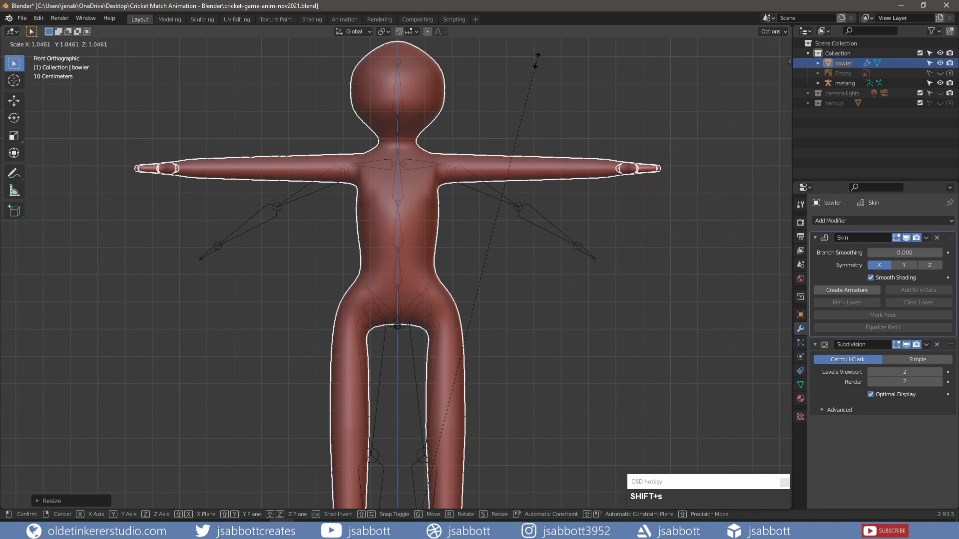
pyautogui.click(537, 59)
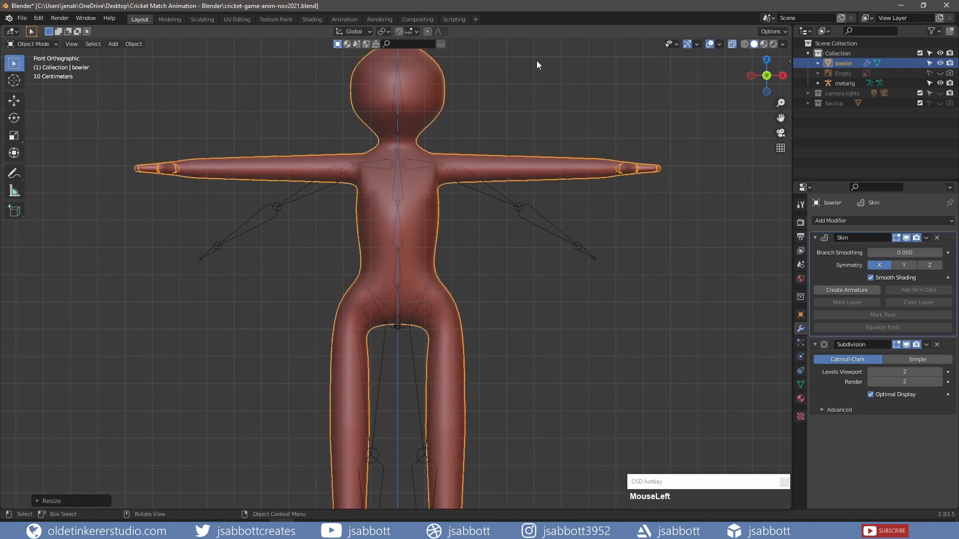
# Enter edit mode on the metarig and delete both breast bones
pyautogui.click(529, 206)
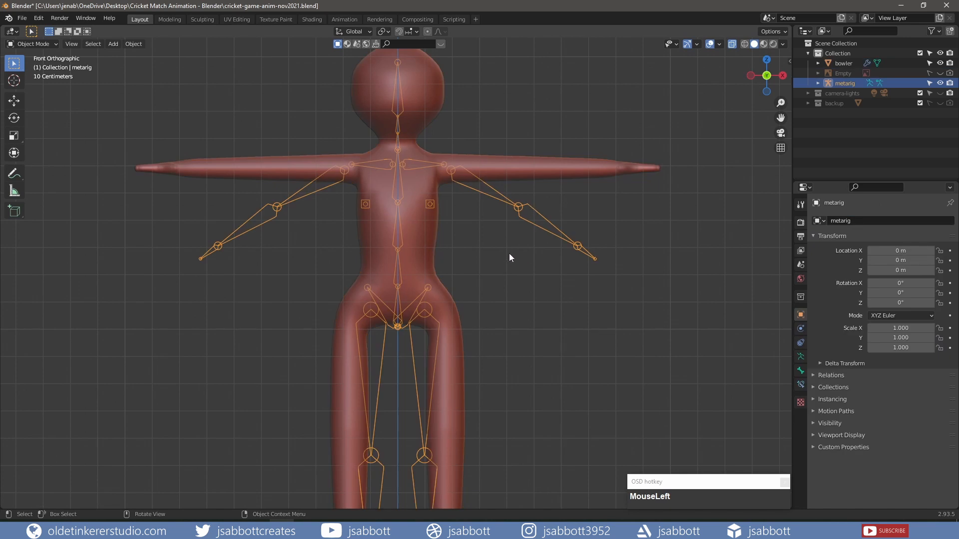
pyautogui.press('Tab')
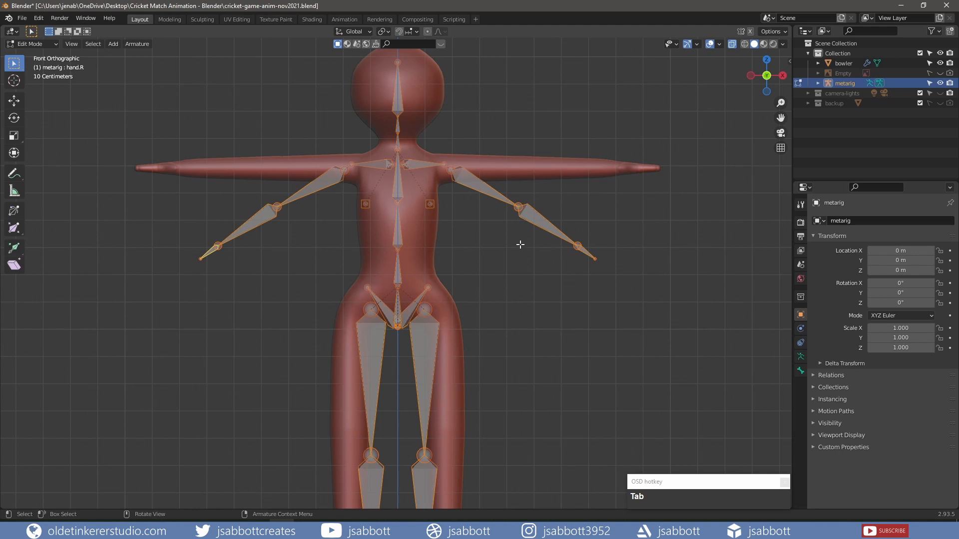
pyautogui.click(575, 530)
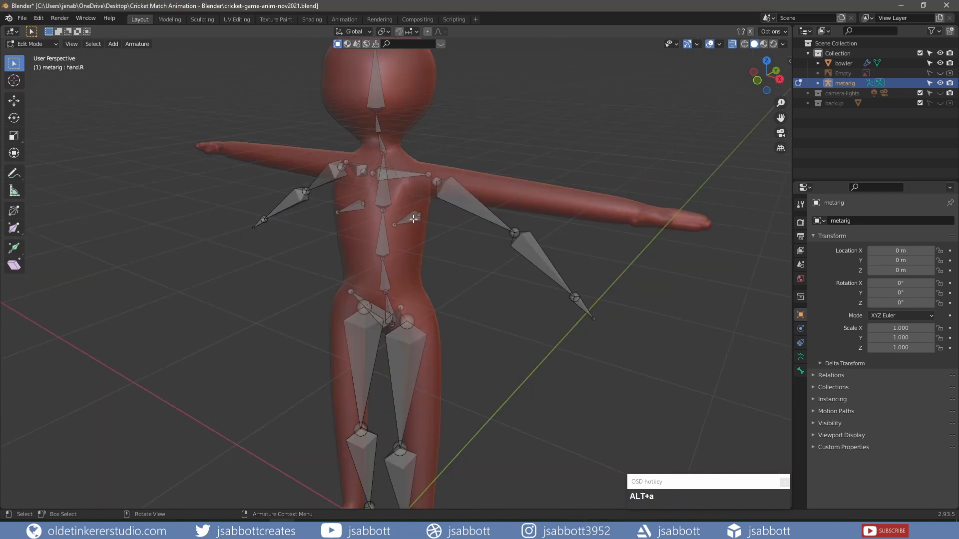
pyautogui.click(406, 218)
pyautogui.keyDown('shift'); pyautogui.click(357, 206); pyautogui.keyUp('shift')
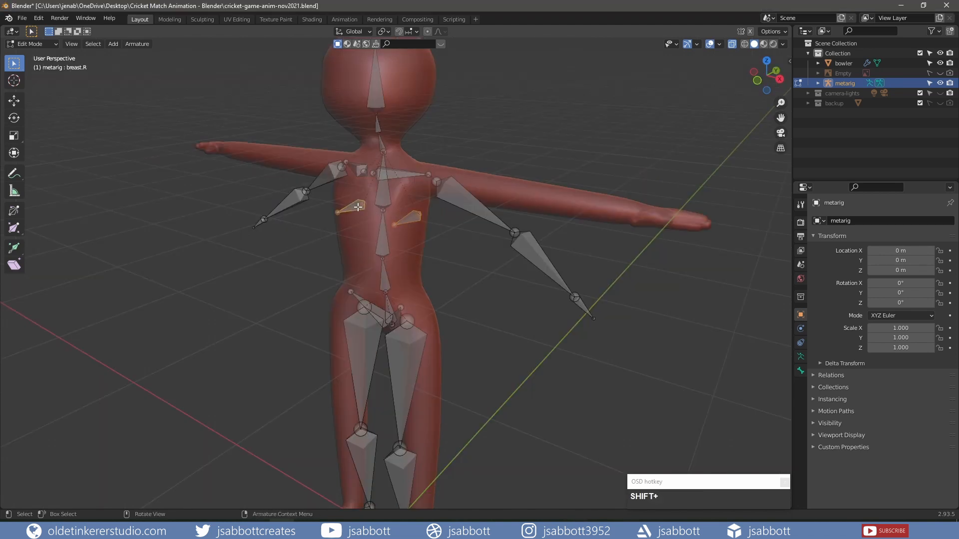
pyautogui.press('x')
pyautogui.click(357, 207)
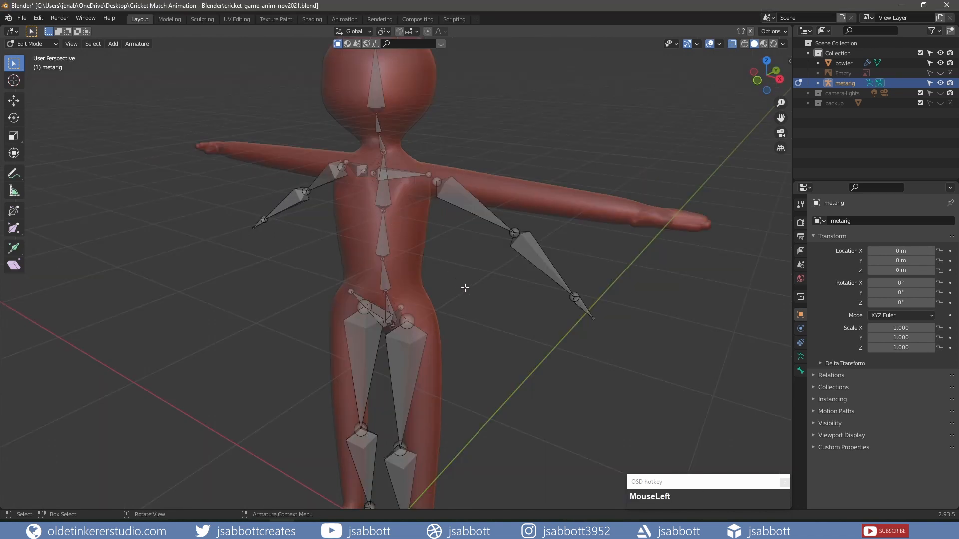
# From the front view, enable In Front display for the metarig armature
pyautogui.press('KP_1')
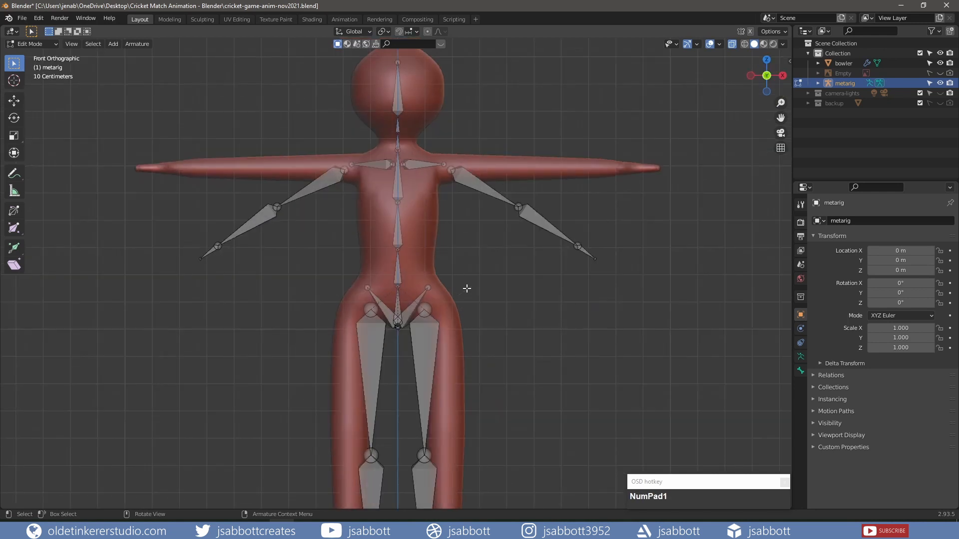
pyautogui.click(800, 357)
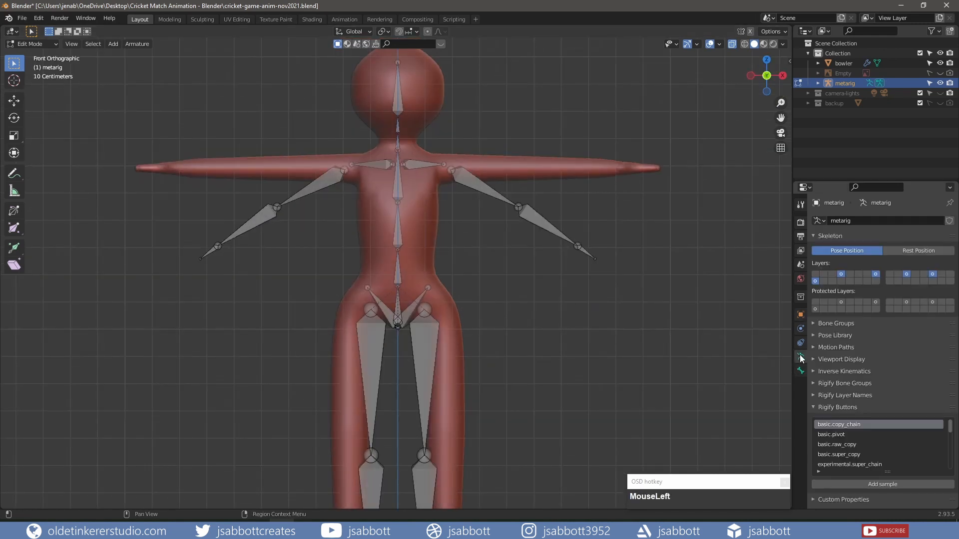
pyautogui.click(814, 360)
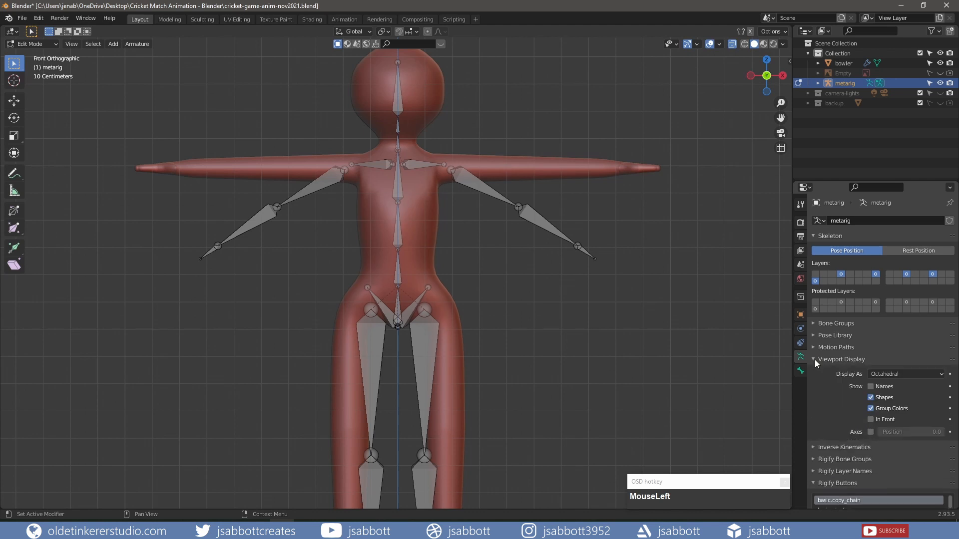
pyautogui.click(870, 419)
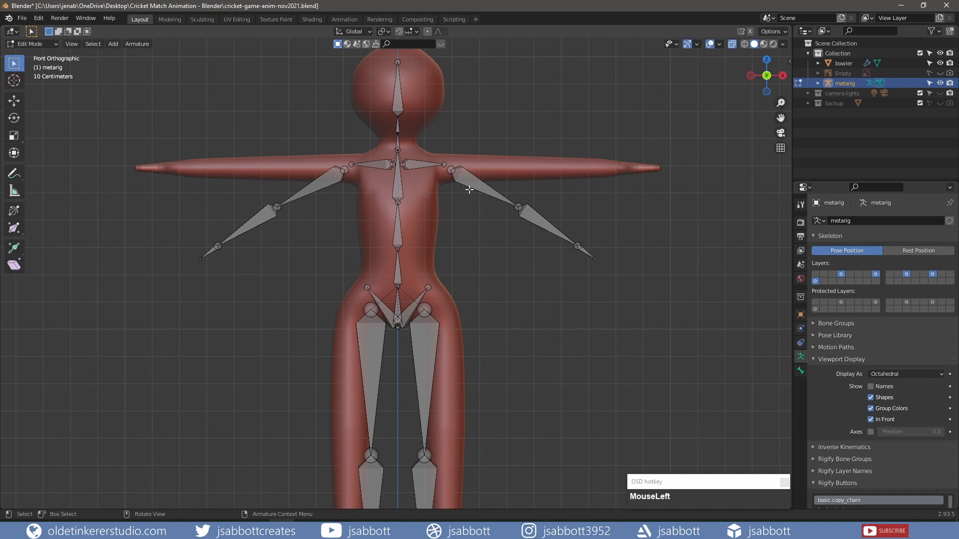
# Select the metarig's upper arm, forearm and hand bones on the .L side and rotate them about Y to nearly horizontal
pyautogui.click(515, 212)
pyautogui.keyDown('shift'); pyautogui.click(579, 248); pyautogui.keyUp('shift')
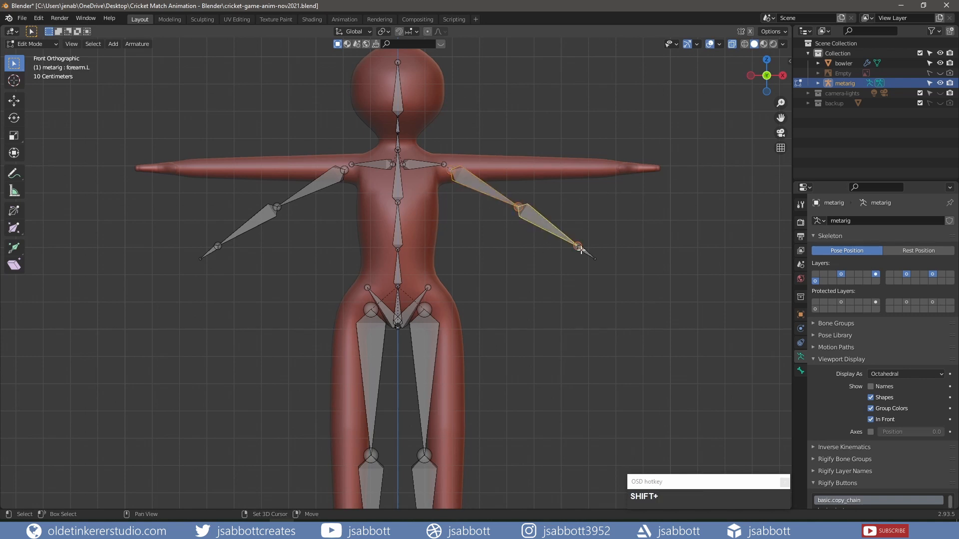
pyautogui.keyDown('shift'); pyautogui.click(579, 248); pyautogui.keyUp('shift')
pyautogui.keyDown('shift'); pyautogui.click(586, 252); pyautogui.keyUp('shift')
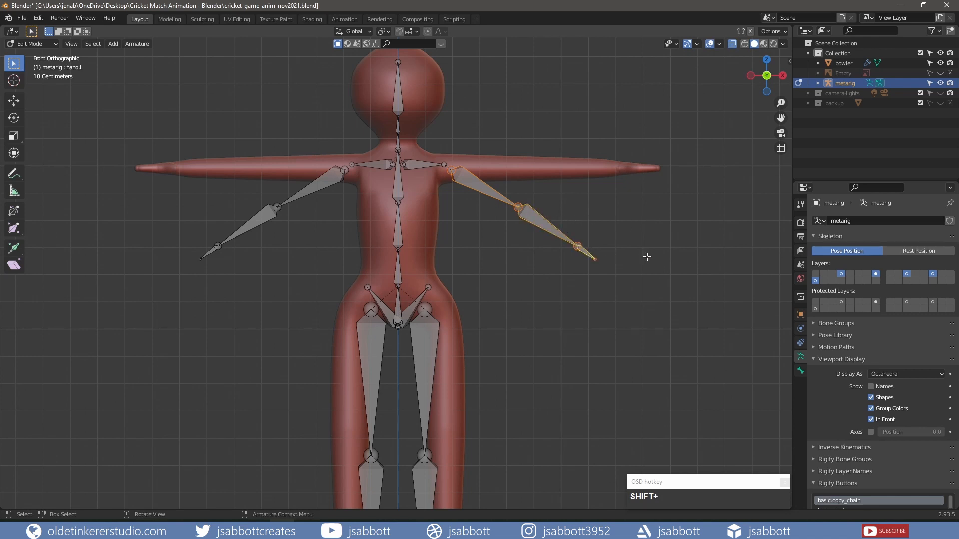
pyautogui.press('r')
pyautogui.press('y')
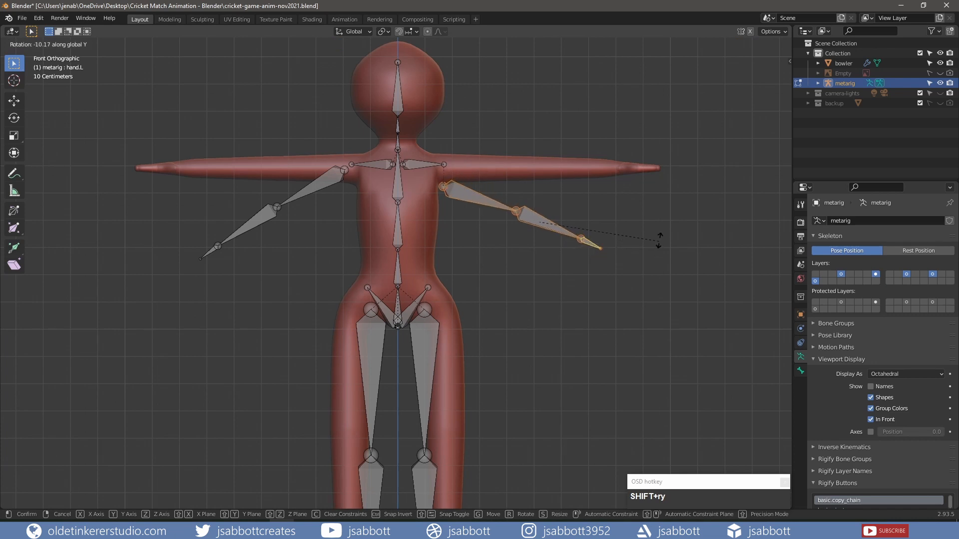
pyautogui.click(651, 198)
pyautogui.press('r')
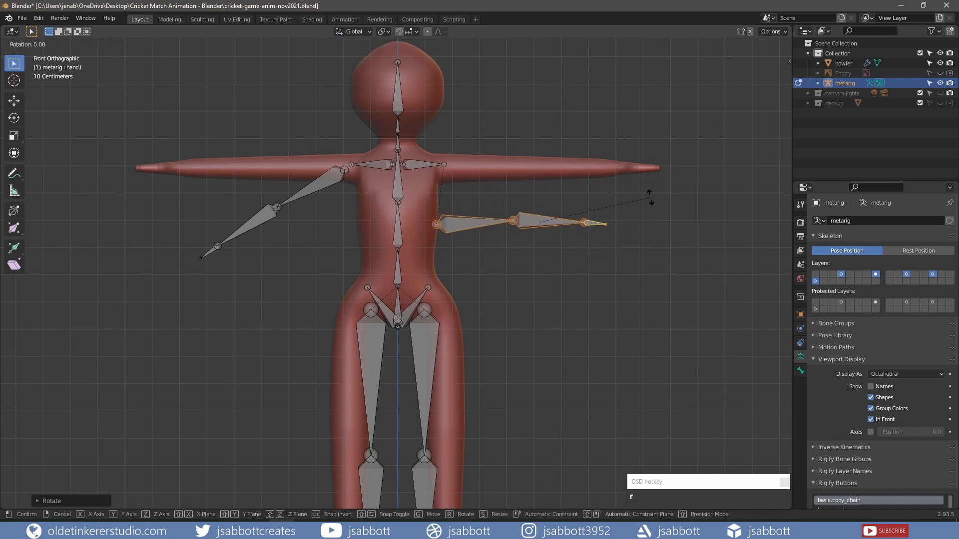
pyautogui.press('y')
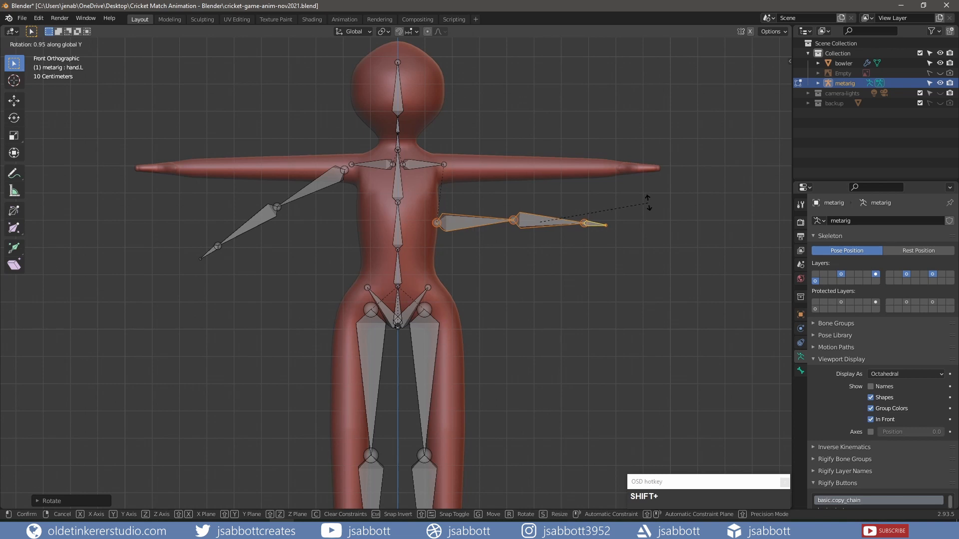
# Move the selected .L arm bones up along Z and outward along X to fit inside the mesh arm
pyautogui.hotkey('shift', 'g')
pyautogui.press('z')
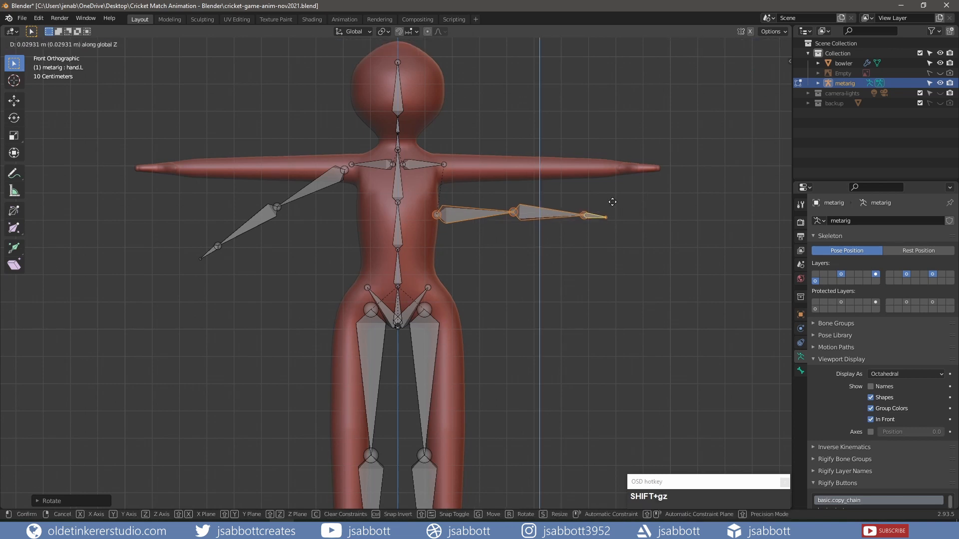
pyautogui.click(620, 155)
pyautogui.press('g')
pyautogui.press('x')
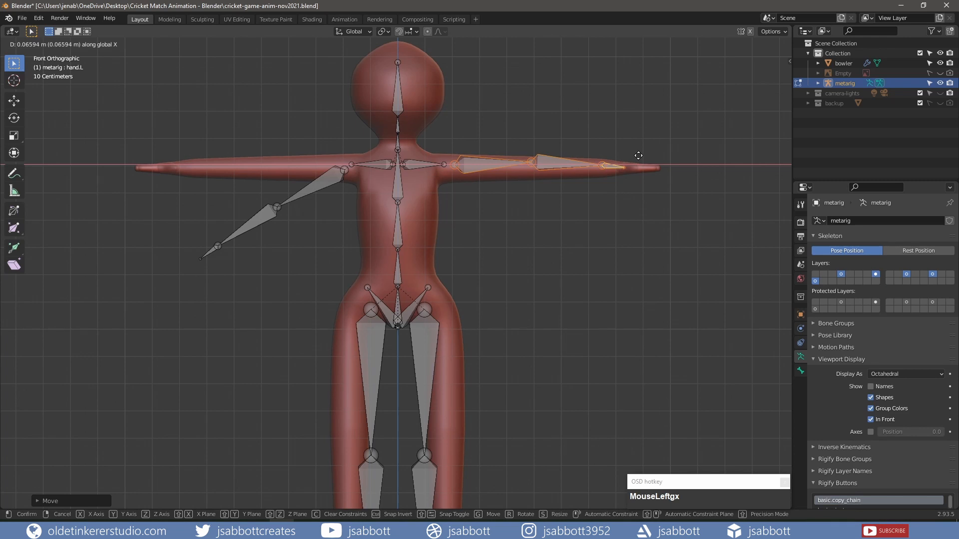
pyautogui.click(638, 156)
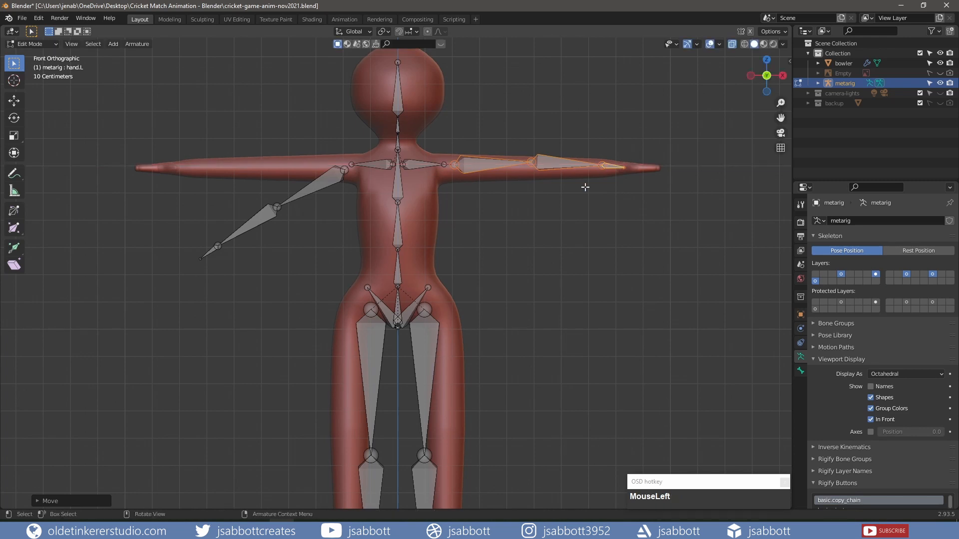
# Select the forearm.L bone and rotate it slightly about Y to follow the mesh arm
pyautogui.click(532, 164)
pyautogui.keyDown('shift'); pyautogui.click(601, 165); pyautogui.keyUp('shift')
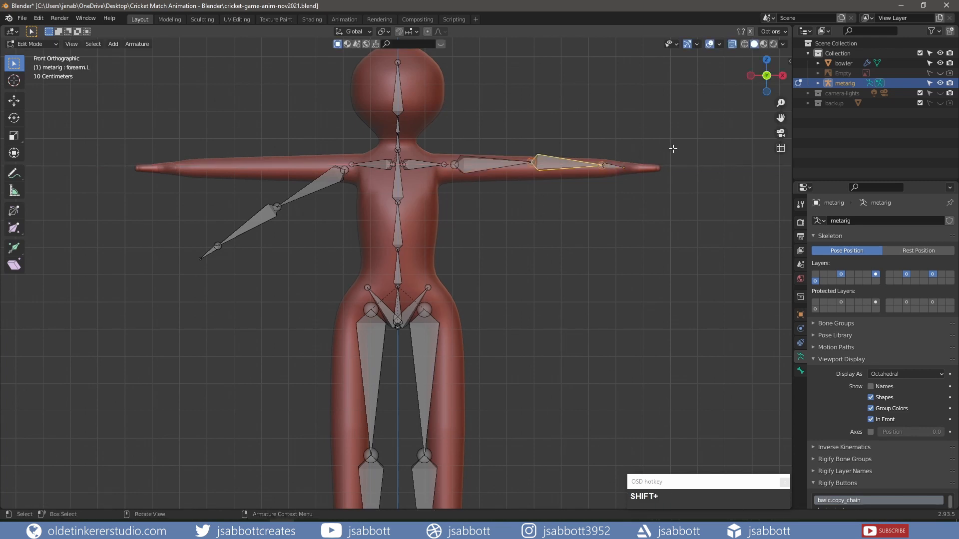
pyautogui.press('r')
pyautogui.press('y')
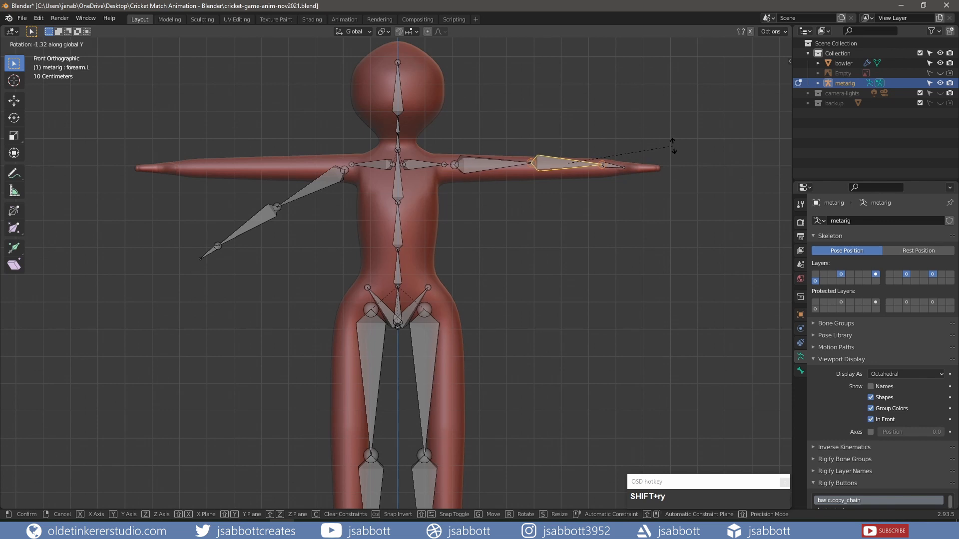
pyautogui.click(672, 145)
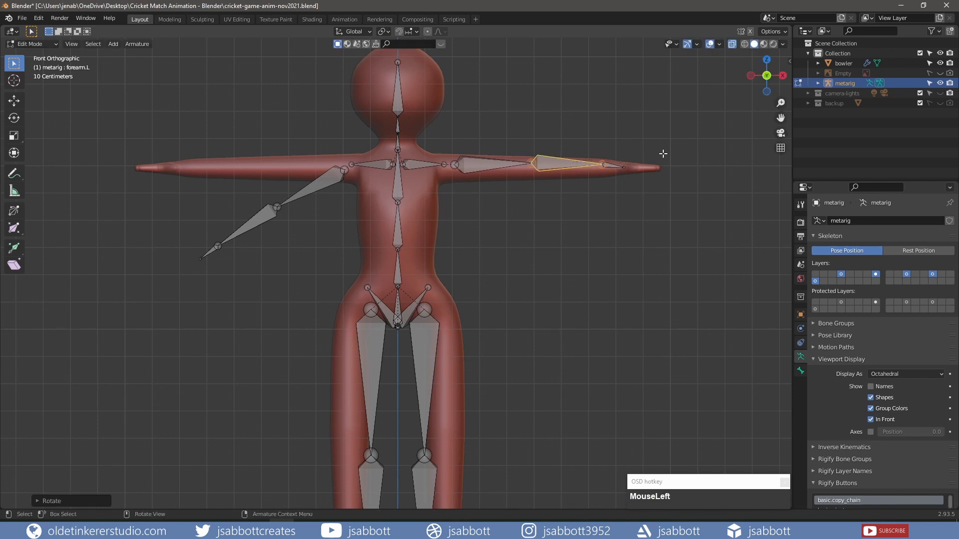
# Rotate the hand.L bone about Y so it points along the mesh hand
pyautogui.click(670, 157)
pyautogui.press('r')
pyautogui.press('y')
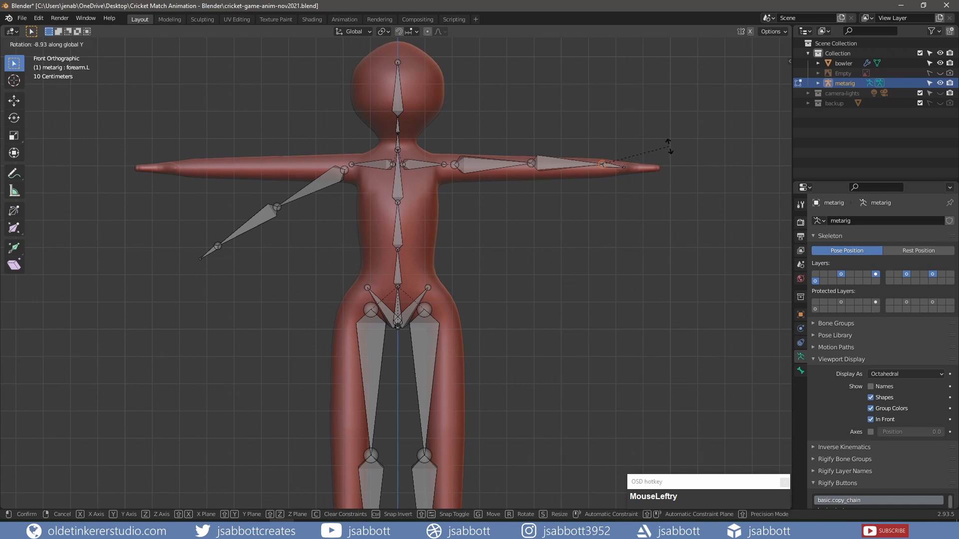
pyautogui.click(667, 141)
pyautogui.click(621, 164)
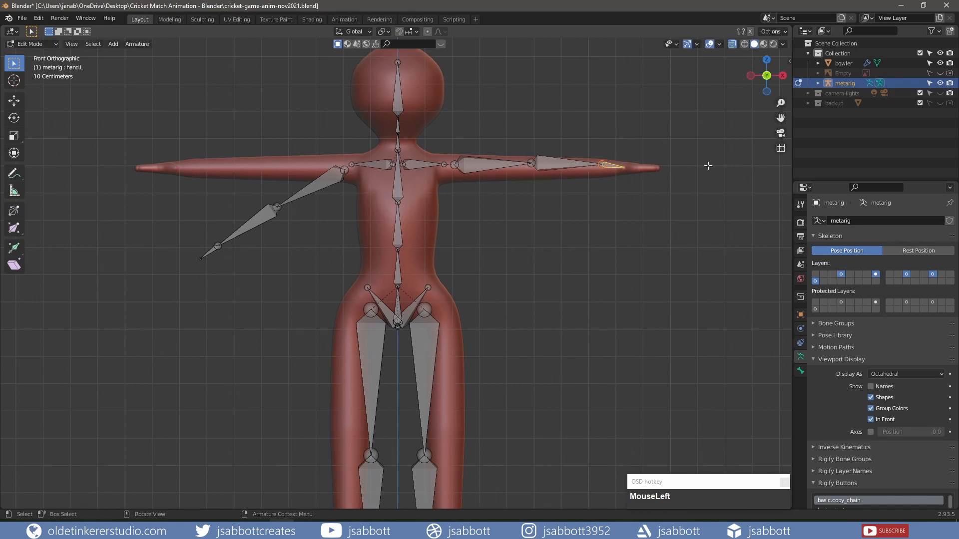
pyautogui.press('r')
pyautogui.press('y')
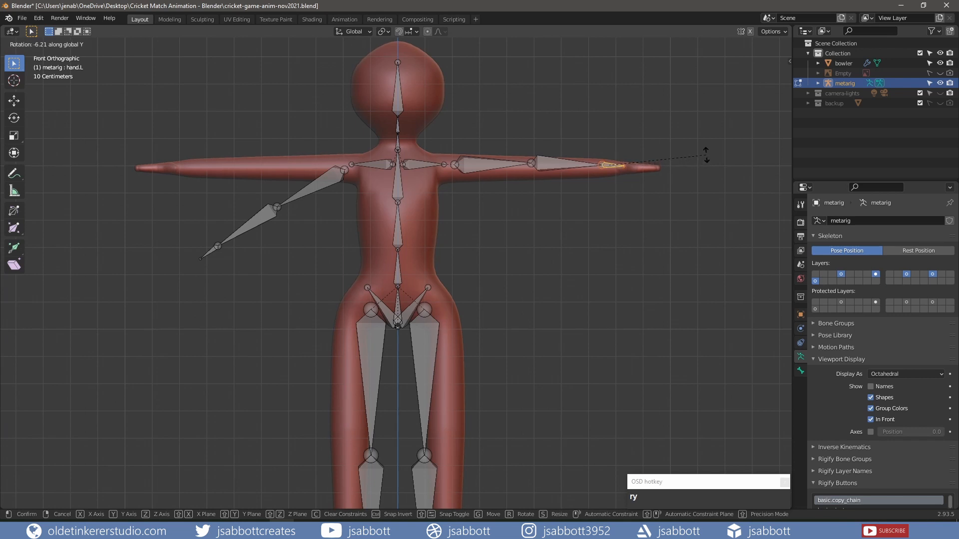
pyautogui.click(706, 155)
# Select the .L hand, forearm and upper arm bones together and symmetrize them onto the opposite arm
pyautogui.keyDown('shift'); pyautogui.click(552, 167); pyautogui.keyUp('shift')
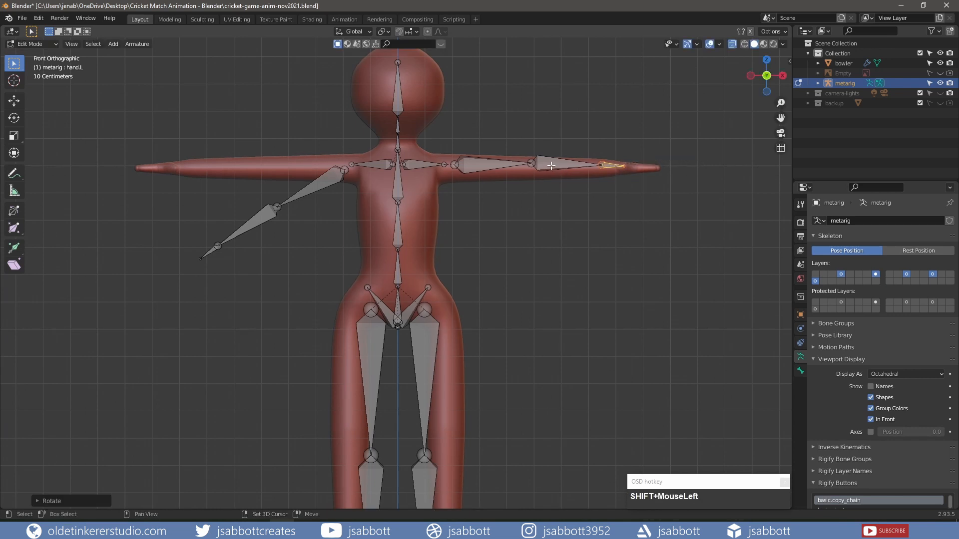
pyautogui.keyDown('shift'); pyautogui.click(497, 165); pyautogui.keyUp('shift')
pyautogui.rightClick(497, 166)
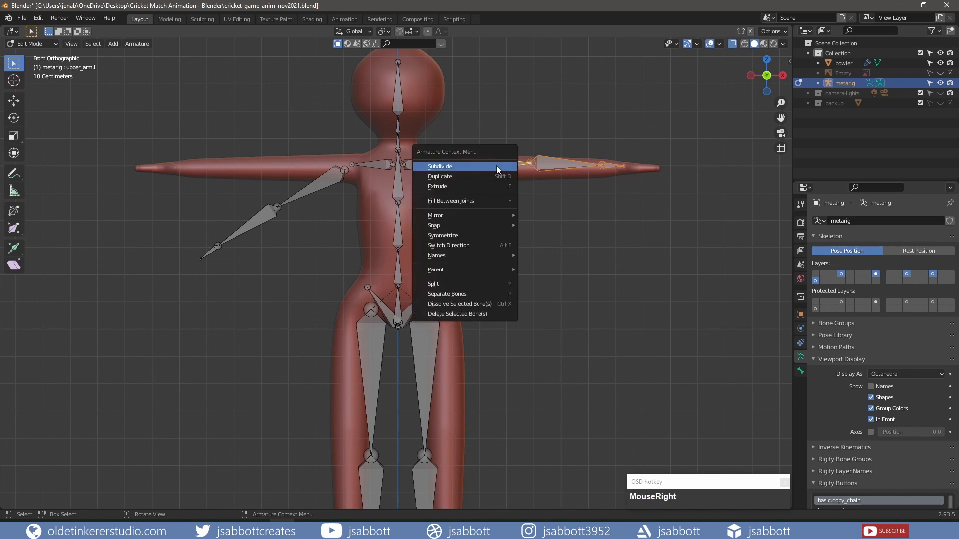
pyautogui.click(494, 234)
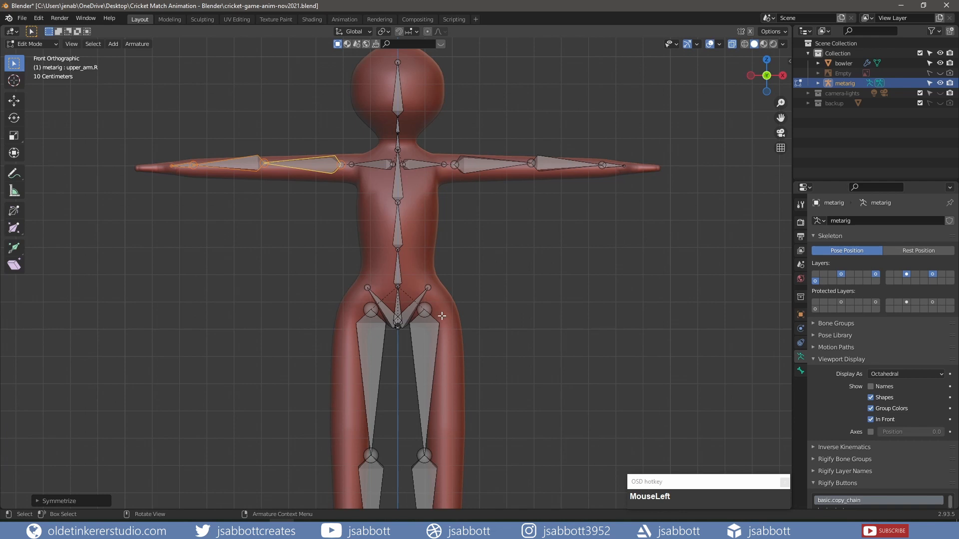
# Select the hip joints of both thigh bones, scale them apart along X and adjust their height along Z
pyautogui.click(424, 309)
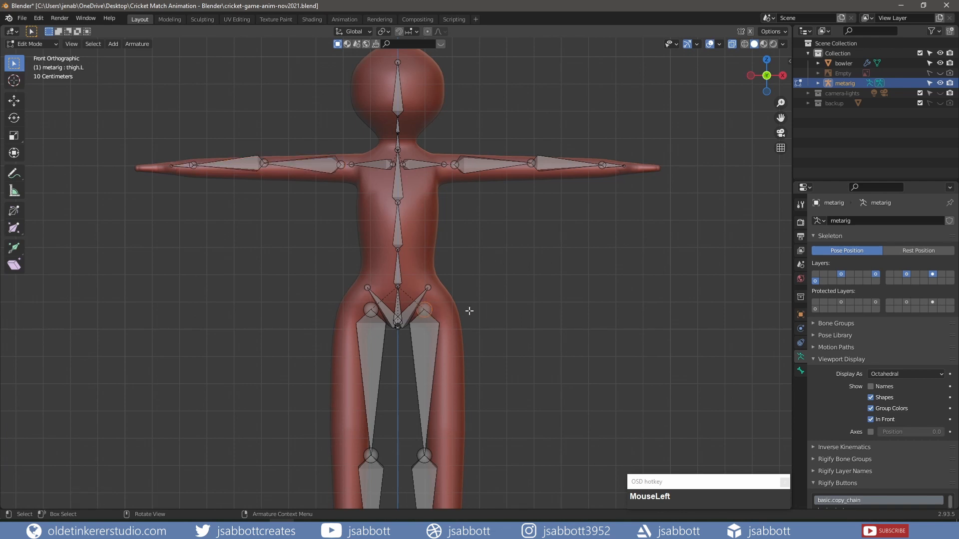
pyautogui.keyDown('shift'); pyautogui.click(370, 310); pyautogui.keyUp('shift')
pyautogui.press('s')
pyautogui.press('x')
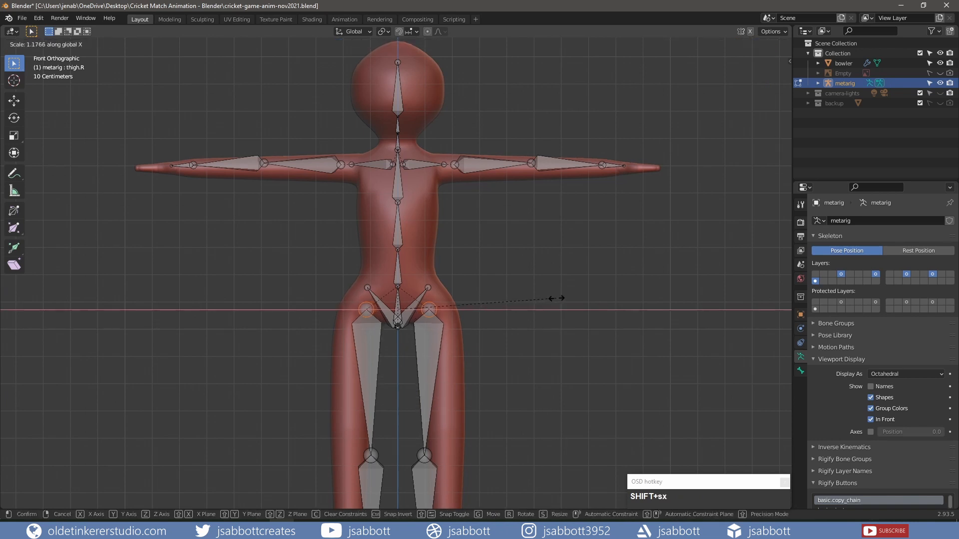
pyautogui.click(576, 296)
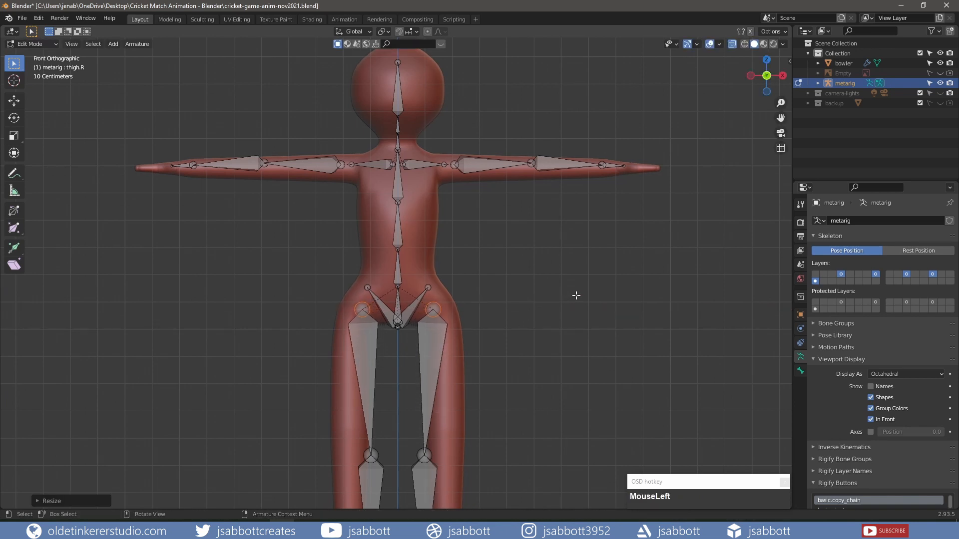
pyautogui.press('g')
pyautogui.press('z')
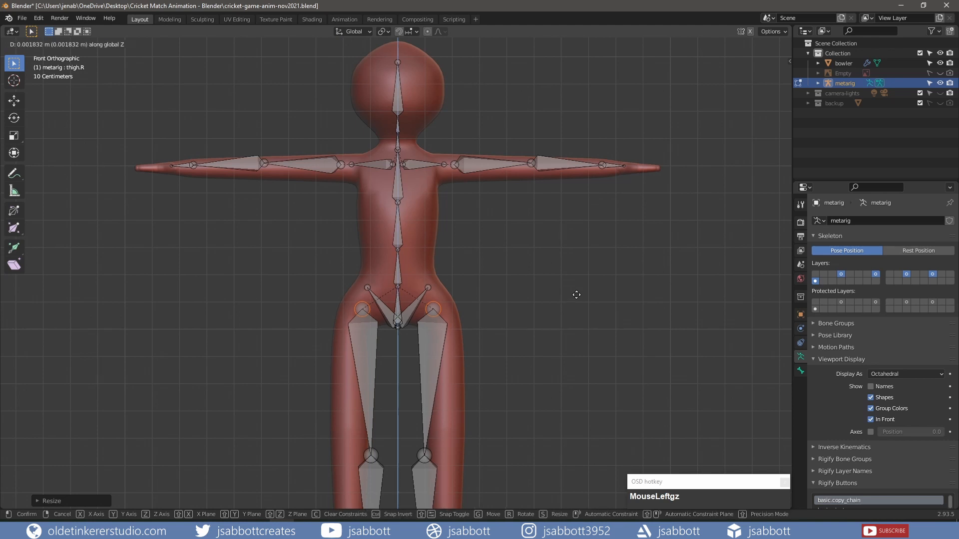
pyautogui.click(574, 298)
# Select the shin, foot and toe bones on both sides and scale them apart along X from the front view to sit inside the legs
pyautogui.keyDown('shift'); pyautogui.moveTo(520, 406); pyautogui.dragTo(455, 240, button='middle'); pyautogui.keyUp('shift')
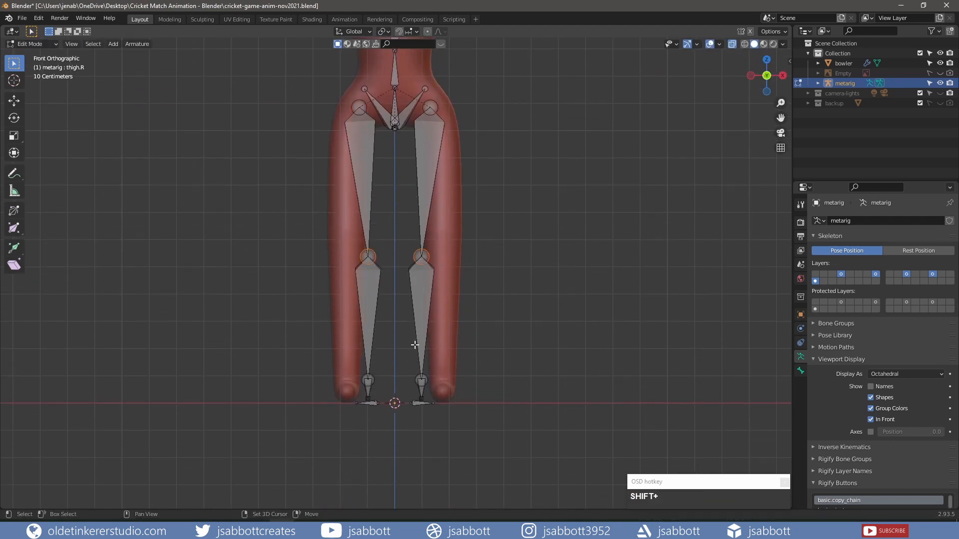
pyautogui.click(423, 370)
pyautogui.keyDown('shift'); pyautogui.click(369, 371); pyautogui.keyUp('shift')
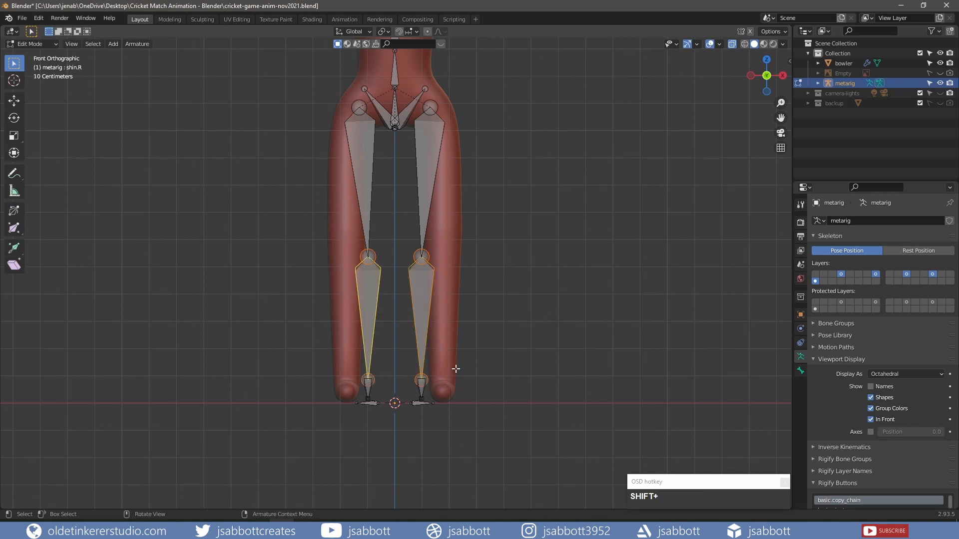
pyautogui.moveTo(456, 368); pyautogui.dragTo(401, 420, button='middle')
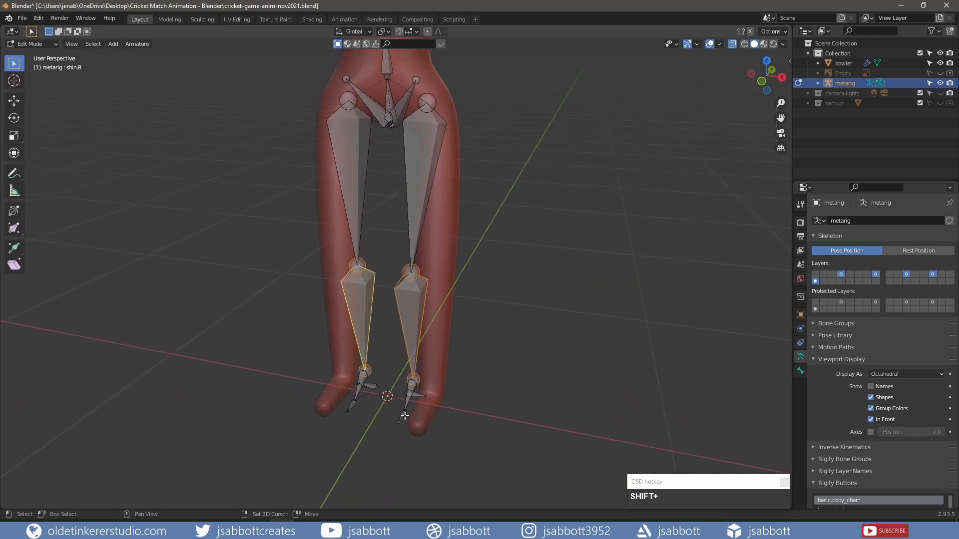
pyautogui.keyDown('shift'); pyautogui.click(403, 415); pyautogui.keyUp('shift')
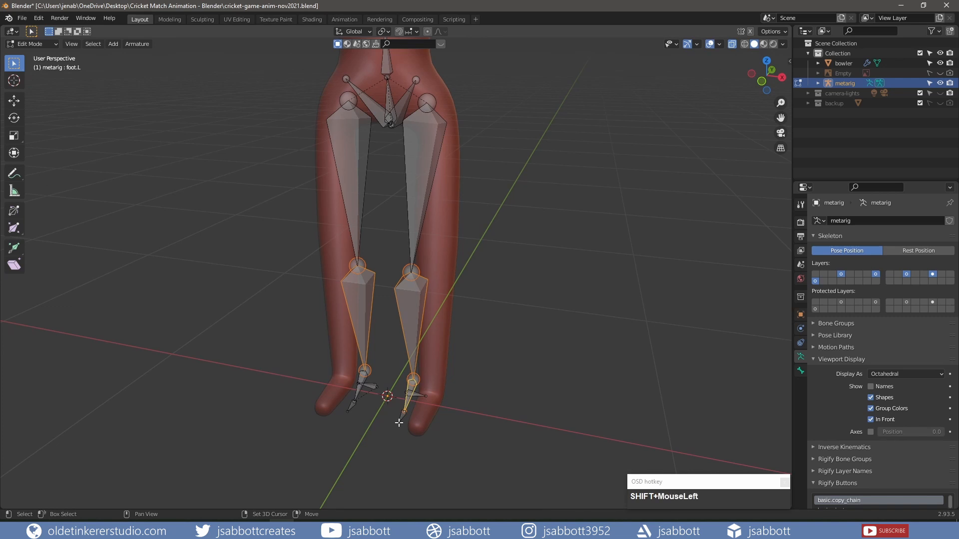
pyautogui.keyDown('shift'); pyautogui.click(399, 421); pyautogui.keyUp('shift')
pyautogui.keyDown('shift'); pyautogui.click(354, 402); pyautogui.keyUp('shift')
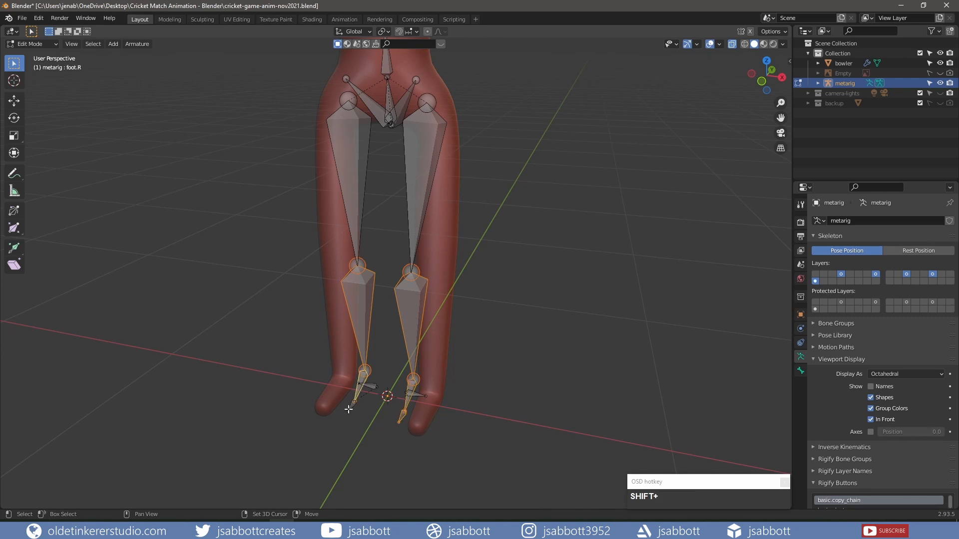
pyautogui.keyDown('shift'); pyautogui.click(349, 408); pyautogui.keyUp('shift')
pyautogui.press('KP_1')
pyautogui.press('s')
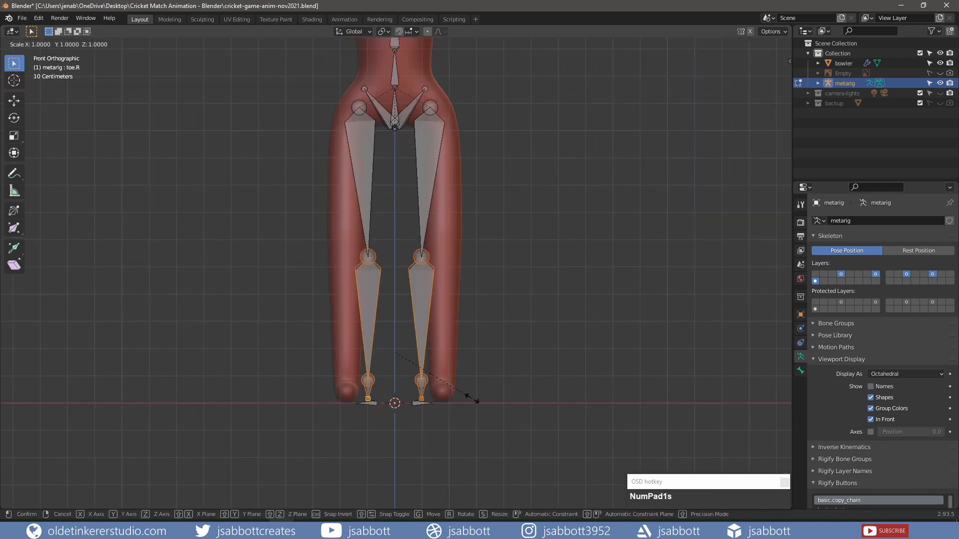
pyautogui.press('x')
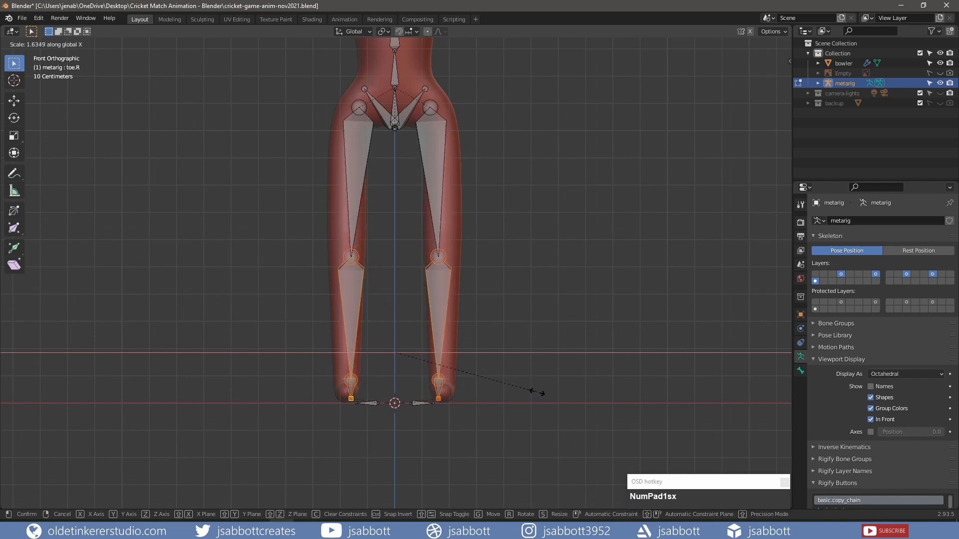
pyautogui.click(547, 392)
# Raise both knee joints about 0.09 m along Z in the right wireframe view, and return to solid shading
pyautogui.press('KP_3')
pyautogui.click(745, 44)
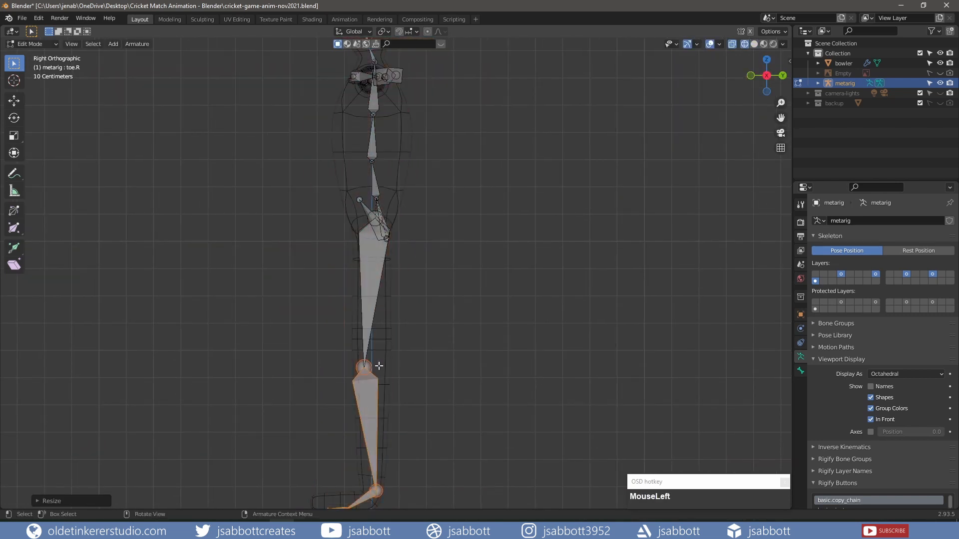
pyautogui.moveTo(380, 356); pyautogui.dragTo(349, 382)
pyautogui.press('g')
pyautogui.press('z')
pyautogui.rightClick(440, 327)
pyautogui.press('KP_1')
pyautogui.press('KP_3')
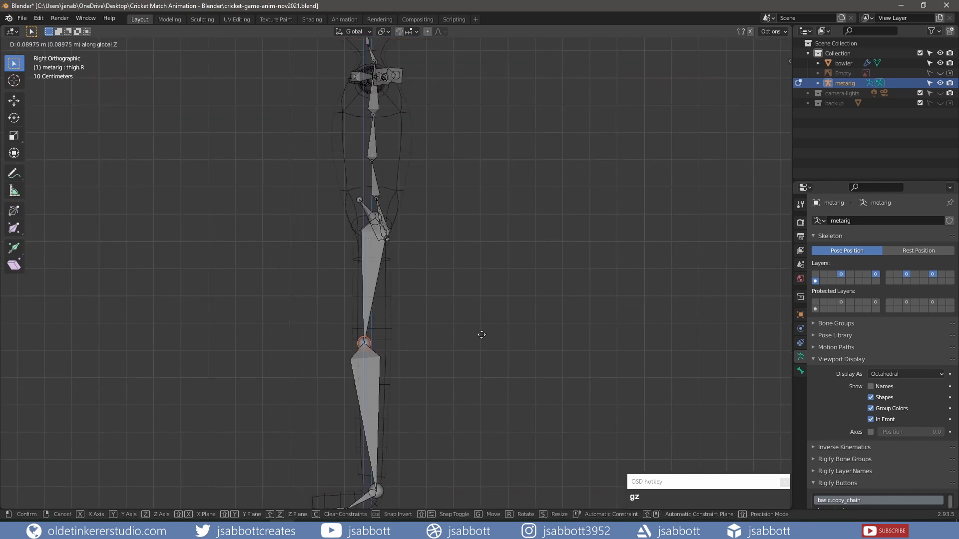
pyautogui.click(754, 44)
pyautogui.moveTo(766, 75); pyautogui.dragTo(735, 52)
pyautogui.doubleClick(732, 44)
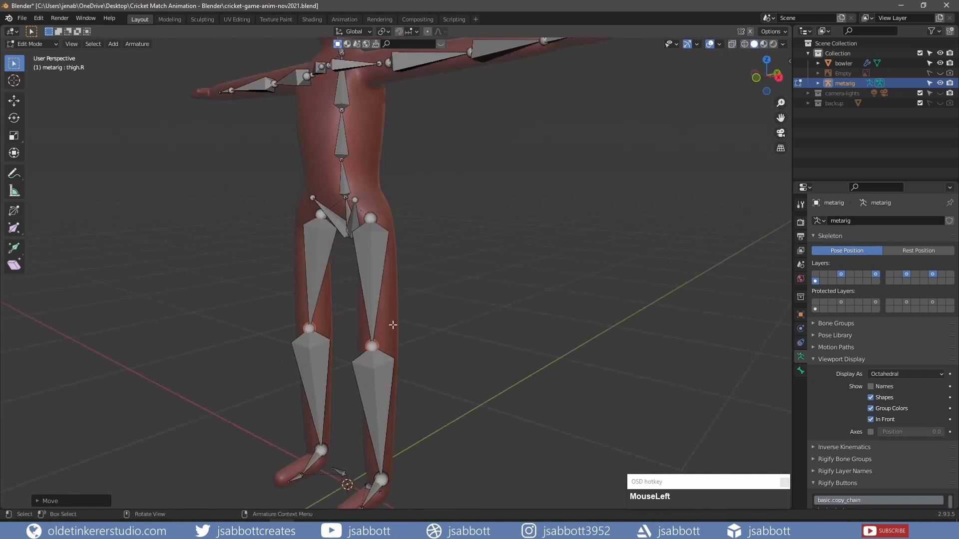
# Switch from the metarig to edit mode on the bowler mesh, enable X-ray and box-select the knee vertices of both legs
pyautogui.moveTo(393, 325); pyautogui.dragTo(460, 313, button='middle')
pyautogui.press('Tab')
pyautogui.click(399, 210)
pyautogui.press('Tab')
pyautogui.moveTo(732, 165); pyautogui.dragTo(658, 157, button='middle')
pyautogui.hotkey('alt', 'a')
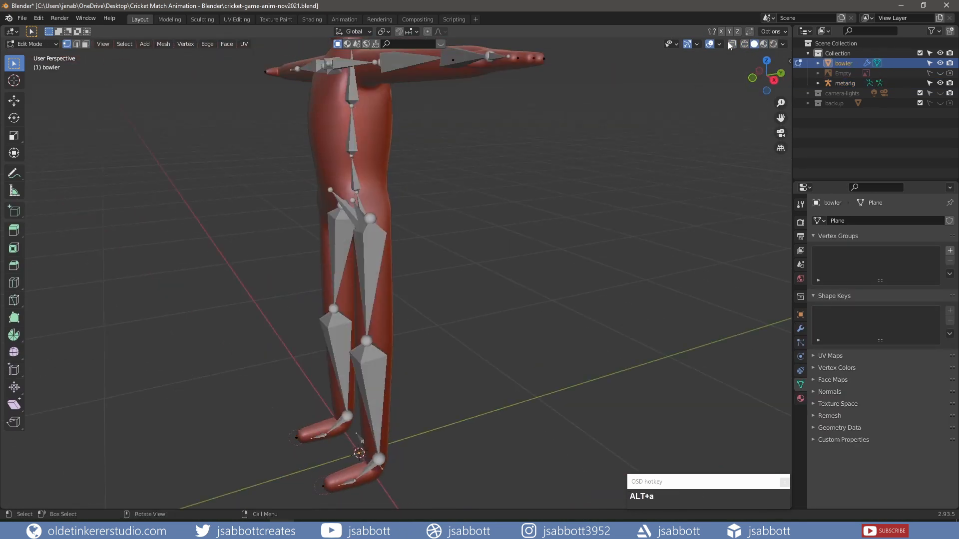
pyautogui.click(732, 44)
pyautogui.moveTo(406, 324); pyautogui.dragTo(390, 327, button='middle')
pyautogui.moveTo(387, 322); pyautogui.dragTo(365, 343)
pyautogui.keyDown('shift'); pyautogui.moveTo(348, 282); pyautogui.dragTo(359, 300); pyautogui.keyUp('shift')
pyautogui.click(518, 309)
pyautogui.keyDown('shift'); pyautogui.moveTo(435, 469); pyautogui.dragTo(474, 395, button='middle'); pyautogui.keyUp('shift')
pyautogui.click(354, 397)
pyautogui.press('KP_3')
pyautogui.press('g')
pyautogui.click(422, 363)
pyautogui.hotkey('ctrl', 'z')
# Add the other foot's vertex to the selection, move both from the right view and resize their skin radius
pyautogui.keyDown('shift'); pyautogui.click(349, 321); pyautogui.keyUp('shift')
pyautogui.press('KP_3')
pyautogui.press('g')
pyautogui.click(434, 368)
pyautogui.hotkey('ctrl', 'a')
pyautogui.click(433, 391)
# Leave the bowler mesh and return to edit mode on the metarig, in front view around the pelvis
pyautogui.press('KP_1')
pyautogui.keyDown('shift'); pyautogui.moveTo(339, 172); pyautogui.dragTo(328, 371, button='middle'); pyautogui.keyUp('shift')
pyautogui.press('Tab')
pyautogui.click(336, 300)
pyautogui.press('Tab')
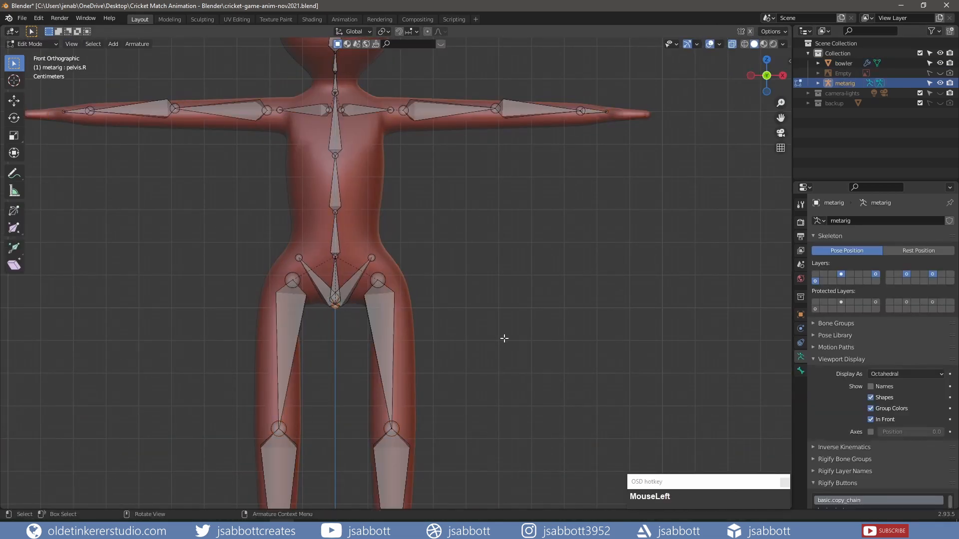
# Raise the tip of the metarig's head bone about 0.08 m along Z to the top of the head, and leave armature editing
pyautogui.keyDown('shift'); pyautogui.moveTo(372, 201); pyautogui.dragTo(419, 378, button='middle'); pyautogui.keyUp('shift')
pyautogui.click(381, 141)
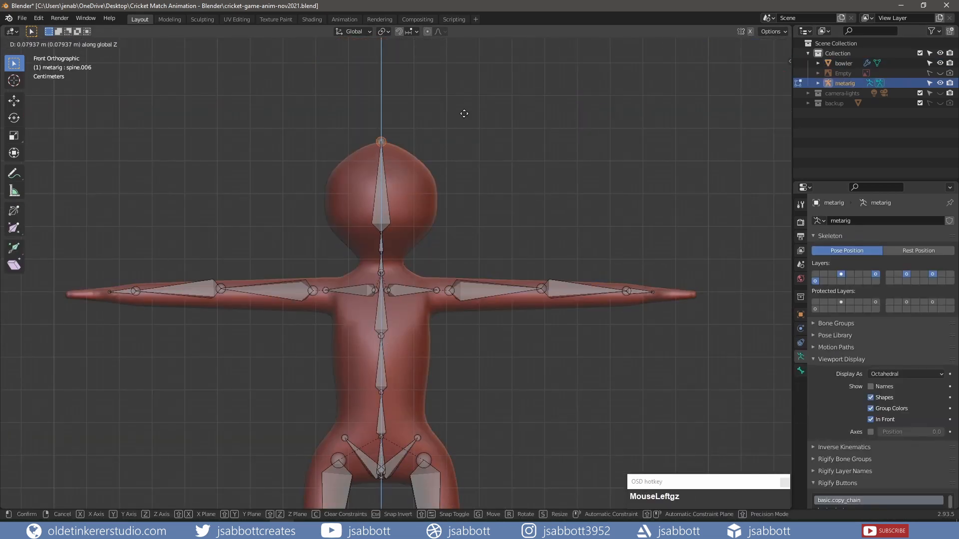
pyautogui.press('Tab')
# Edit the bowler mesh from the right side and move the head vertices along Y onto the head bone
pyautogui.click(463, 253)
pyautogui.press('Tab')
pyautogui.press('KP_3')
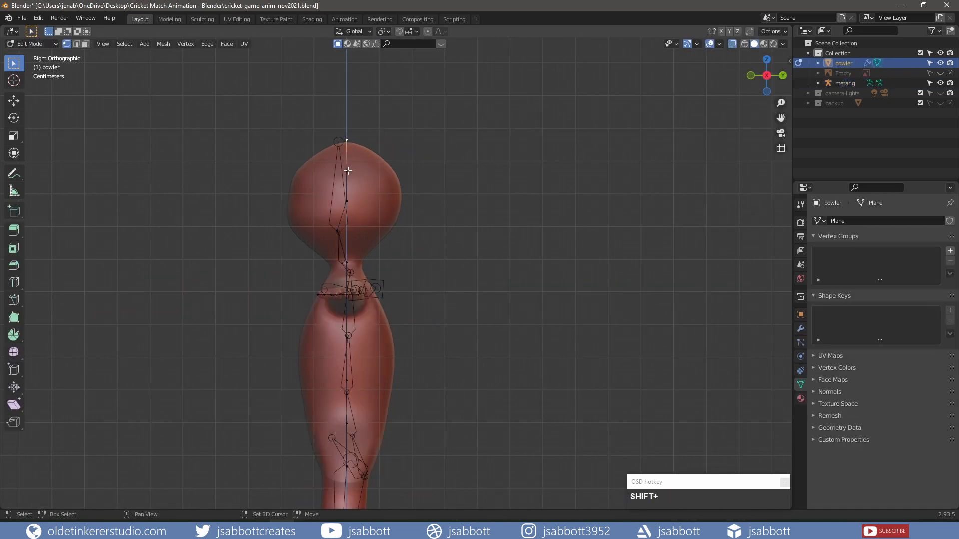
pyautogui.press('g')
pyautogui.press('y')
pyautogui.click(458, 197)
# Move the bowler mesh's neck vertex along Y to line up with the neck bones
pyautogui.click(346, 262)
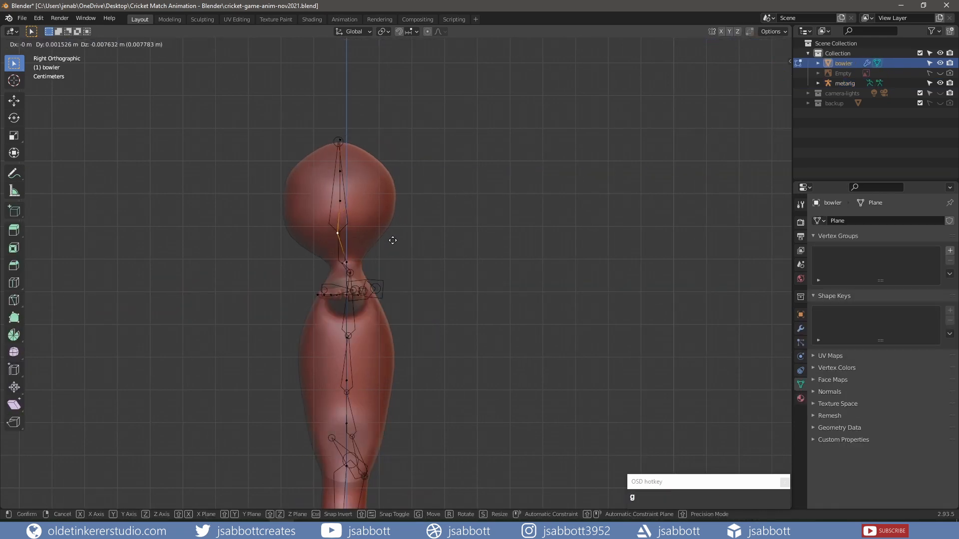
pyautogui.press('g')
pyautogui.press('y')
pyautogui.click(443, 264)
# In top view, move the mesh vertices of both elbows backward onto the rig's elbow joints
pyautogui.moveTo(443, 264); pyautogui.dragTo(469, 272, button='middle')
pyautogui.press('KP_7')
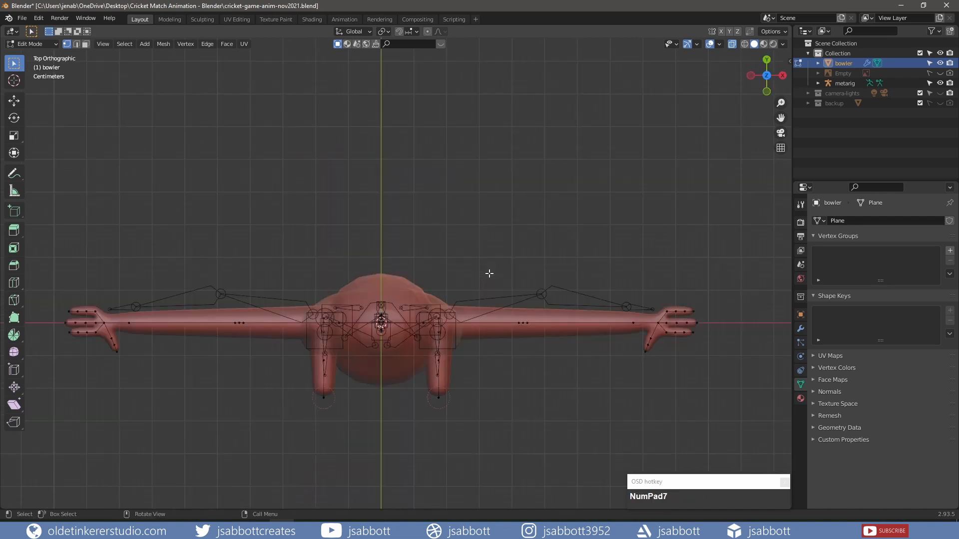
pyautogui.press('g')
pyautogui.click(585, 363)
pyautogui.moveTo(235, 327); pyautogui.dragTo(310, 239)
pyautogui.press('g')
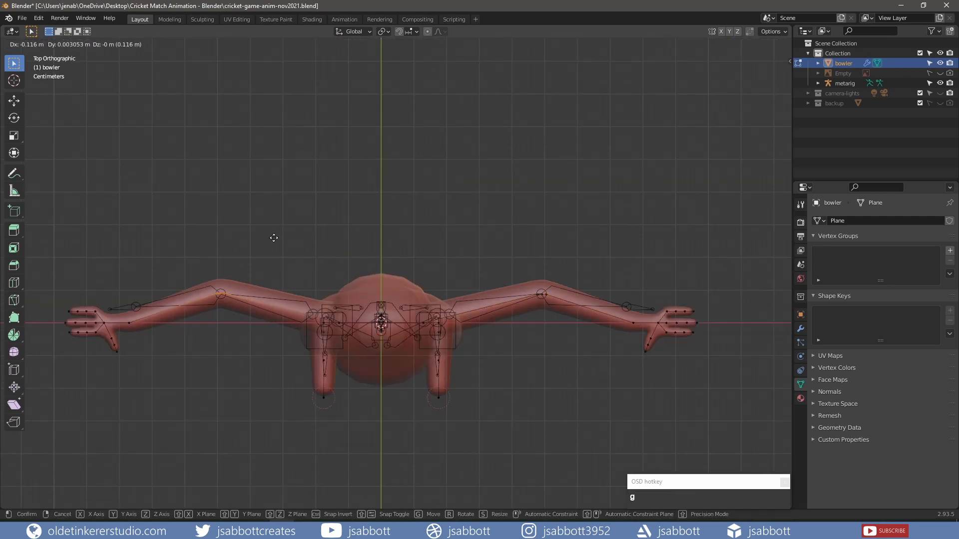
pyautogui.click(265, 238)
# Move the mesh vertices of both wrists onto the rig's wrist joints
pyautogui.click(634, 329)
pyautogui.press('g')
pyautogui.click(628, 341)
pyautogui.click(136, 332)
pyautogui.press('g')
pyautogui.click(180, 343)
# Move the mesh vertices of each hand to line up with the ends of the hand bones
pyautogui.moveTo(638, 290); pyautogui.dragTo(706, 364)
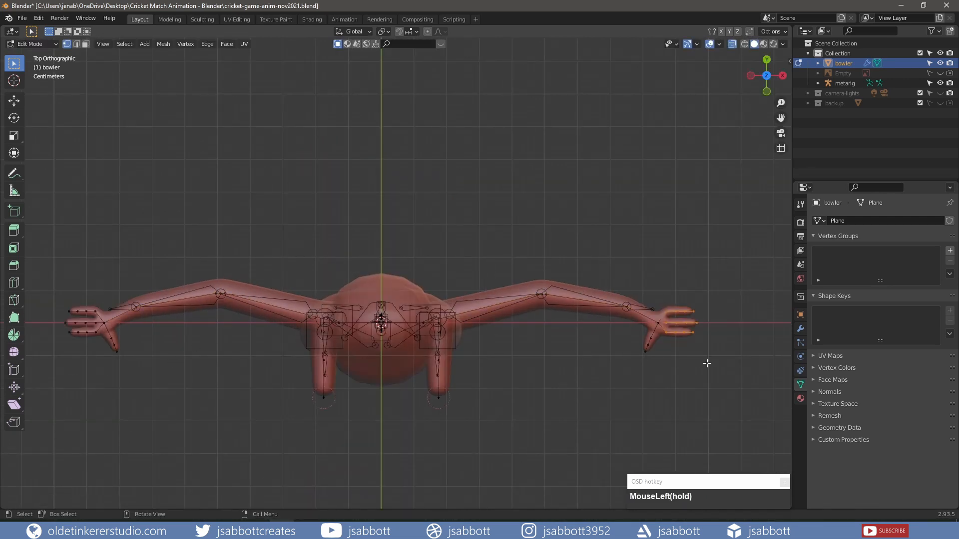
pyautogui.press('g')
pyautogui.click(680, 368)
pyautogui.moveTo(53, 296); pyautogui.dragTo(131, 370)
pyautogui.press('g')
pyautogui.click(139, 363)
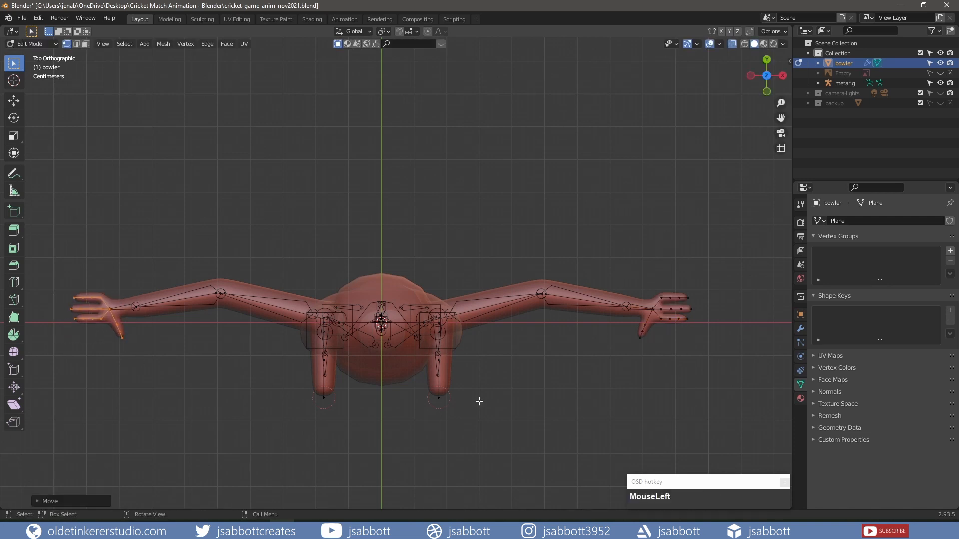
# In side view, move the bowler mesh's torso vertices onto the joints of the spine bones
pyautogui.moveTo(529, 450); pyautogui.dragTo(442, 351, button='middle')
pyautogui.scroll(1, 442, 351)
pyautogui.moveTo(305, 316); pyautogui.dragTo(463, 352)
pyautogui.press('g')
pyautogui.click(466, 358)
pyautogui.moveTo(309, 360); pyautogui.dragTo(484, 393)
pyautogui.press('g')
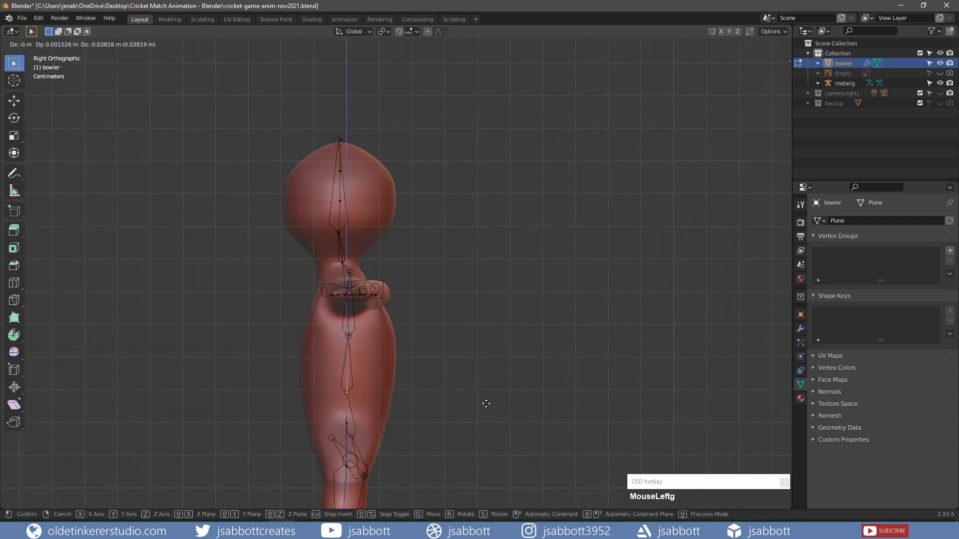
pyautogui.click(486, 404)
pyautogui.click(447, 440)
pyautogui.scroll(-4, 464, 401)
# Switch from mesh editing to editing the metarig, and turn on X-ray with the left hand framed from above
pyautogui.press('Tab')
pyautogui.moveTo(465, 400); pyautogui.dragTo(391, 302, button='middle')
pyautogui.click(491, 344)
pyautogui.press('Tab')
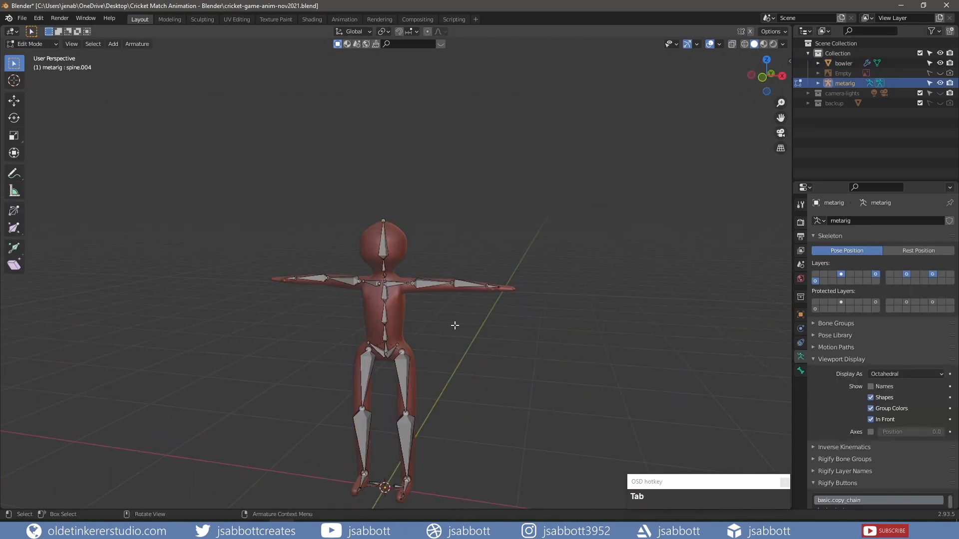
pyautogui.press('KP_7')
pyautogui.scroll(8, 521, 192)
pyautogui.keyDown('shift'); pyautogui.moveTo(521, 192); pyautogui.dragTo(465, 194, button='middle'); pyautogui.keyUp('shift')
pyautogui.scroll(1, 464, 194)
pyautogui.click(731, 44)
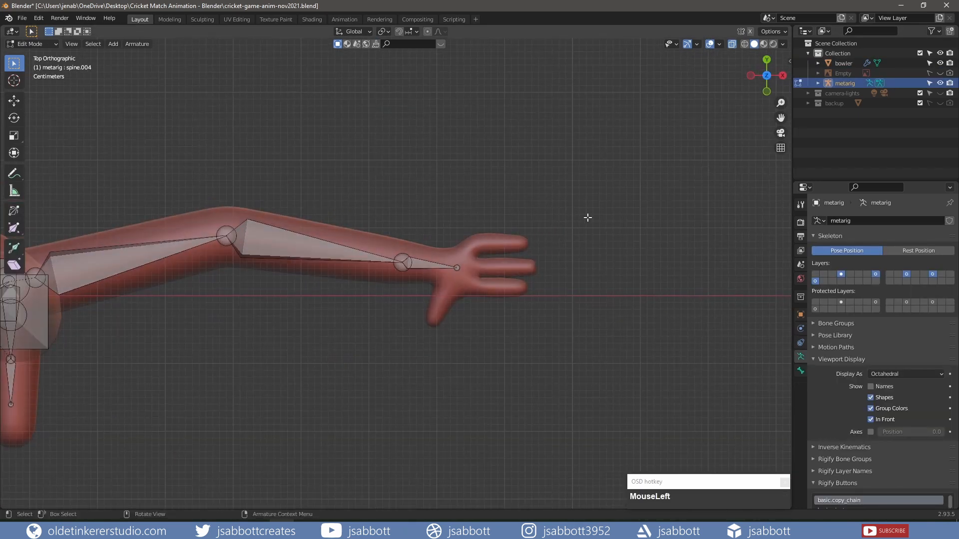
# Extrude a new bone along X from the left hand bone's tip to the end of the middle finger
pyautogui.click(458, 268)
pyautogui.press('e')
pyautogui.press('x')
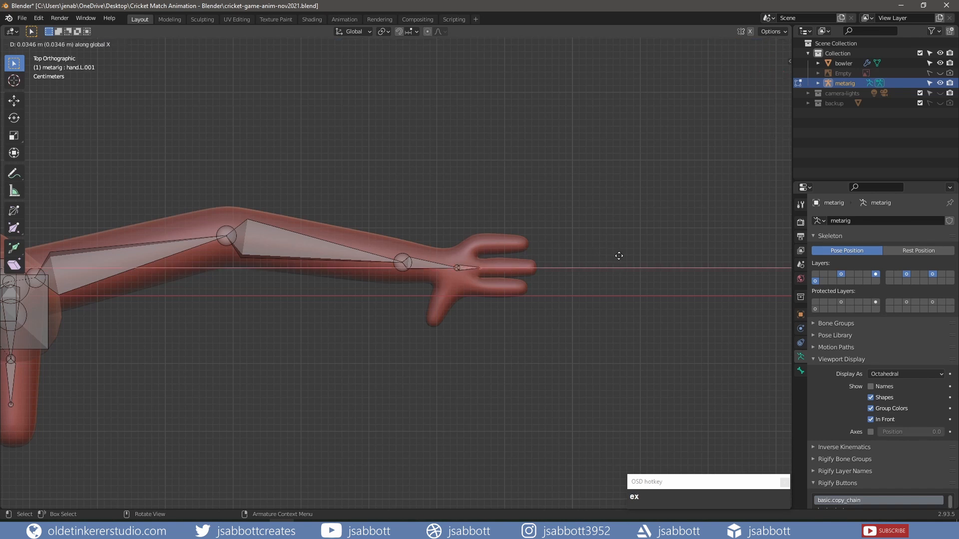
pyautogui.click(675, 256)
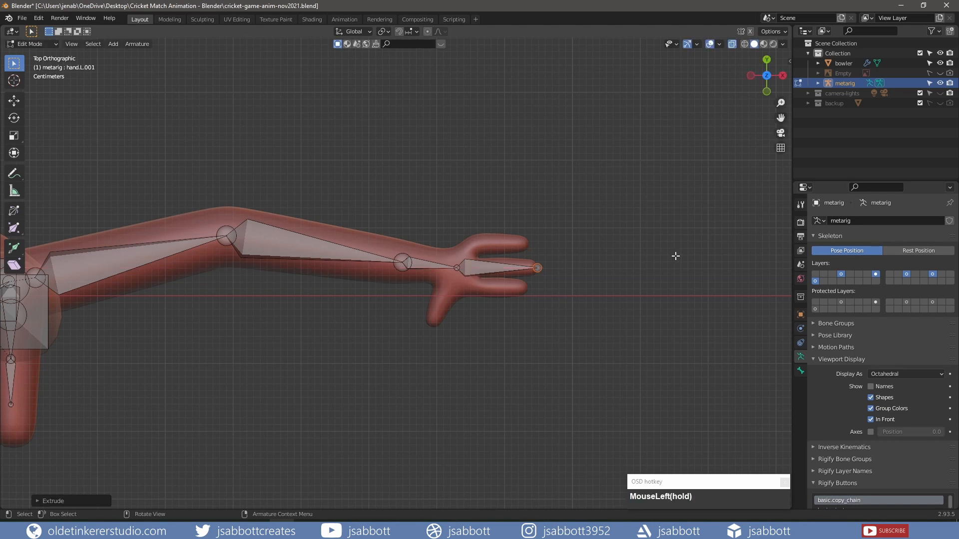
# Disconnect the new finger bone from its parent and move it about 0.023 m along negative Y to the index finger
pyautogui.click(488, 269)
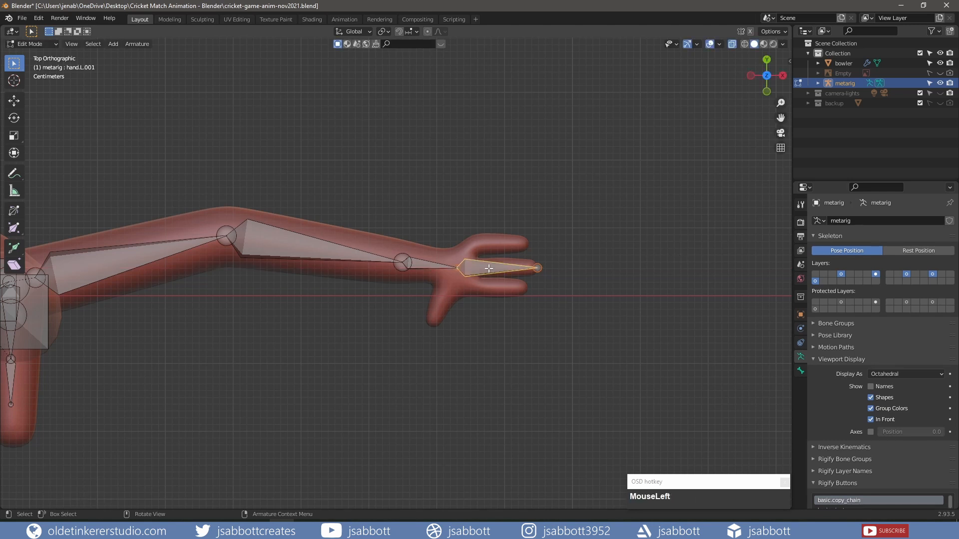
pyautogui.hotkey('alt', 'p')
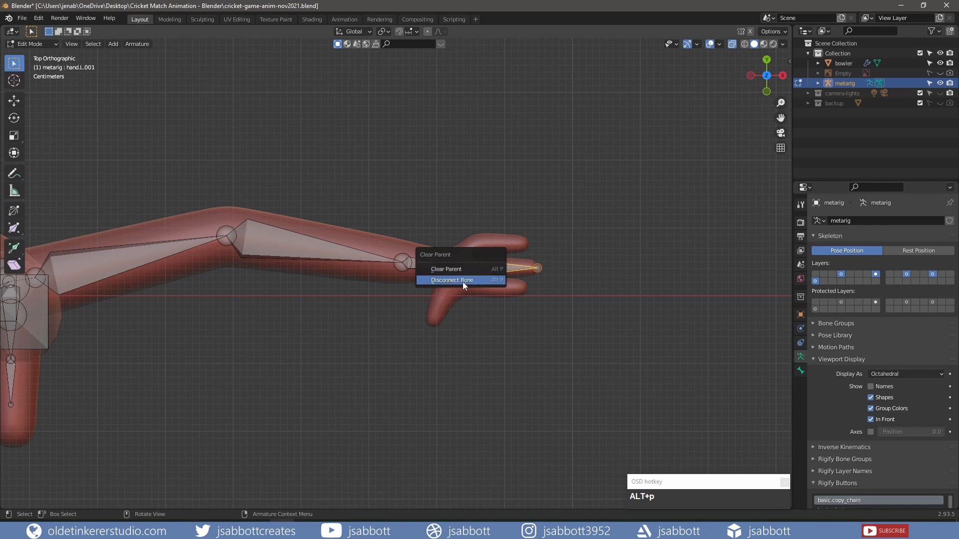
pyautogui.click(476, 283)
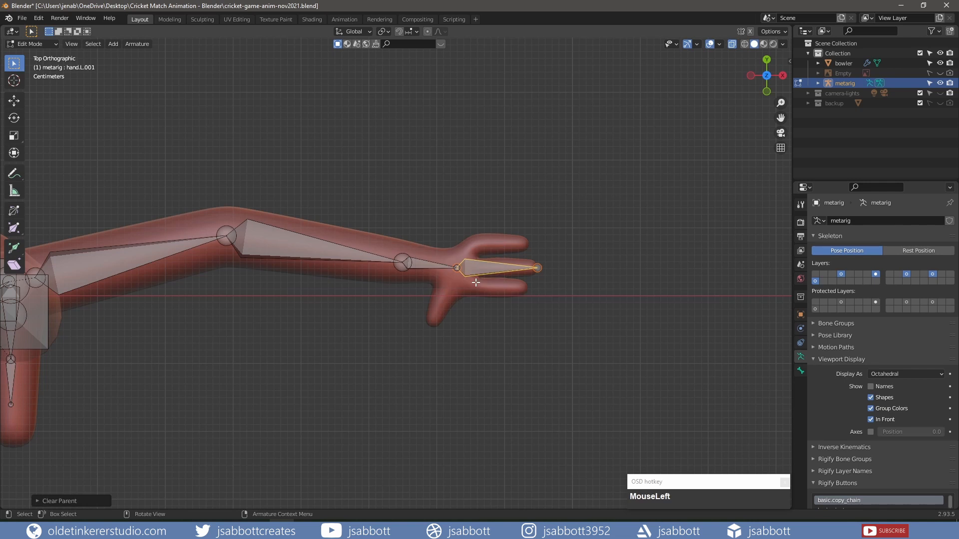
pyautogui.press('g')
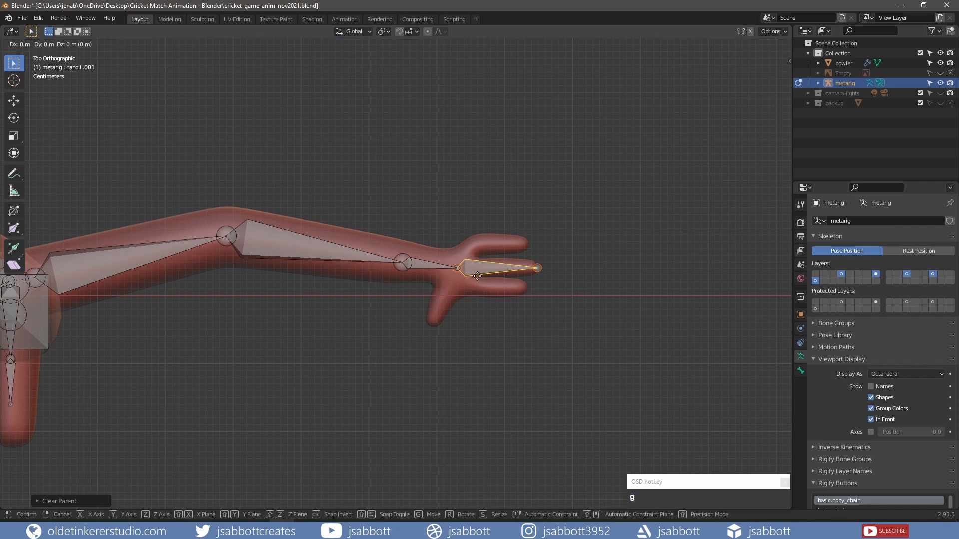
pyautogui.press('y')
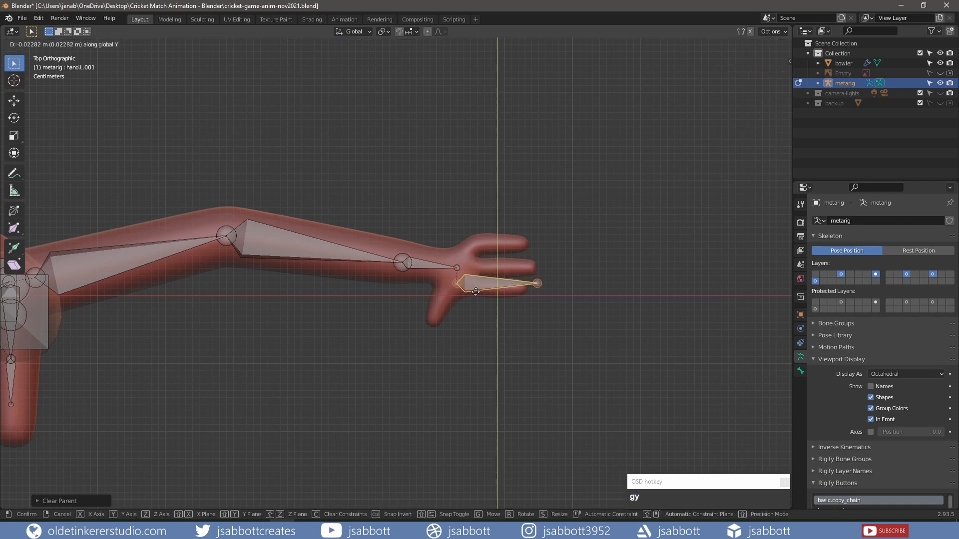
pyautogui.click(509, 284)
# Move the finger bone's tip about 0.009 m in negative X and 0.007 m in negative Y, to the index fingertip
pyautogui.click(614, 258)
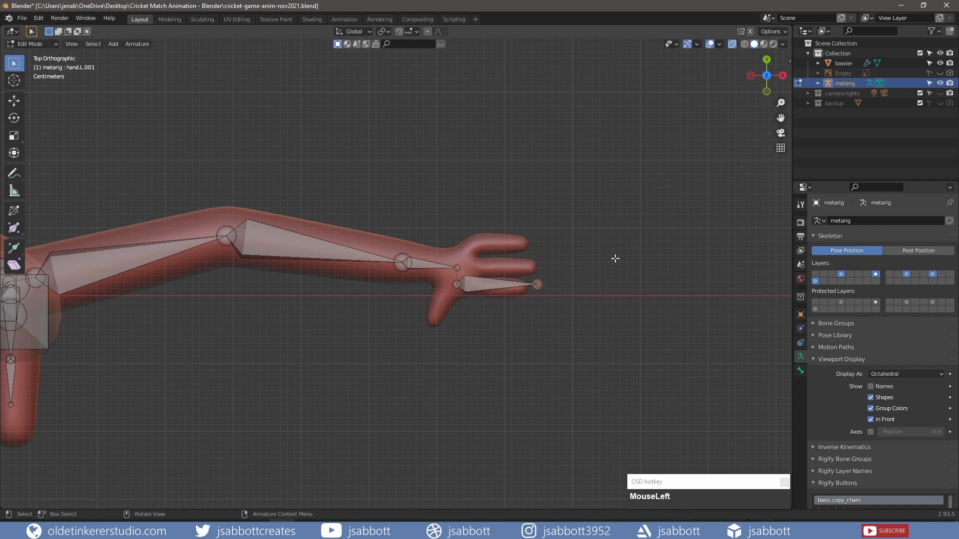
pyautogui.press('g')
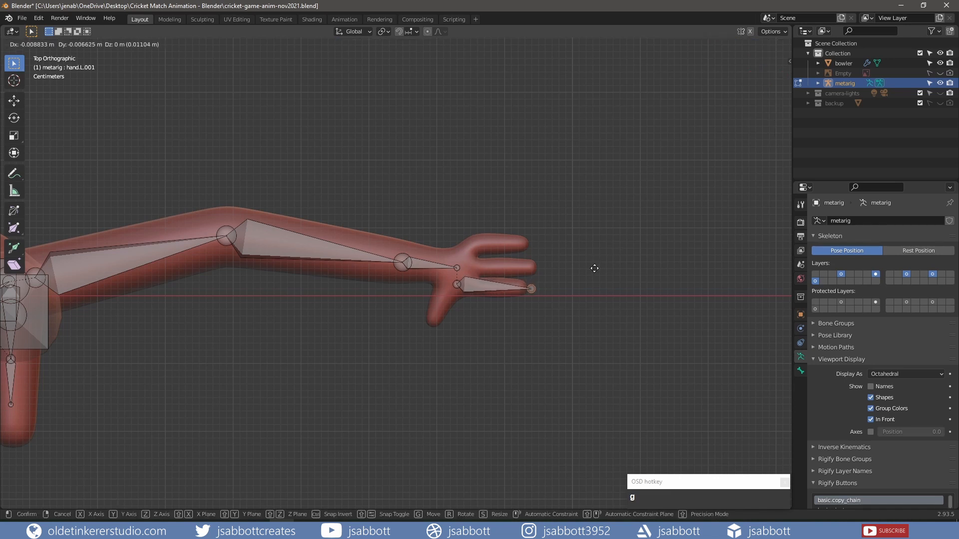
pyautogui.click(594, 268)
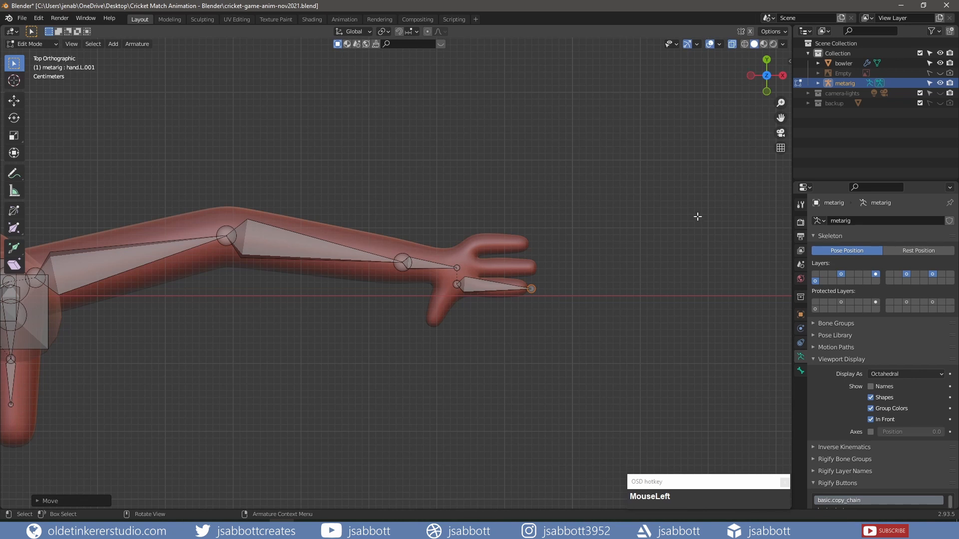
# In wireframe shading, move the index finger bone's base about 0.017 m along X and nudge it slightly along negative Y
pyautogui.click(744, 44)
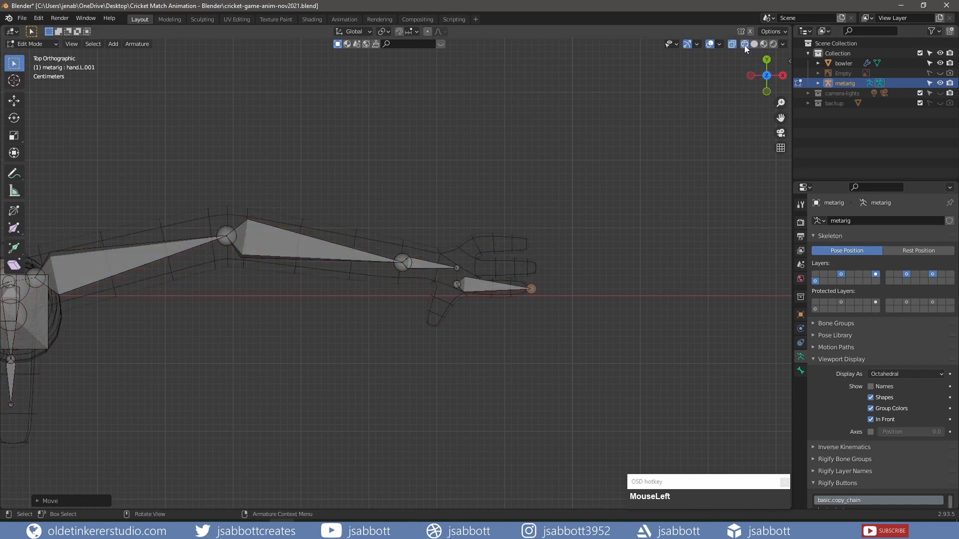
pyautogui.scroll(2, 582, 273)
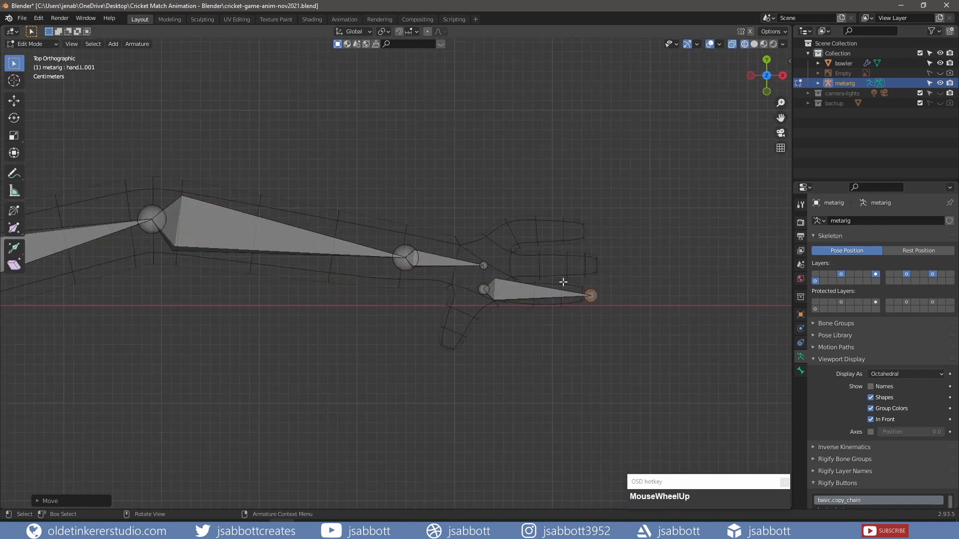
pyautogui.click(523, 289)
pyautogui.click(484, 289)
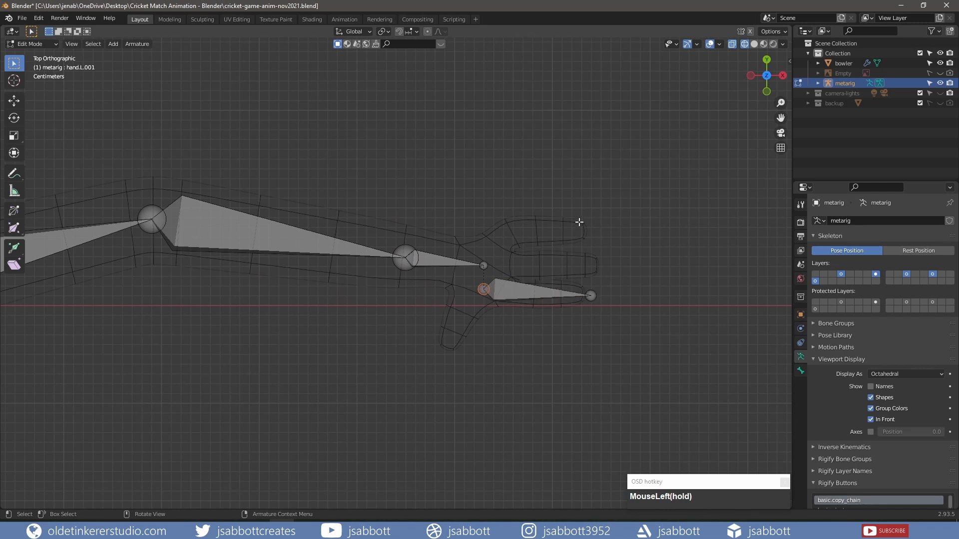
pyautogui.press('g')
pyautogui.press('x')
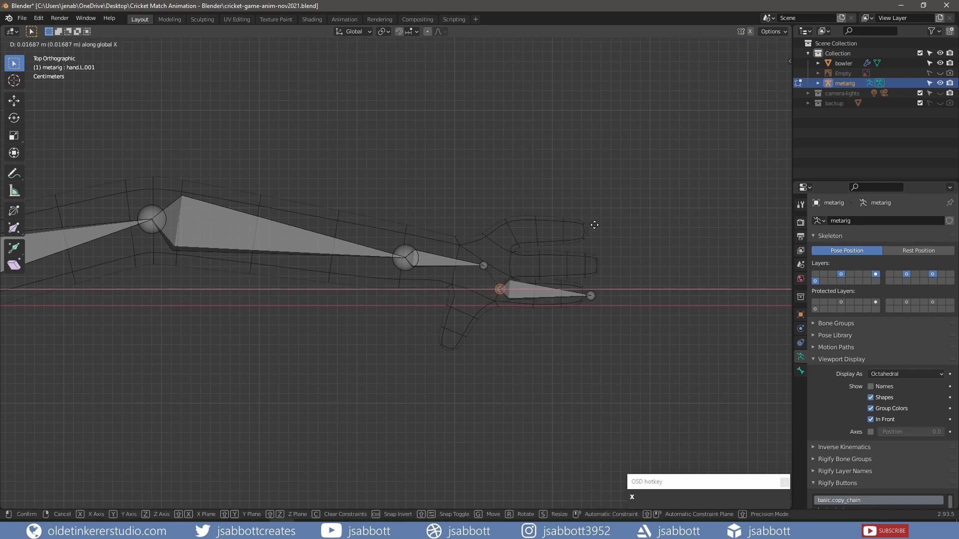
pyautogui.click(595, 226)
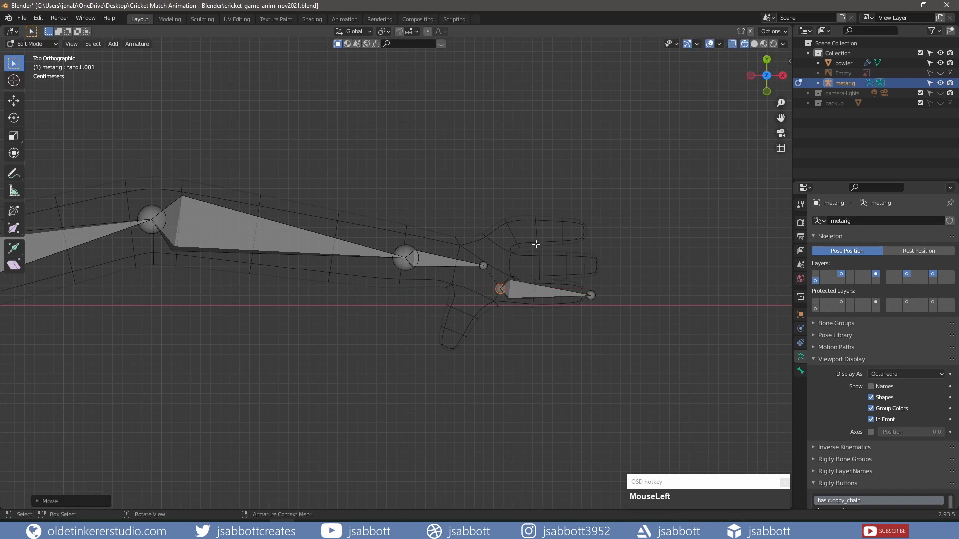
pyautogui.press('g')
pyautogui.press('y')
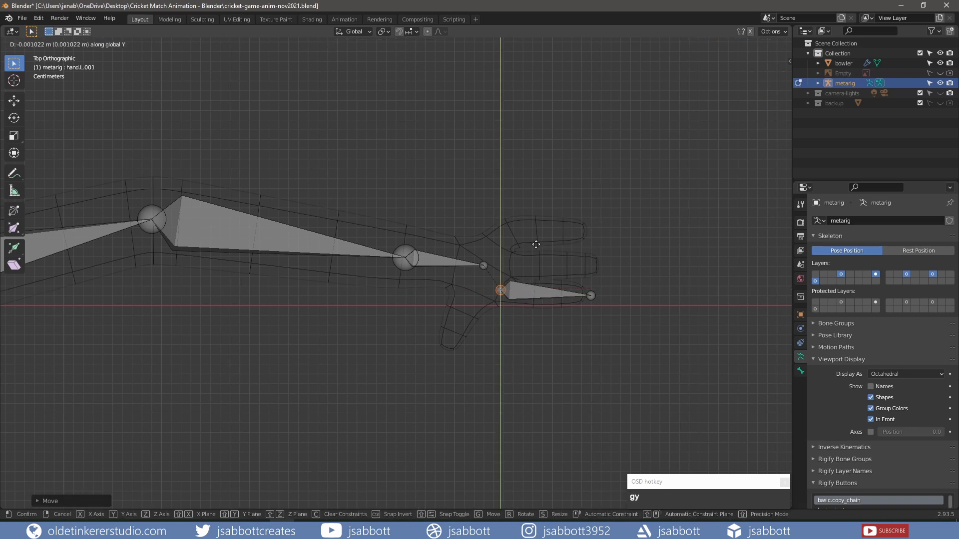
pyautogui.click(536, 245)
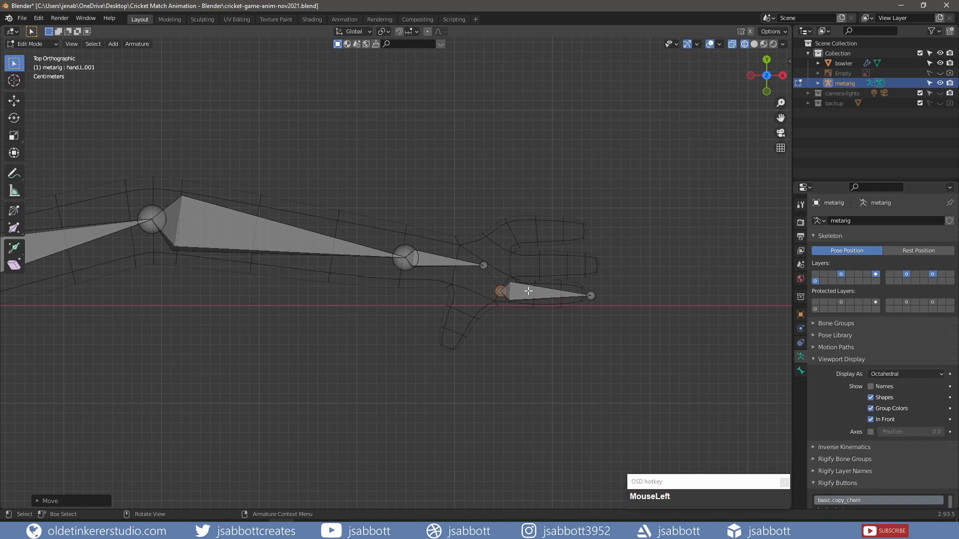
# Subdivide the index finger bone with 2 cuts
pyautogui.click(528, 290)
pyautogui.rightClick(528, 290)
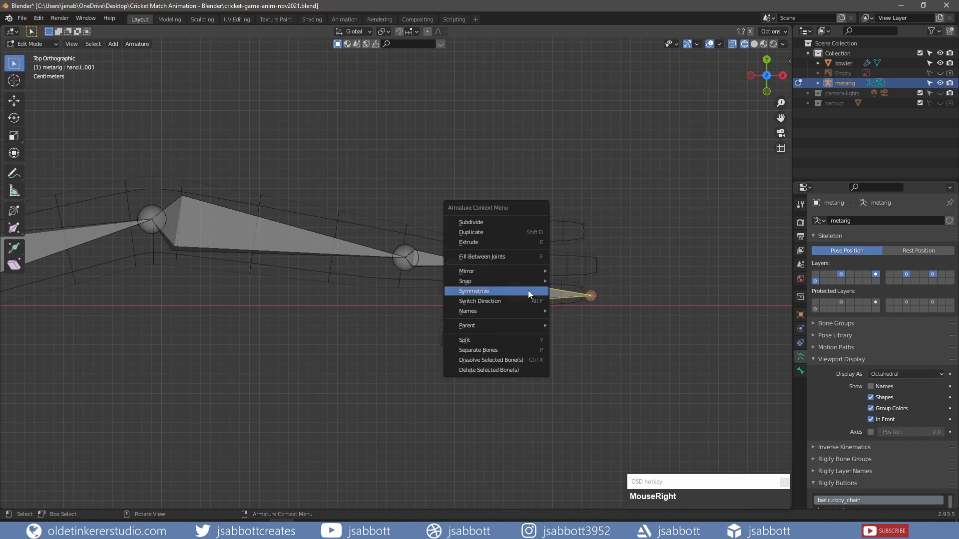
pyautogui.click(504, 223)
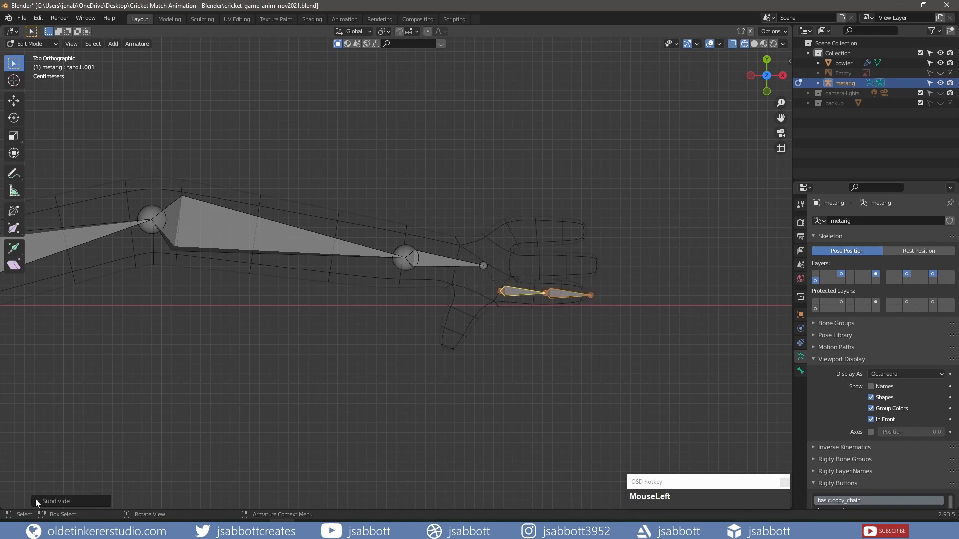
pyautogui.click(164, 498)
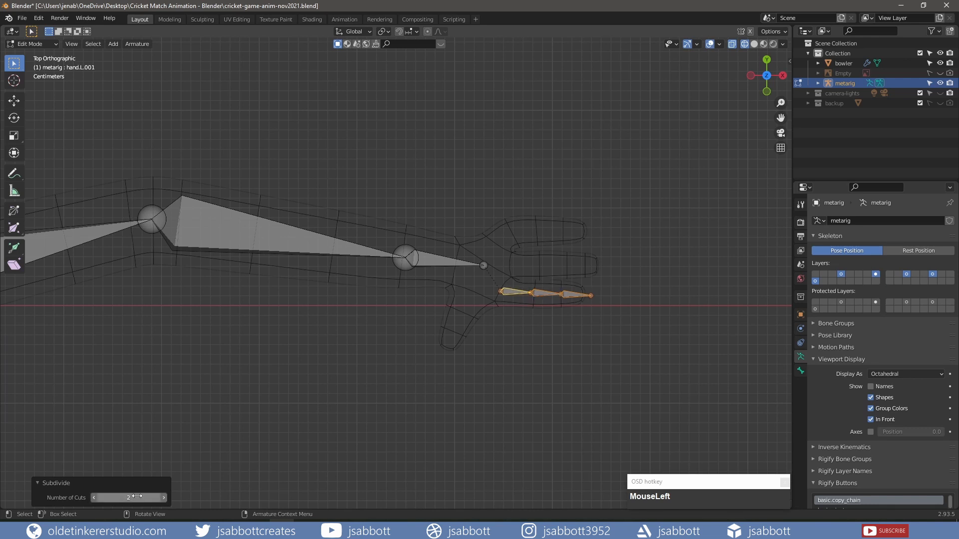
pyautogui.click(35, 483)
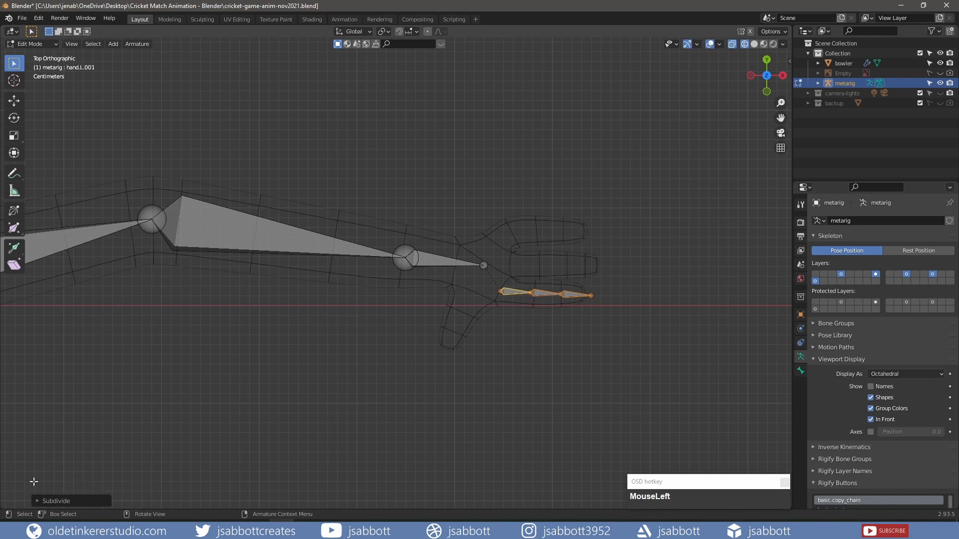
# Move the index finger's first joint about 0.004 m along X to match the mesh's knuckle loop
pyautogui.click(530, 293)
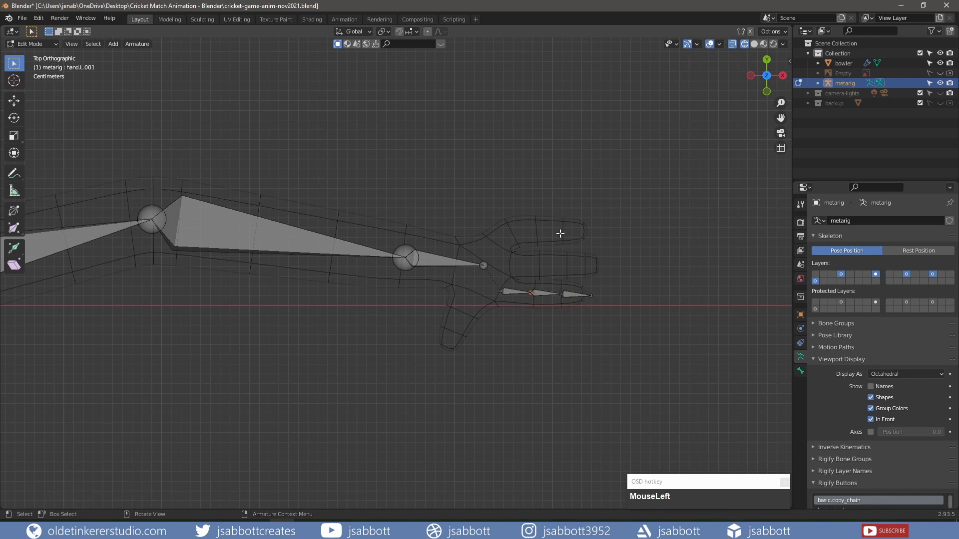
pyautogui.press('g')
pyautogui.press('x')
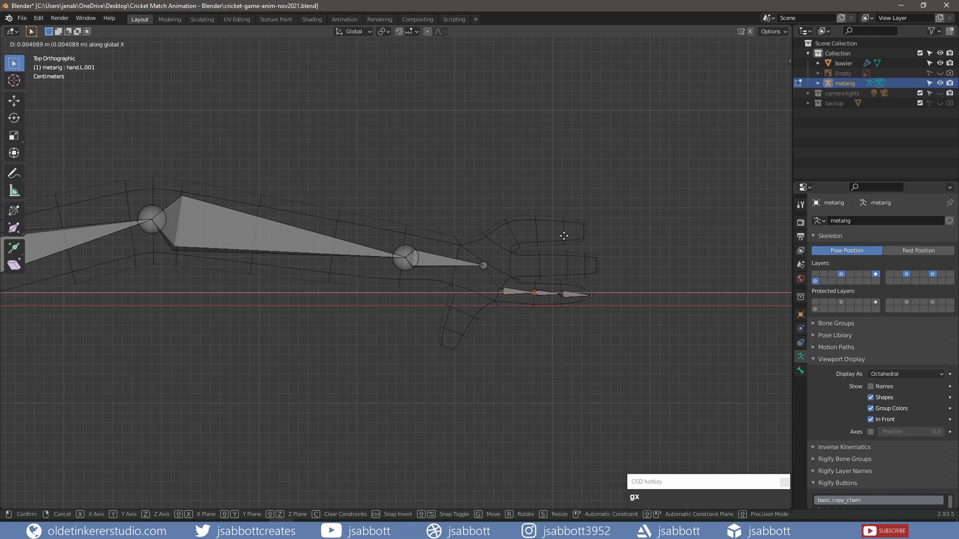
pyautogui.click(564, 235)
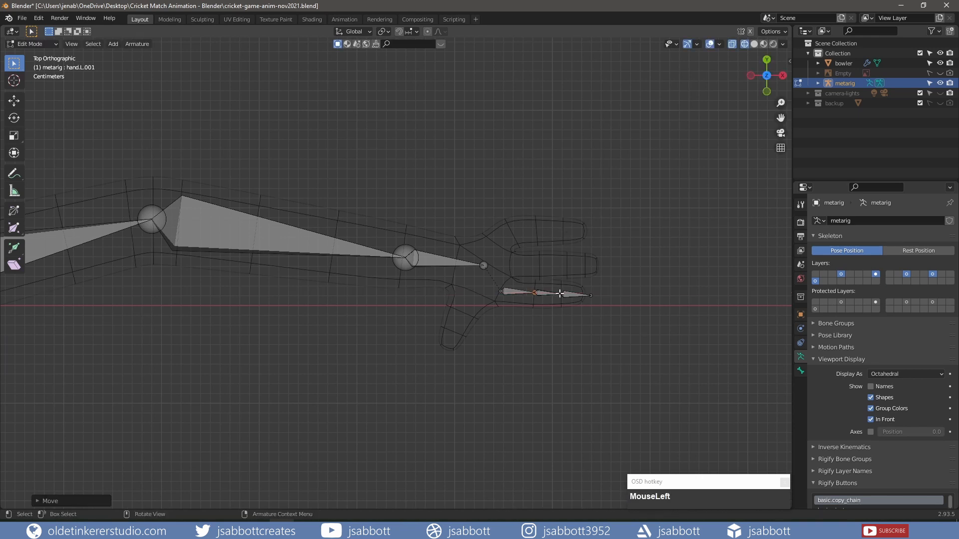
# Nudge the index finger's second joint about 0.0005 m in negative X and its middle bone about 0.001 m in negative Y
pyautogui.click(560, 293)
pyautogui.press('g')
pyautogui.press('x')
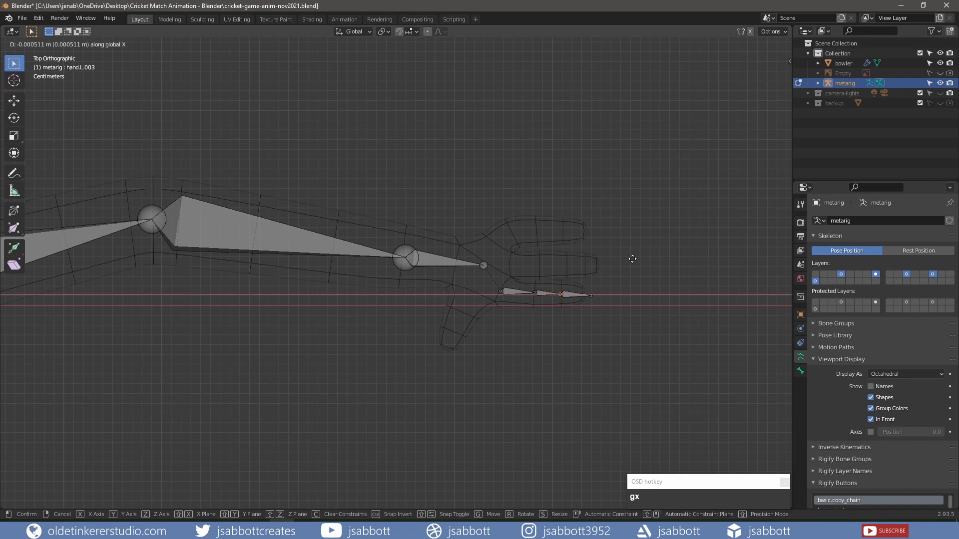
pyautogui.click(633, 259)
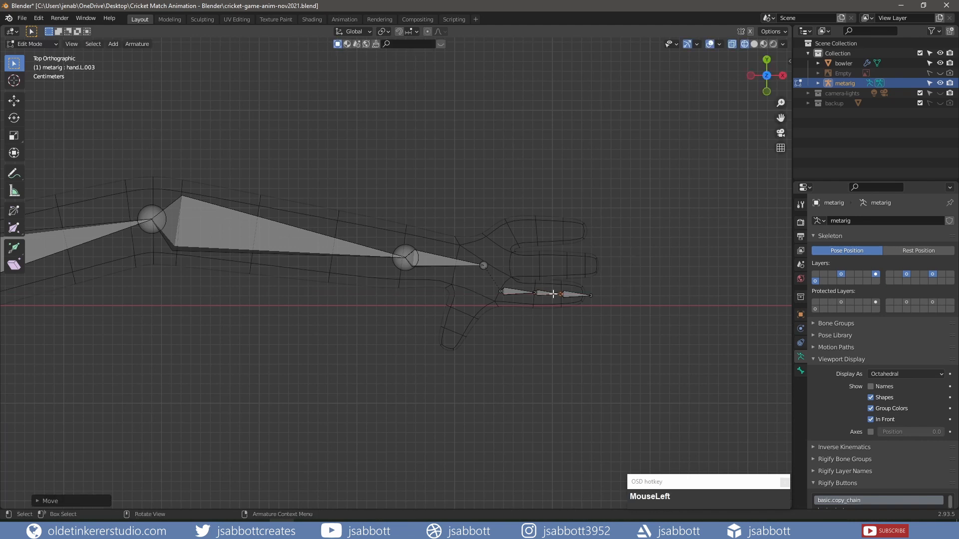
pyautogui.keyDown('shift'); pyautogui.click(544, 294); pyautogui.keyUp('shift')
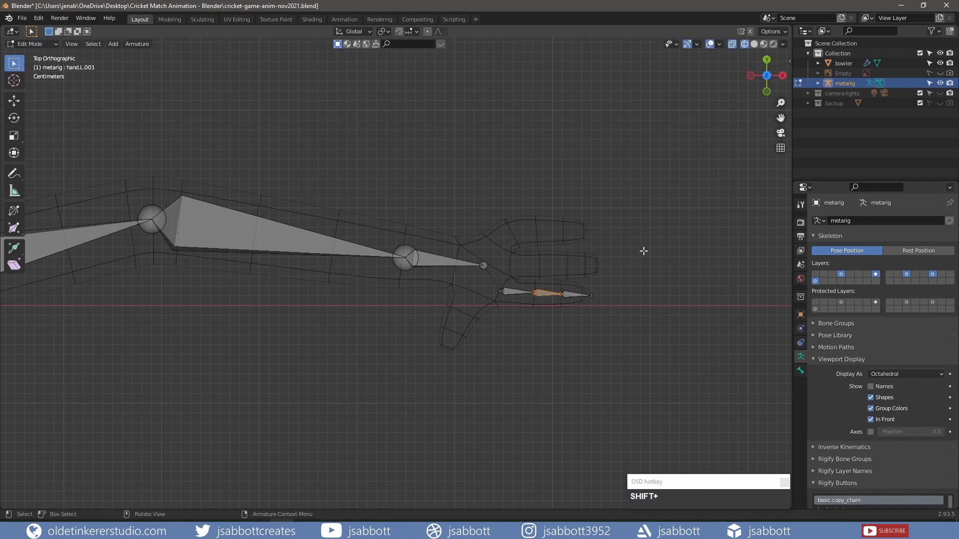
pyautogui.press('g')
pyautogui.press('y')
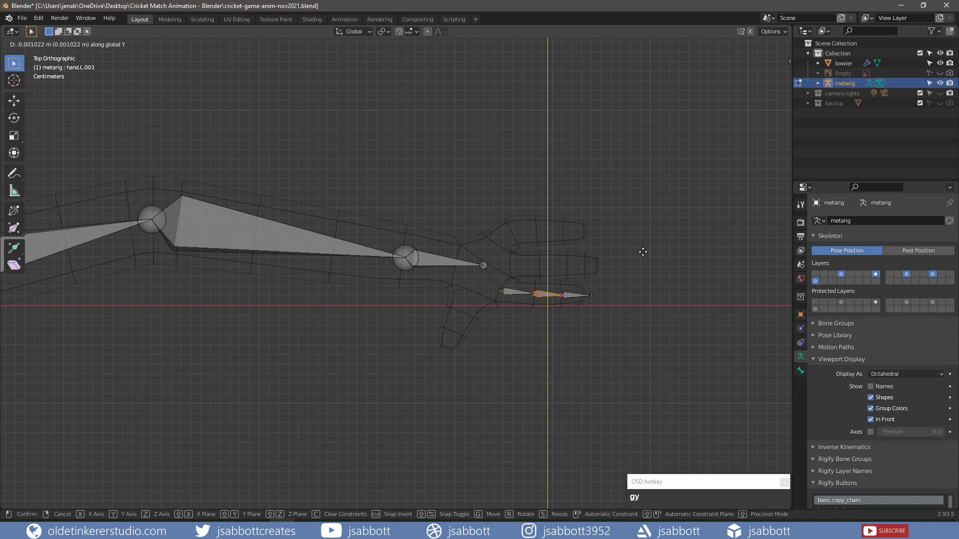
pyautogui.click(643, 251)
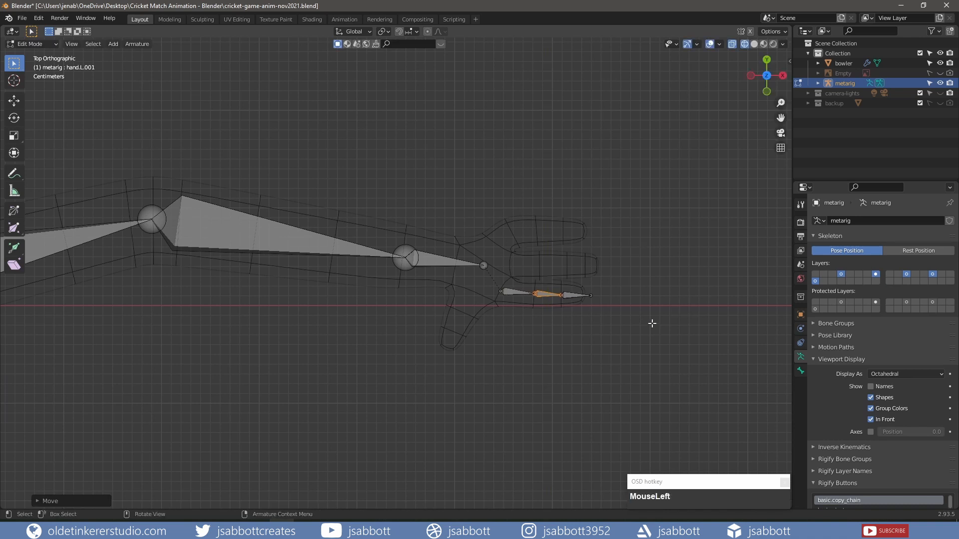
# Duplicate the index finger's three-bone chain and move the copy along Y and X into the middle finger of the mesh
pyautogui.hotkey('alt', 'a')
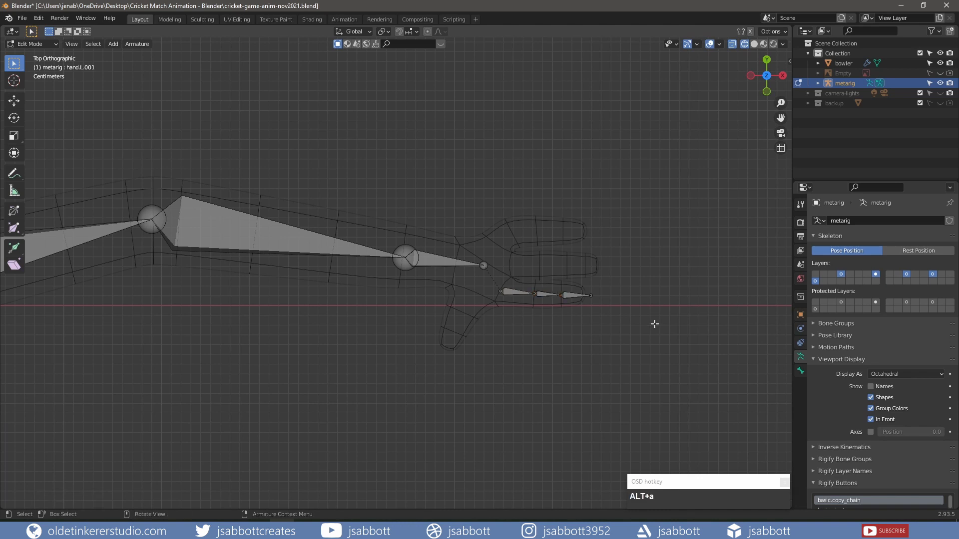
pyautogui.moveTo(610, 309); pyautogui.dragTo(493, 279)
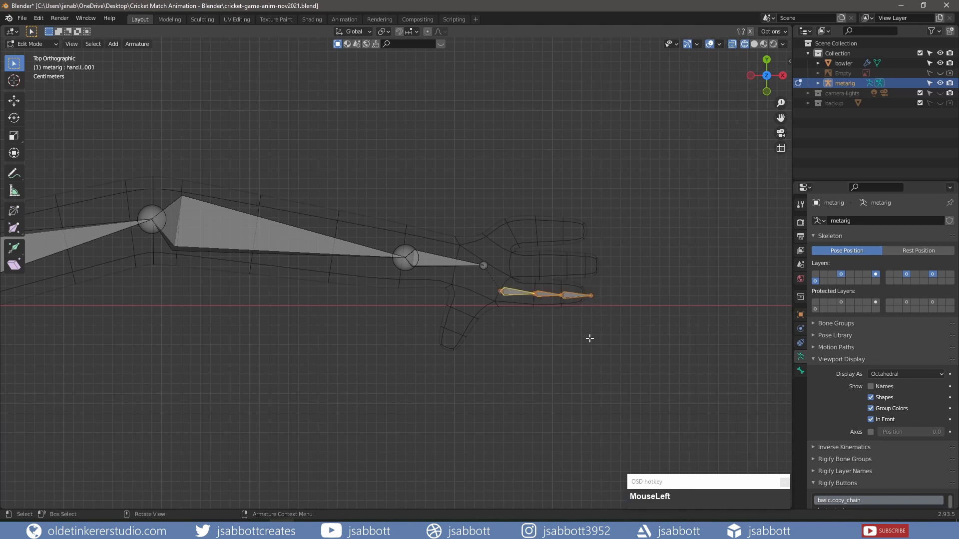
pyautogui.hotkey('shift', 'd')
pyautogui.press('g')
pyautogui.press('y')
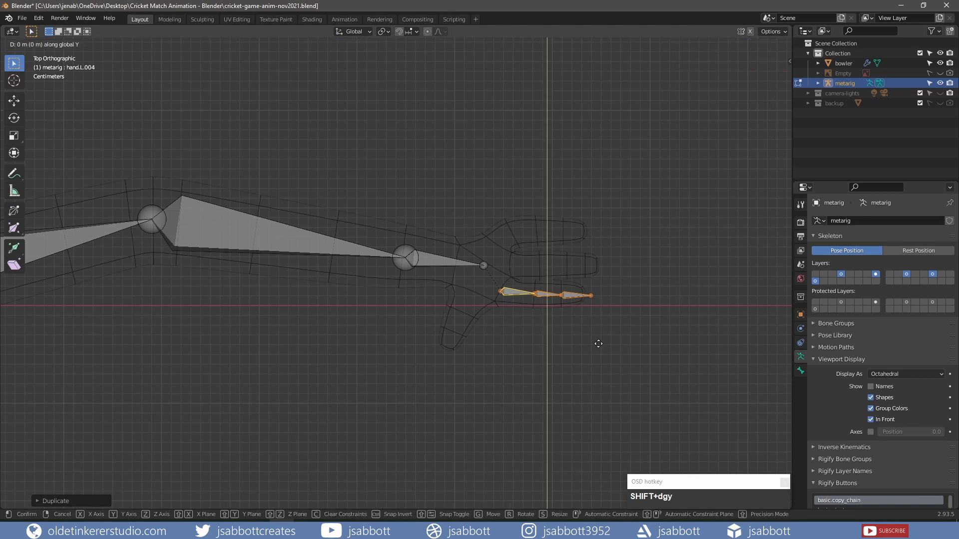
pyautogui.click(597, 314)
pyautogui.press('g')
pyautogui.press('x')
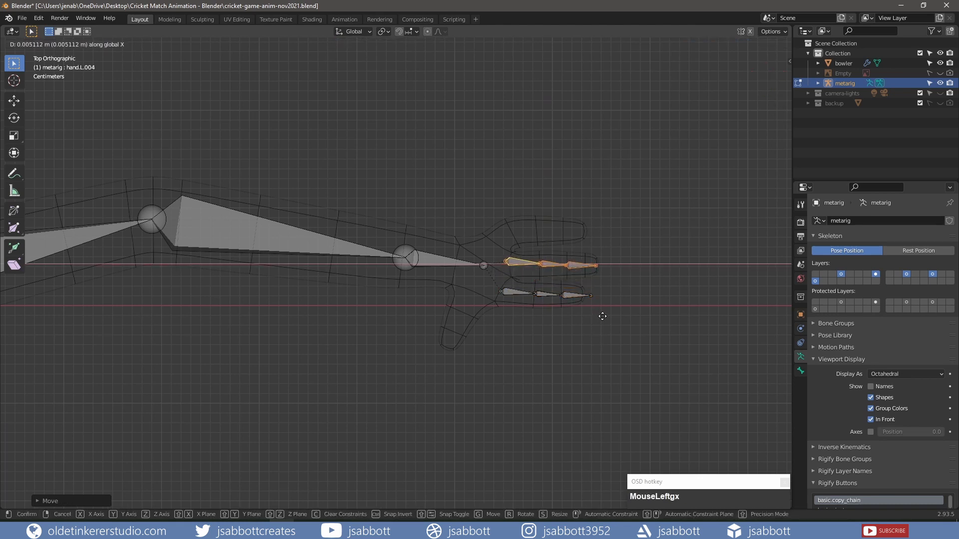
pyautogui.click(608, 317)
pyautogui.press('g')
pyautogui.press('y')
pyautogui.click(606, 321)
# Move the middle finger chain's two inner joints along X to line up with the mesh's knuckle loops
pyautogui.click(544, 265)
pyautogui.press('g')
pyautogui.press('x')
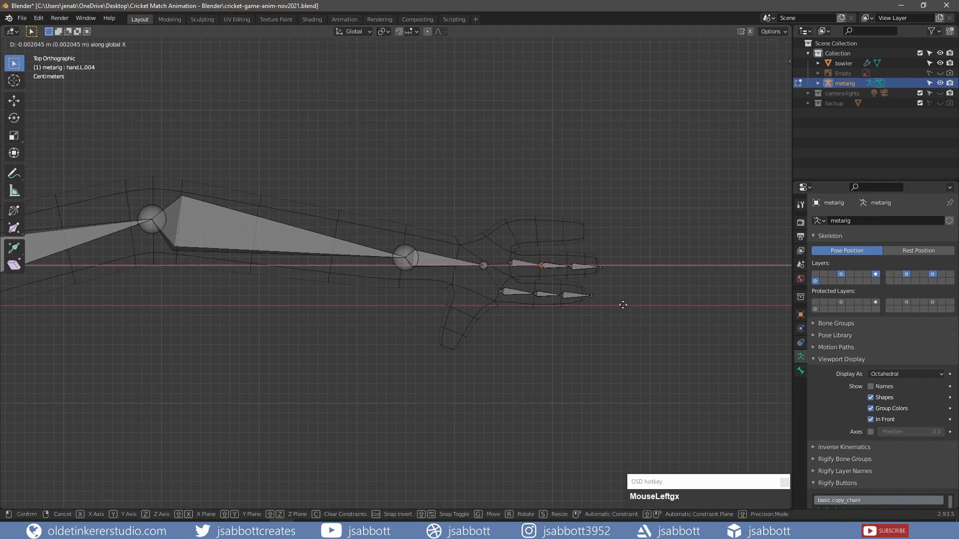
pyautogui.click(621, 302)
pyautogui.click(570, 267)
pyautogui.press('g')
pyautogui.press('x')
pyautogui.click(636, 298)
# Duplicate the middle finger's bone chain and move the copy along Y and X into the outer finger
pyautogui.moveTo(501, 276); pyautogui.dragTo(632, 251)
pyautogui.hotkey('shift', 'd')
pyautogui.press('g')
pyautogui.press('y')
pyautogui.click(631, 214)
pyautogui.press('g')
pyautogui.press('x')
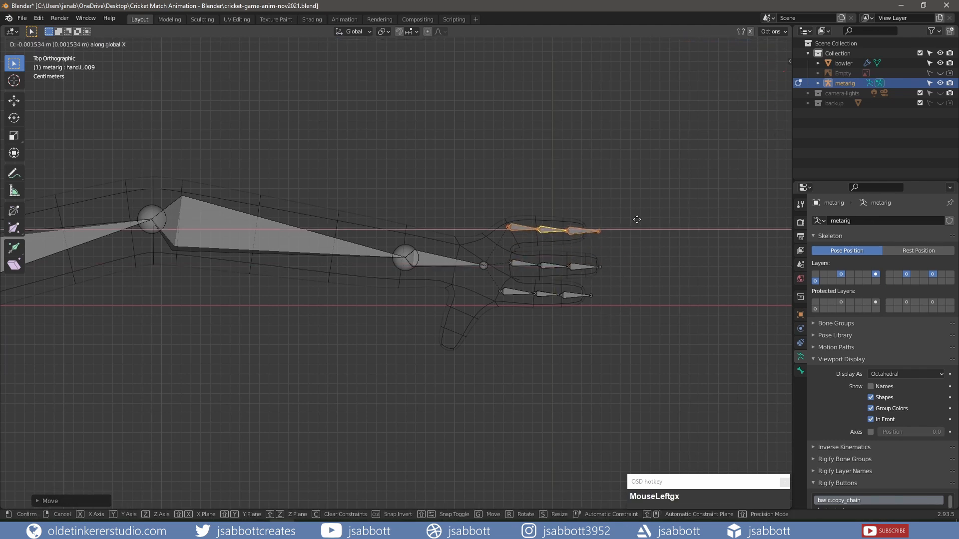
pyautogui.click(626, 220)
# Reposition the base joint of the outer finger's bone chain in X and Y inside the base of that finger
pyautogui.click(498, 230)
pyautogui.press('g')
pyautogui.press('y')
pyautogui.click(506, 181)
pyautogui.press('g')
pyautogui.press('x')
pyautogui.click(569, 195)
pyautogui.press('g')
pyautogui.press('y')
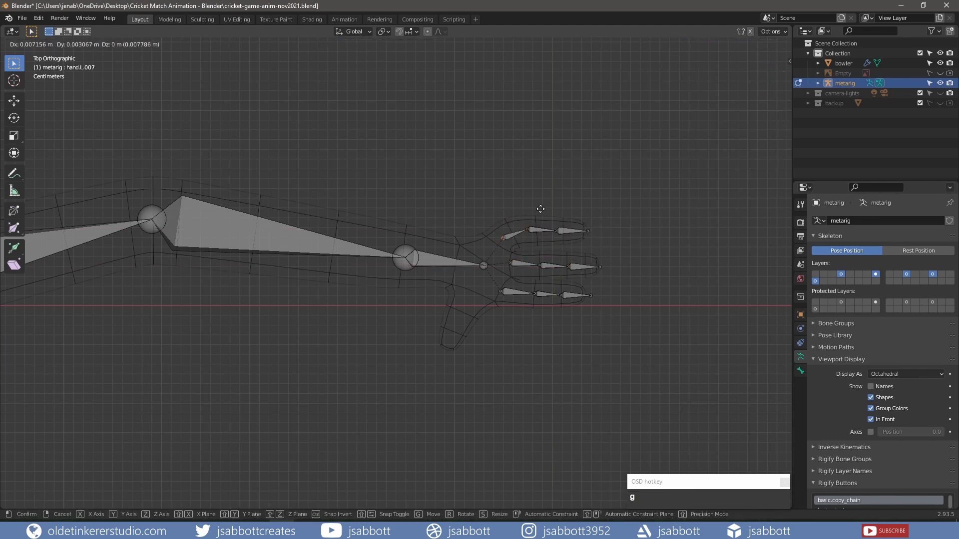
pyautogui.click(538, 209)
# Move the outer finger's two inner joints to match the mesh's knuckle loops
pyautogui.click(528, 230)
pyautogui.press('g')
pyautogui.click(585, 188)
pyautogui.click(556, 230)
pyautogui.press('g')
pyautogui.click(594, 205)
pyautogui.press('g')
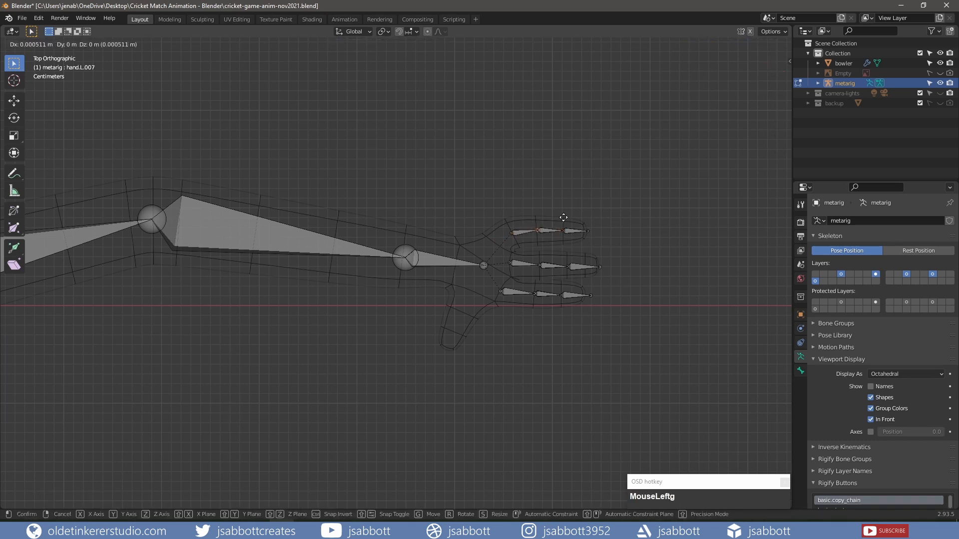
pyautogui.click(566, 215)
# Duplicate the outer finger's bone chain, rotate the copy about Z and move it into the thumb
pyautogui.keyDown('alt'); pyautogui.click(503, 228); pyautogui.keyUp('alt')
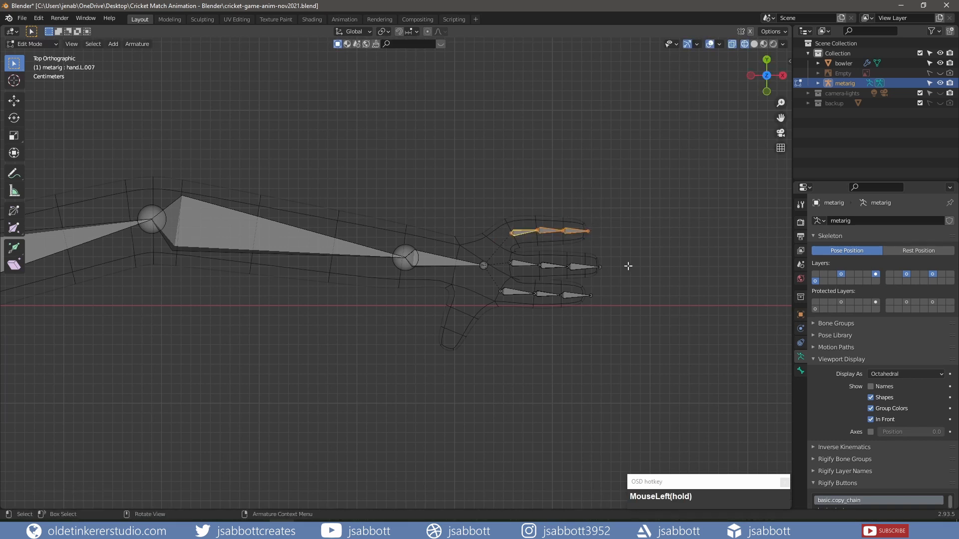
pyautogui.hotkey('shift', 'd')
pyautogui.click(636, 332)
pyautogui.press('r')
pyautogui.press('z')
pyautogui.click(517, 407)
pyautogui.press('g')
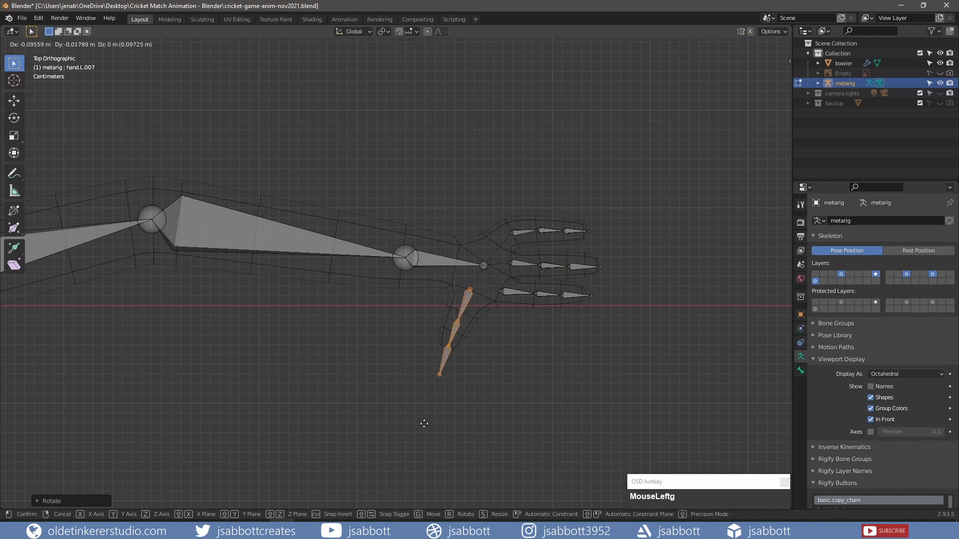
pyautogui.click(427, 426)
# Fit the thumb chain's inner joints and tip to the mesh, moving the second joint about 0.003 m in X and 0.017 m in Y
pyautogui.click(461, 323)
pyautogui.press('g')
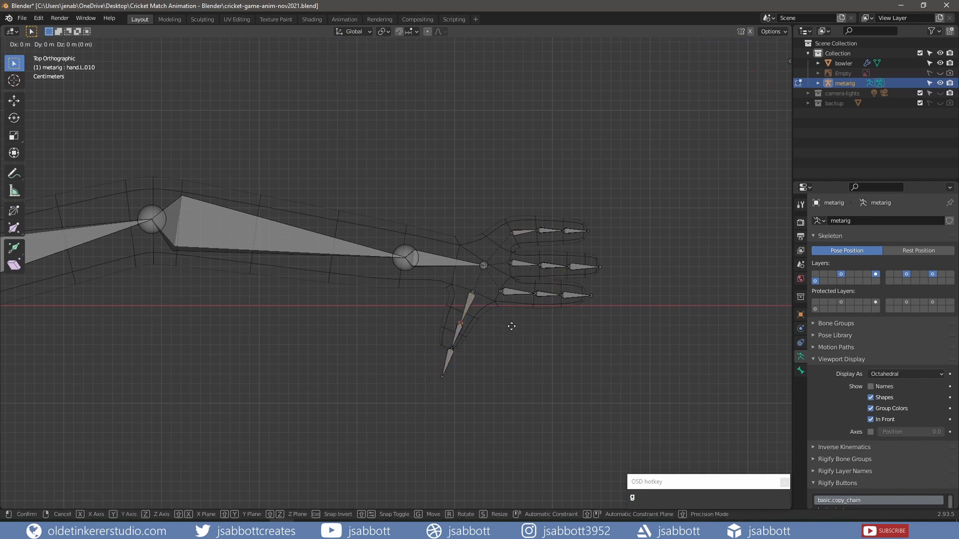
pyautogui.click(514, 316)
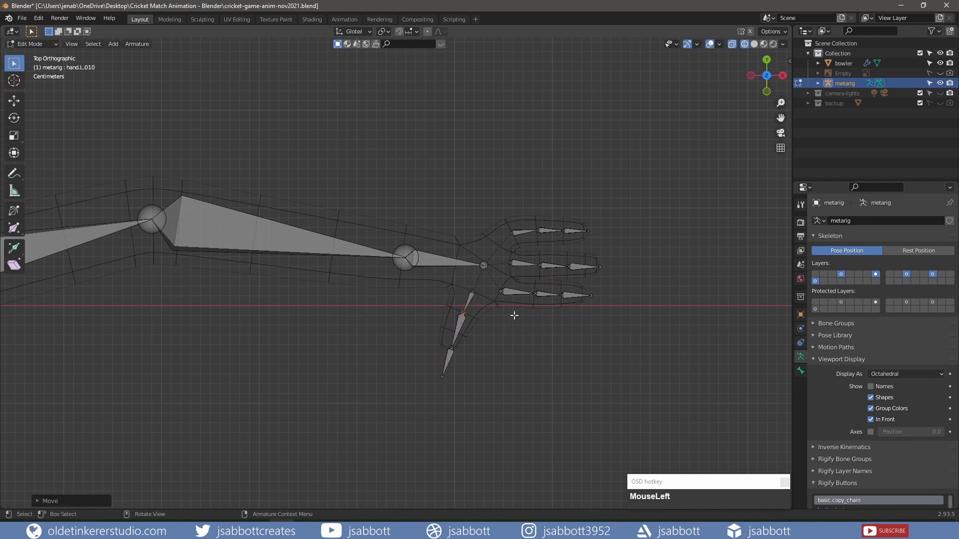
pyautogui.click(452, 348)
pyautogui.press('g')
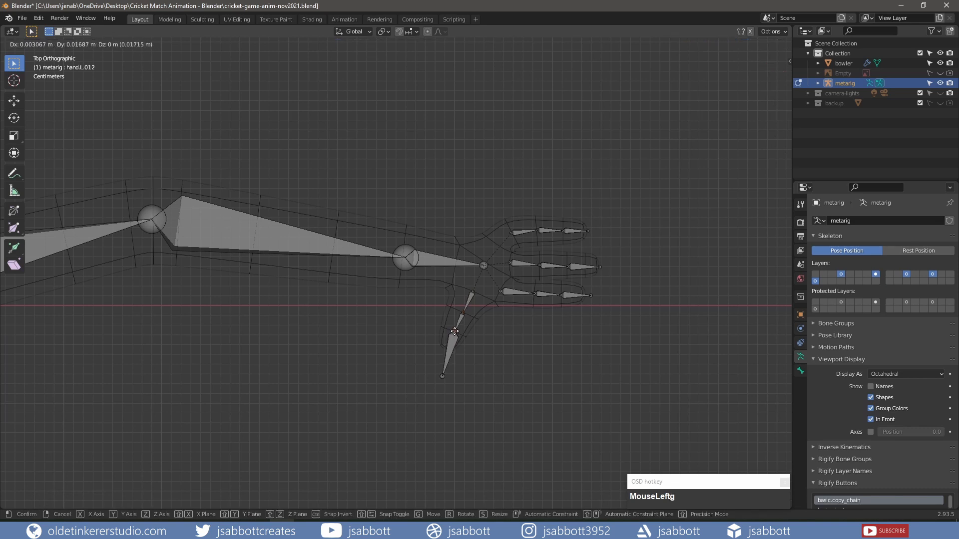
pyautogui.click(455, 331)
pyautogui.click(442, 376)
pyautogui.press('g')
pyautogui.click(447, 351)
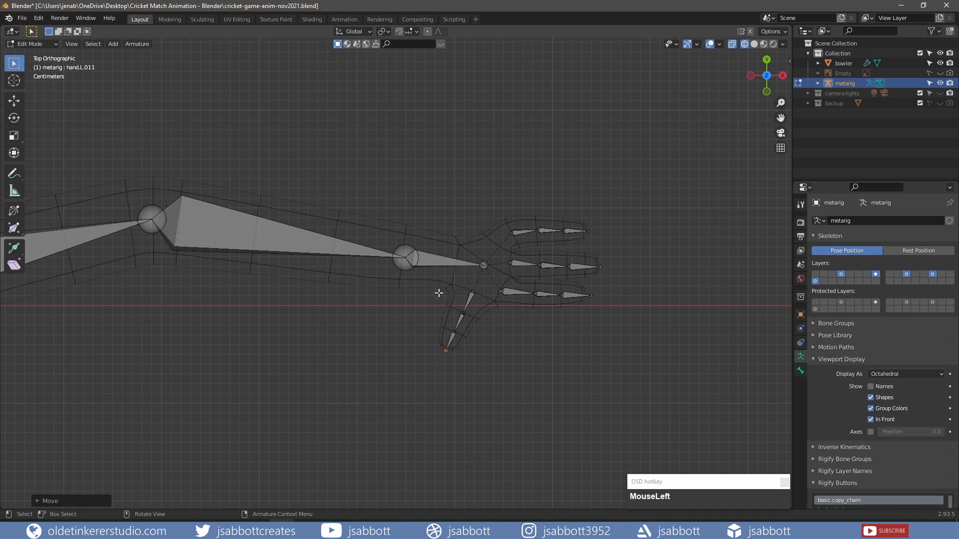
# Symmetrize all of the left hand's thumb and finger bones to the right hand
pyautogui.moveTo(439, 293); pyautogui.dragTo(493, 355)
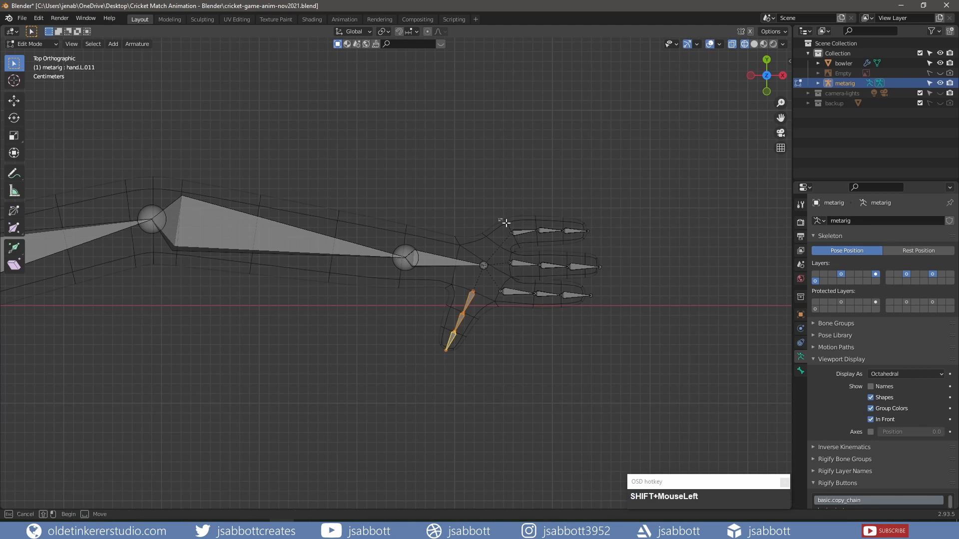
pyautogui.keyDown('shift'); pyautogui.moveTo(500, 221); pyautogui.dragTo(614, 306); pyautogui.keyUp('shift')
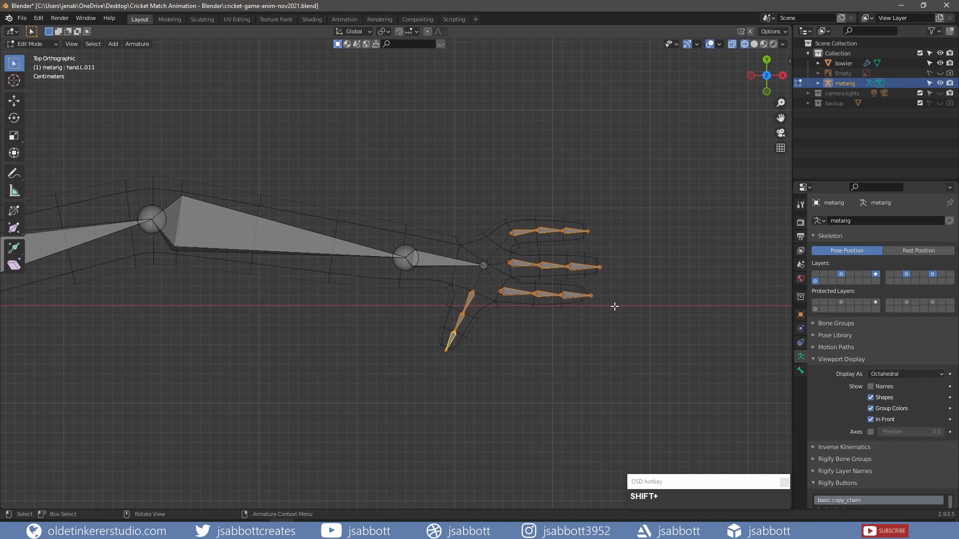
pyautogui.rightClick(547, 295)
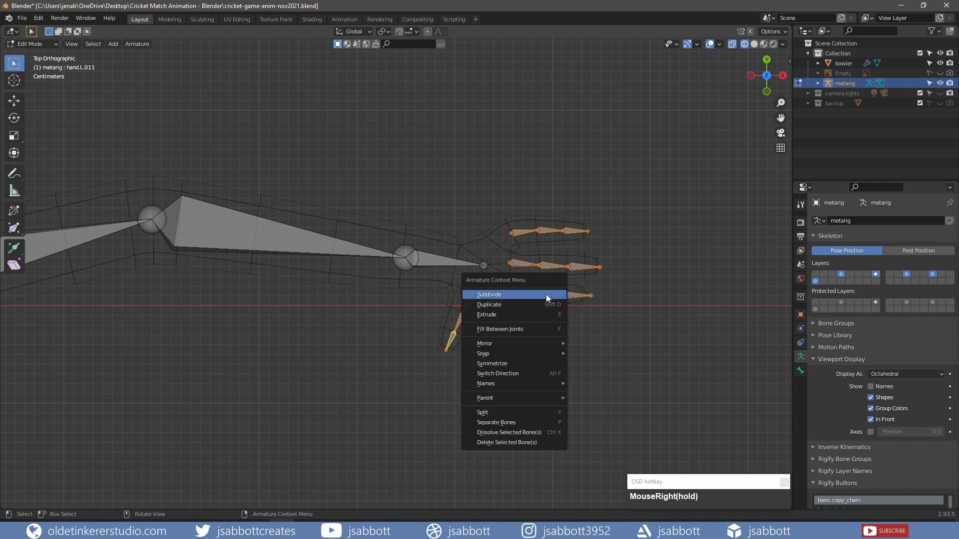
pyautogui.click(526, 361)
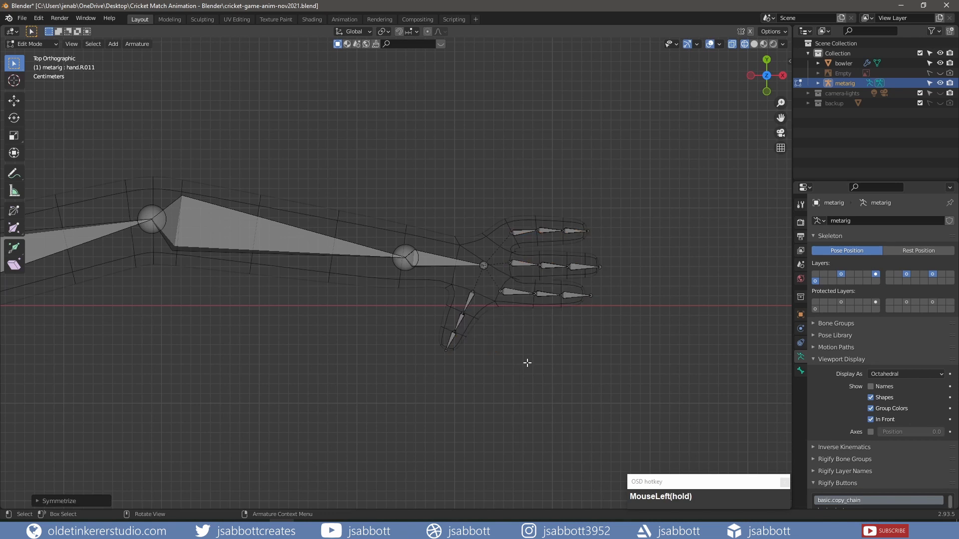
# Return the metarig to Object Mode and show the whole character in solid shading
pyautogui.scroll(-5, 331, 406)
pyautogui.keyDown('shift'); pyautogui.moveTo(247, 389); pyautogui.dragTo(569, 306, button='middle'); pyautogui.keyUp('shift')
pyautogui.press('Tab')
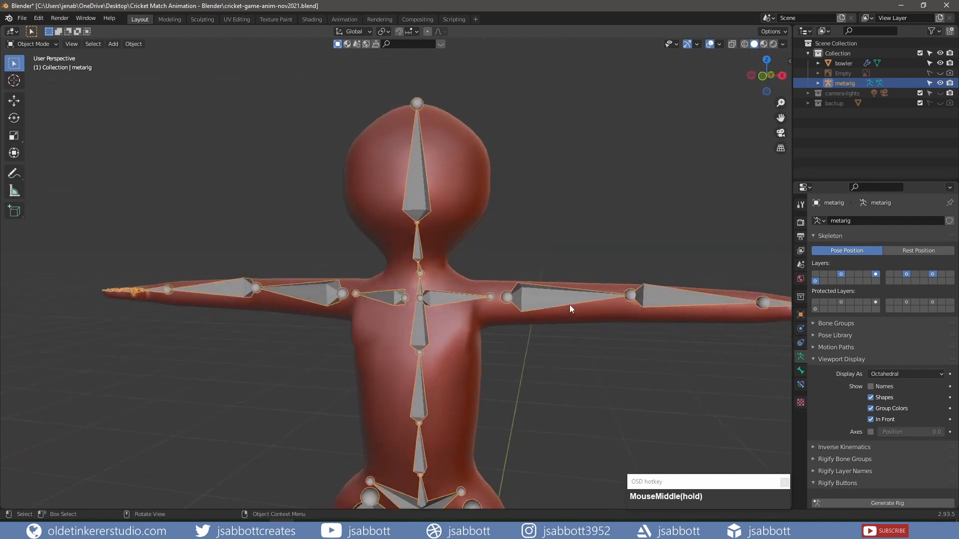
pyautogui.scroll(-2, 571, 335)
pyautogui.scroll(-3, 567, 331)
pyautogui.keyDown('shift'); pyautogui.moveTo(562, 358); pyautogui.dragTo(549, 272, button='middle'); pyautogui.keyUp('shift')
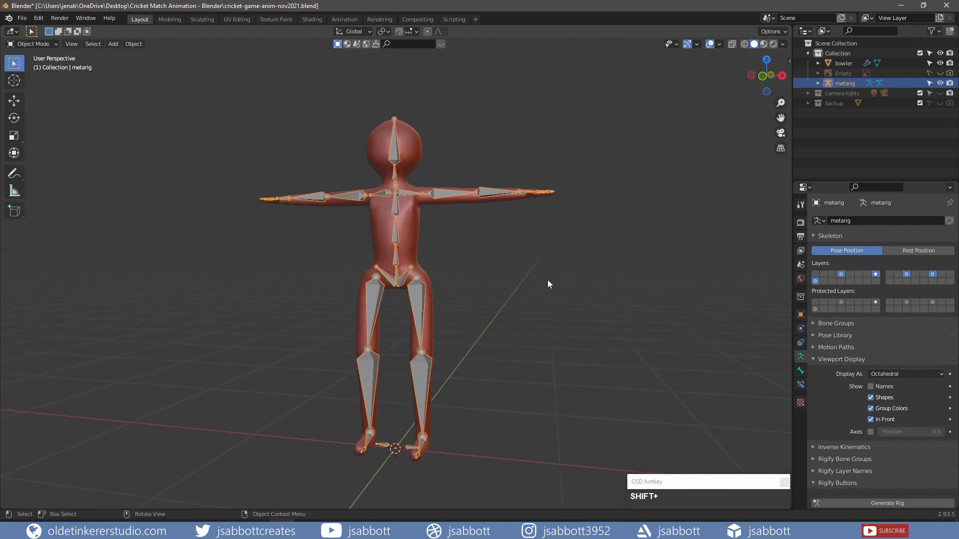
# Apply the Skin and Subdivision modifiers on the bowler mesh
pyautogui.click(410, 226)
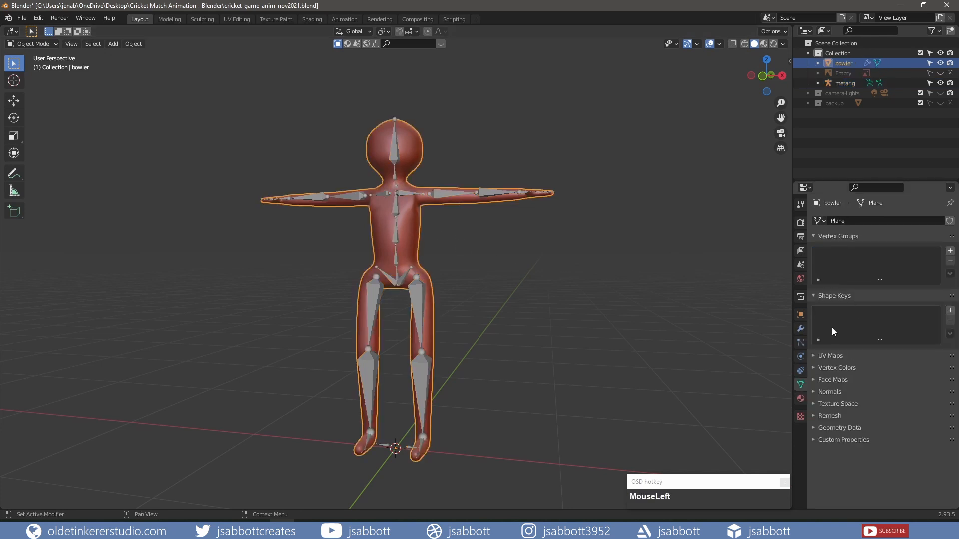
pyautogui.click(801, 329)
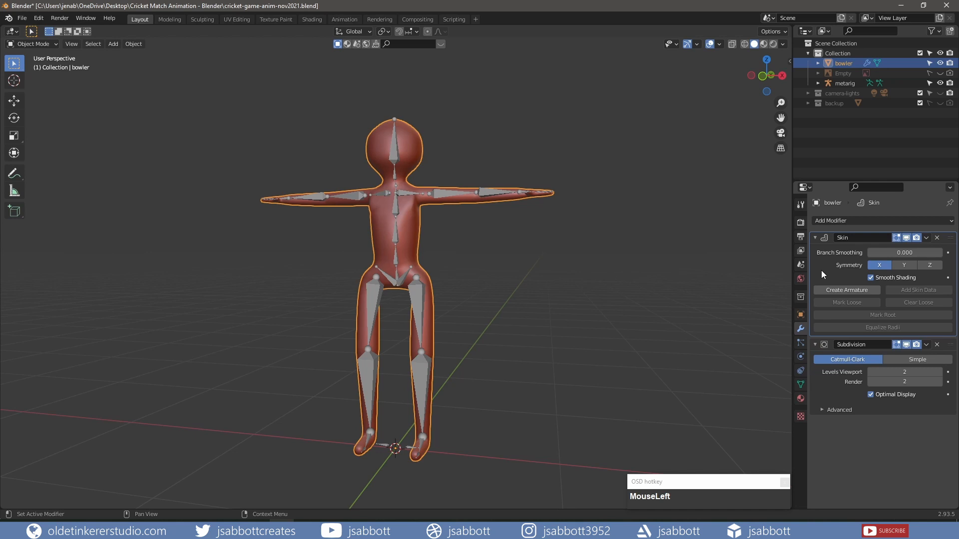
pyautogui.hotkey('ctrl', 'a')
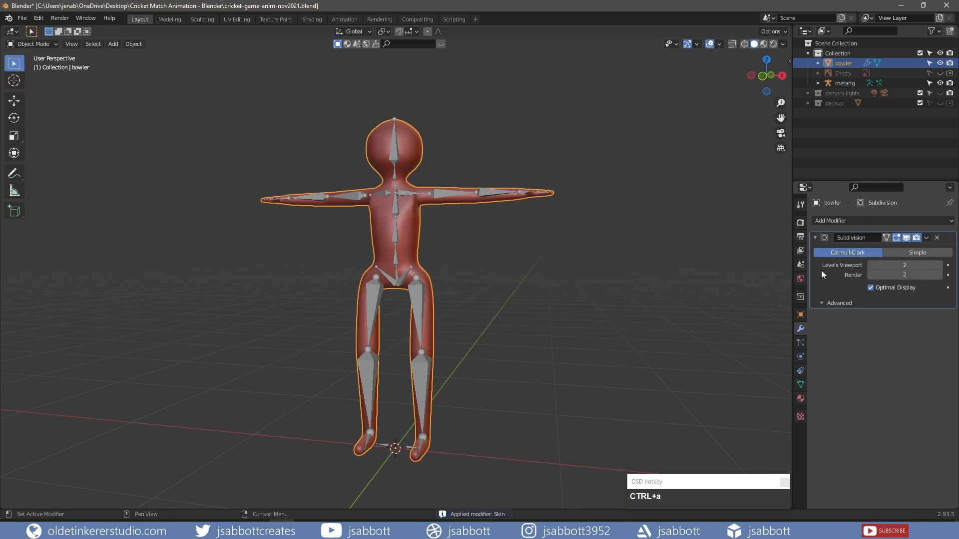
pyautogui.hotkey('ctrl', 'a')
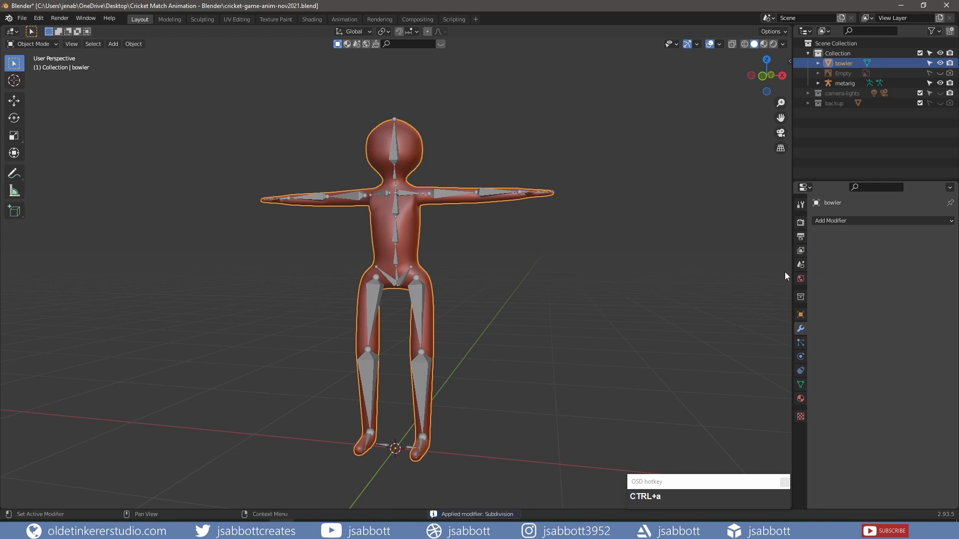
# Apply All Transforms to the bowler mesh and to the metarig
pyautogui.hotkey('ctrl', 'a')
pyautogui.click(549, 273)
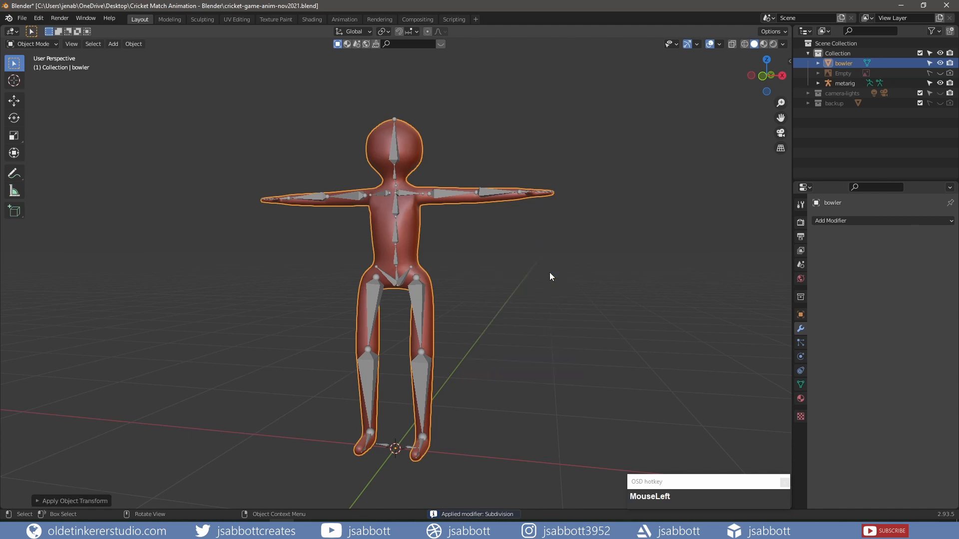
pyautogui.click(420, 292)
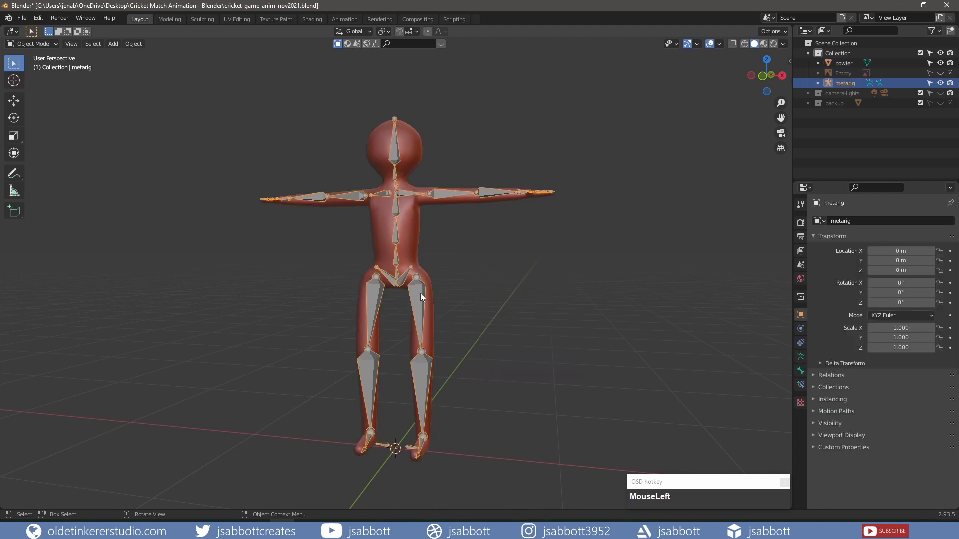
pyautogui.hotkey('ctrl', 'a')
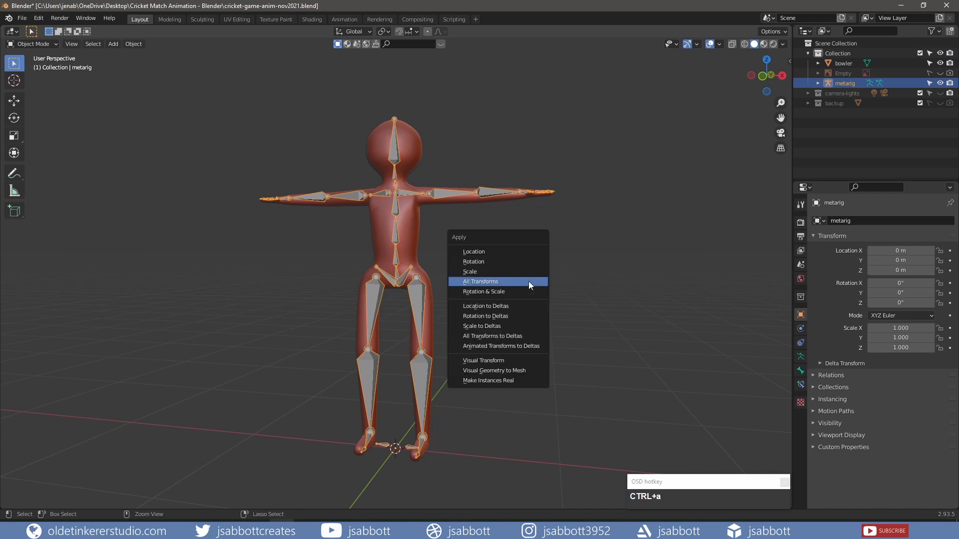
pyautogui.click(530, 285)
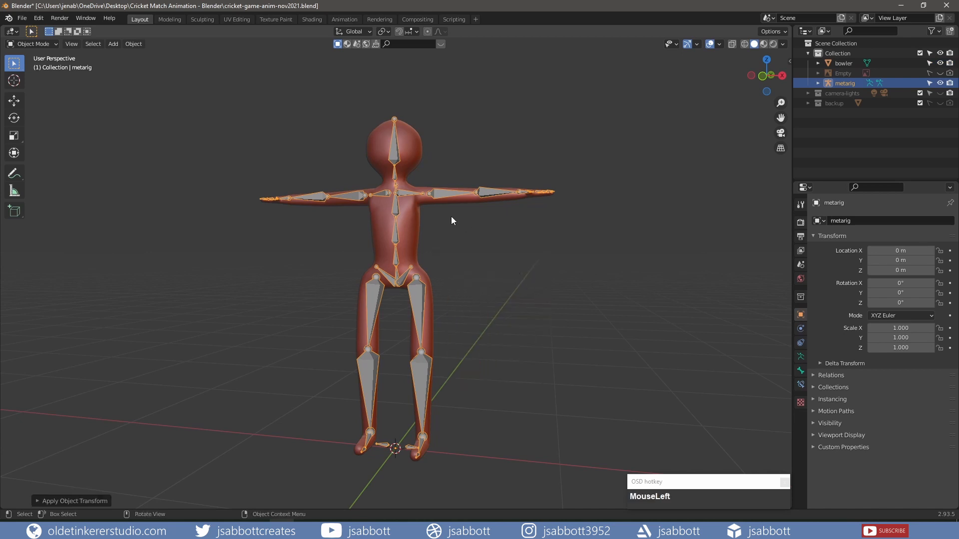
# Parent the bowler mesh to the metarig using Armature Deform With Automatic Weights
pyautogui.click(410, 225)
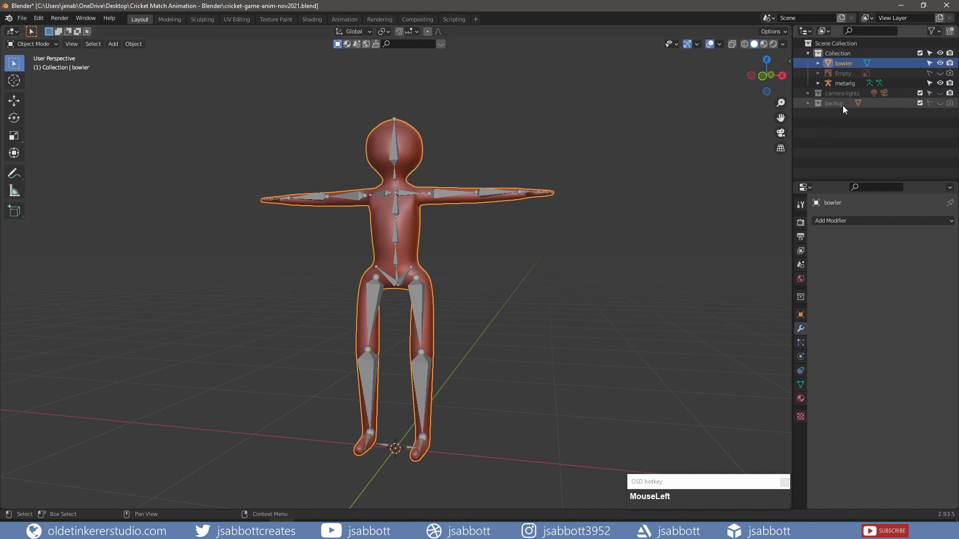
pyautogui.keyDown('ctrl'); pyautogui.click(844, 84); pyautogui.keyUp('ctrl')
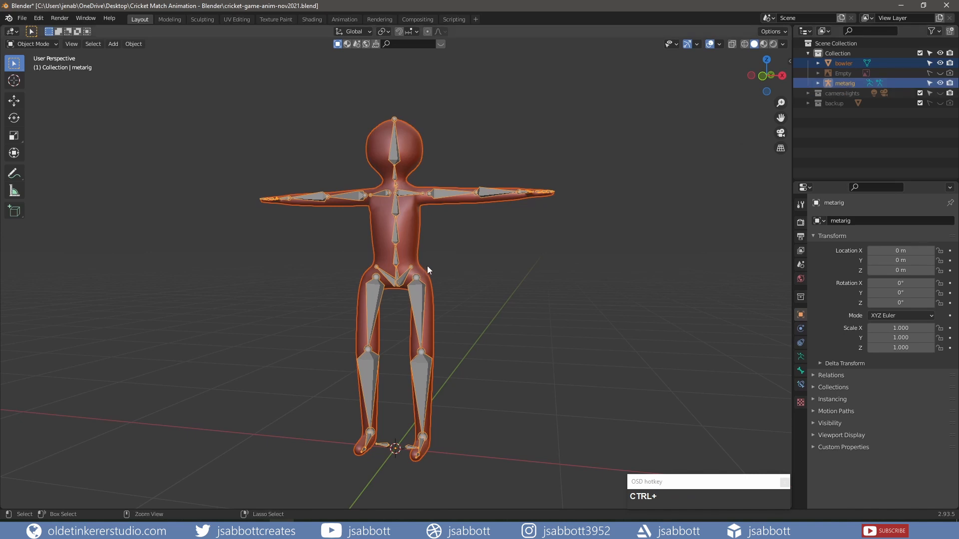
pyautogui.hotkey('ctrl', 'p')
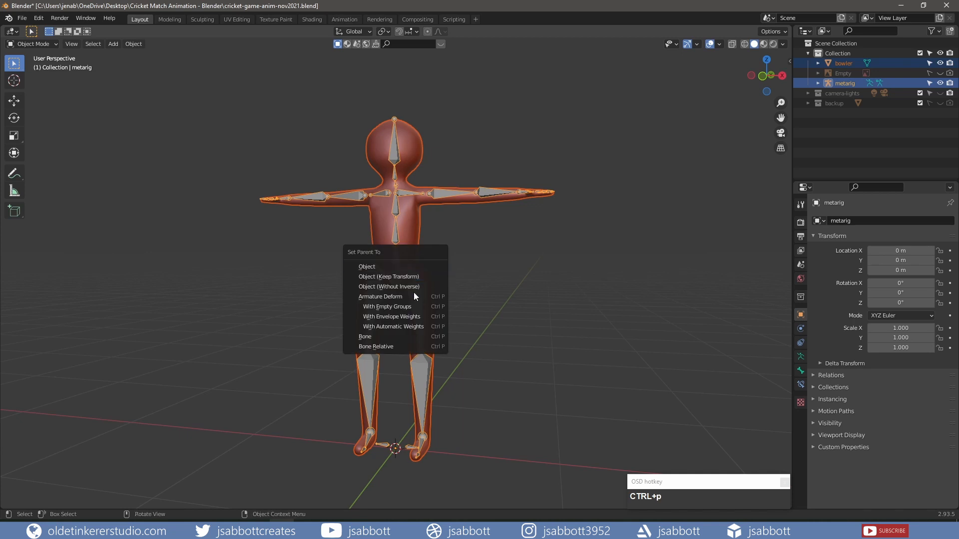
pyautogui.click(414, 327)
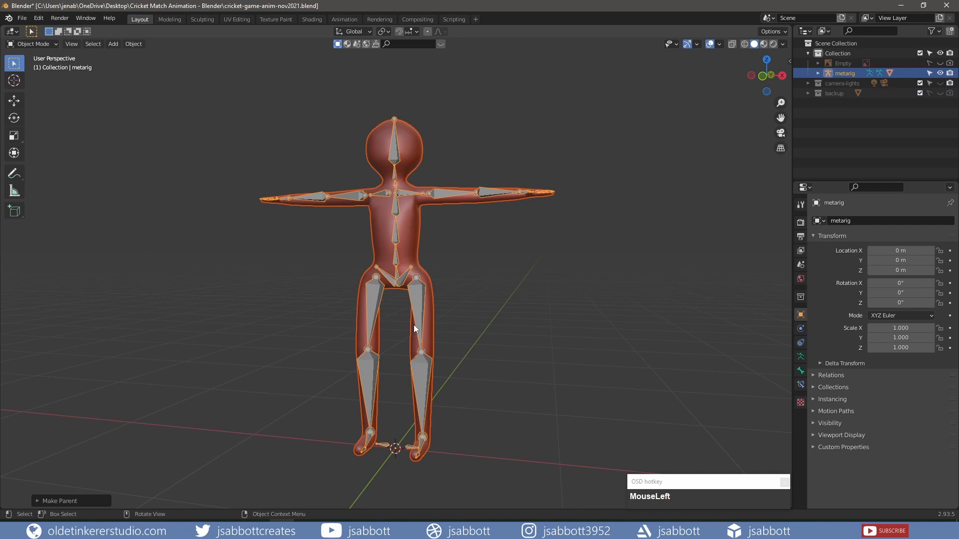
# Select only the metarig and switch it to Pose Mode
pyautogui.click(417, 290)
pyautogui.click(417, 290)
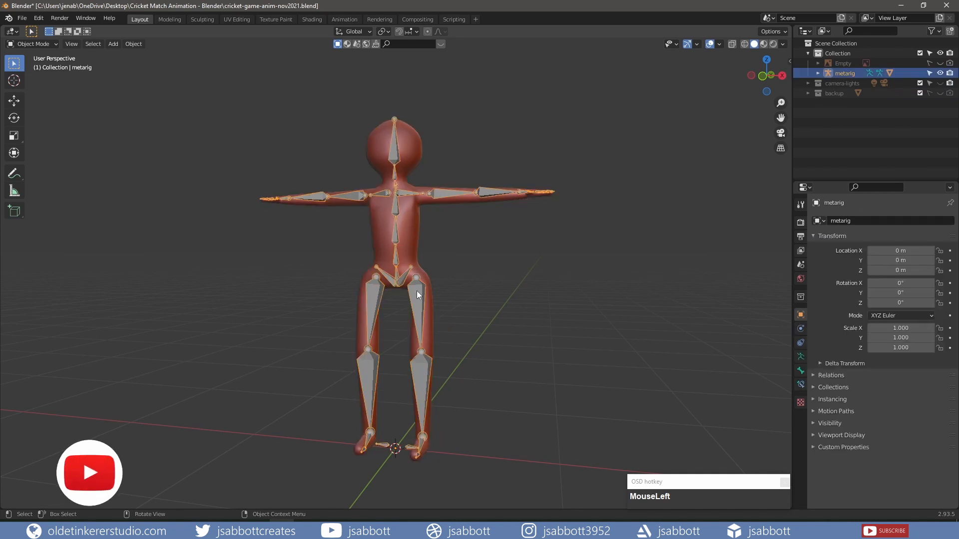
pyautogui.click(36, 45)
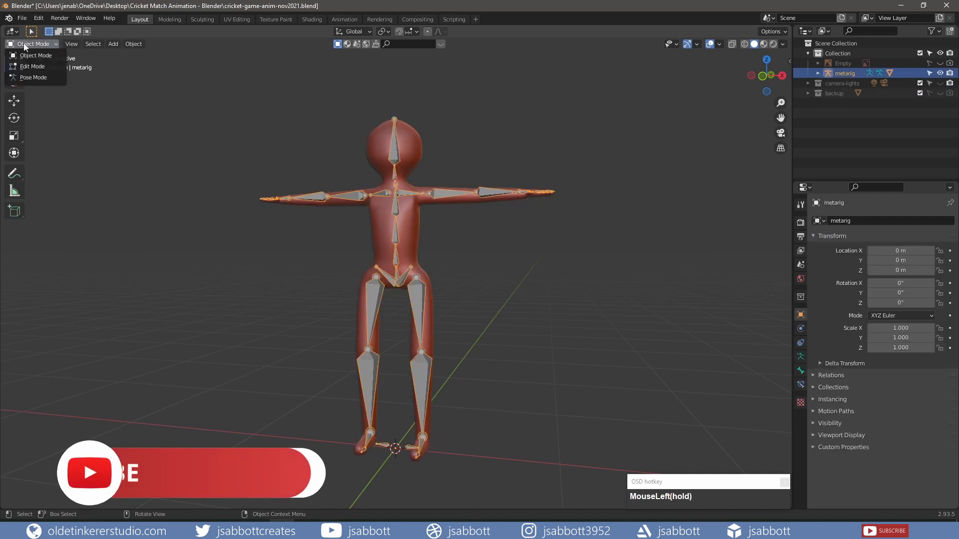
pyautogui.click(38, 77)
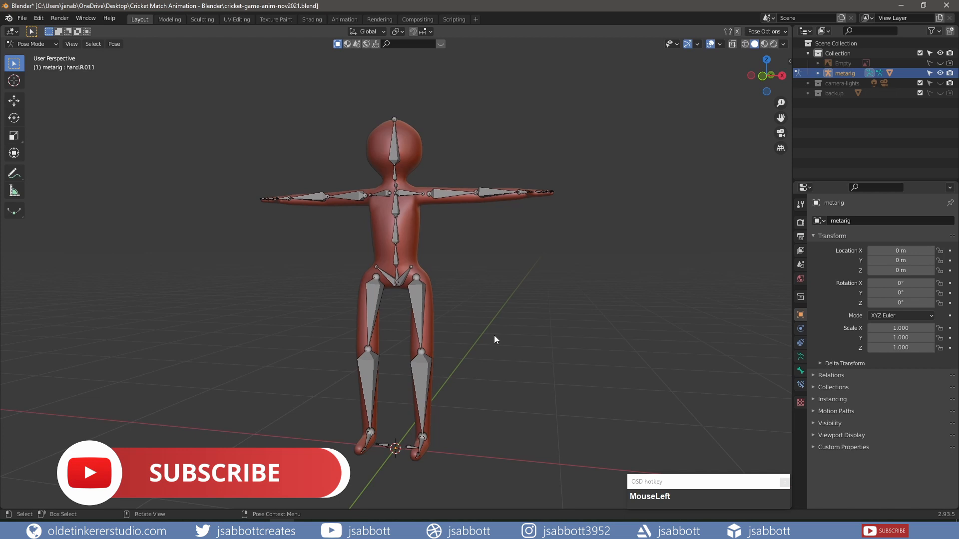
# In front view, test the rig by rotating the root spine bone at the pelvis, and undo the rotation
pyautogui.click(400, 288)
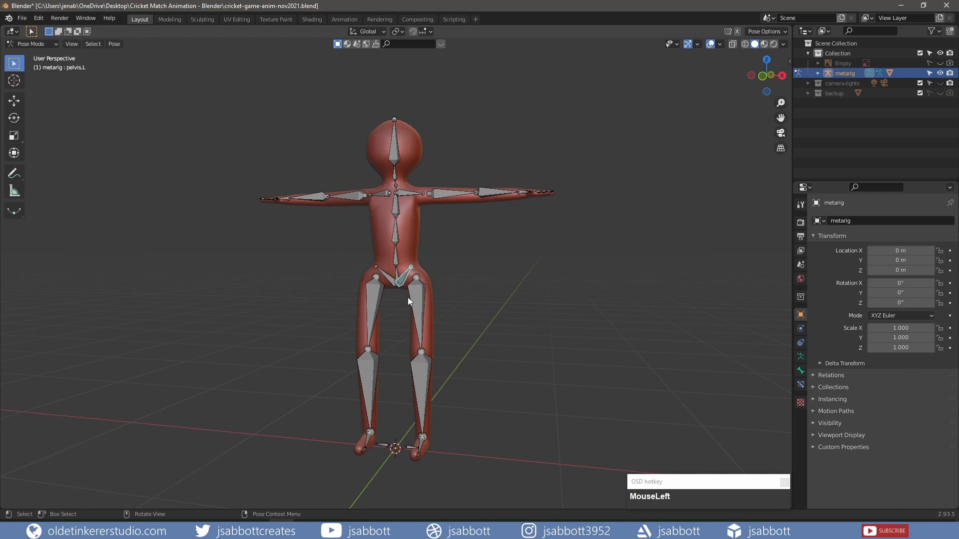
pyautogui.press('KP_1')
pyautogui.scroll(5, 407, 298)
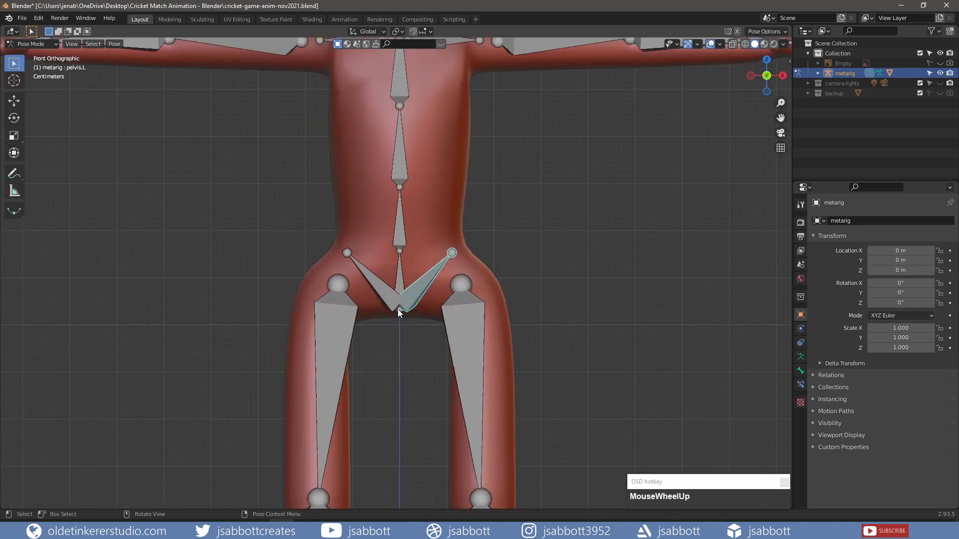
pyautogui.click(398, 310)
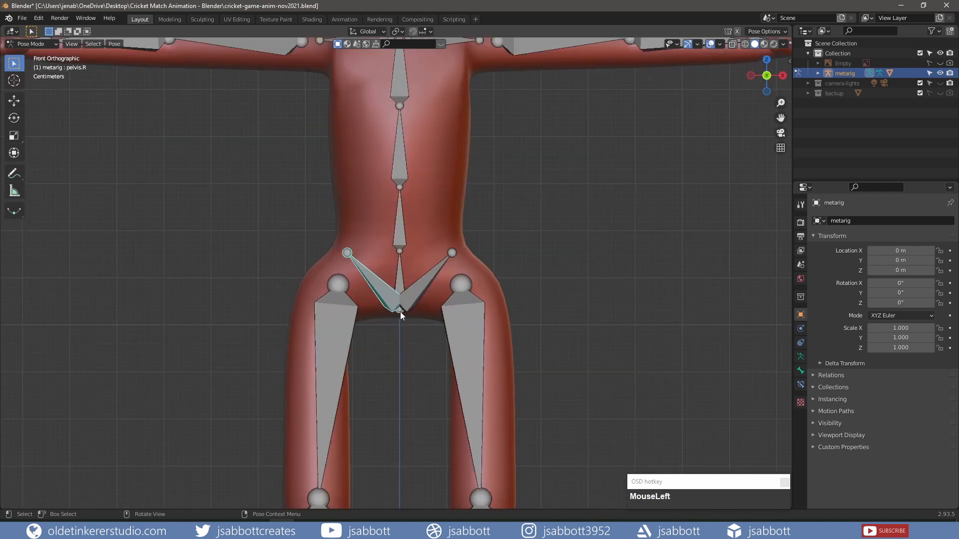
pyautogui.click(400, 311)
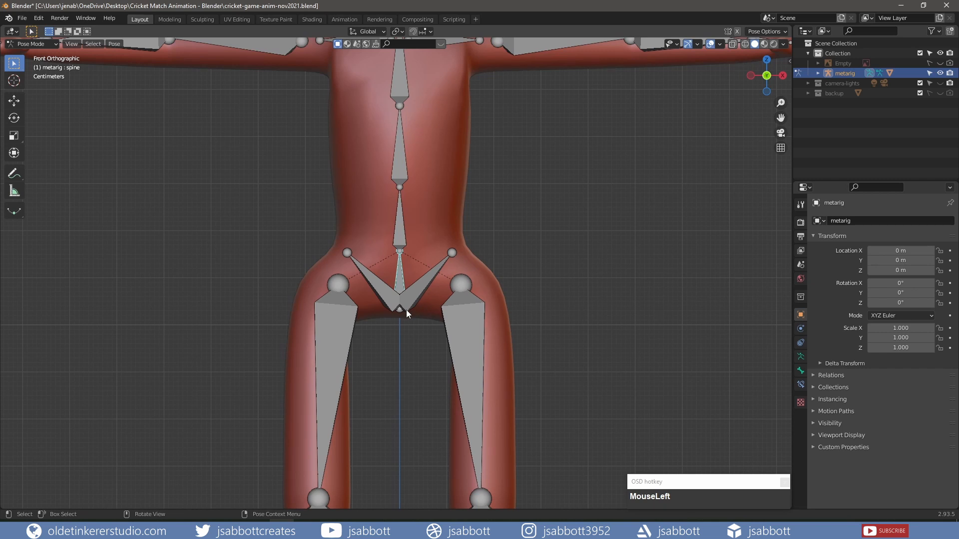
pyautogui.scroll(-6, 419, 312)
pyautogui.press('r')
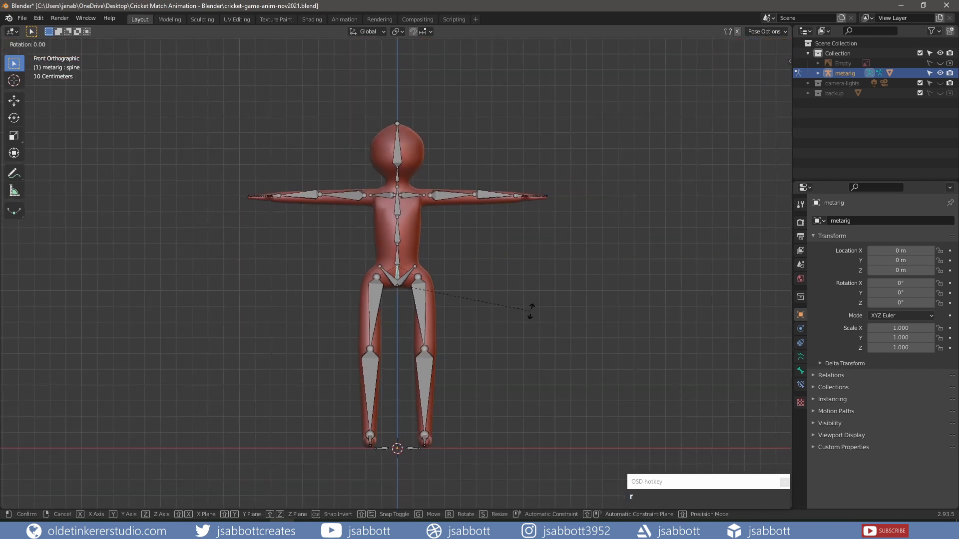
pyautogui.click(622, 207)
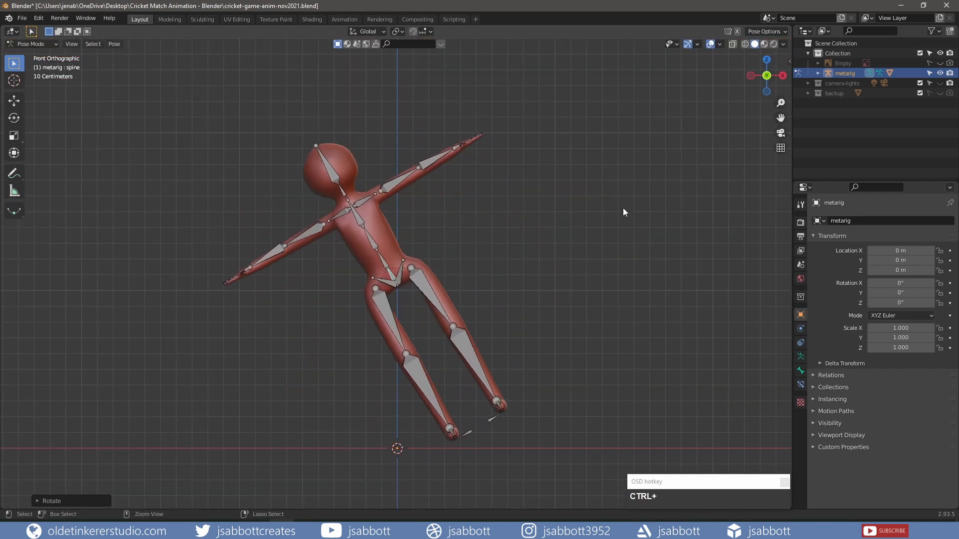
pyautogui.hotkey('ctrl', 'z')
# Test the arm deformation by rotating the left forearm bone, and undo the rotation
pyautogui.click(487, 195)
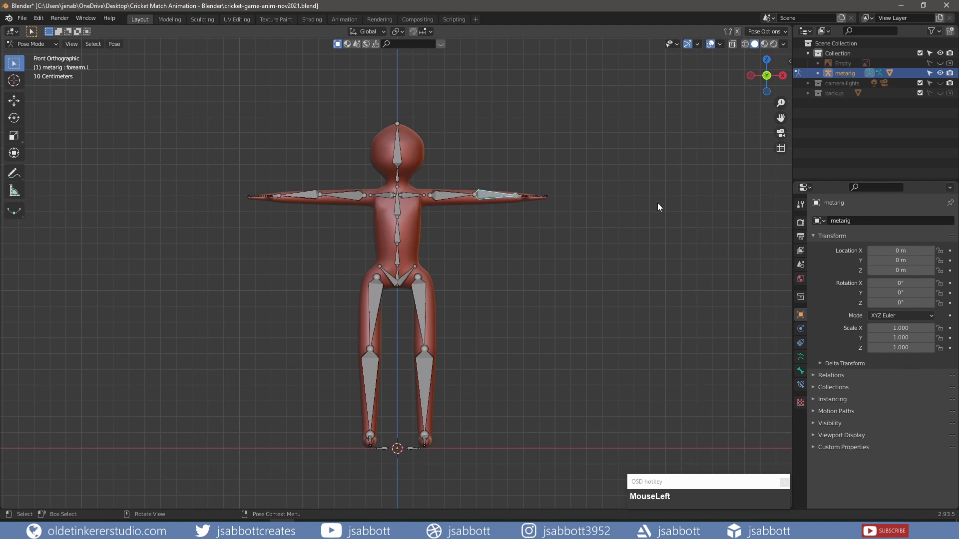
pyautogui.press('r')
pyautogui.click(606, 255)
pyautogui.hotkey('ctrl', 'z')
pyautogui.hotkey('ctrl', 'z')
# Test the leg deformation by bending the left leg at the knee, and undo the test rotations
pyautogui.click(397, 145)
pyautogui.moveTo(467, 151); pyautogui.dragTo(398, 320, button='middle')
pyautogui.click(398, 320)
pyautogui.press('r')
pyautogui.click(464, 410)
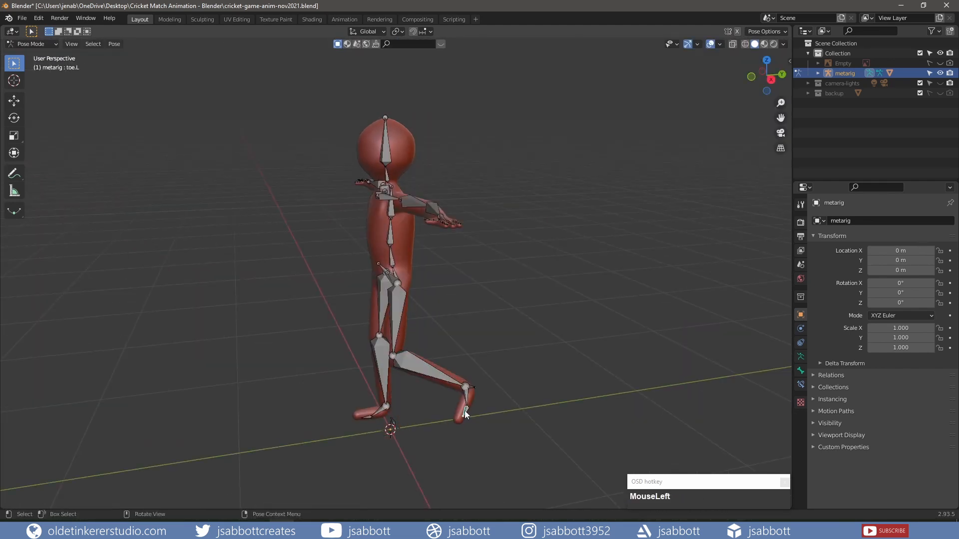
pyautogui.hotkey('alt', 'r')
pyautogui.press('r')
pyautogui.click(404, 339)
pyautogui.hotkey('ctrl', 'z')
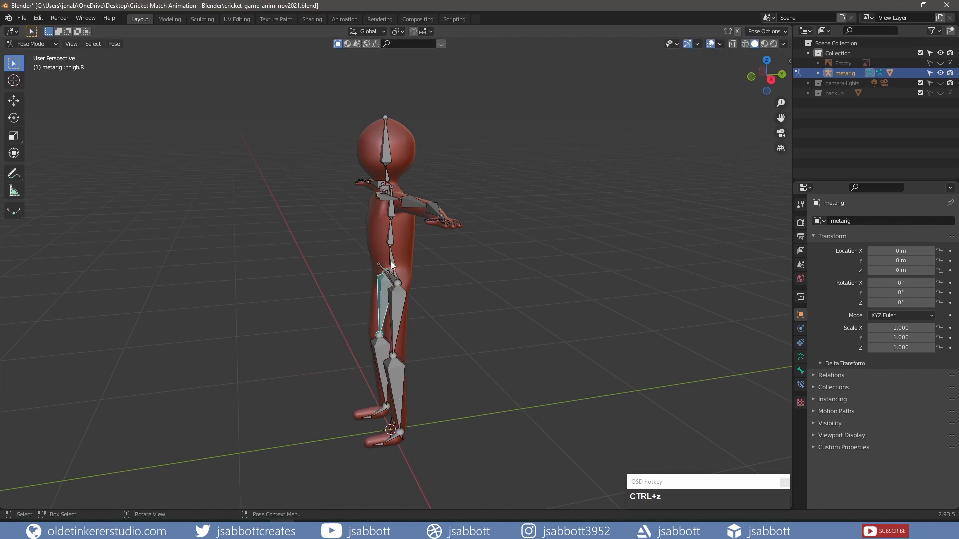
# Test the torso deformation by rotating the spine.001 bone, and undo the rotation
pyautogui.click(391, 256)
pyautogui.press('r')
pyautogui.click(308, 283)
pyautogui.hotkey('ctrl', 'z')
pyautogui.moveTo(308, 283); pyautogui.dragTo(519, 279, button='middle')
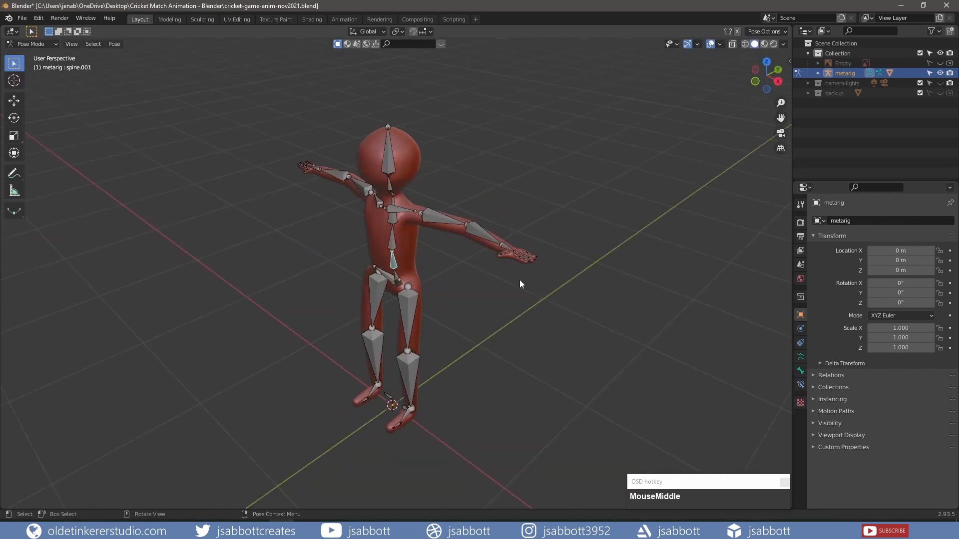
# Test the left hand by rotating the bones of its three fingers downward about the Y axis
pyautogui.scroll(8, 519, 280)
pyautogui.keyDown('shift'); pyautogui.click(496, 228); pyautogui.keyUp('shift')
pyautogui.hotkey('shift', 'r')
pyautogui.click(539, 332)
pyautogui.hotkey('ctrl', 'z')
pyautogui.keyDown('shift'); pyautogui.click(442, 217); pyautogui.keyUp('shift')
pyautogui.keyDown('shift'); pyautogui.click(463, 227); pyautogui.keyUp('shift')
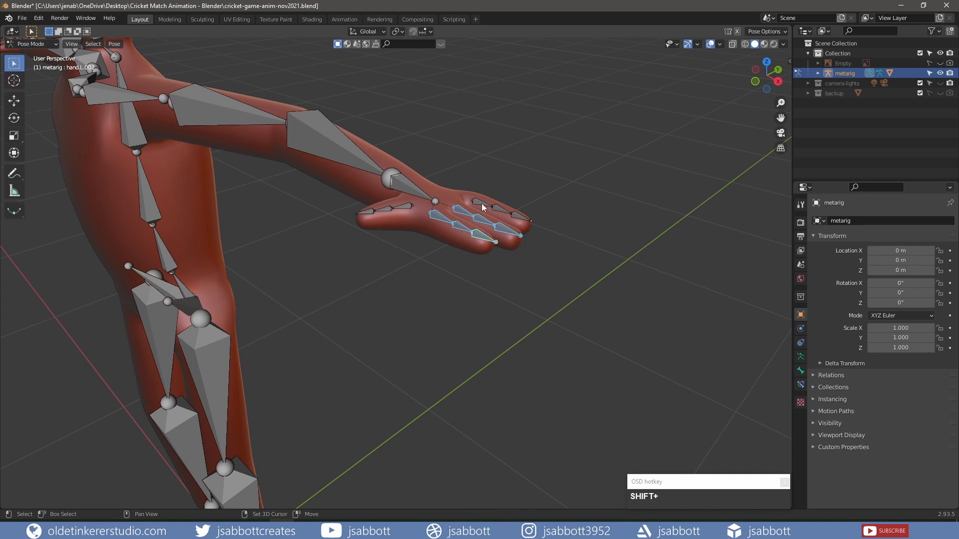
pyautogui.keyDown('shift'); pyautogui.click(483, 205); pyautogui.keyUp('shift')
pyautogui.press('r')
pyautogui.press('y')
pyautogui.click(442, 324)
# Curl the outer segments of the left hand's three fingers toward the palm about the Y axis
pyautogui.moveTo(442, 325); pyautogui.dragTo(436, 300, button='middle')
pyautogui.moveTo(539, 175); pyautogui.dragTo(481, 217)
pyautogui.keyDown('ctrl'); pyautogui.moveTo(534, 144); pyautogui.dragTo(491, 155); pyautogui.keyUp('ctrl')
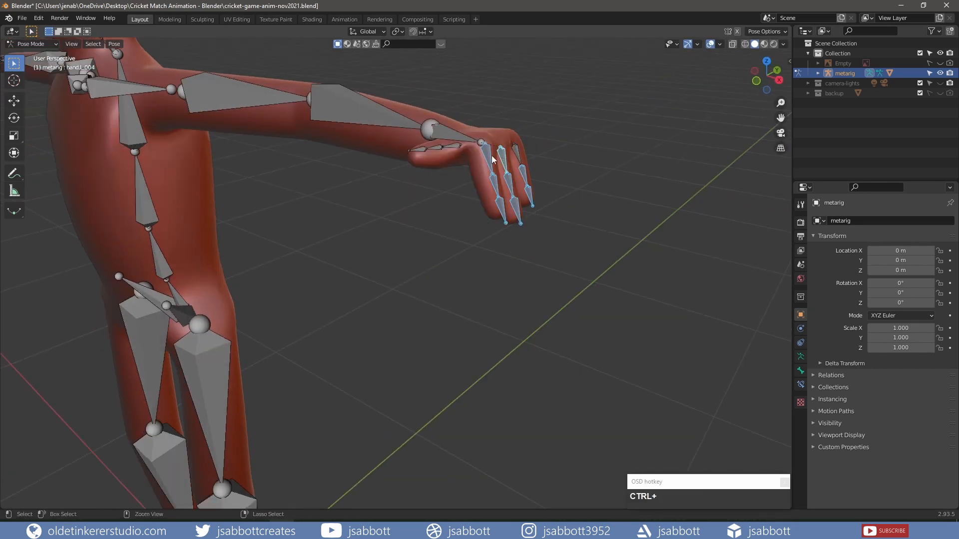
pyautogui.keyDown('shift'); pyautogui.click(501, 207); pyautogui.keyUp('shift')
pyautogui.moveTo(617, 295); pyautogui.dragTo(662, 311, button='middle')
pyautogui.press('r')
pyautogui.press('y')
pyautogui.click(556, 156)
# Rotate the left thumb's base and outer bones about the X axis to test their deformation
pyautogui.moveTo(555, 156); pyautogui.dragTo(563, 187, button='middle')
pyautogui.click(599, 316)
pyautogui.press('r')
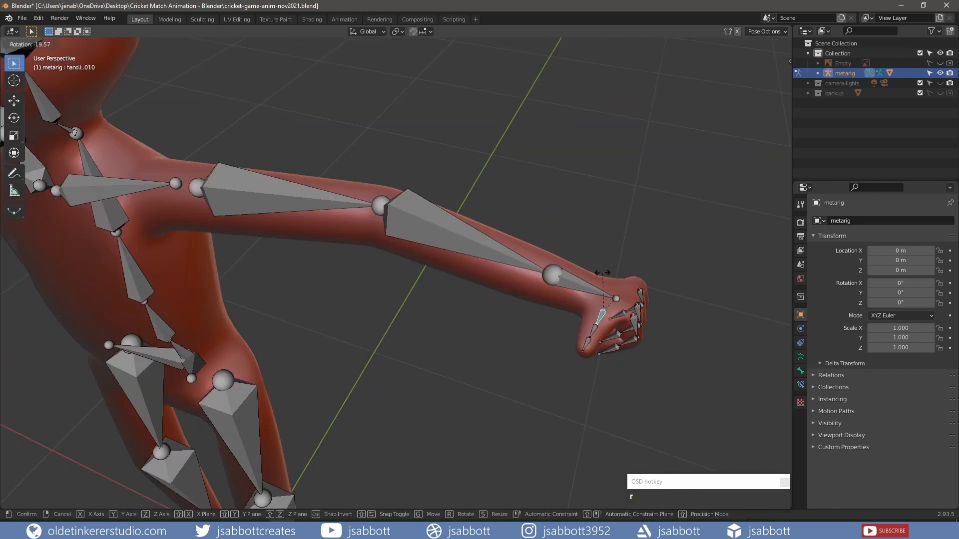
pyautogui.press('x')
pyautogui.click(694, 75)
pyautogui.click(586, 332)
pyautogui.press('r')
pyautogui.press('x')
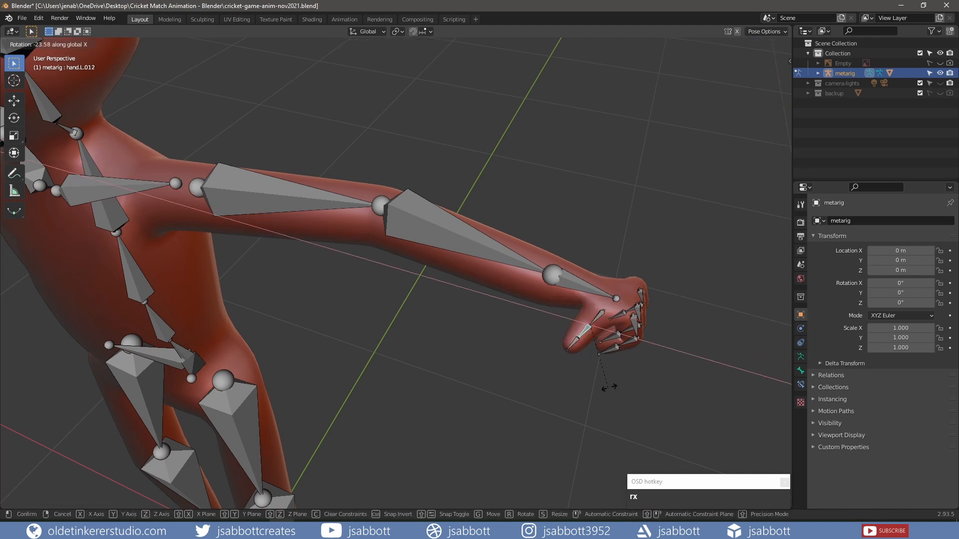
pyautogui.click(529, 382)
# Undo all of the test rotations on the left hand's fingers and thumb
pyautogui.moveTo(529, 382); pyautogui.dragTo(543, 350, button='middle')
pyautogui.hotkey('ctrl', 'z')
pyautogui.hotkey('ctrl', 'z')
pyautogui.hotkey('ctrl', 'z')
pyautogui.hotkey('ctrl', 'z')
pyautogui.hotkey('ctrl', 'z')
pyautogui.hotkey('ctrl', 'z')
pyautogui.hotkey('ctrl', 'z')
pyautogui.hotkey('ctrl', 'z')
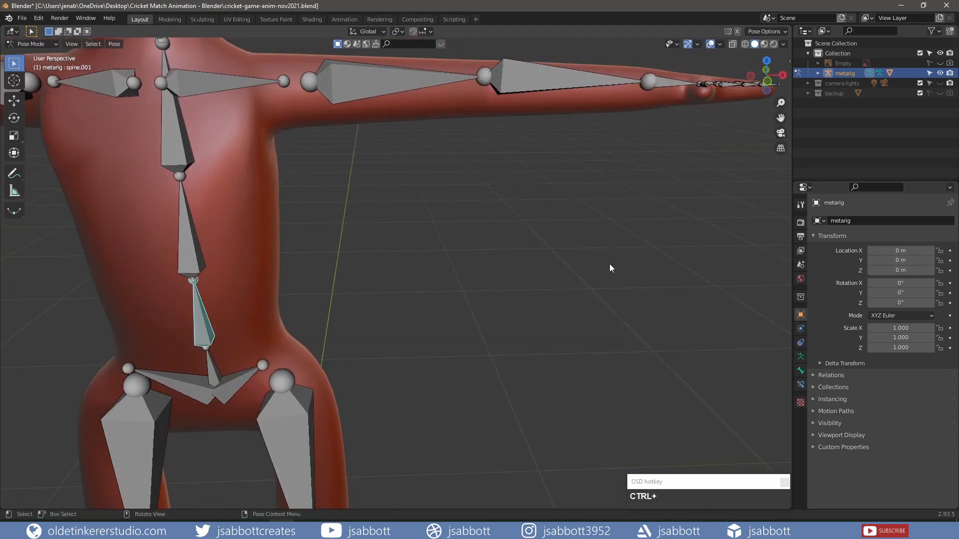
# Return the metarig to Object Mode and deselect everything
pyautogui.moveTo(609, 265); pyautogui.dragTo(586, 282, button='middle')
pyautogui.scroll(2, 580, 284)
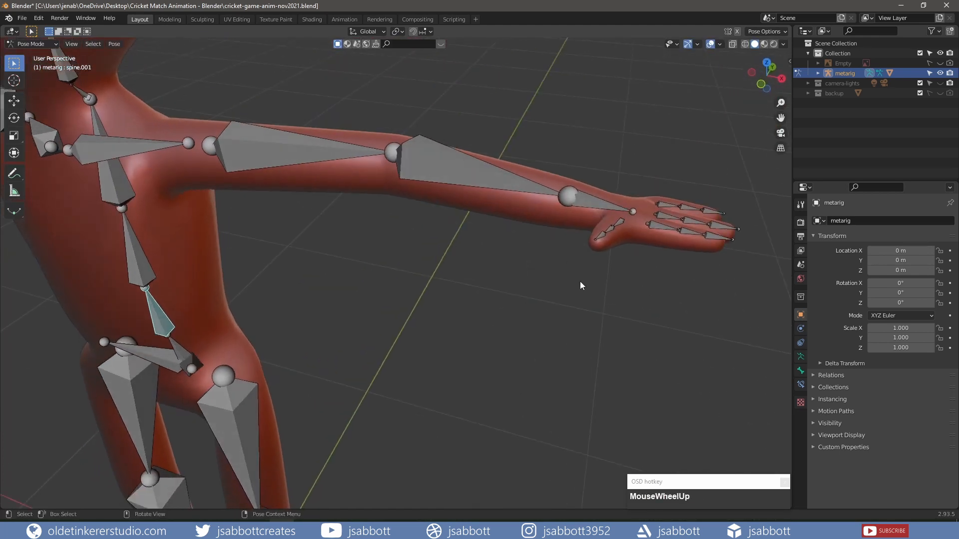
pyautogui.click(31, 44)
pyautogui.click(35, 56)
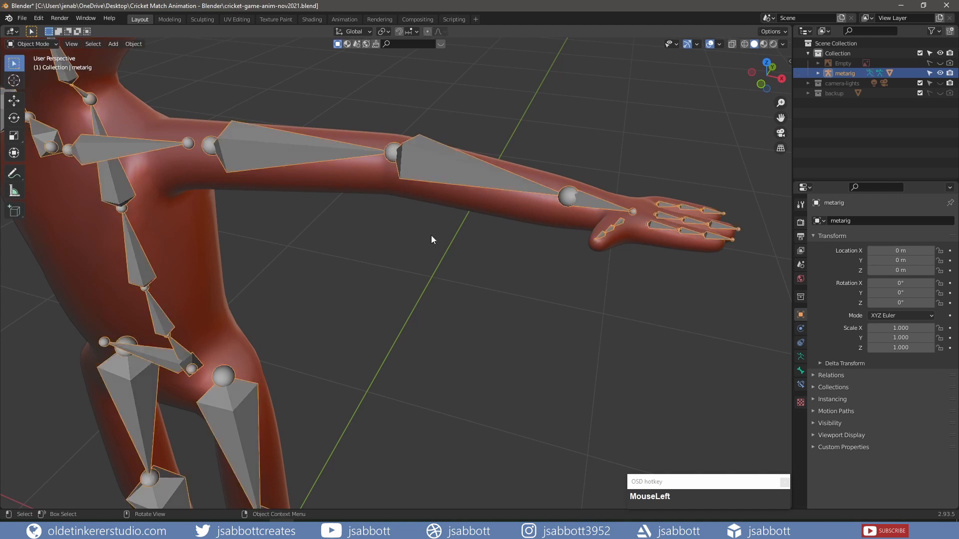
pyautogui.click(418, 263)
pyautogui.scroll(-5, 413, 262)
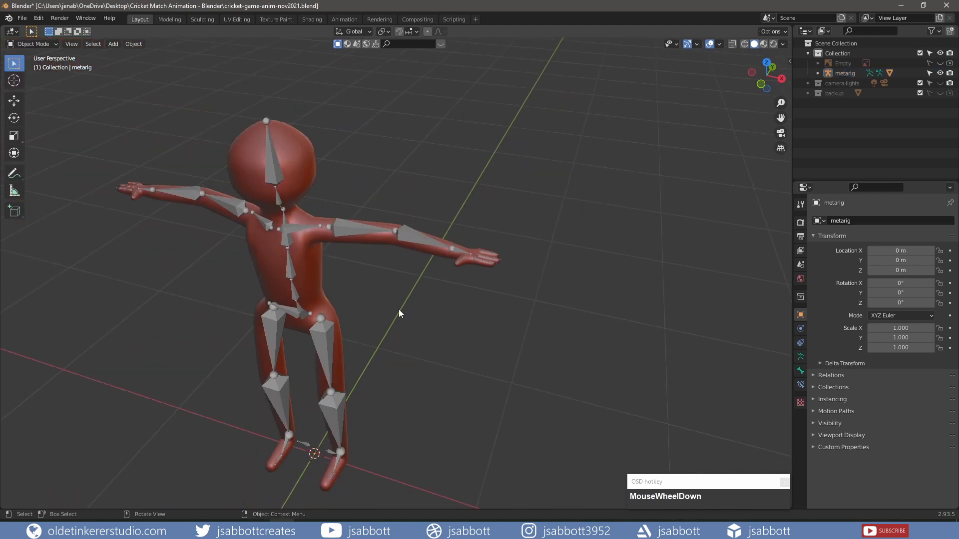
pyautogui.keyDown('shift'); pyautogui.moveTo(398, 310); pyautogui.dragTo(415, 281, button='middle'); pyautogui.keyUp('shift')
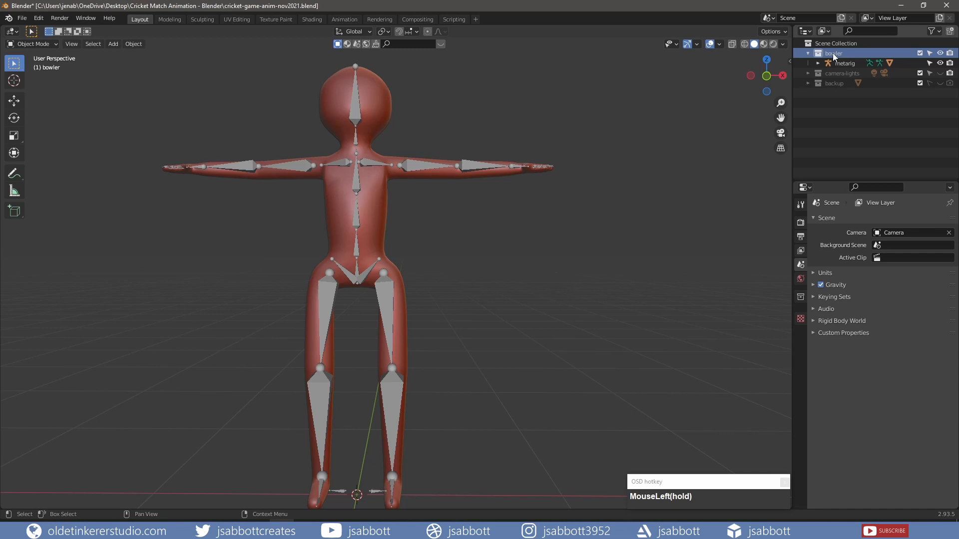
# Duplicate the bowler collection and rename the copy as batter
pyautogui.rightClick(832, 53)
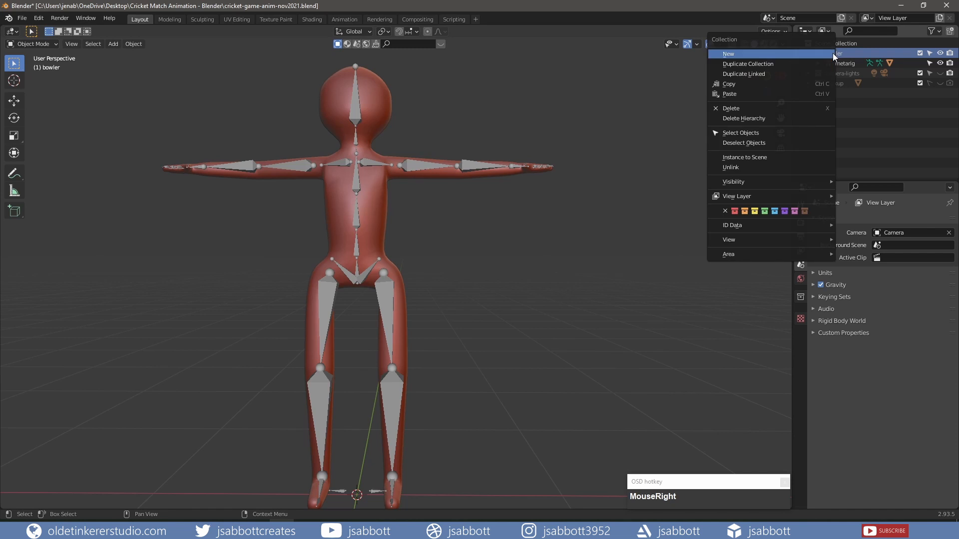
pyautogui.click(797, 67)
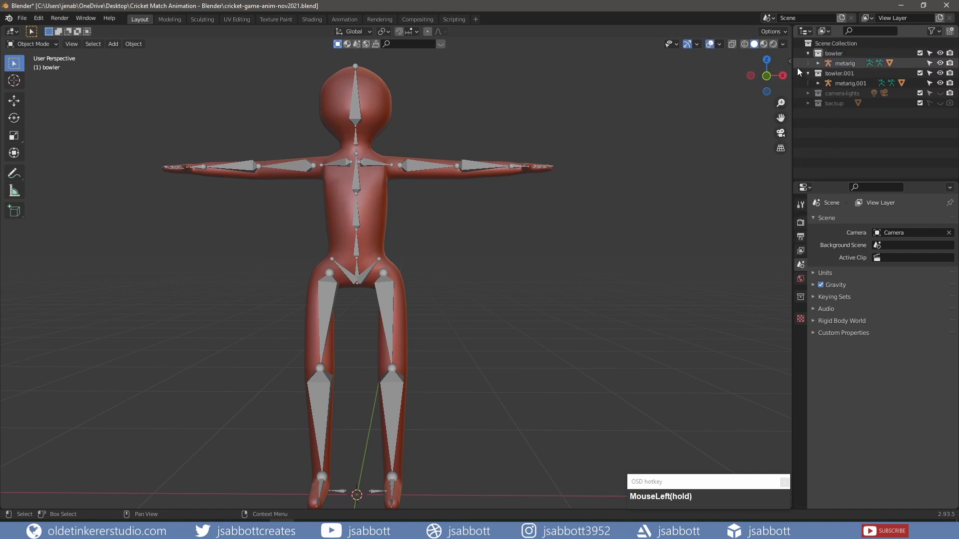
pyautogui.click(837, 73)
pyautogui.doubleClick(837, 73)
pyautogui.write('batt')
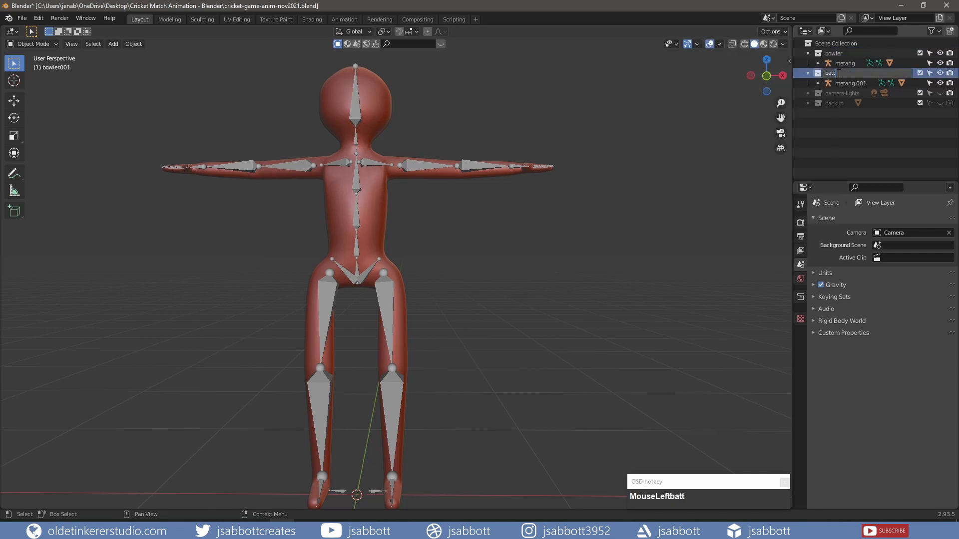
pyautogui.write('er')
pyautogui.press('Return')
# Select all objects in the batter collection and move them about 2.5 m along the X axis, beside the bowler
pyautogui.rightClick(837, 73)
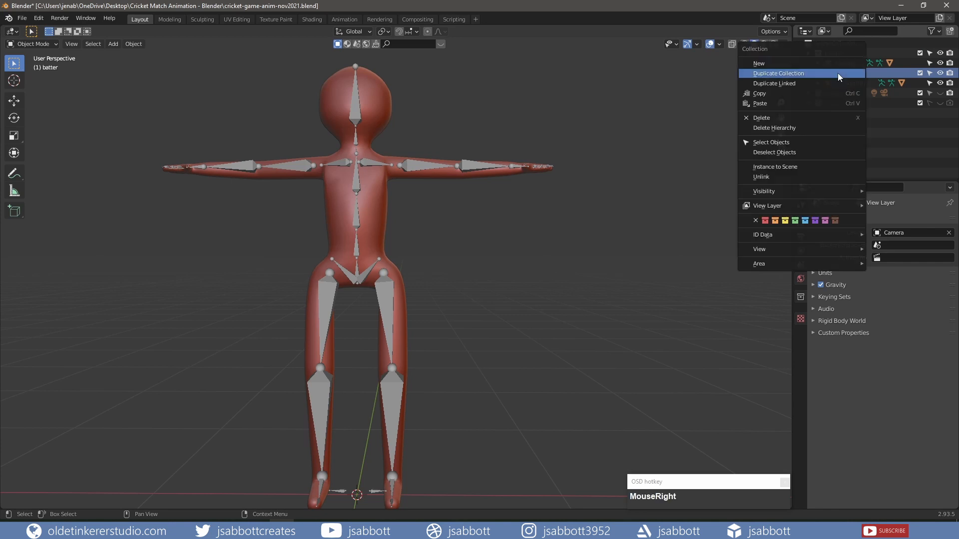
pyautogui.click(772, 142)
pyautogui.scroll(-4, 529, 225)
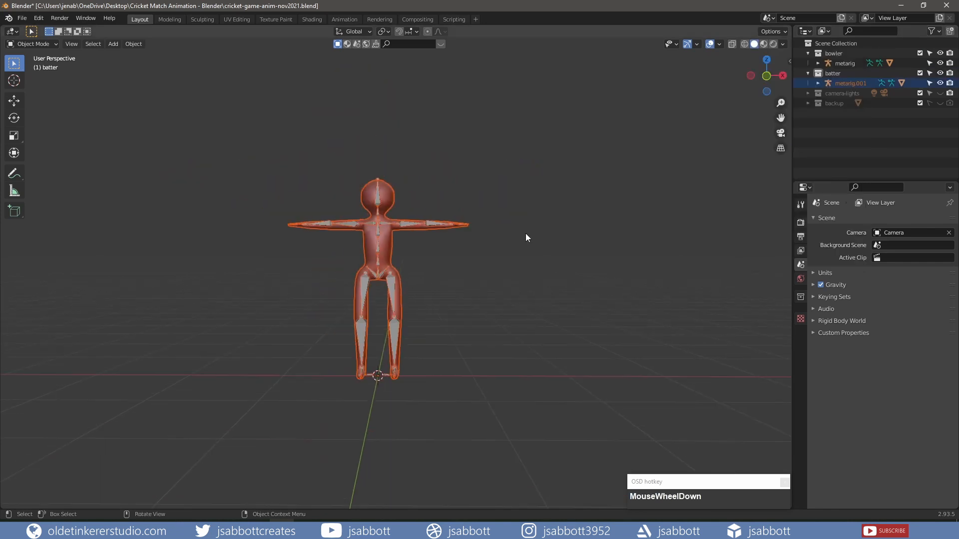
pyautogui.hotkey('shift', 'd')
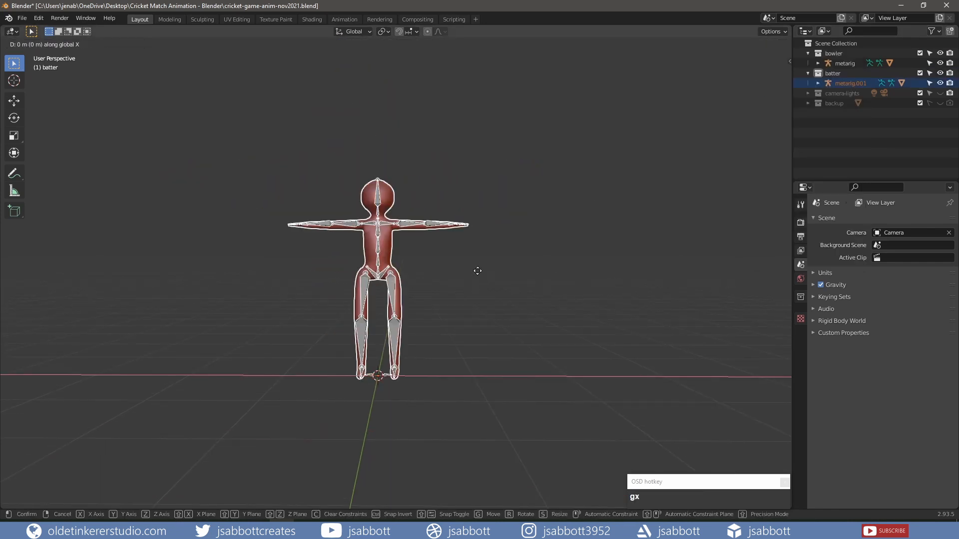
pyautogui.press('x')
pyautogui.click(715, 250)
pyautogui.keyDown('shift'); pyautogui.moveTo(715, 249); pyautogui.dragTo(602, 262, button='middle'); pyautogui.keyUp('shift')
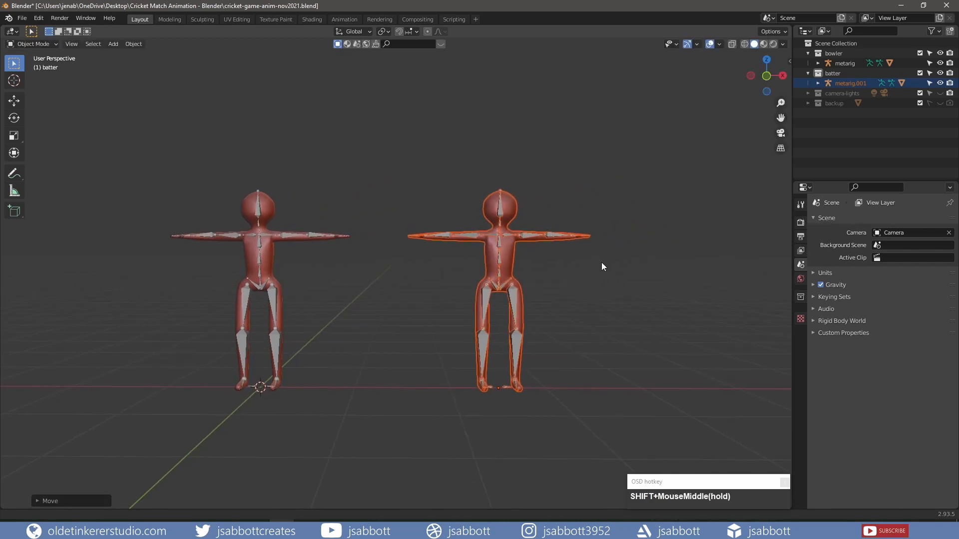
# Select the batter's armature and switch it to Pose Mode
pyautogui.click(531, 233)
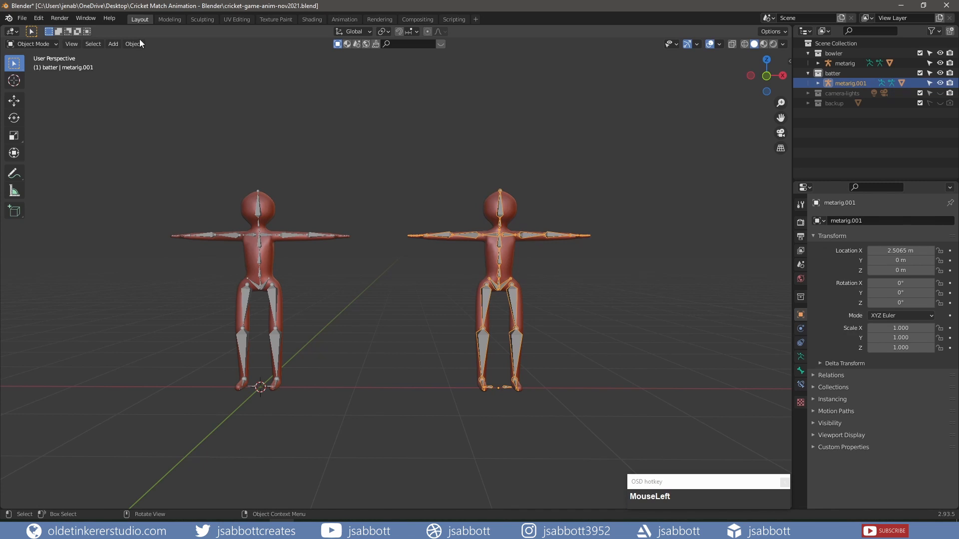
pyautogui.click(37, 45)
pyautogui.click(40, 79)
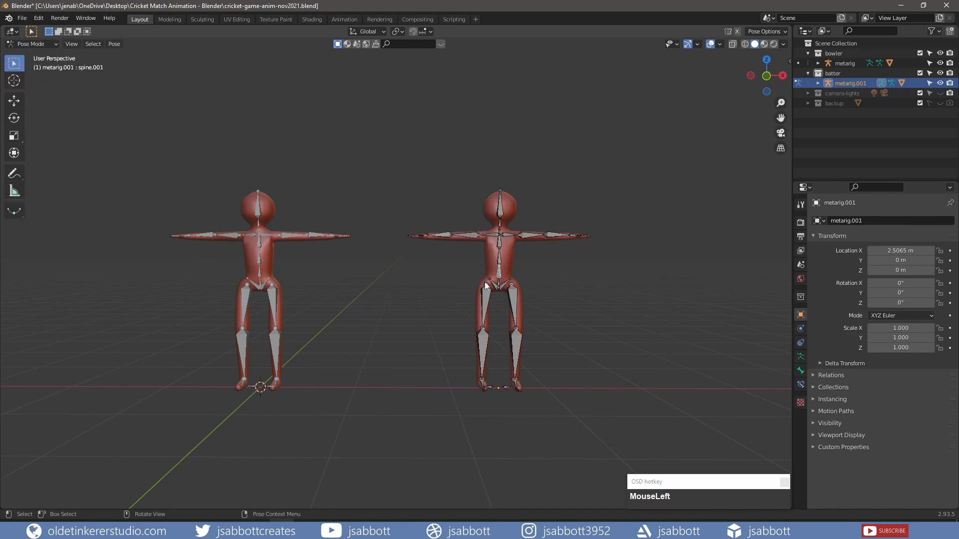
# Test the batter's rig by rotating a thigh bone and the right forearm bone, and undo the test rotations
pyautogui.moveTo(484, 281); pyautogui.dragTo(533, 348, button='middle')
pyautogui.press('r')
pyautogui.click(582, 285)
pyautogui.click(397, 246)
pyautogui.press('r')
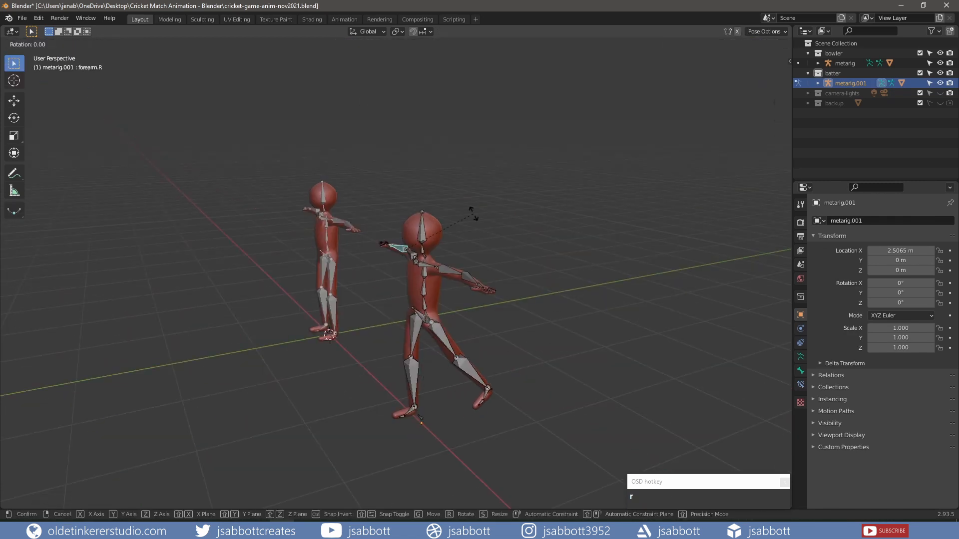
pyautogui.click(604, 248)
pyautogui.hotkey('ctrl', 'z')
pyautogui.hotkey('ctrl', 'z')
pyautogui.hotkey('ctrl', 'z')
# Return the batter's armature to Object Mode and save the file
pyautogui.click(33, 44)
pyautogui.click(35, 54)
pyautogui.moveTo(309, 359); pyautogui.dragTo(390, 325, button='middle')
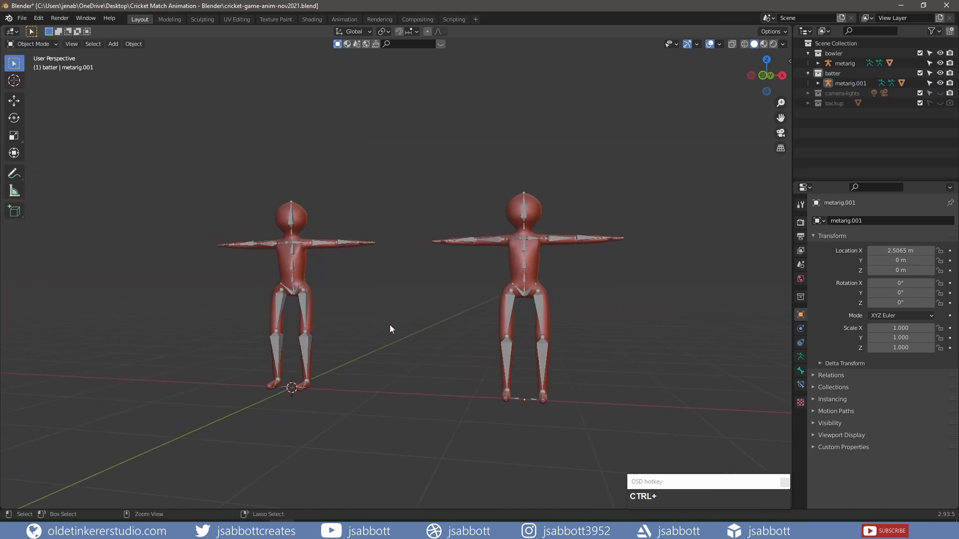
pyautogui.hotkey('ctrl', 's')
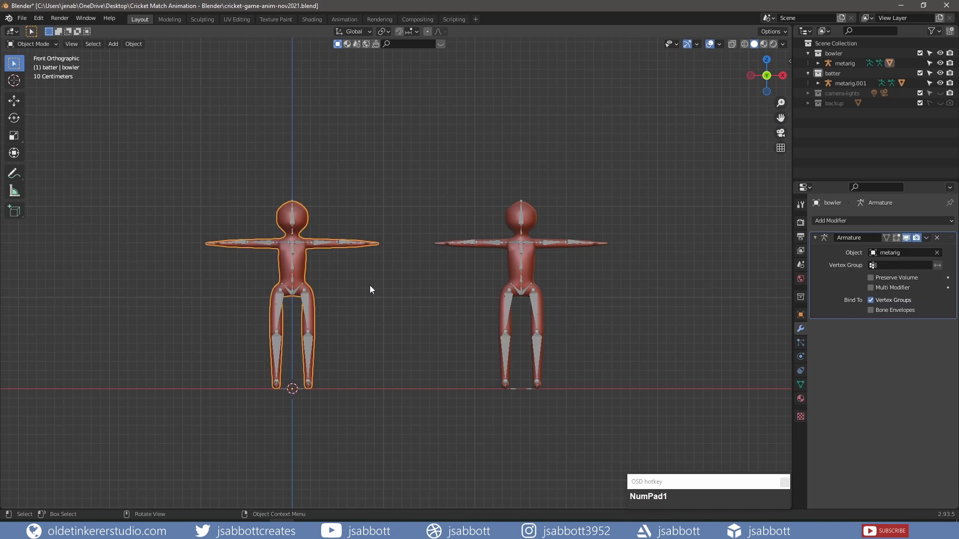
# Hide the bowler's metarig and put the bowler mesh into Edit Mode with face selection
pyautogui.scroll(4, 370, 284)
pyautogui.scroll(2, 291, 268)
pyautogui.keyDown('shift'); pyautogui.moveTo(291, 267); pyautogui.dragTo(501, 335, button='middle'); pyautogui.keyUp('shift')
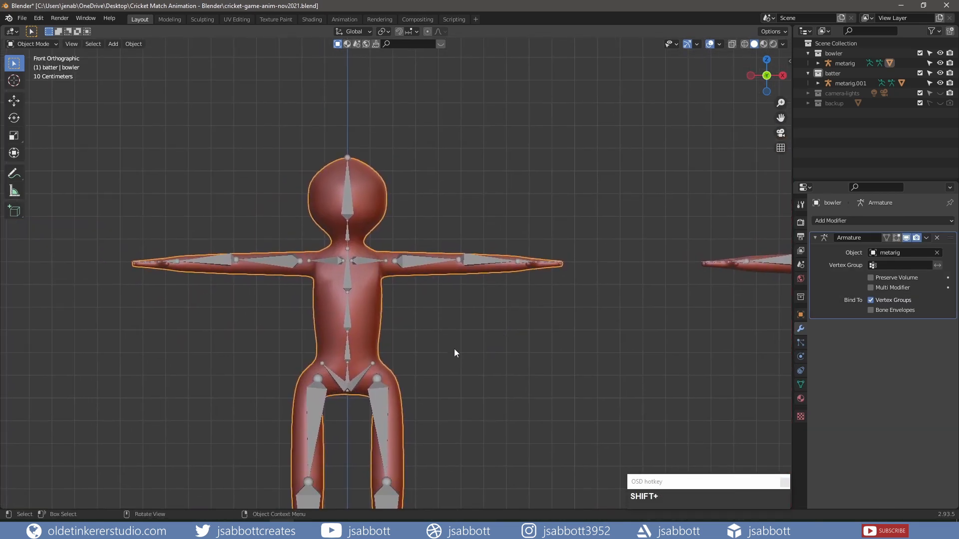
pyautogui.click(939, 63)
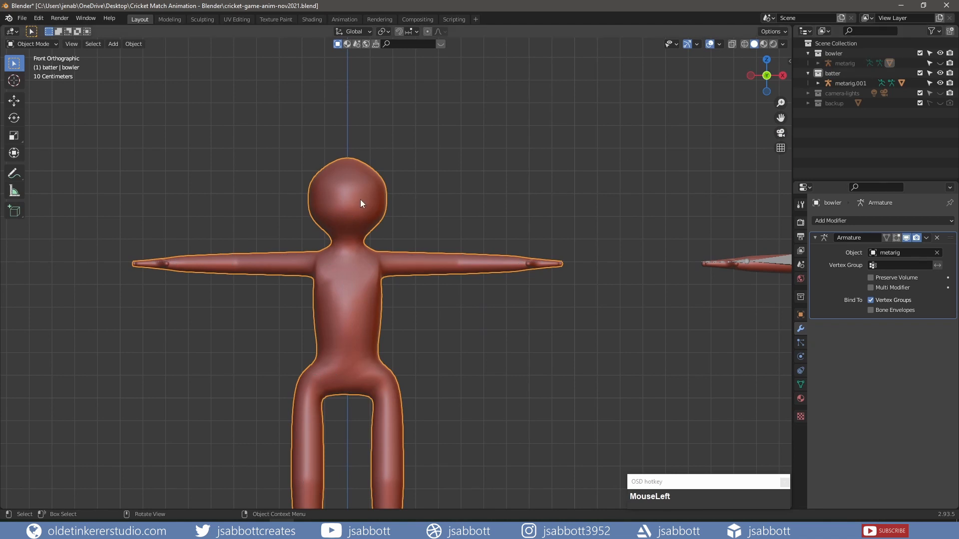
pyautogui.press('Tab')
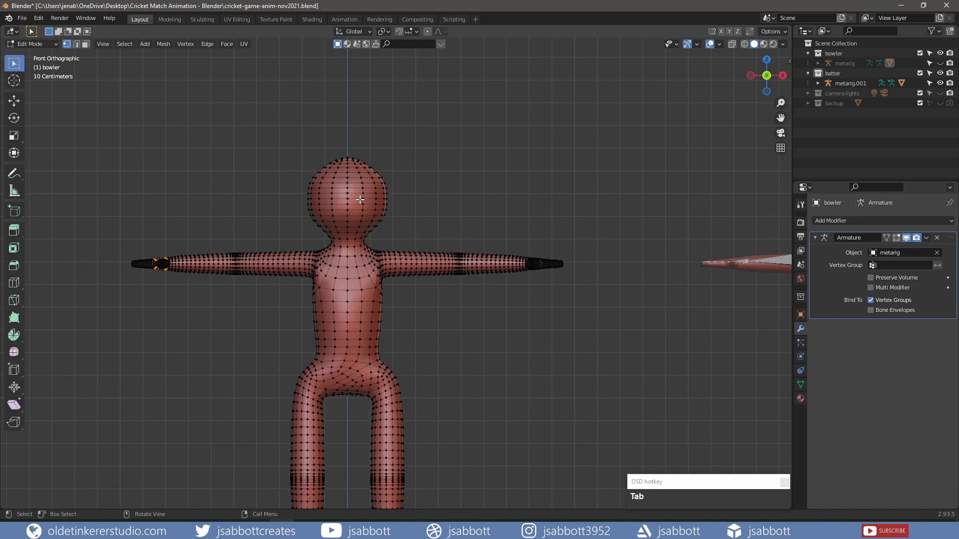
pyautogui.press('3')
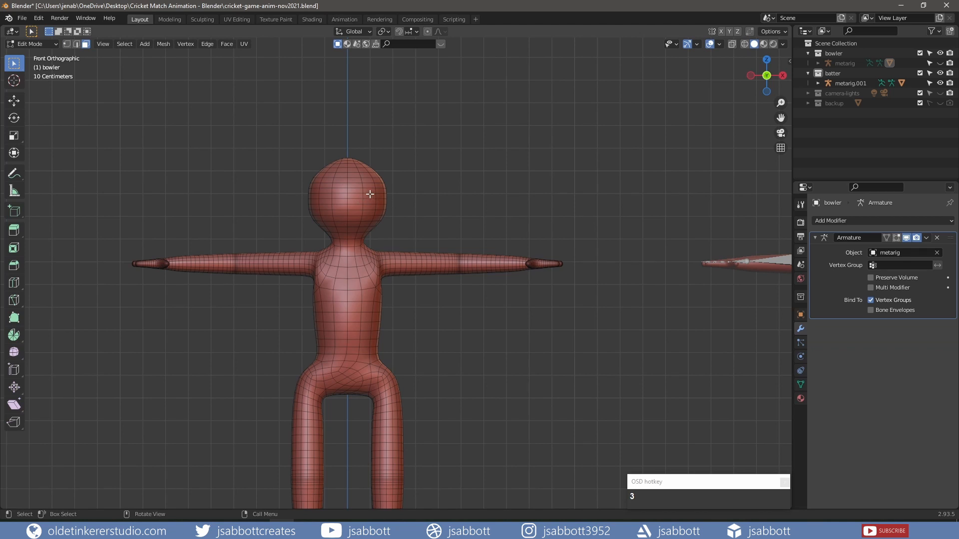
# Select the horizontal face loops around the upper head and all the crown faces as the cap area
pyautogui.scroll(1, 371, 201)
pyautogui.keyDown('shift'); pyautogui.moveTo(369, 186); pyautogui.dragTo(392, 229, button='middle'); pyautogui.keyUp('shift')
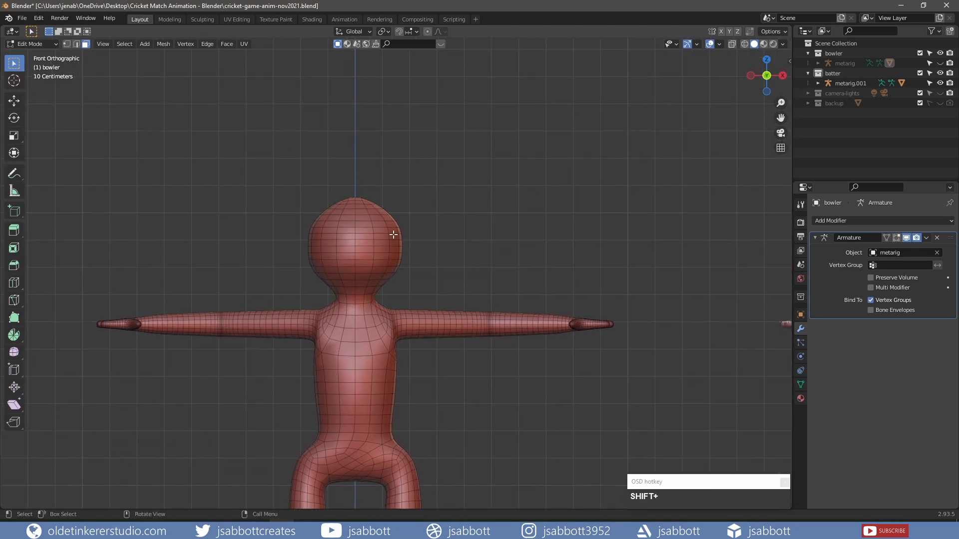
pyautogui.scroll(1, 394, 235)
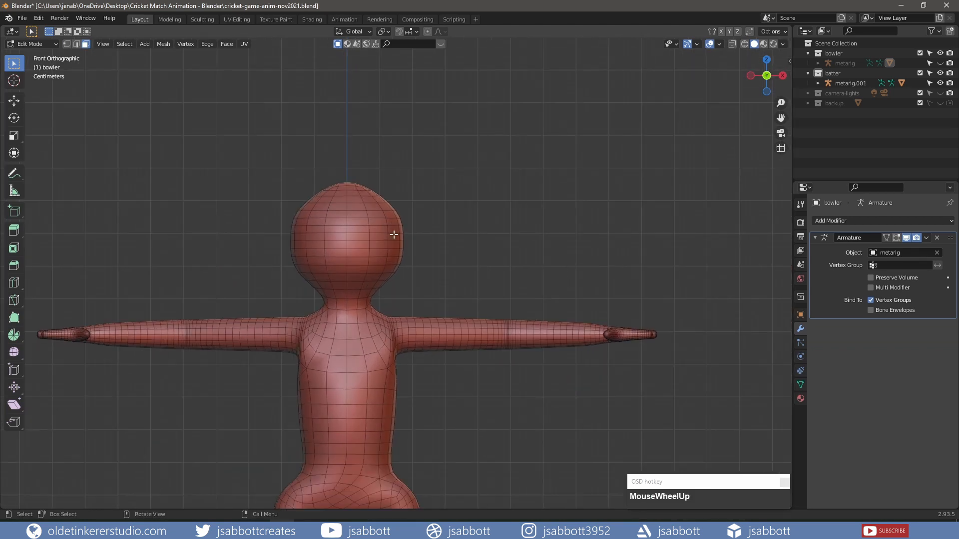
pyautogui.keyDown('alt'); pyautogui.click(368, 224); pyautogui.keyUp('alt')
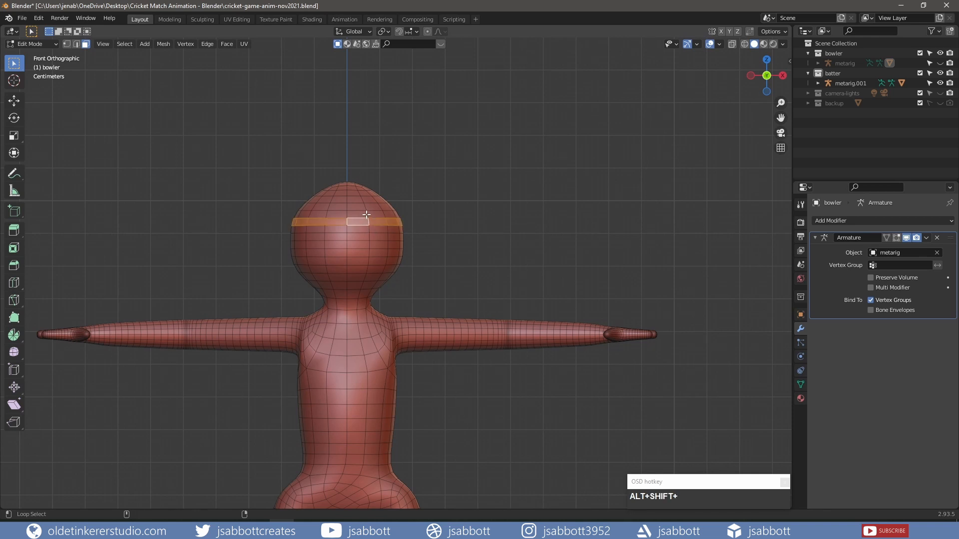
pyautogui.keyDown('alt'); pyautogui.keyDown('shift'); pyautogui.click(365, 210); pyautogui.keyUp('shift'); pyautogui.keyUp('alt')
pyautogui.keyDown('alt'); pyautogui.keyDown('shift'); pyautogui.click(364, 206); pyautogui.keyUp('shift'); pyautogui.keyUp('alt')
pyautogui.keyDown('alt'); pyautogui.keyDown('shift'); pyautogui.click(361, 200); pyautogui.keyUp('shift'); pyautogui.keyUp('alt')
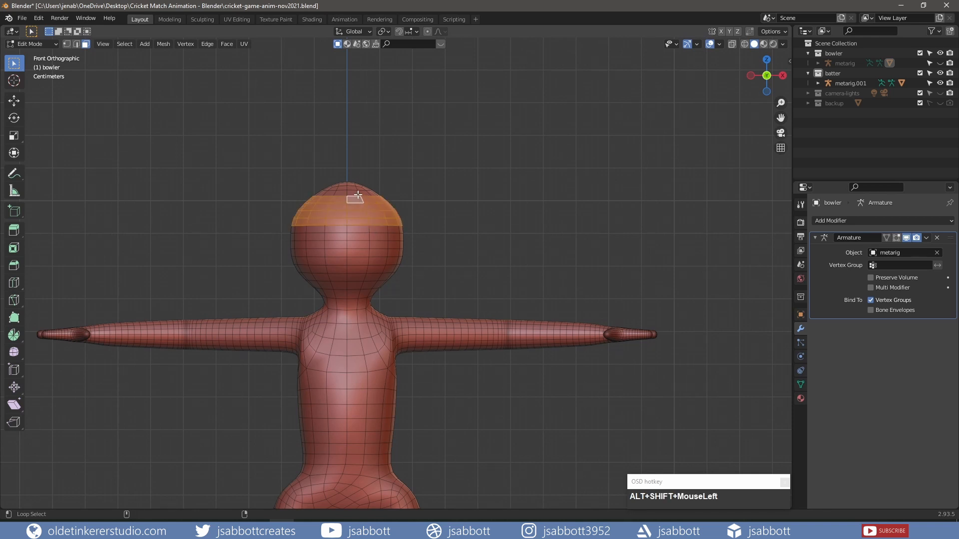
pyautogui.keyDown('alt'); pyautogui.keyDown('shift'); pyautogui.click(358, 194); pyautogui.keyUp('shift'); pyautogui.keyUp('alt')
pyautogui.moveTo(356, 164); pyautogui.dragTo(335, 255, button='middle')
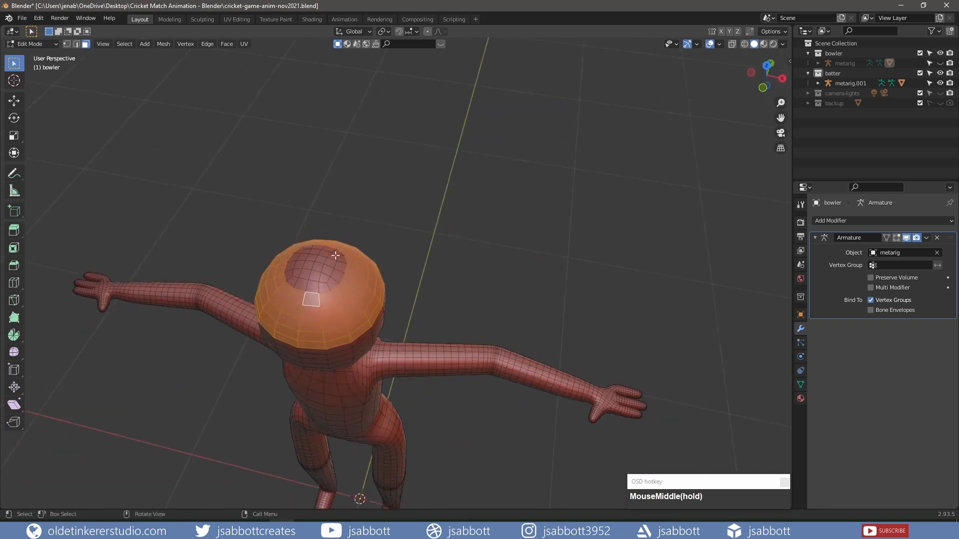
pyautogui.press('c')
pyautogui.moveTo(331, 277)
pyautogui.mouseDown()
pyautogui.moveTo(337, 262)
pyautogui.moveTo(316, 254)
pyautogui.moveTo(299, 262)
pyautogui.moveTo(295, 282)
pyautogui.mouseUp()
pyautogui.rightClick(357, 273)
# Extrude the selected upper-head faces slightly outward along their normals to form the cap
pyautogui.moveTo(426, 270); pyautogui.dragTo(405, 236, button='middle')
pyautogui.hotkey('alt', 'e')
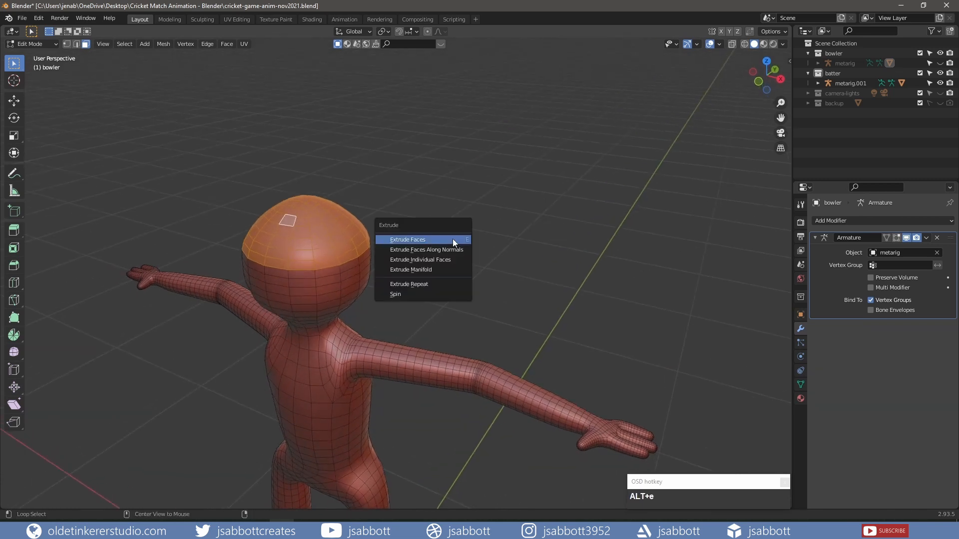
pyautogui.click(456, 250)
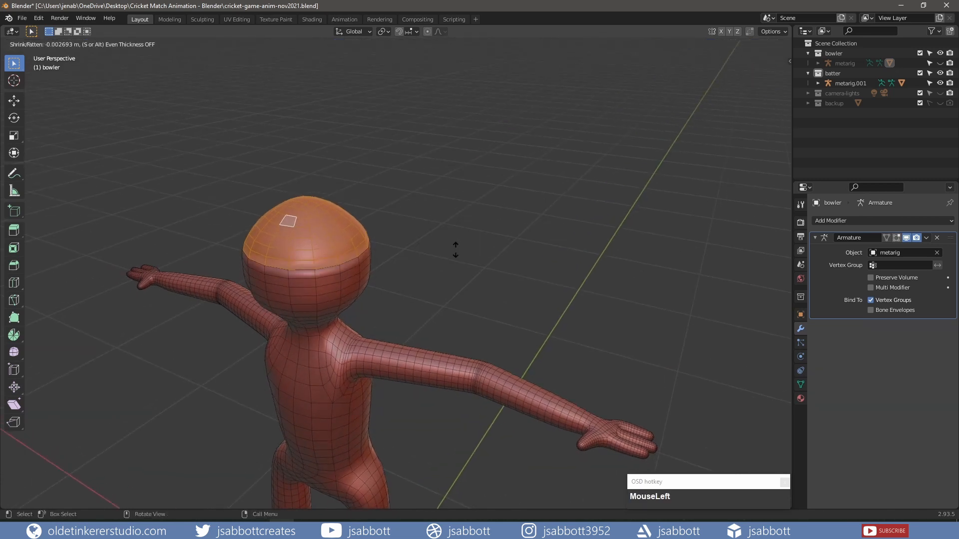
pyautogui.click(455, 247)
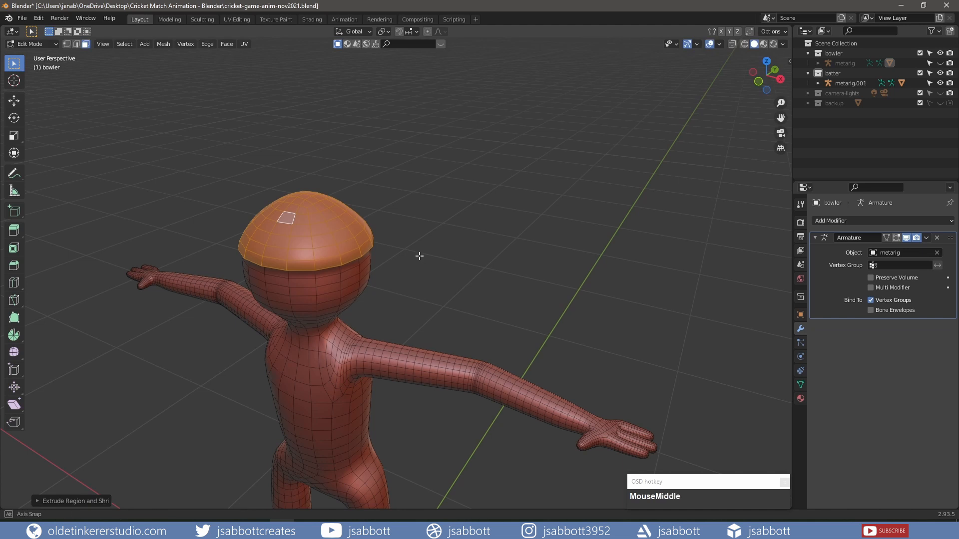
# Select the four adjacent faces at the front centre of the cap's lower rim
pyautogui.moveTo(417, 254); pyautogui.dragTo(413, 232, button='middle')
pyautogui.scroll(5, 411, 210)
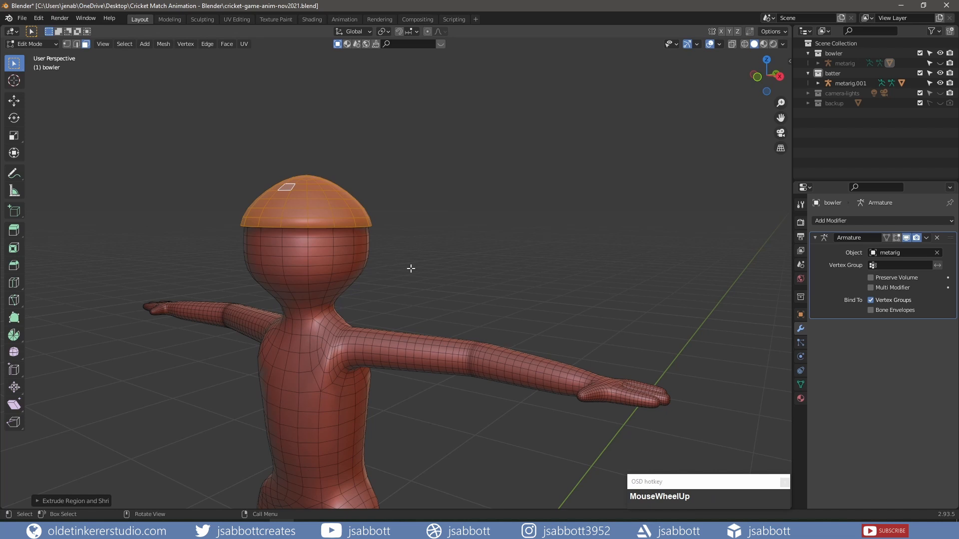
pyautogui.press('KP_1')
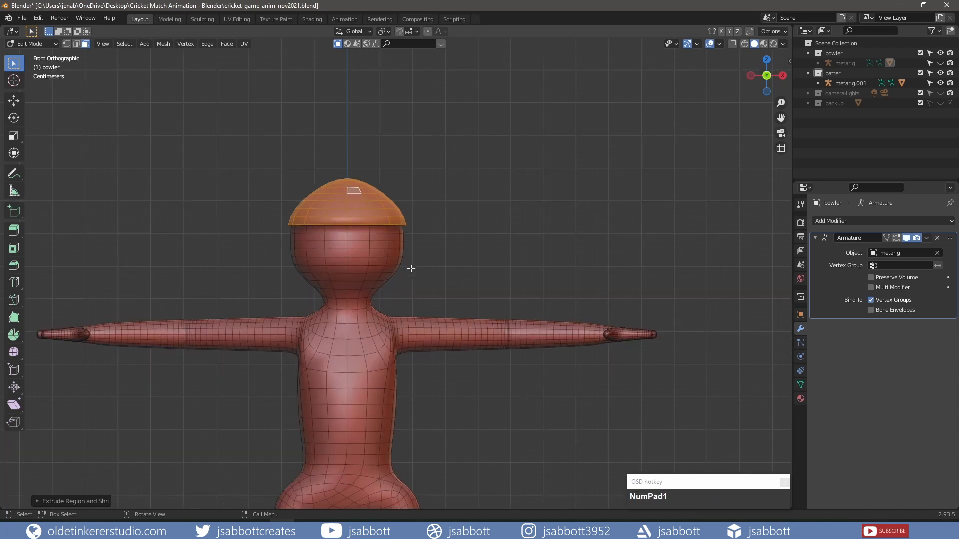
pyautogui.click(322, 222)
pyautogui.keyDown('shift'); pyautogui.click(335, 222); pyautogui.keyUp('shift')
pyautogui.keyDown('shift'); pyautogui.click(357, 222); pyautogui.keyUp('shift')
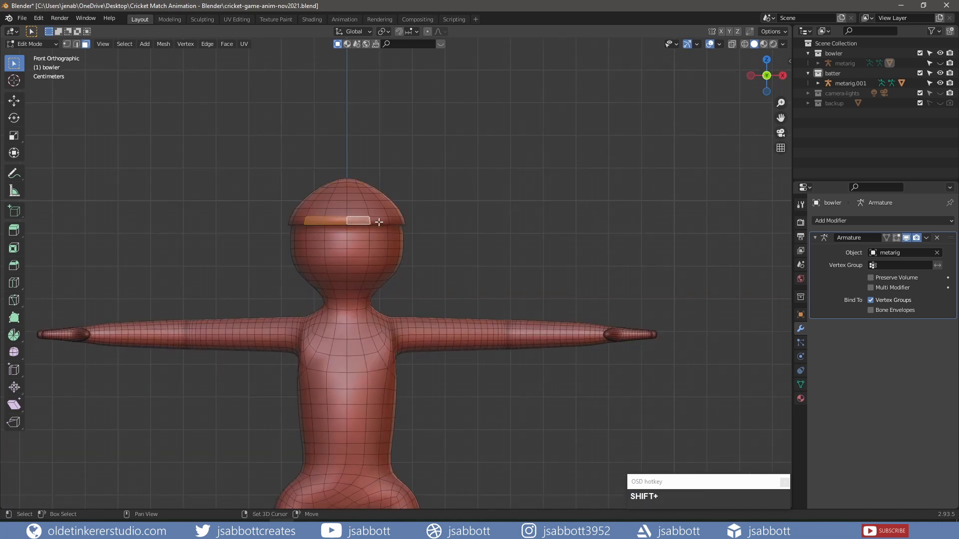
pyautogui.keyDown('shift'); pyautogui.click(379, 222); pyautogui.keyUp('shift')
# Hide the batter collection and extrude the four rim faces about 0.107 m forward along the Y axis as the cap's brim
pyautogui.press('KP_3')
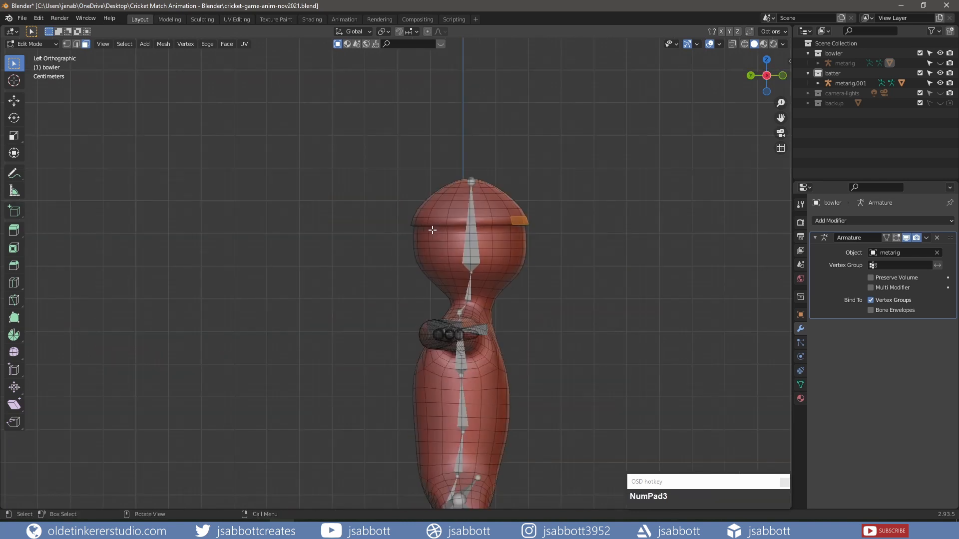
pyautogui.keyDown('shift'); pyautogui.moveTo(568, 216); pyautogui.dragTo(441, 205, button='middle'); pyautogui.keyUp('shift')
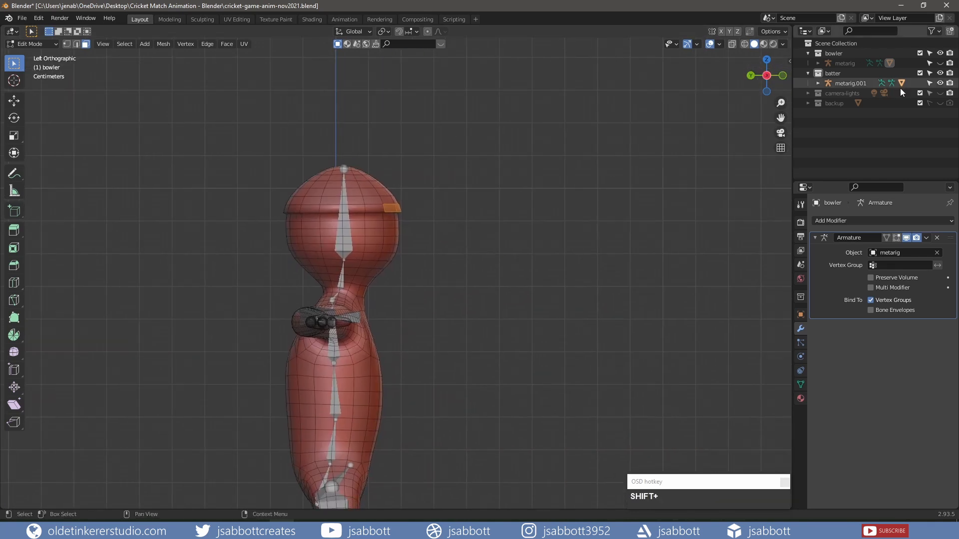
pyautogui.click(939, 74)
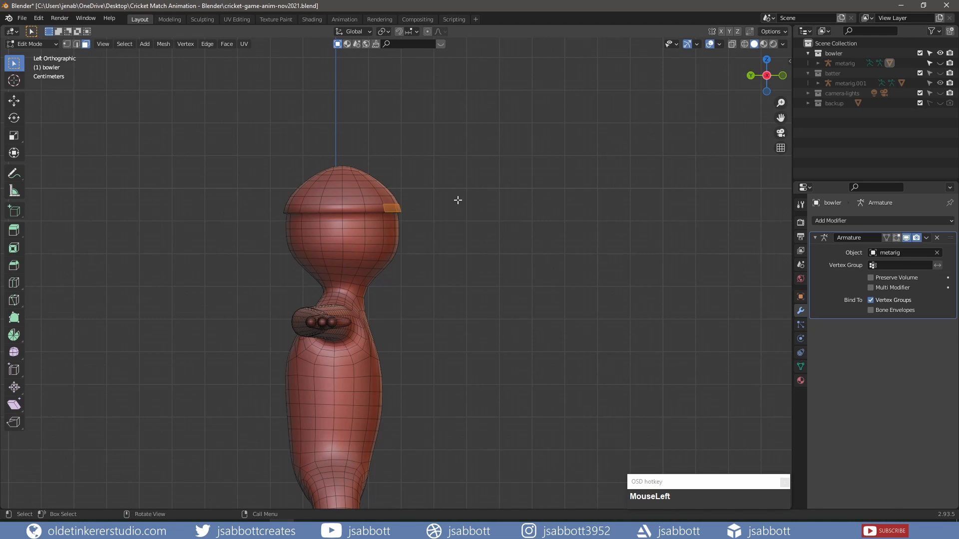
pyautogui.press('g')
pyautogui.press('y')
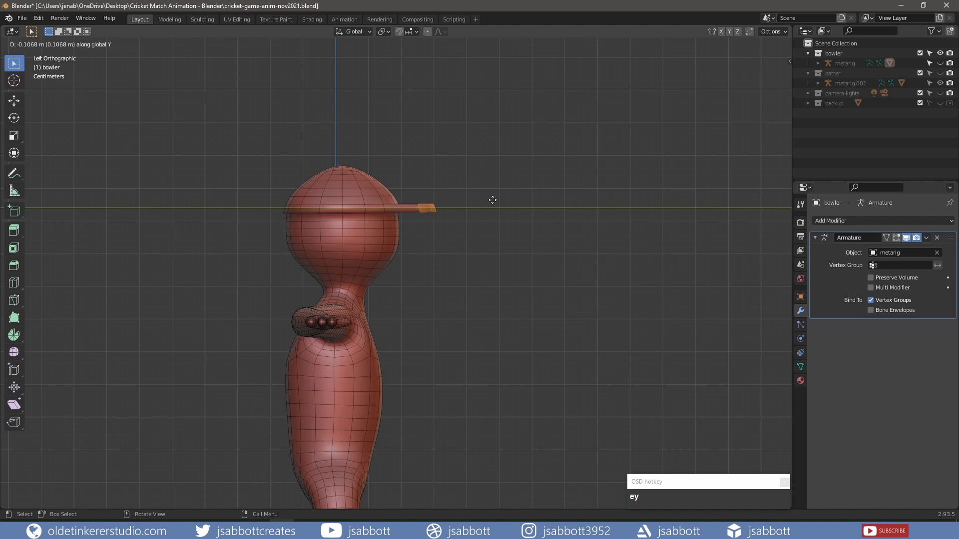
pyautogui.click(493, 199)
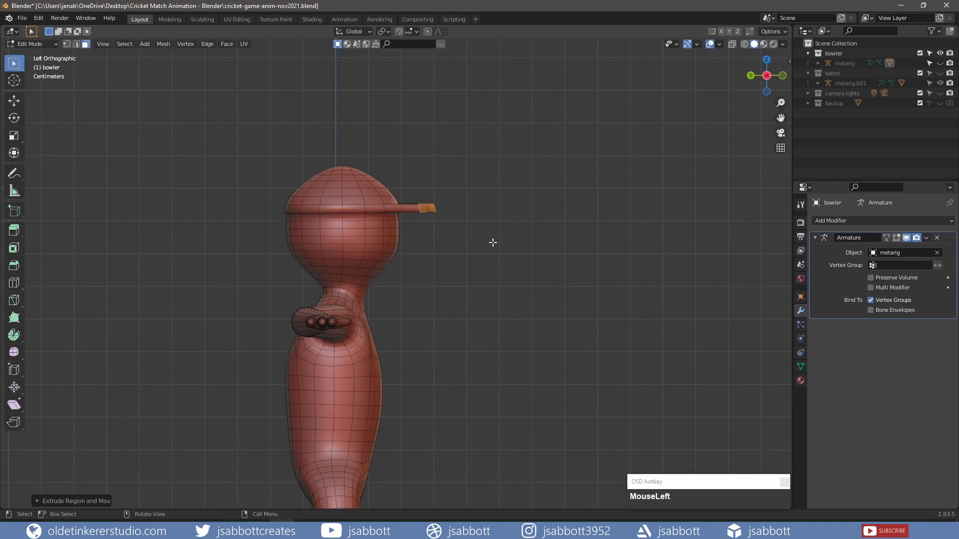
# Narrow the brim's front faces along X and flatten them to about 0.64 along Z
pyautogui.moveTo(492, 242); pyautogui.dragTo(447, 251, button='middle')
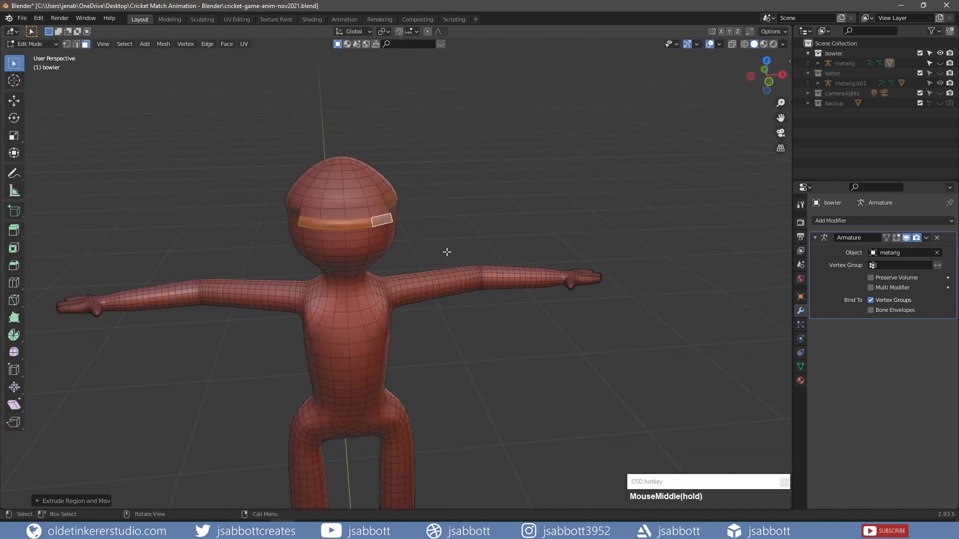
pyautogui.press('KP_1')
pyautogui.press('s')
pyautogui.press('x')
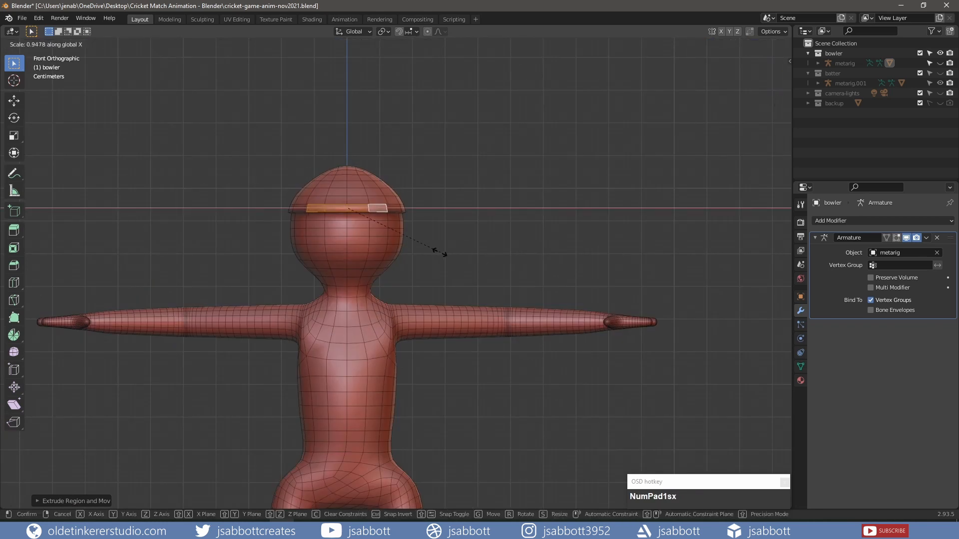
pyautogui.click(430, 253)
pyautogui.press('s')
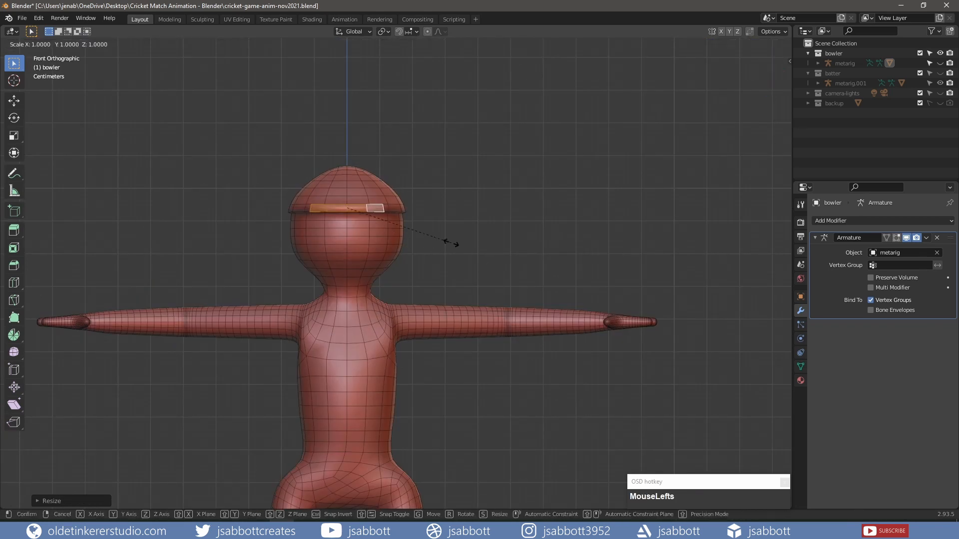
pyautogui.press('z')
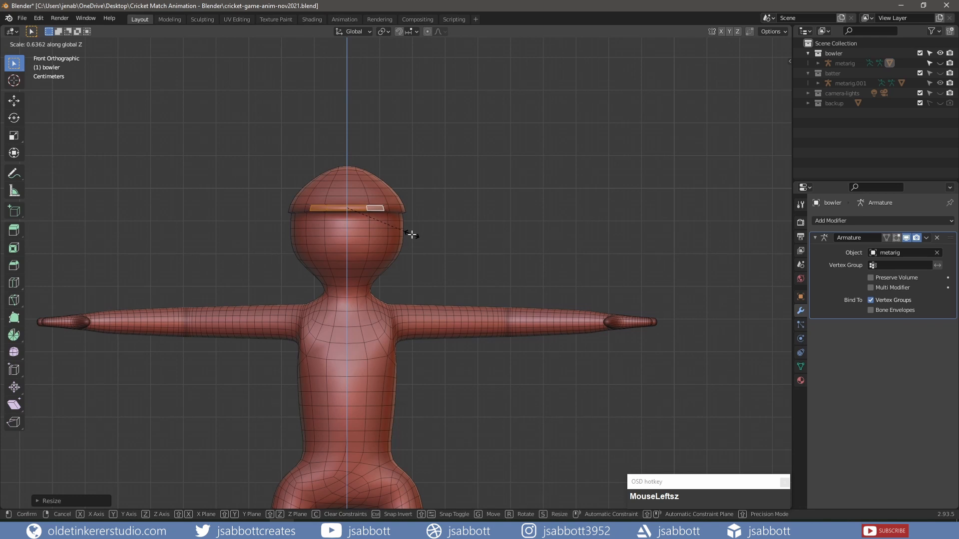
pyautogui.click(412, 235)
pyautogui.moveTo(417, 203); pyautogui.dragTo(471, 234, button='middle')
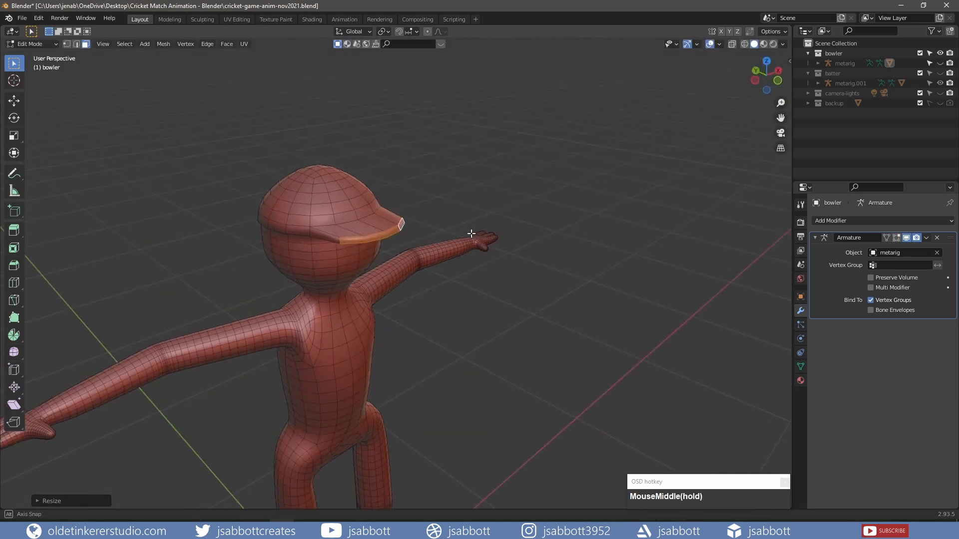
# Leave Edit Mode, unhide the bowler's metarig and switch it to Pose Mode
pyautogui.press('Tab')
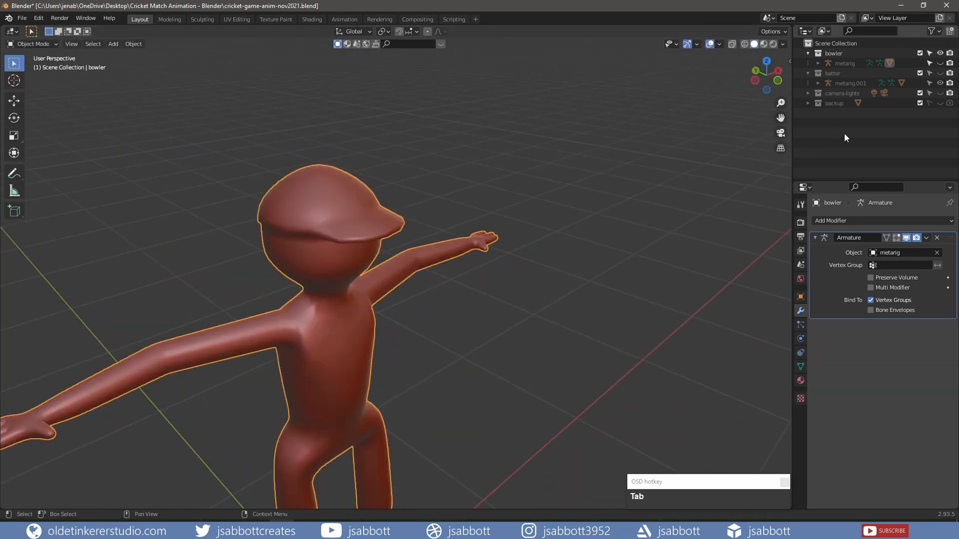
pyautogui.click(939, 62)
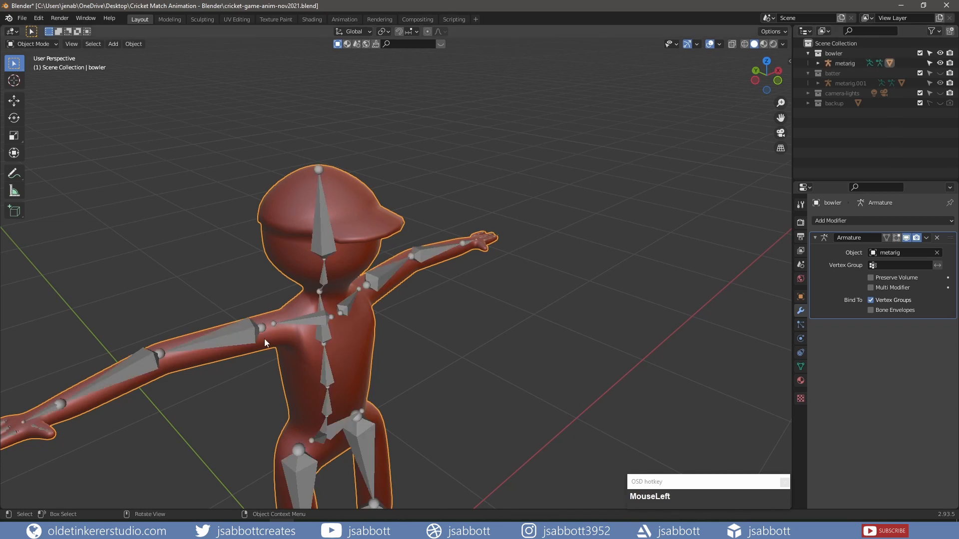
pyautogui.click(326, 241)
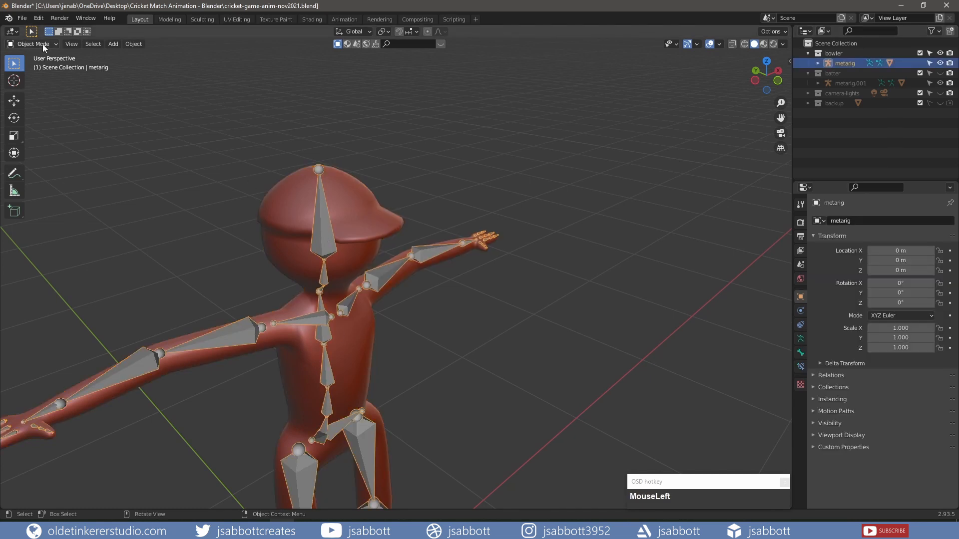
pyautogui.click(43, 44)
pyautogui.click(30, 74)
# Rotate the bowler's head bone sideways about the Y axis to test how the cap follows the head
pyautogui.click(329, 234)
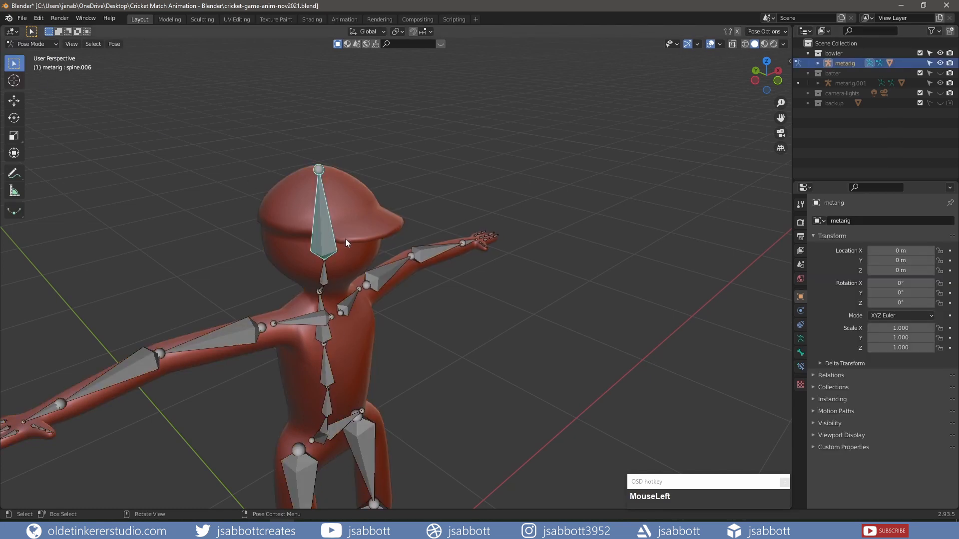
pyautogui.moveTo(345, 243); pyautogui.dragTo(344, 284, button='middle')
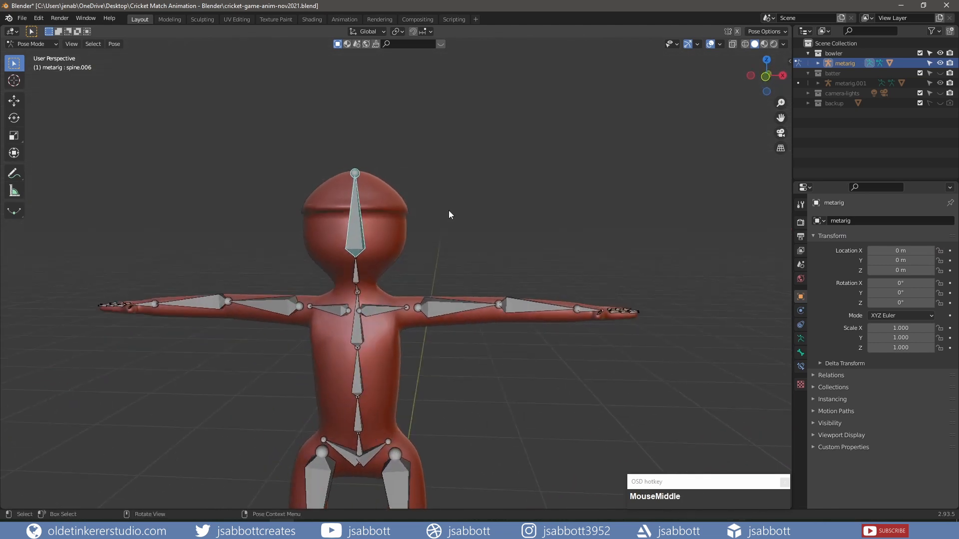
pyautogui.press('r')
pyautogui.press('y')
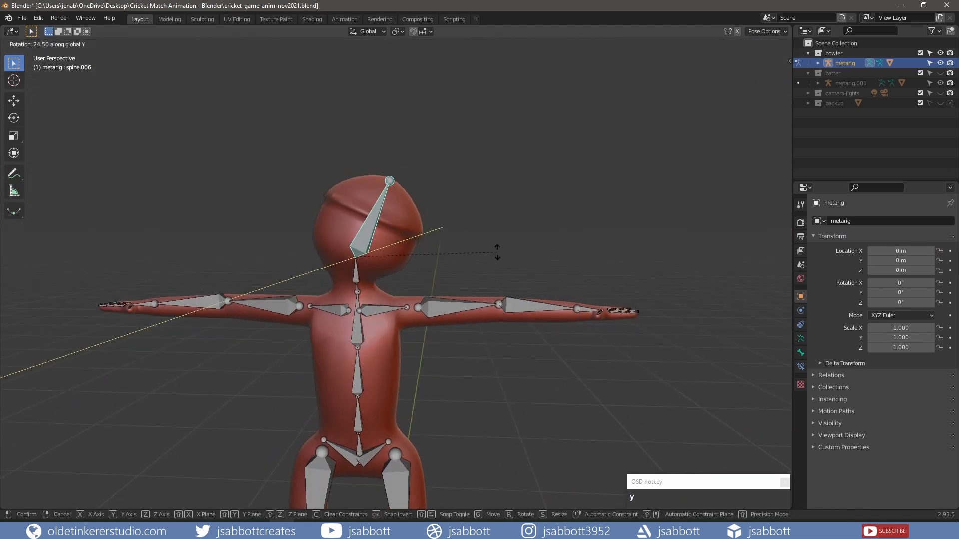
pyautogui.click(442, 224)
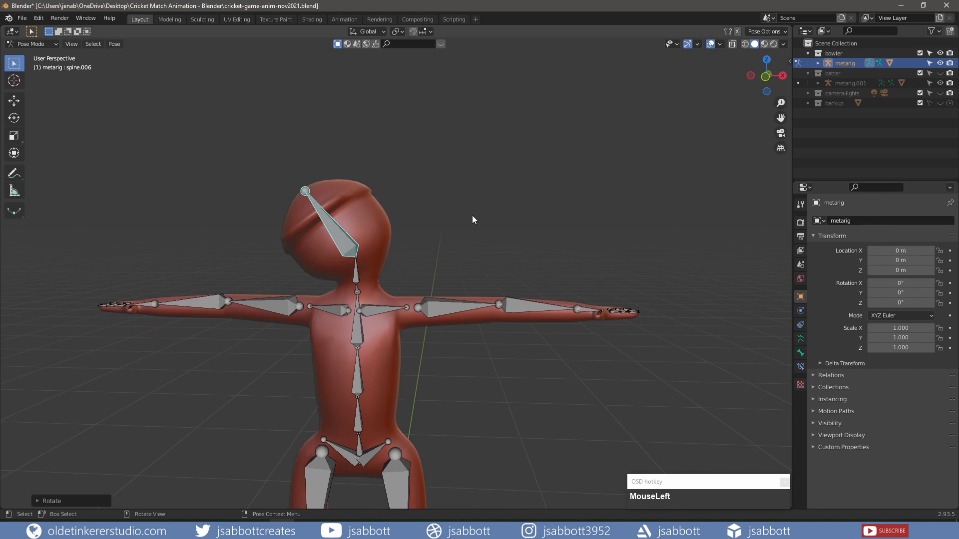
# Undo the sideways head rotation, test the cap by rotating the head bone forward about the X axis, and undo that as well
pyautogui.hotkey('ctrl', 'z')
pyautogui.moveTo(472, 216); pyautogui.dragTo(505, 233, button='middle')
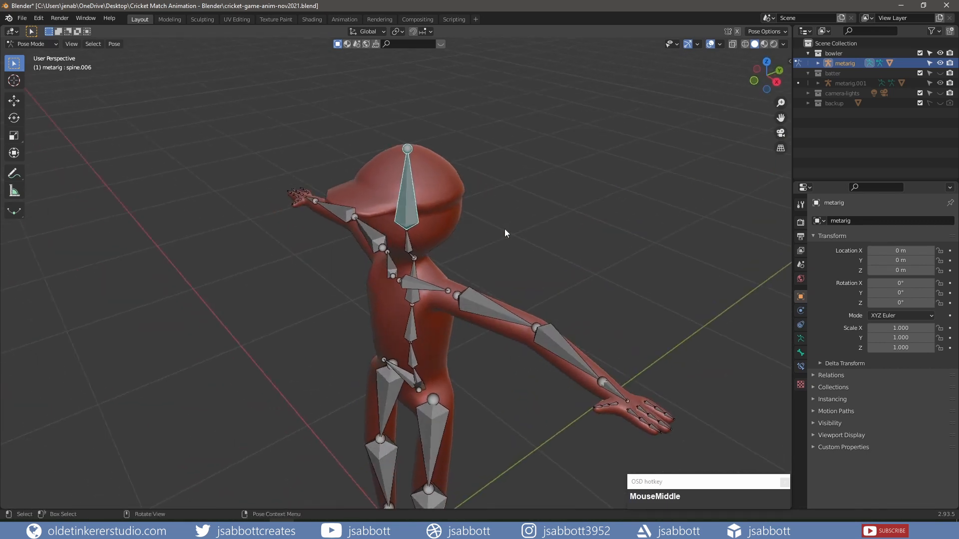
pyautogui.press('r')
pyautogui.press('x')
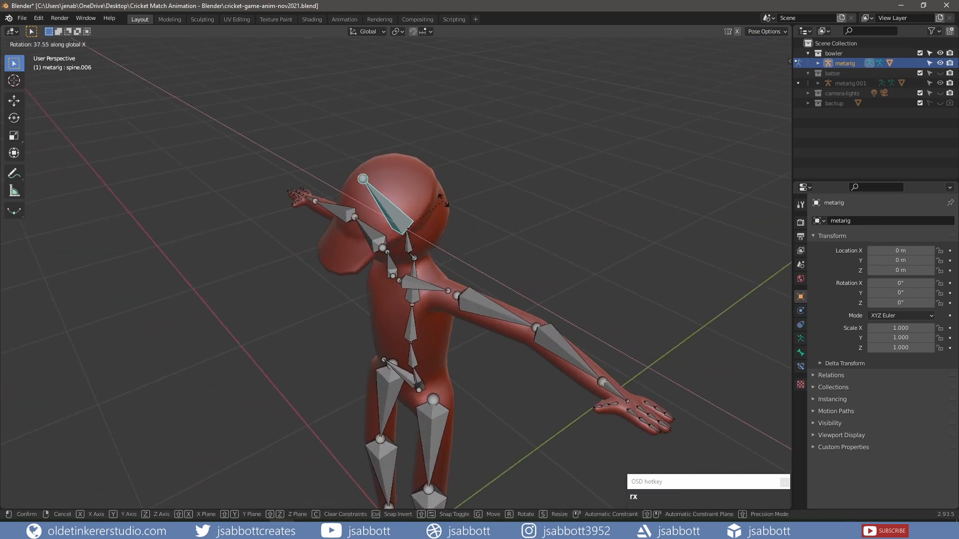
pyautogui.click(452, 239)
pyautogui.hotkey('ctrl', 'z')
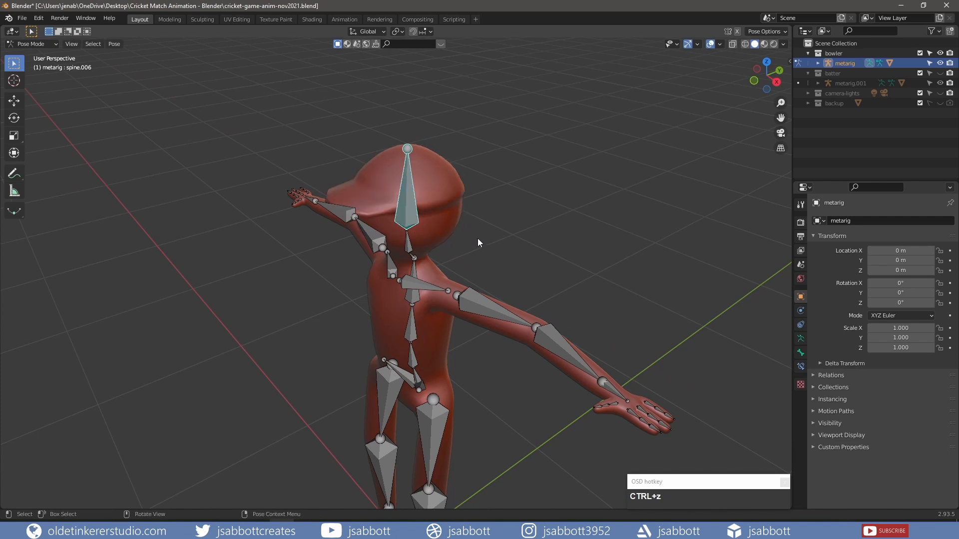
# Return the bowler's metarig to Object Mode, deselect everything, hide the bowler collection and show the batter collection
pyautogui.click(40, 44)
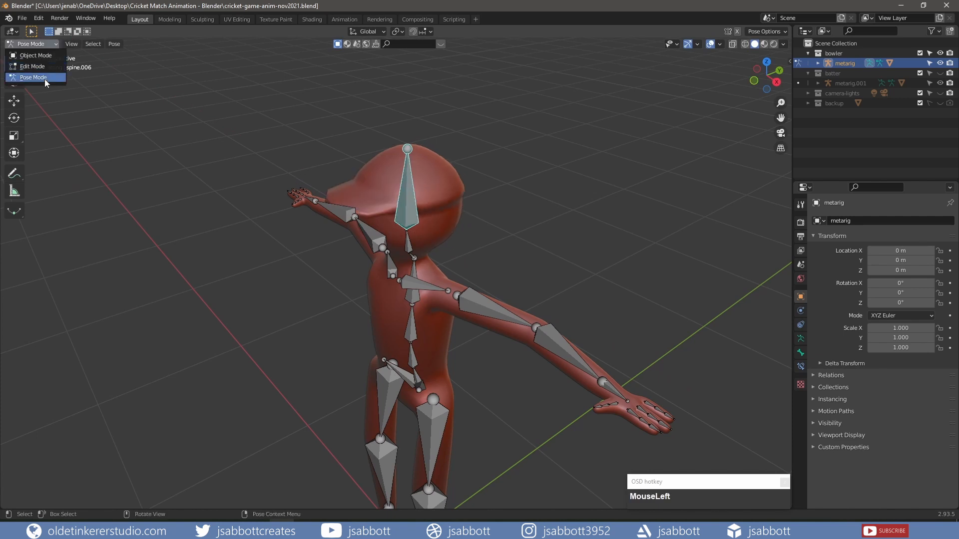
pyautogui.click(36, 56)
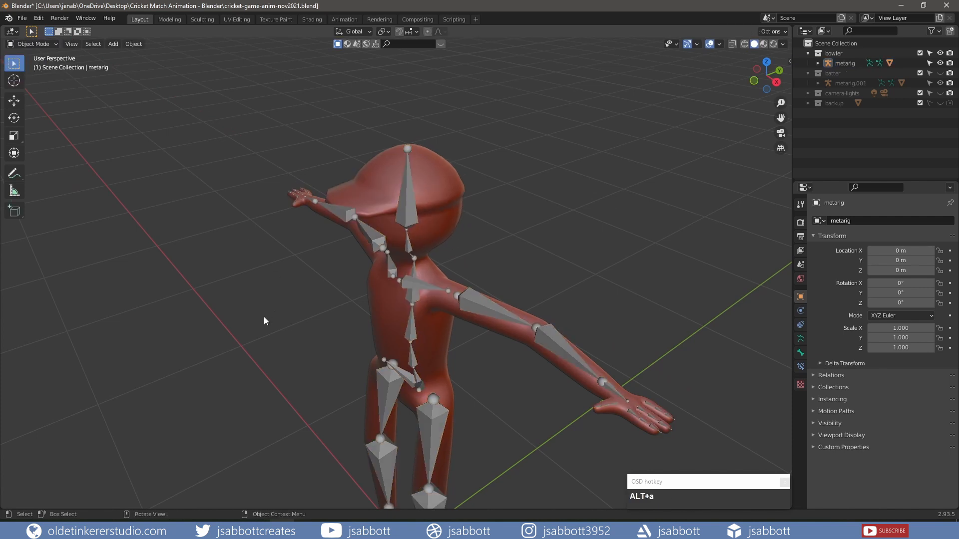
pyautogui.moveTo(264, 317); pyautogui.dragTo(518, 289, button='middle')
pyautogui.scroll(-3, 474, 350)
pyautogui.moveTo(289, 284)
pyautogui.mouseDown(button='middle')
pyautogui.moveTo(406, 280)
pyautogui.moveTo(295, 281)
pyautogui.mouseUp(button='middle')
pyautogui.keyDown('shift'); pyautogui.moveTo(558, 249); pyautogui.dragTo(496, 271, button='middle'); pyautogui.keyUp('shift')
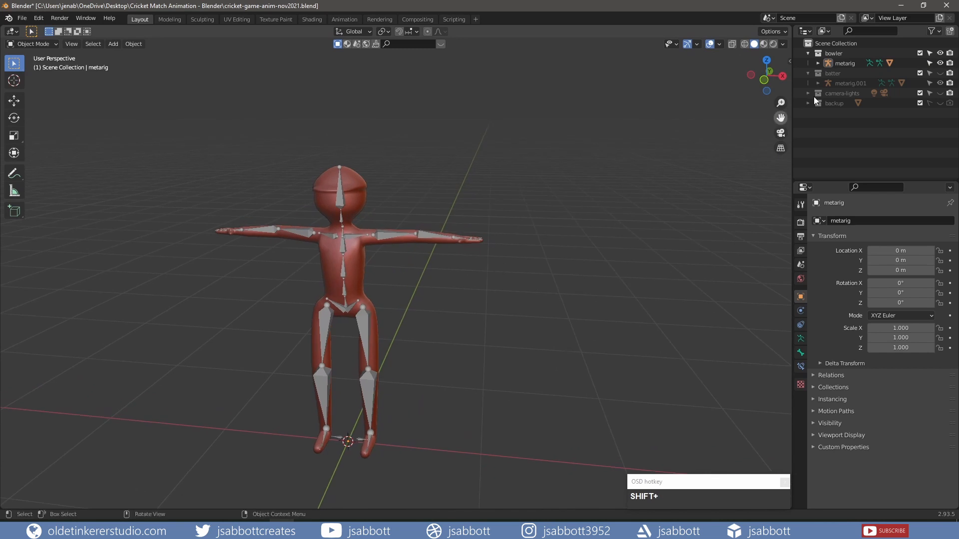
pyautogui.click(940, 53)
pyautogui.click(940, 73)
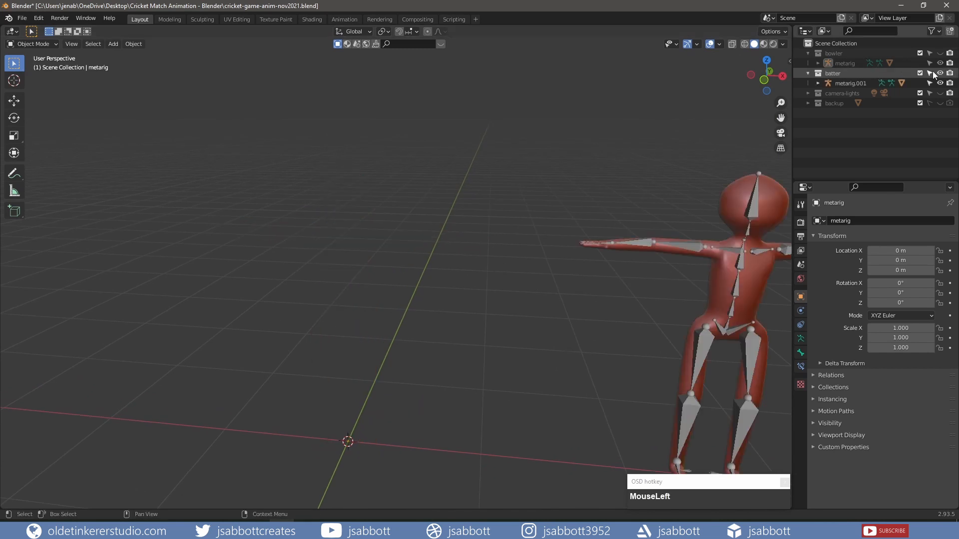
# Hide metarig.001, select the batter's body mesh and enter Edit Mode in front view
pyautogui.moveTo(577, 326); pyautogui.dragTo(330, 263, button='middle')
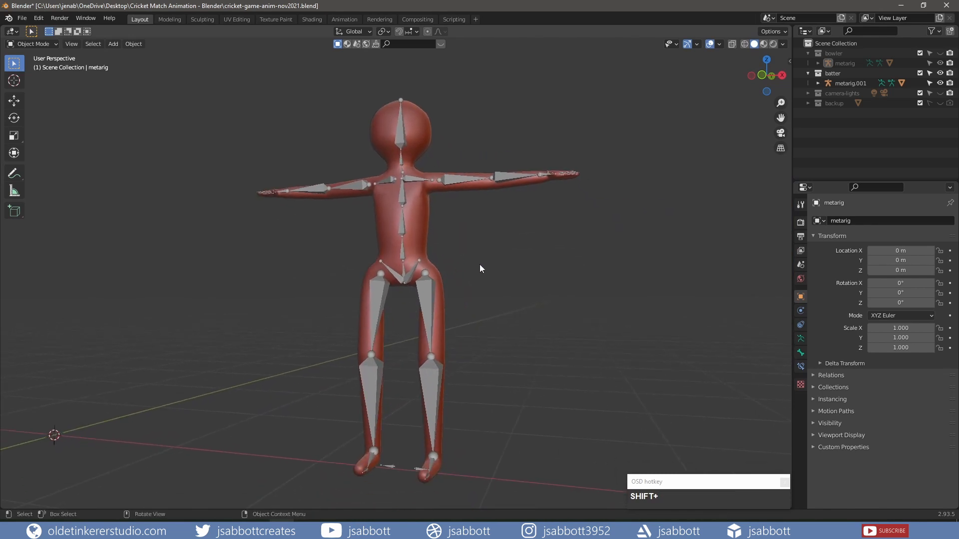
pyautogui.click(940, 83)
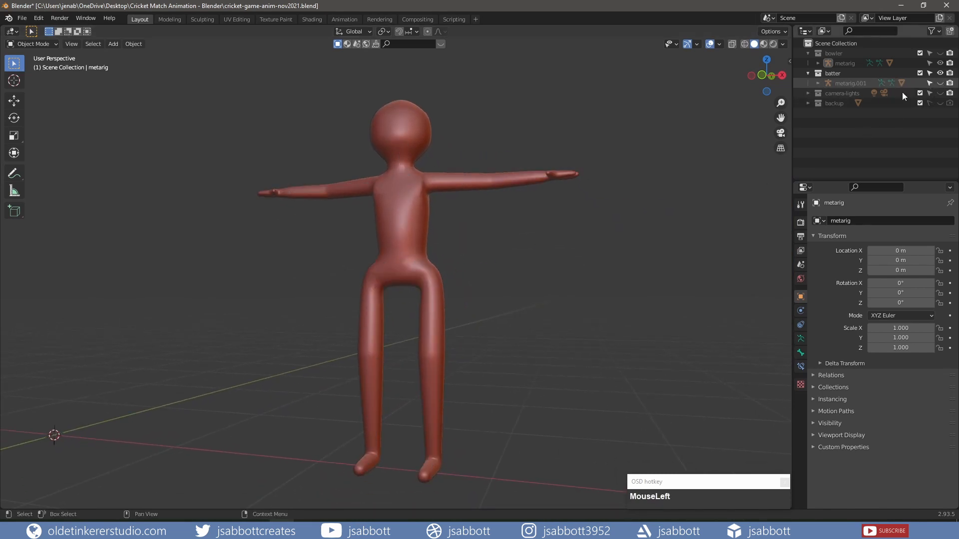
pyautogui.click(394, 224)
pyautogui.press('Tab')
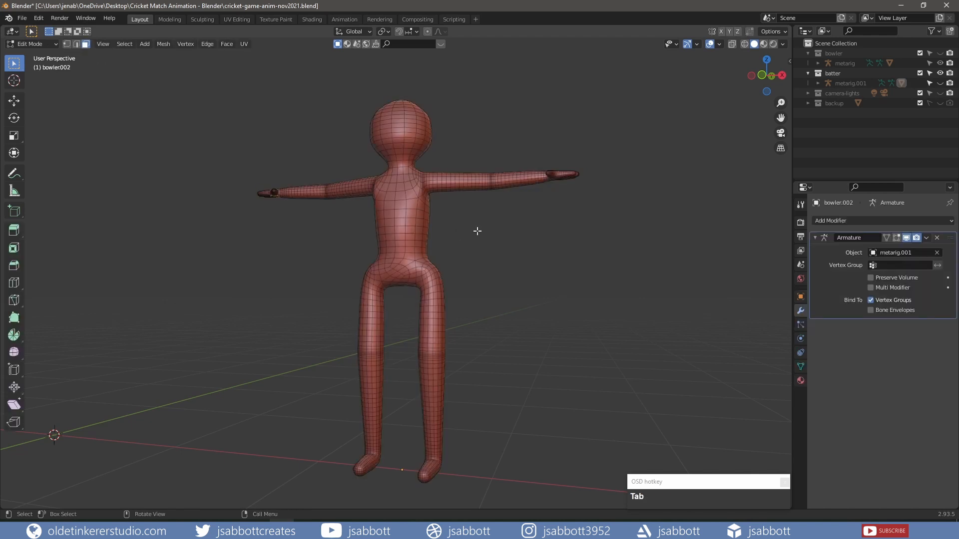
pyautogui.press('KP_1')
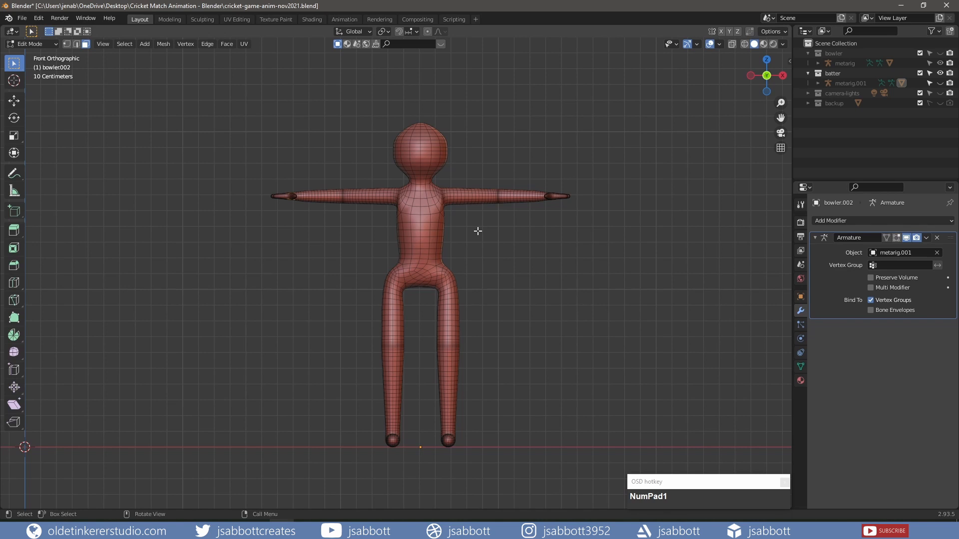
# Select the face loops covering the crown of the batter's head as the helmet area
pyautogui.scroll(3, 478, 231)
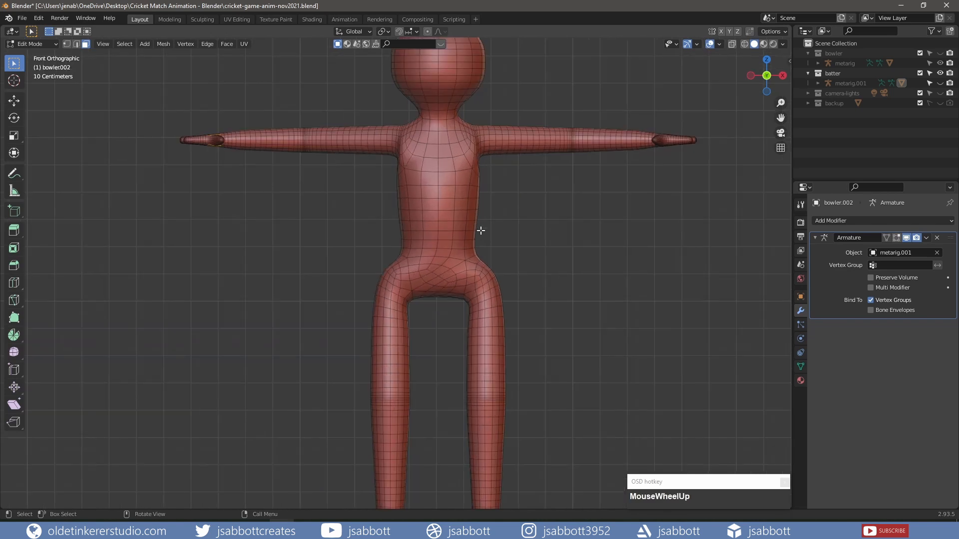
pyautogui.keyDown('shift'); pyautogui.moveTo(513, 88); pyautogui.dragTo(471, 214, button='middle'); pyautogui.keyUp('shift')
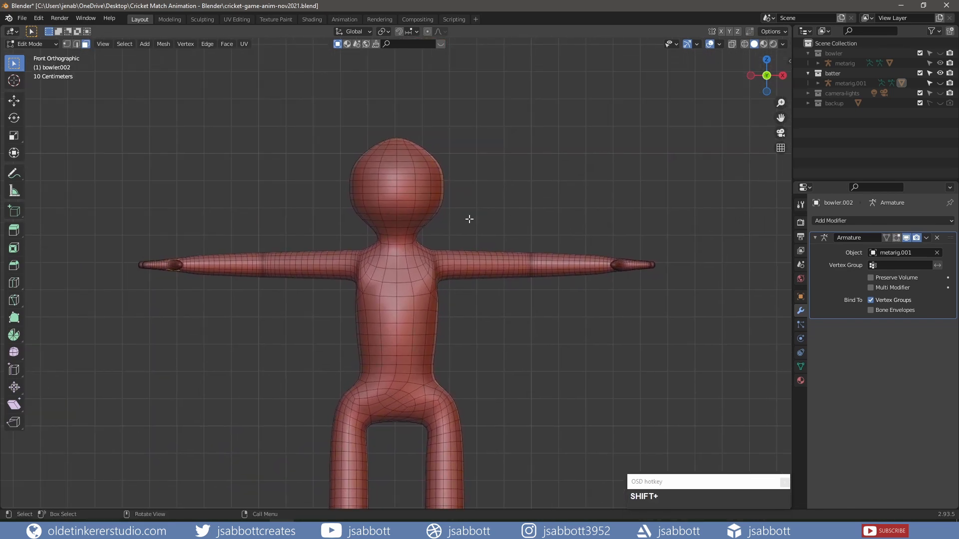
pyautogui.scroll(1, 469, 221)
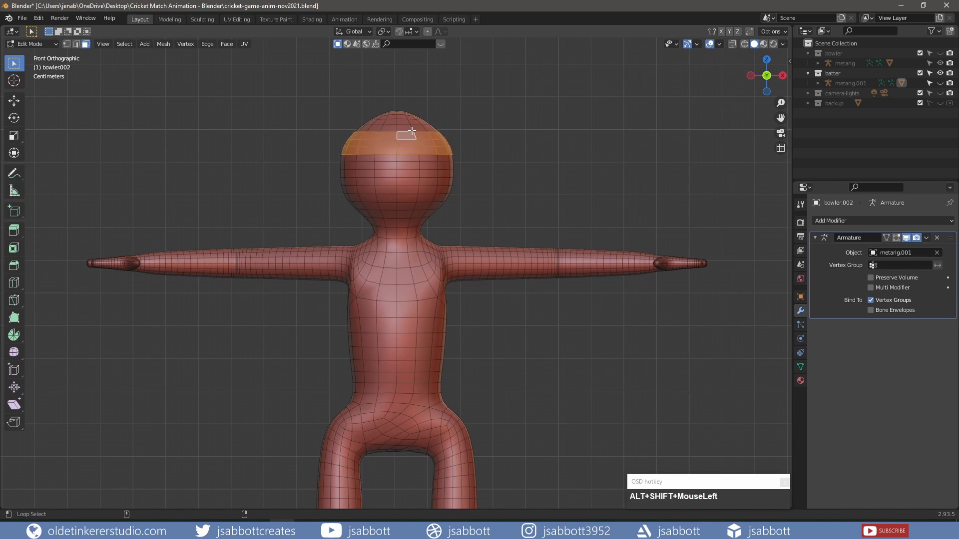
pyautogui.moveTo(407, 121); pyautogui.dragTo(421, 181, button='middle')
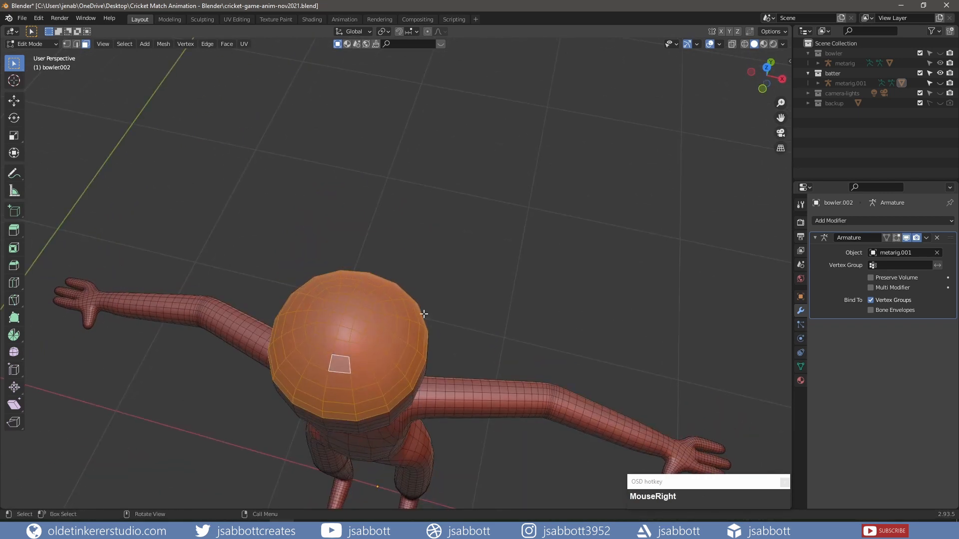
pyautogui.moveTo(424, 314); pyautogui.dragTo(461, 256, button='middle')
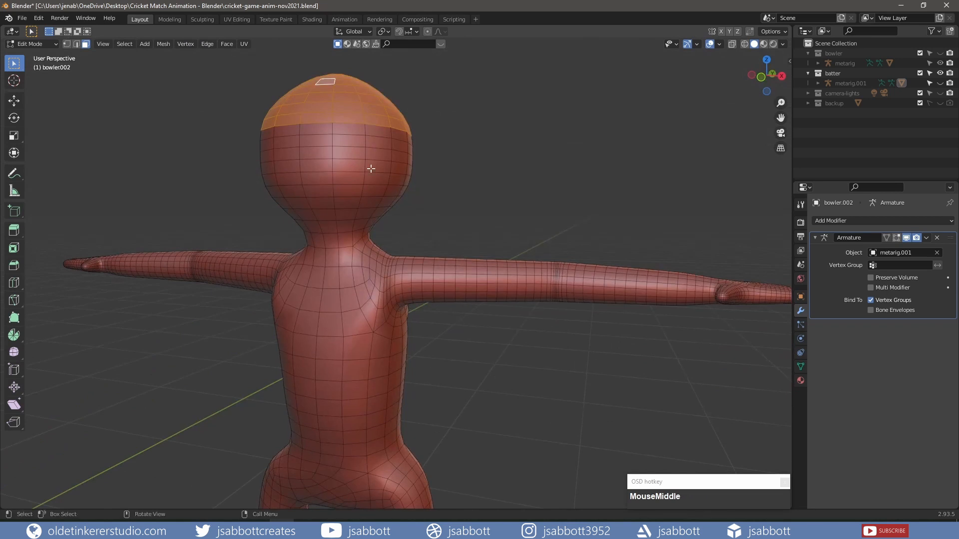
# Form the helmet's front brim by moving its faces forward along the Y axis, then clear the selection
pyautogui.press('KP_3')
pyautogui.press('g')
pyautogui.press('y')
pyautogui.click(428, 336)
pyautogui.press('KP_1')
pyautogui.hotkey('alt', 'a')
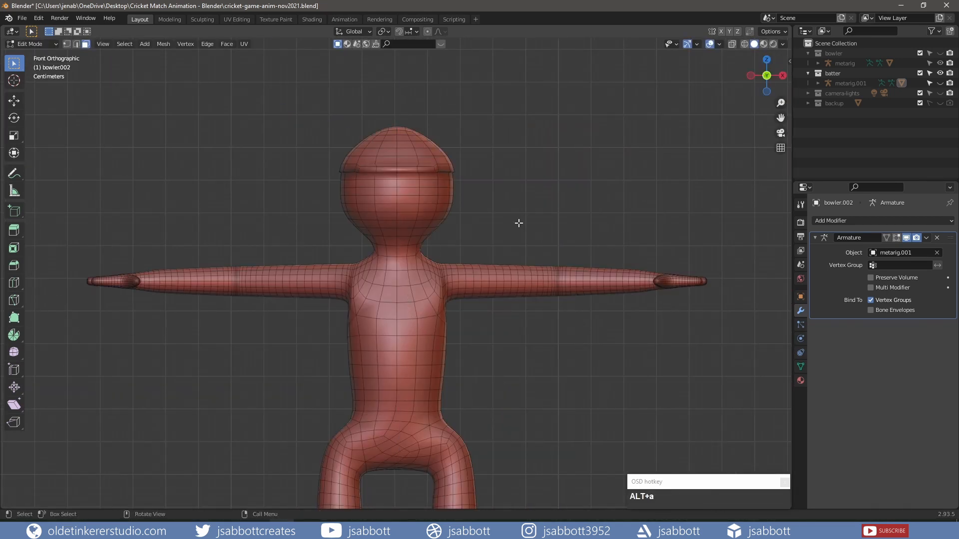
# Slide the edge loop across the helmet brim and extrude the brim's underside faces downward as a face guard
pyautogui.press('KP_3')
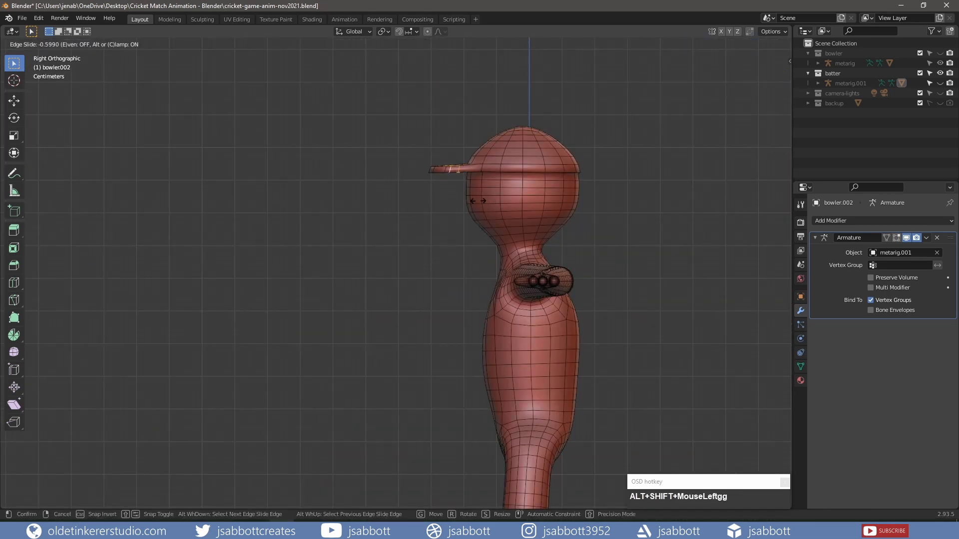
pyautogui.click(478, 201)
pyautogui.moveTo(478, 201); pyautogui.dragTo(432, 212, button='middle')
pyautogui.press('KP_3')
pyautogui.press('e')
pyautogui.click(460, 190)
pyautogui.press('g')
pyautogui.click(460, 191)
pyautogui.press('KP_1')
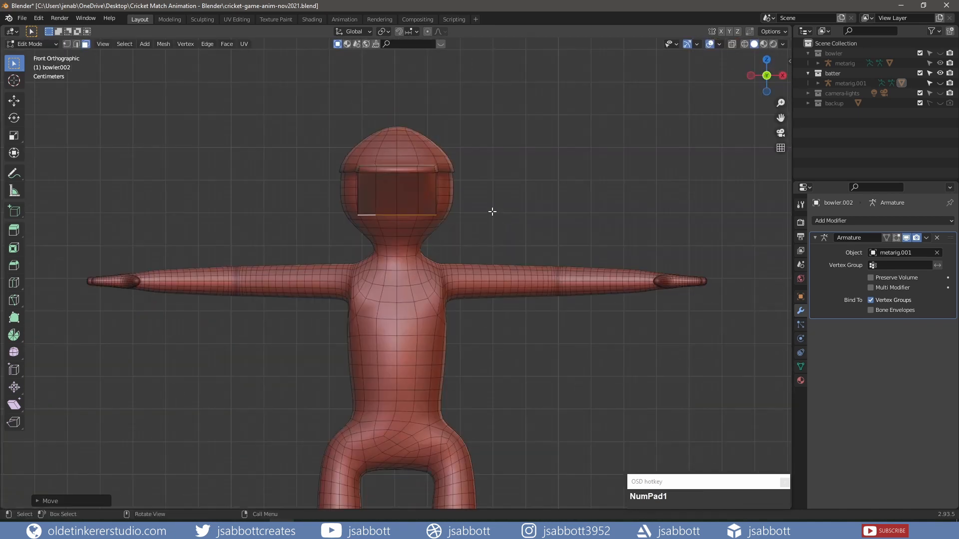
# Divide the face guard into three rows with loop cuts, and inset each of its faces individually
pyautogui.hotkey('ctrl', 'r')
pyautogui.click(419, 197)
pyautogui.keyDown('alt'); pyautogui.click(367, 180); pyautogui.keyUp('alt')
pyautogui.keyDown('alt'); pyautogui.keyDown('shift'); pyautogui.click(384, 195); pyautogui.keyUp('shift'); pyautogui.keyUp('alt')
pyautogui.keyDown('alt'); pyautogui.keyDown('shift'); pyautogui.click(407, 208); pyautogui.keyUp('shift'); pyautogui.keyUp('alt')
pyautogui.scroll(4, 408, 189)
pyautogui.press('i')
pyautogui.press('i')
pyautogui.click(552, 173)
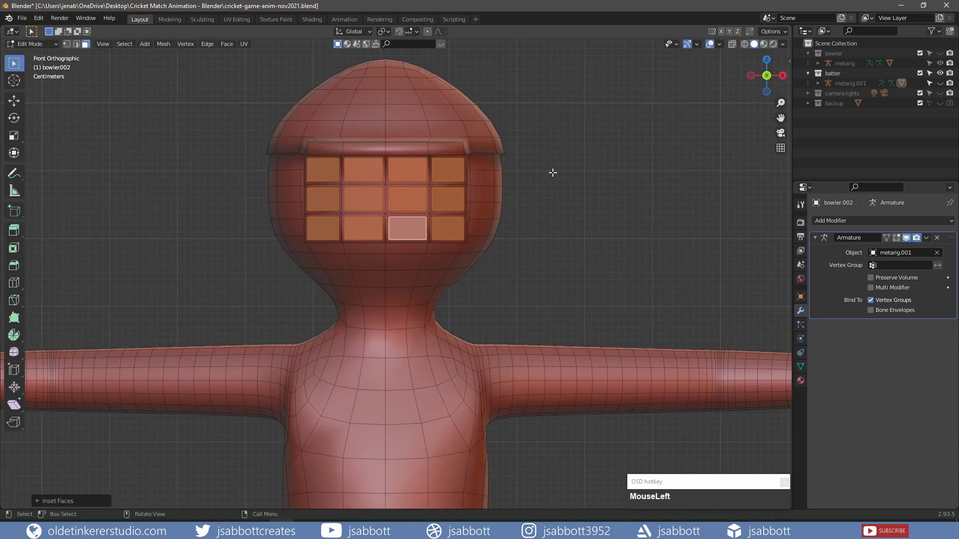
# Delete the inset faces of the face guard to open up the grille
pyautogui.moveTo(552, 173); pyautogui.dragTo(435, 188, button='middle')
pyautogui.press('KP_1')
pyautogui.press('x')
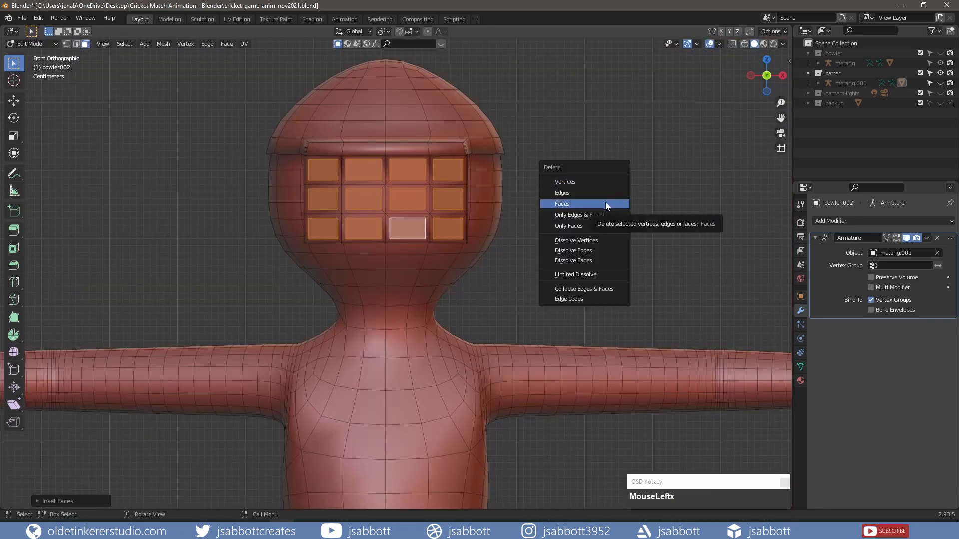
pyautogui.click(605, 204)
# Switch to edge selection and start bridging the front and back edge loops around the first grille openings
pyautogui.moveTo(606, 205); pyautogui.dragTo(406, 257, button='middle')
pyautogui.press('2')
pyautogui.keyDown('alt'); pyautogui.click(406, 256); pyautogui.keyUp('alt')
pyautogui.click(495, 287)
pyautogui.moveTo(494, 286); pyautogui.dragTo(512, 335, button='middle')
pyautogui.hotkey('ctrl', 'z')
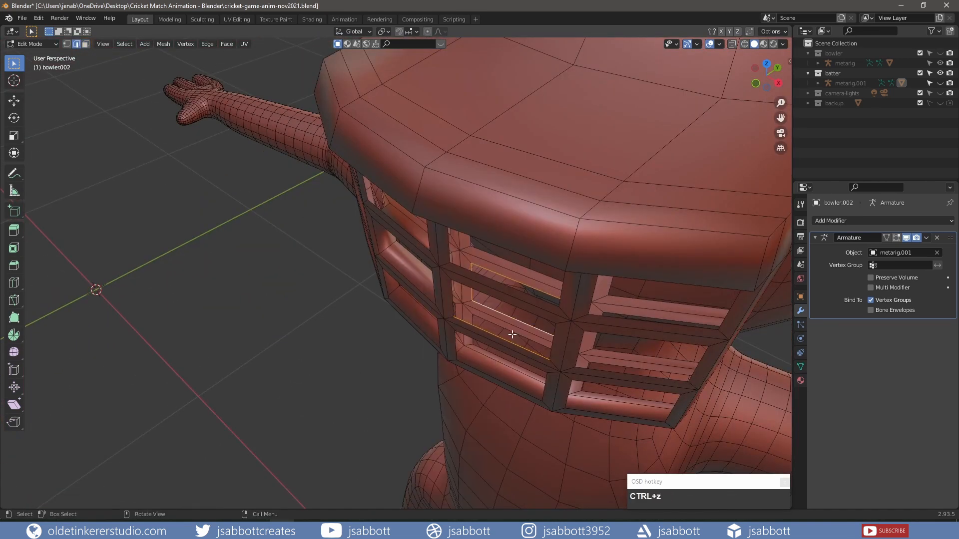
# Select the front and back edge loops of the remaining grille openings and join each pair with Bridge Edge Loops
pyautogui.keyDown('alt'); pyautogui.click(609, 374); pyautogui.keyUp('alt')
pyautogui.moveTo(609, 362); pyautogui.dragTo(574, 305, button='middle')
pyautogui.keyDown('alt'); pyautogui.keyDown('shift'); pyautogui.click(306, 248); pyautogui.keyUp('shift'); pyautogui.keyUp('alt')
pyautogui.moveTo(329, 250); pyautogui.dragTo(389, 200, button='middle')
pyautogui.rightClick(398, 195)
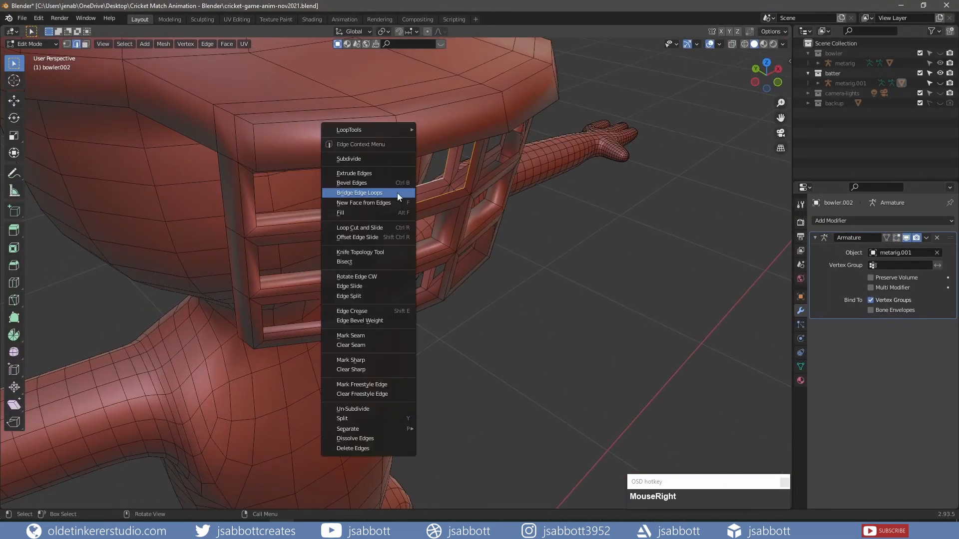
pyautogui.click(398, 195)
pyautogui.keyDown('alt'); pyautogui.keyDown('shift'); pyautogui.click(401, 297); pyautogui.keyUp('shift'); pyautogui.keyUp('alt')
pyautogui.moveTo(401, 297); pyautogui.dragTo(400, 252, button='middle')
pyautogui.rightClick(400, 251)
pyautogui.click(400, 252)
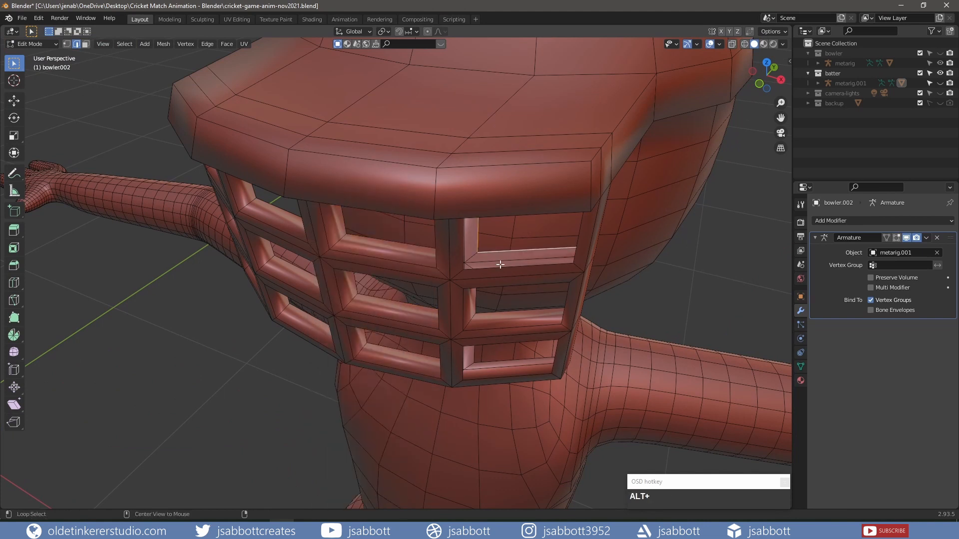
pyautogui.scroll(-2, 614, 301)
pyautogui.press('KP_1')
pyautogui.keyDown('shift'); pyautogui.scroll(-6, 460, 404); pyautogui.keyUp('shift')
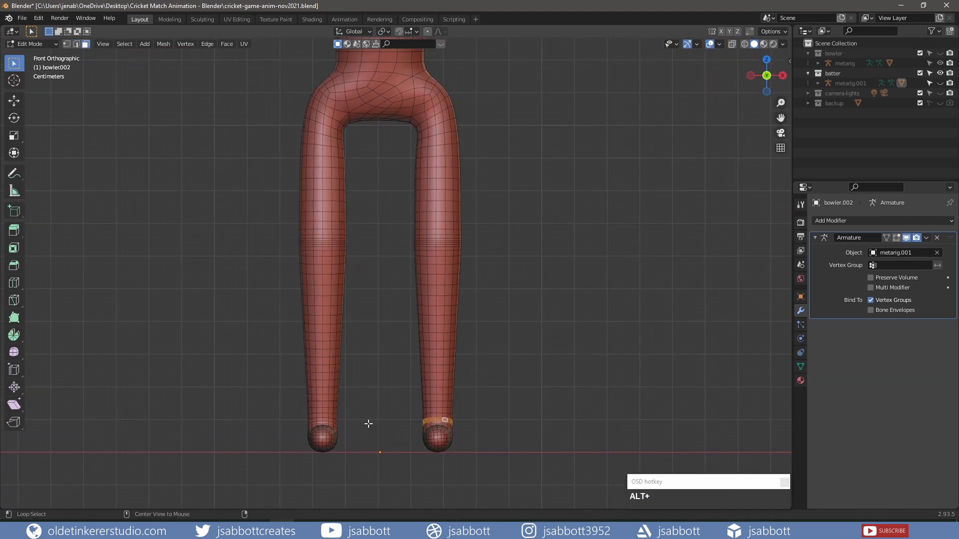
pyautogui.keyDown('alt'); pyautogui.keyDown('shift'); pyautogui.click(324, 423); pyautogui.keyUp('shift'); pyautogui.keyUp('alt')
pyautogui.moveTo(324, 422); pyautogui.dragTo(483, 230, button='middle')
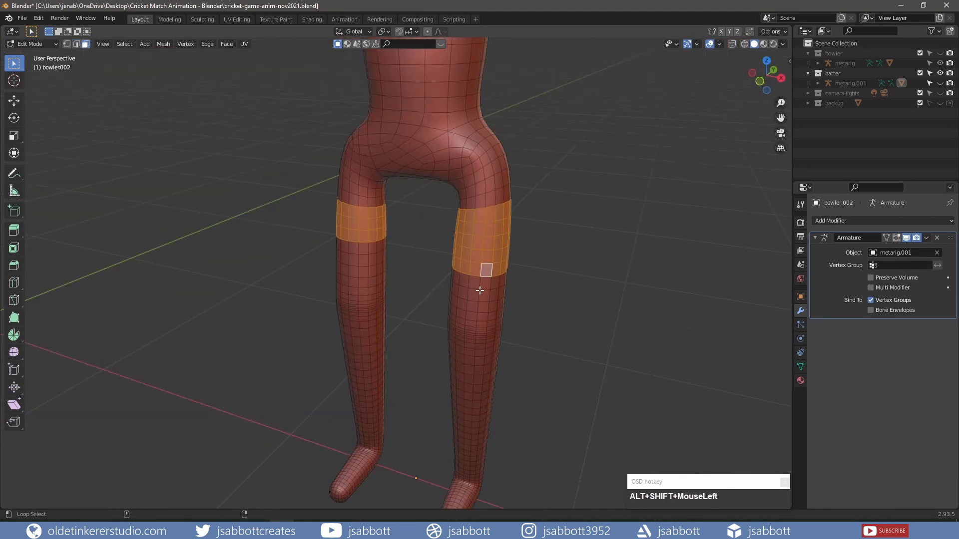
pyautogui.hotkey('alt', 'a')
# Select all faces of both thighs and shins through the mesh in wireframe front view, then return to solid shading
pyautogui.press('KP_1')
pyautogui.hotkey('shift', 'z')
pyautogui.scroll(-1, 590, 304)
pyautogui.keyDown('shift'); pyautogui.moveTo(323, 173); pyautogui.dragTo(474, 181); pyautogui.keyUp('shift')
pyautogui.keyDown('shift'); pyautogui.moveTo(323, 281); pyautogui.dragTo(369, 419); pyautogui.keyUp('shift')
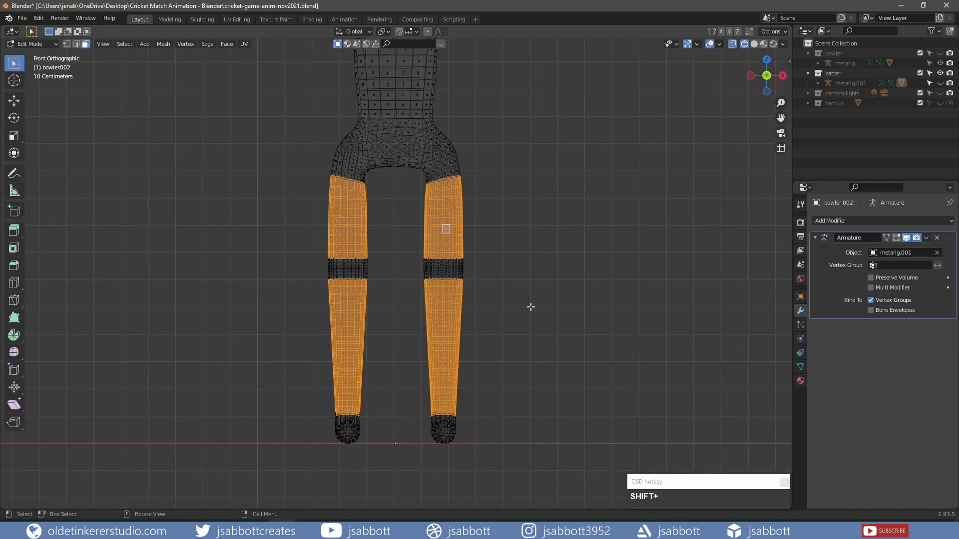
pyautogui.hotkey('shift', 'z')
# Remove the faces along the backs of both legs from the leg pad selection
pyautogui.moveTo(506, 304); pyautogui.dragTo(475, 187, button='middle')
pyautogui.hotkey('ctrl', 'z')
pyautogui.hotkey('ctrl', 'z')
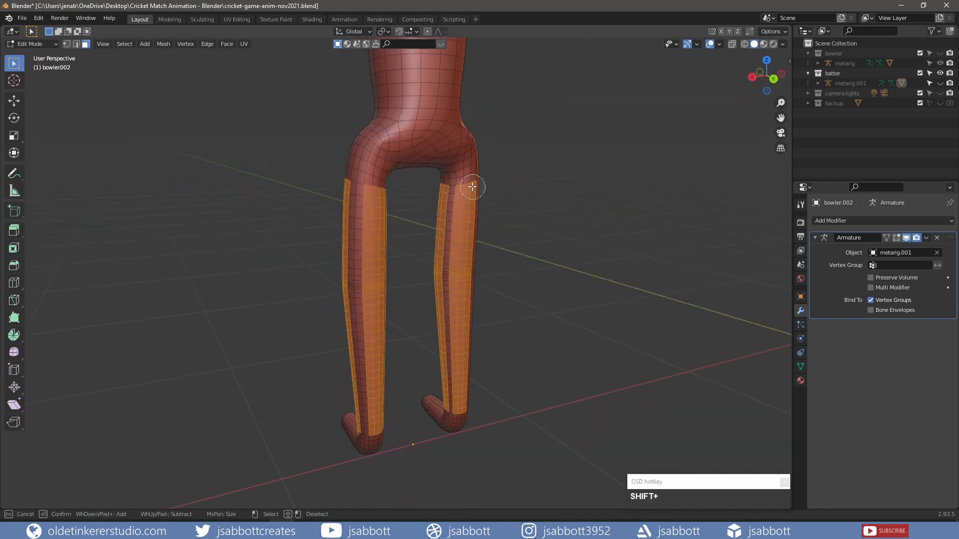
pyautogui.keyDown('shift'); pyautogui.click(444, 306); pyautogui.keyUp('shift')
pyautogui.moveTo(443, 337); pyautogui.dragTo(379, 332, button='middle')
# Refine the leg pad selection by picking regions of faces along the pad edges on both legs
pyautogui.keyDown('ctrl'); pyautogui.keyDown('shift'); pyautogui.click(344, 283); pyautogui.keyUp('shift'); pyautogui.keyUp('ctrl')
pyautogui.keyDown('ctrl'); pyautogui.keyDown('shift'); pyautogui.click(345, 424); pyautogui.keyUp('shift'); pyautogui.keyUp('ctrl')
pyautogui.moveTo(346, 425); pyautogui.dragTo(295, 420, button='middle')
pyautogui.moveTo(519, 175); pyautogui.dragTo(359, 130, button='middle')
pyautogui.keyDown('ctrl'); pyautogui.keyDown('shift'); pyautogui.click(393, 162); pyautogui.keyUp('shift'); pyautogui.keyUp('ctrl')
pyautogui.keyDown('shift'); pyautogui.click(404, 445); pyautogui.keyUp('shift')
pyautogui.keyDown('ctrl'); pyautogui.keyDown('shift'); pyautogui.click(464, 455); pyautogui.keyUp('shift'); pyautogui.keyUp('ctrl')
pyautogui.moveTo(465, 455); pyautogui.dragTo(535, 143, button='middle')
pyautogui.keyDown('ctrl'); pyautogui.keyDown('shift'); pyautogui.click(313, 431); pyautogui.keyUp('shift'); pyautogui.keyUp('ctrl')
# Push the selected leg faces outward along their normals to form thick batting pads, and leave Edit Mode
pyautogui.hotkey('alt', 's')
pyautogui.click(492, 331)
pyautogui.press('Tab')
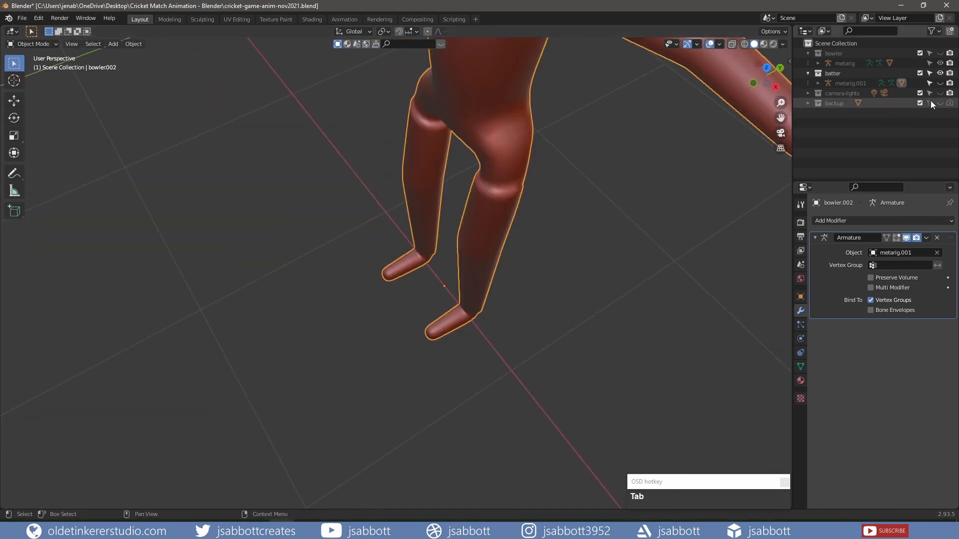
# Unhide and select the batter's metarig.001, and switch it to Pose Mode
pyautogui.click(940, 83)
pyautogui.click(855, 83)
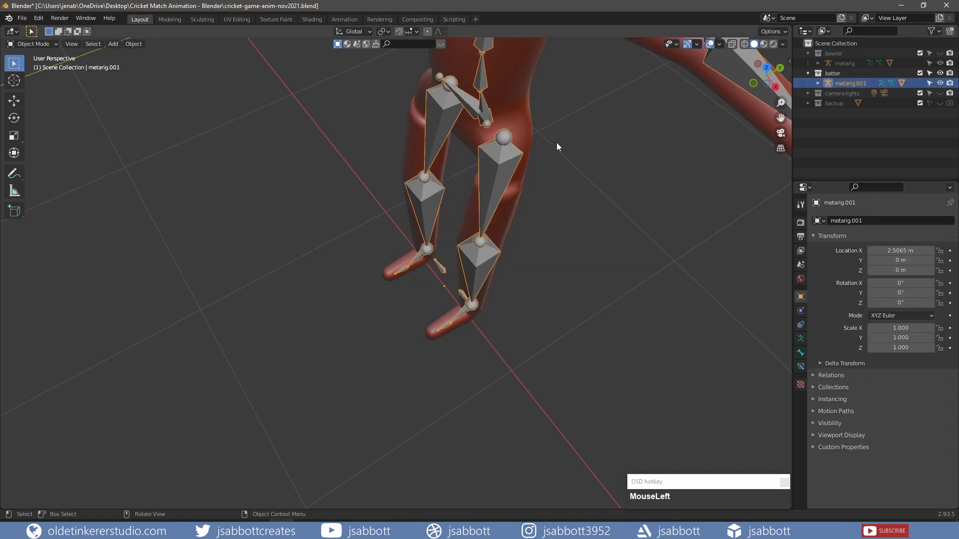
pyautogui.click(33, 77)
# Select the left thigh bone, rotate it about the X axis to test the leg pad's deformation, and undo the rotation
pyautogui.keyDown('shift'); pyautogui.moveTo(239, 125); pyautogui.dragTo(433, 265, button='middle'); pyautogui.keyUp('shift')
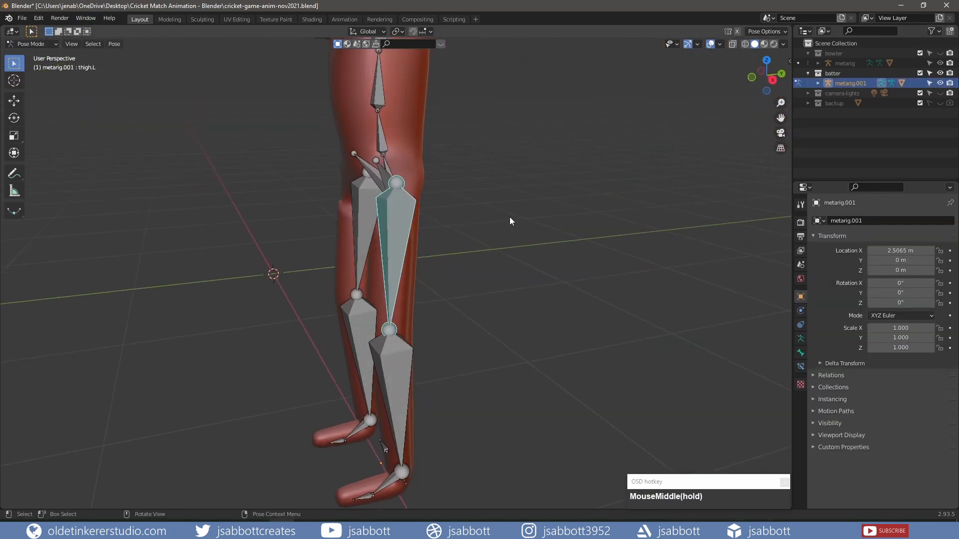
pyautogui.press('r')
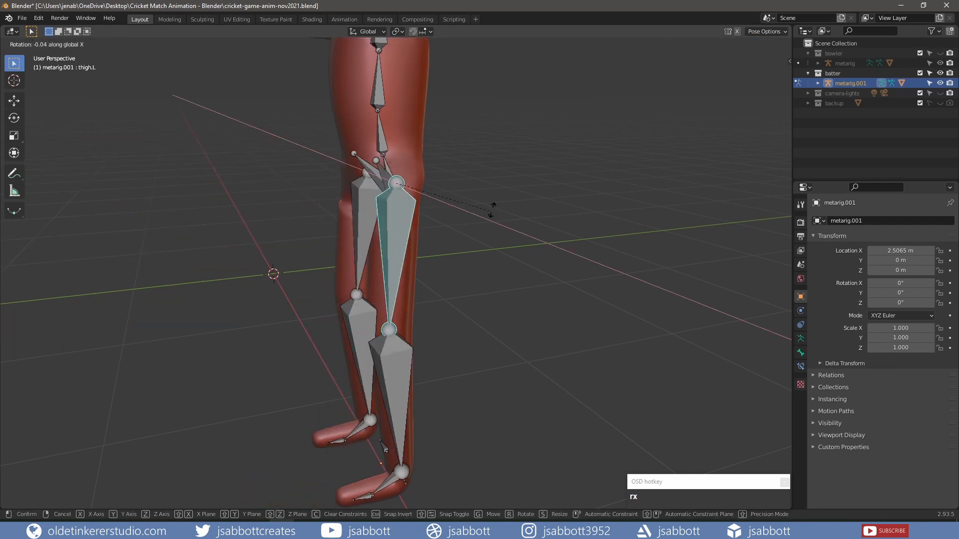
pyautogui.click(540, 155)
pyautogui.hotkey('ctrl', 'z')
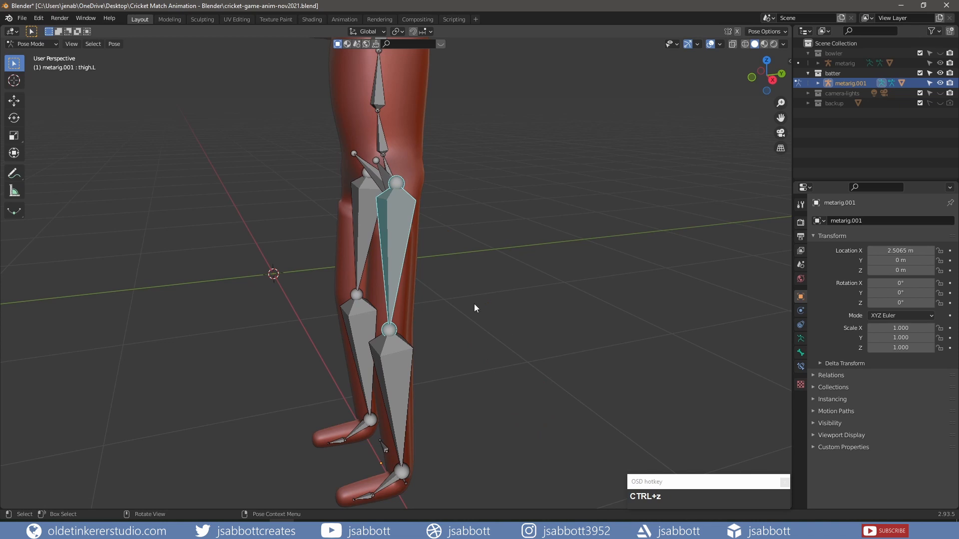
# Rotate the batter's left shin bone to bend the knee and examine how the leg pad deforms
pyautogui.click(394, 361)
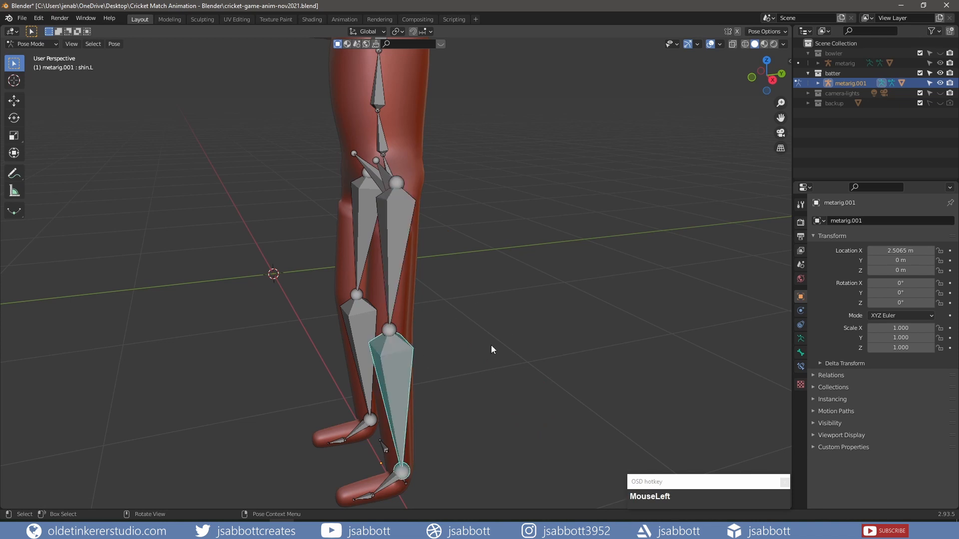
pyautogui.click(490, 243)
pyautogui.moveTo(420, 301); pyautogui.dragTo(477, 301, button='middle')
pyautogui.scroll(2, 478, 300)
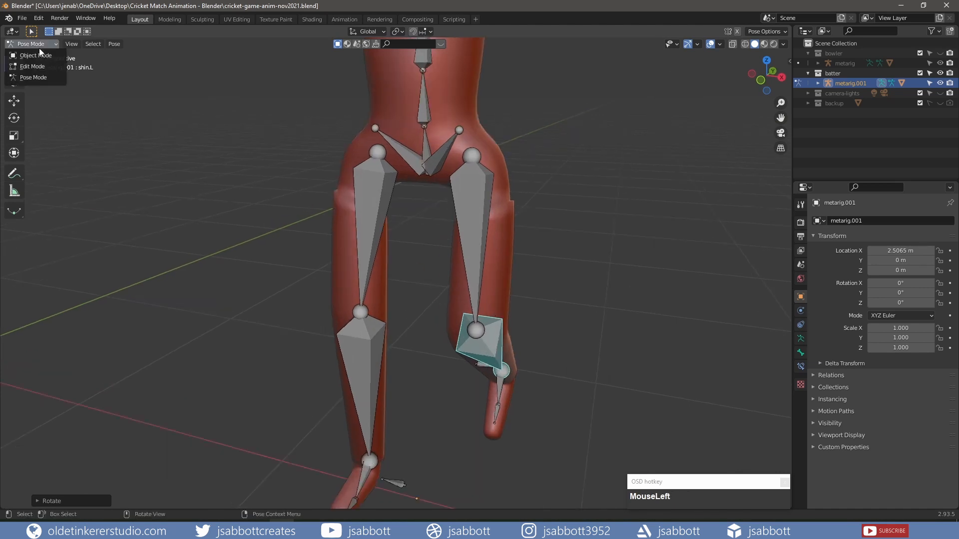
# Undo the left shin rotation, return to Object Mode, deselect everything, and hide the batter's metarig.001
pyautogui.hotkey('ctrl', 'z')
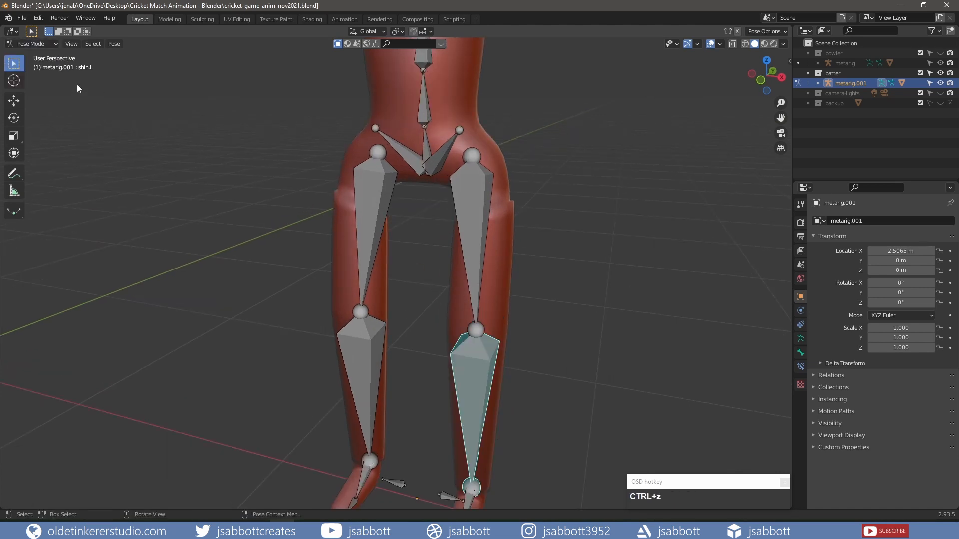
pyautogui.click(33, 44)
pyautogui.click(27, 54)
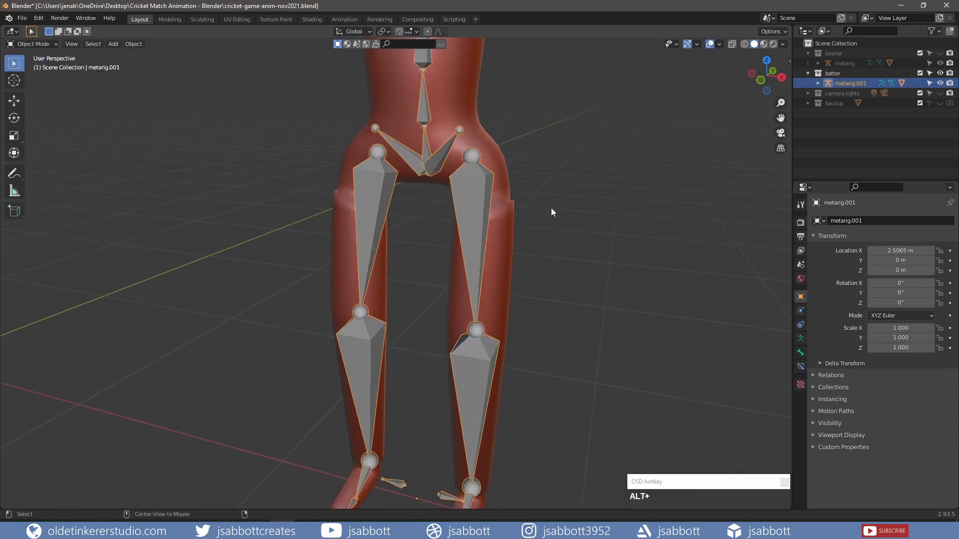
pyautogui.hotkey('alt', 'a')
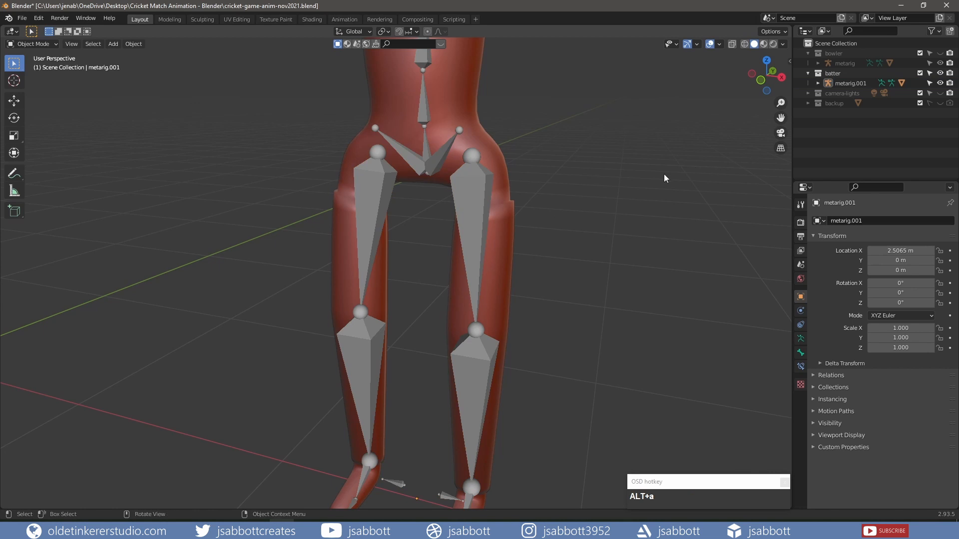
pyautogui.click(941, 83)
pyautogui.scroll(-3, 557, 212)
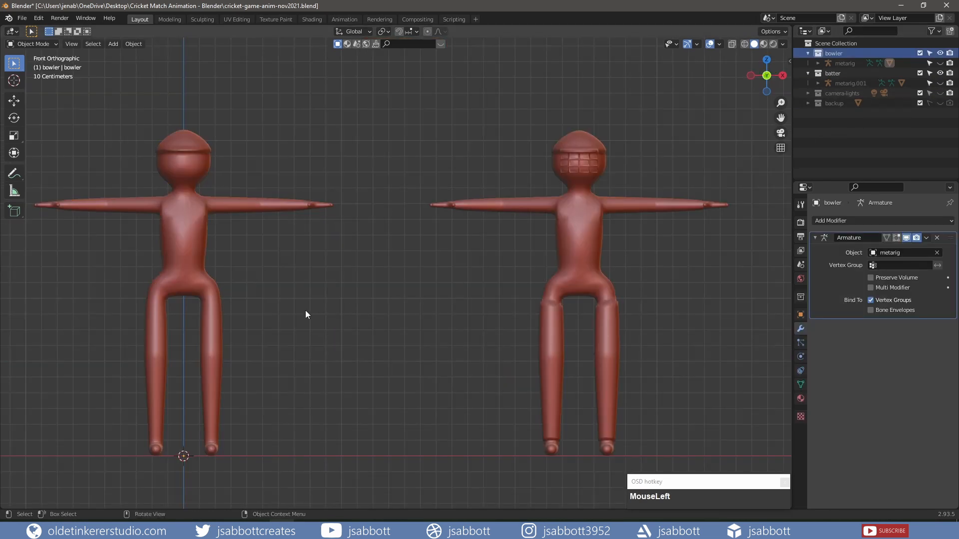
# Add a UV sphere, scale it down to ball size, and place it just below the bowler's left hand
pyautogui.hotkey('shift', 'a')
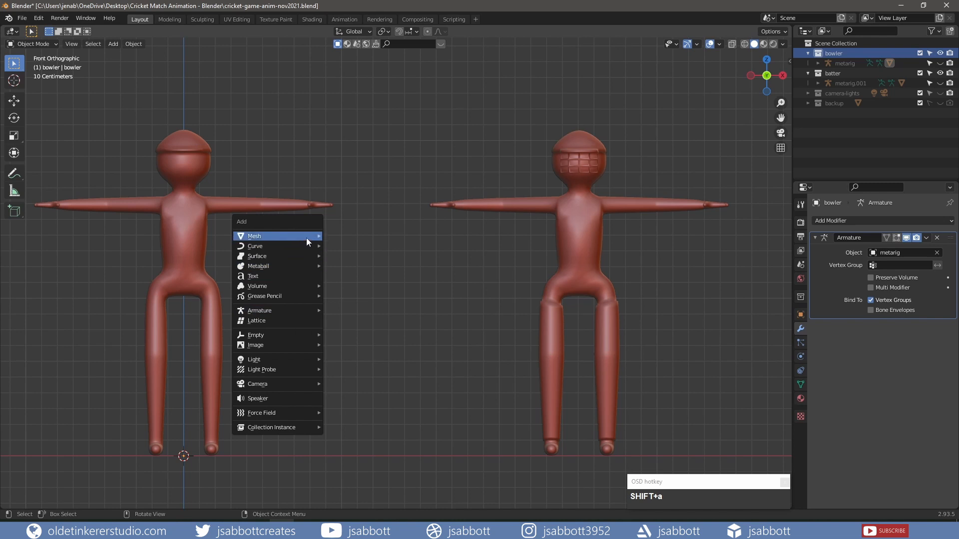
pyautogui.moveTo(307, 238)
pyautogui.click(361, 265)
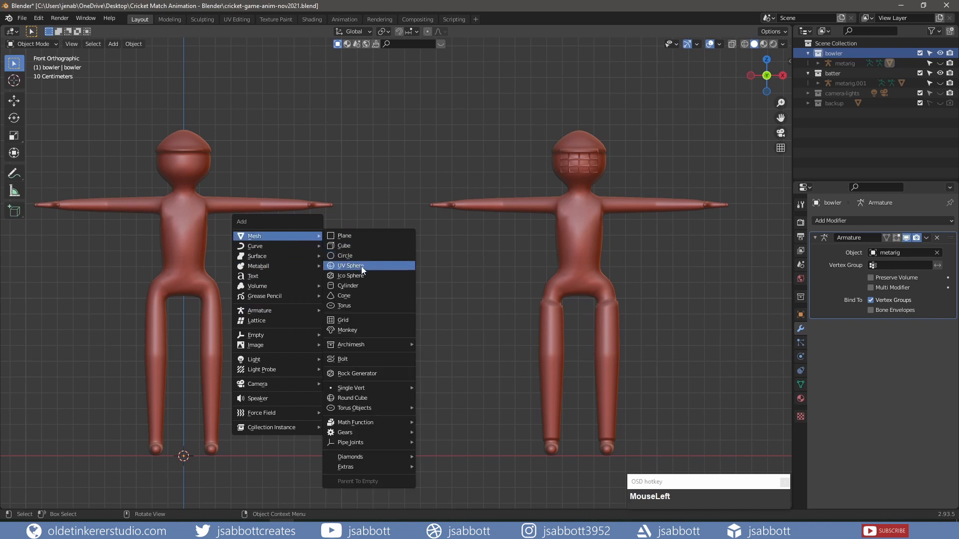
pyautogui.press('s')
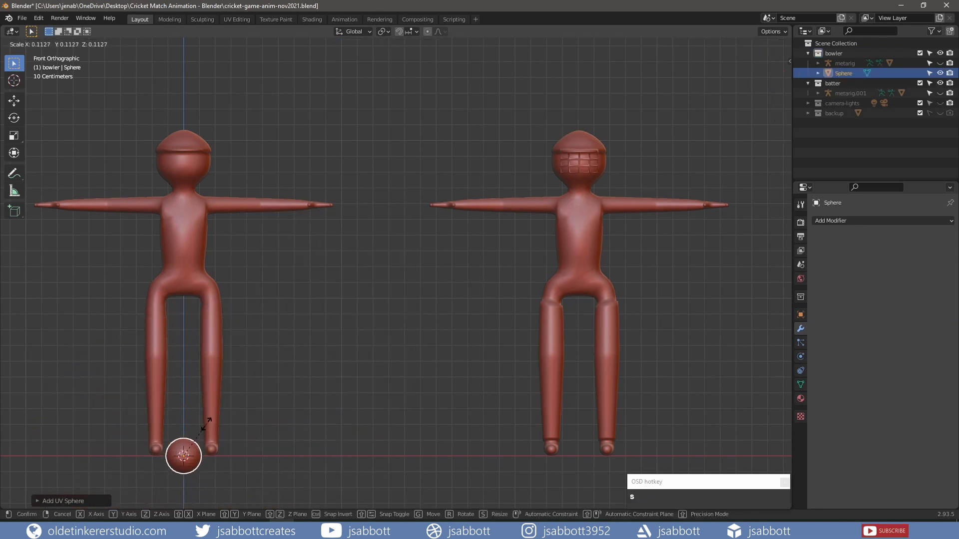
pyautogui.scroll(5, 372, 238)
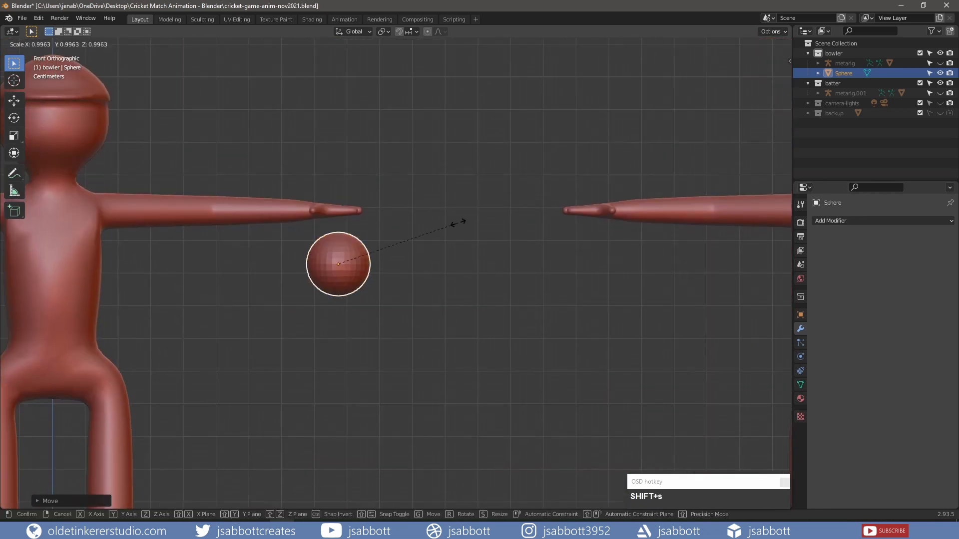
pyautogui.click(387, 257)
pyautogui.press('g')
pyautogui.press('z')
pyautogui.click(388, 229)
# Rename the sphere to ball and make the batter collection active
pyautogui.scroll(-4, 505, 274)
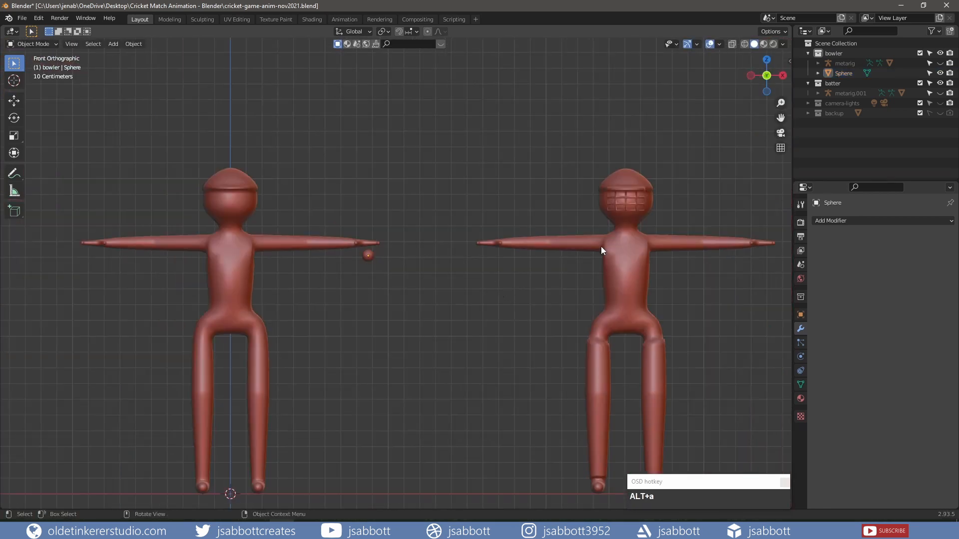
pyautogui.doubleClick(844, 73)
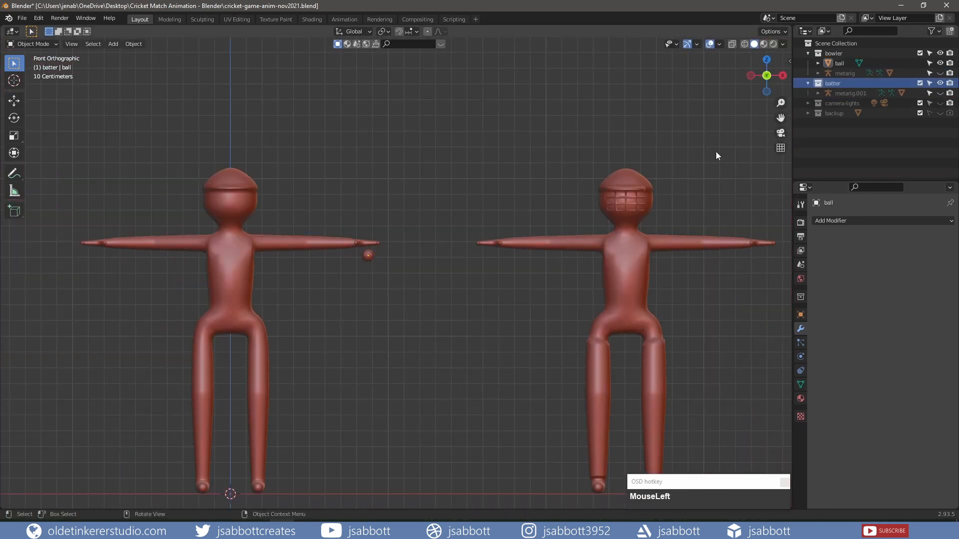
pyautogui.keyDown('shift'); pyautogui.moveTo(715, 151); pyautogui.dragTo(434, 123, button='middle'); pyautogui.keyUp('shift')
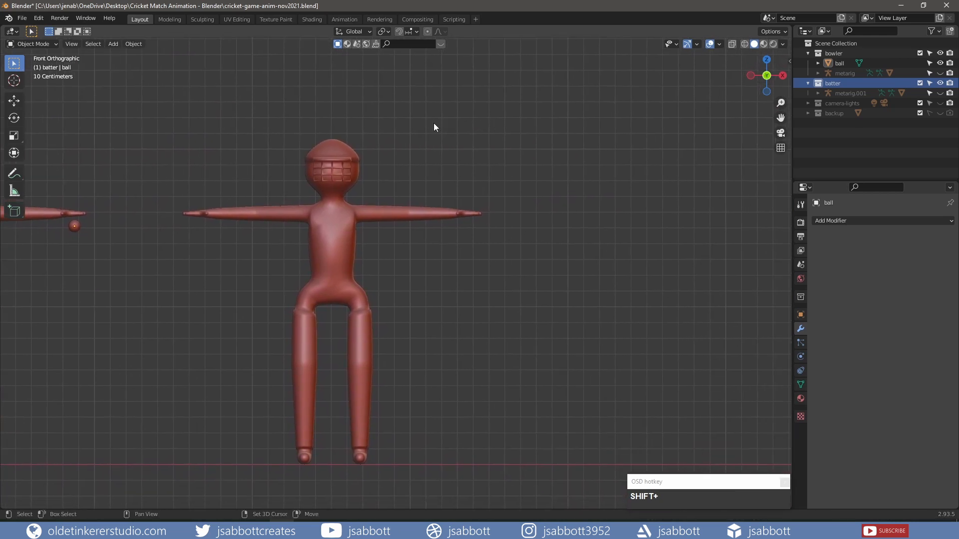
# Import the cricket bat reference image beside the batter, scale it to about 0.19, and lower it along Z to the ground
pyautogui.click(110, 530)
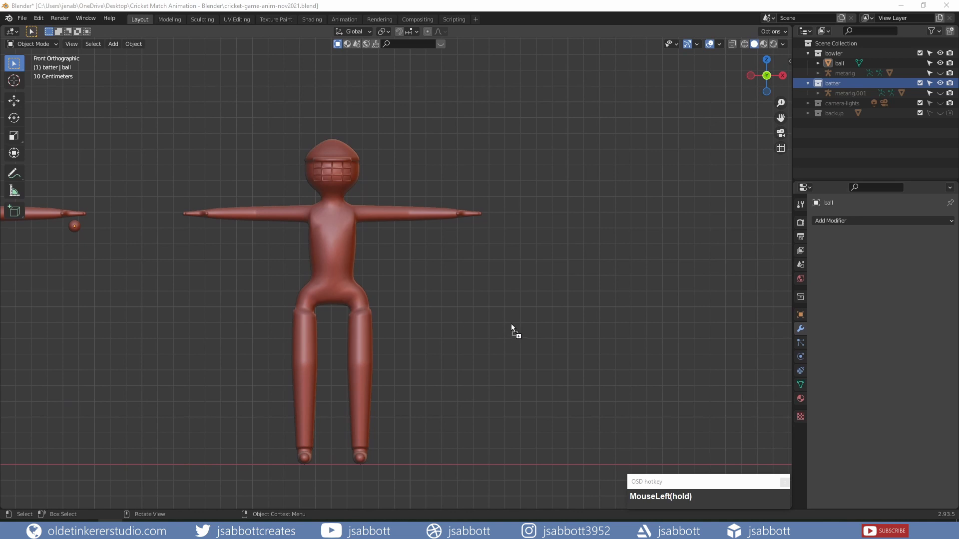
pyautogui.moveTo(511, 324); pyautogui.dragTo(513, 325)
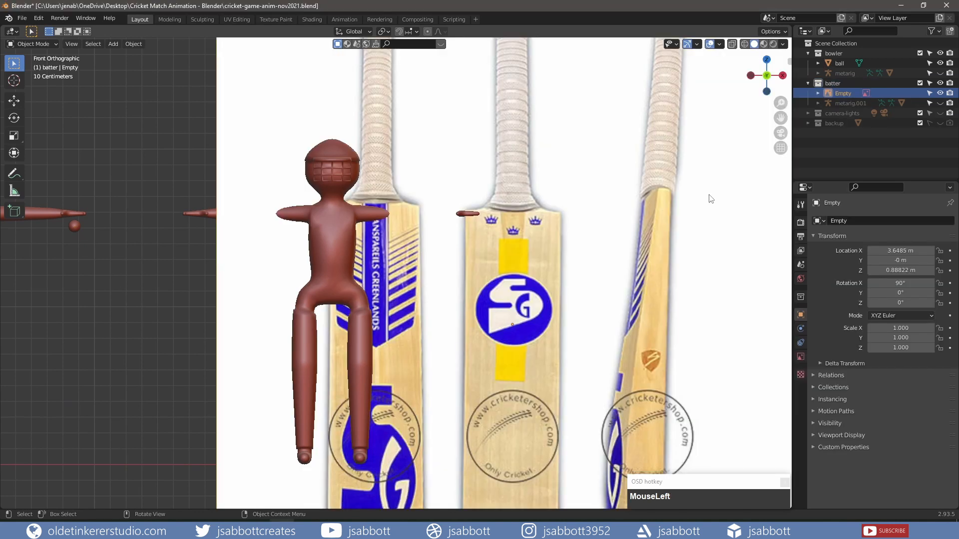
pyautogui.press('s')
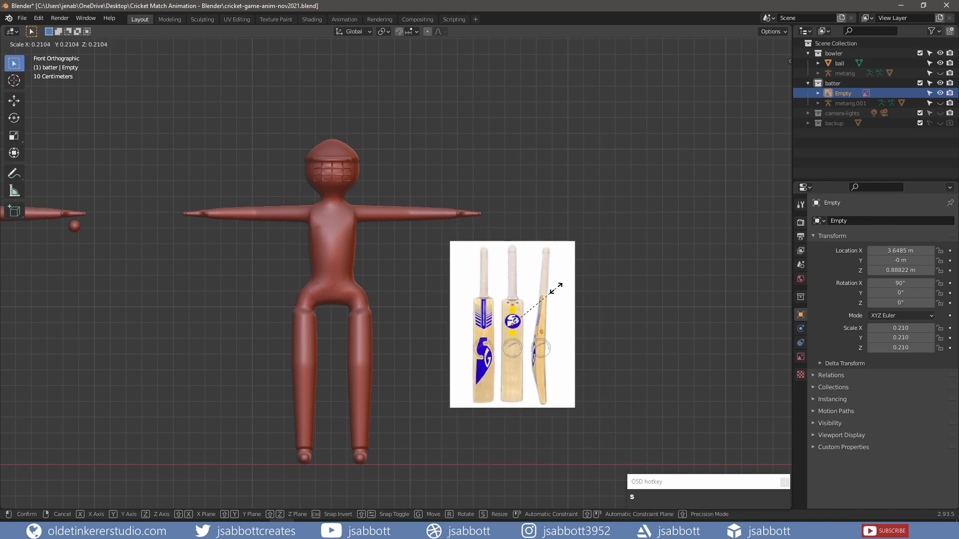
pyautogui.click(553, 296)
pyautogui.press('z')
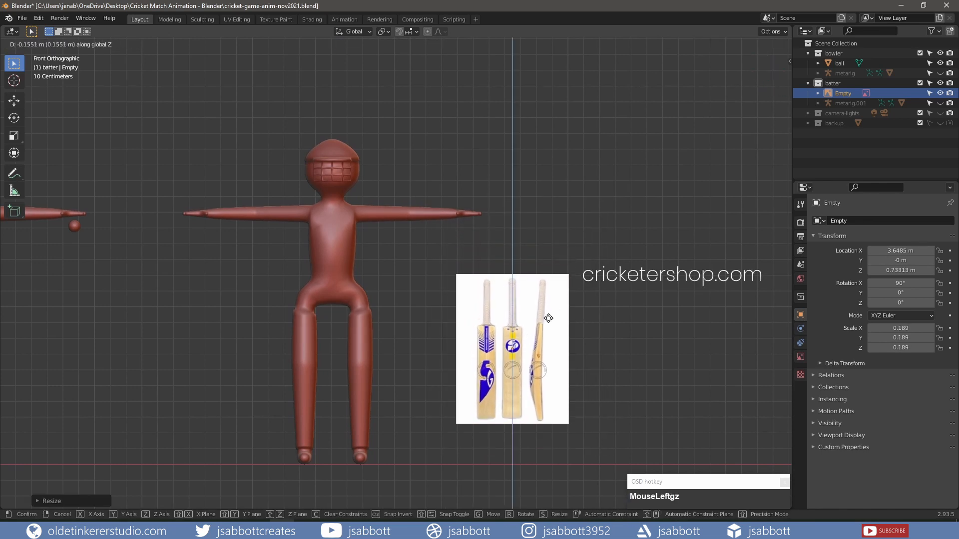
pyautogui.click(544, 361)
pyautogui.press('s')
pyautogui.press('g')
pyautogui.press('z')
pyautogui.press('s')
pyautogui.press('g')
pyautogui.press('z')
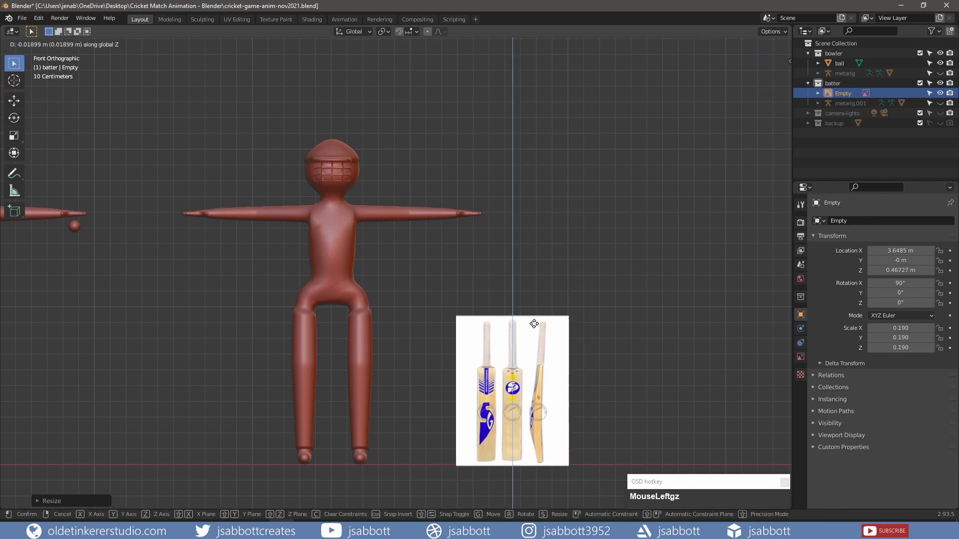
# Duplicate the bat reference image, rotate the copy about Z to 270°, and shift it along Y as a side-view reference
pyautogui.hotkey('shift', 'd')
pyautogui.press('r')
pyautogui.press('z')
pyautogui.moveTo(573, 186); pyautogui.dragTo(454, 243, button='middle')
pyautogui.press('g')
pyautogui.press('y')
pyautogui.click(601, 269)
pyautogui.press('KP_1')
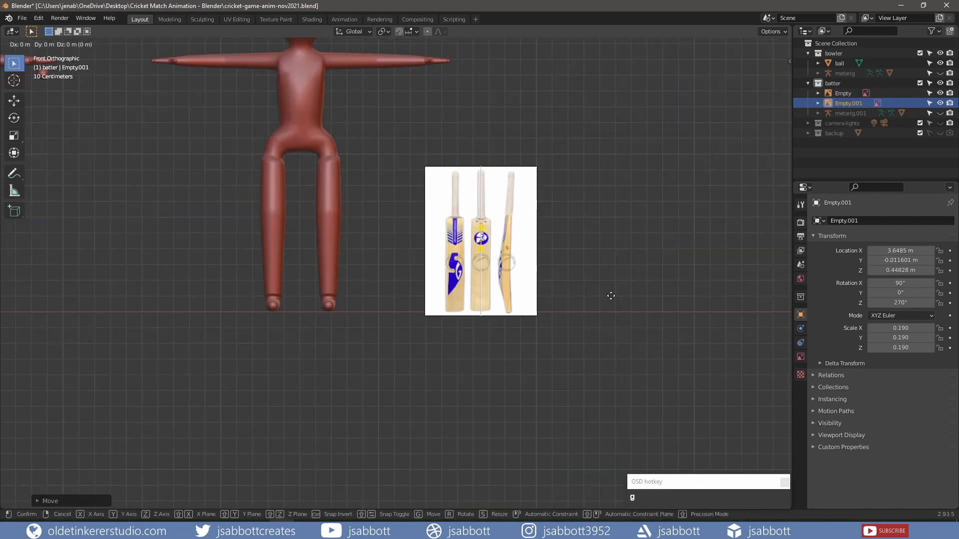
# Add a cube by the reference images, scale it down, apply its scale, and rename it bat
pyautogui.click(583, 271)
pyautogui.hotkey('shift', 'a')
pyautogui.moveTo(622, 248)
pyautogui.click(684, 258)
pyautogui.press('s')
pyautogui.hotkey('ctrl', 'a')
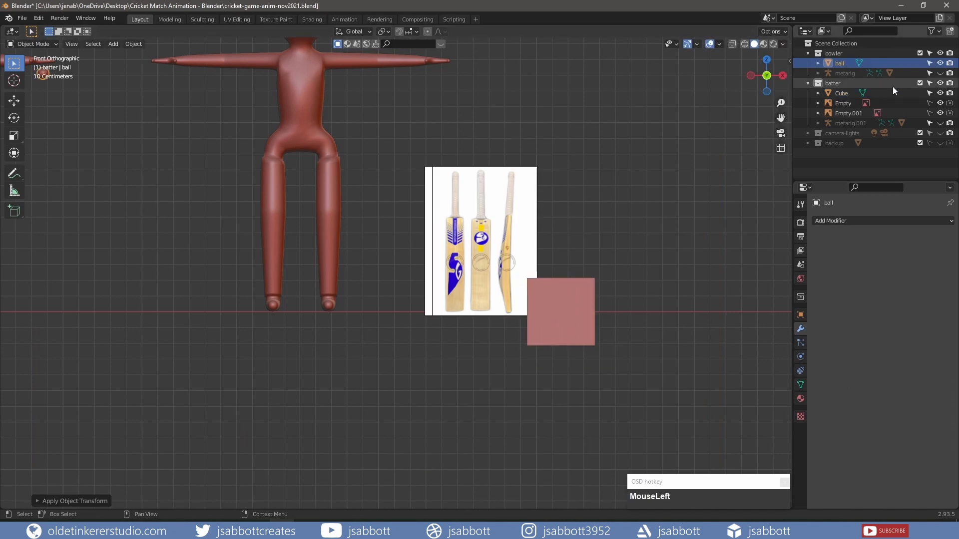
pyautogui.doubleClick(841, 93)
pyautogui.write('batgx')
# In Edit Mode, move and scale the cube along X to match the blade width in the front reference
pyautogui.press('Tab')
pyautogui.scroll(3, 553, 242)
pyautogui.keyDown('shift'); pyautogui.moveTo(553, 242); pyautogui.dragTo(537, 255, button='middle'); pyautogui.keyUp('shift')
pyautogui.press('g')
pyautogui.press('x')
pyautogui.press('s')
pyautogui.press('x')
pyautogui.click(535, 306)
pyautogui.press('KP_1')
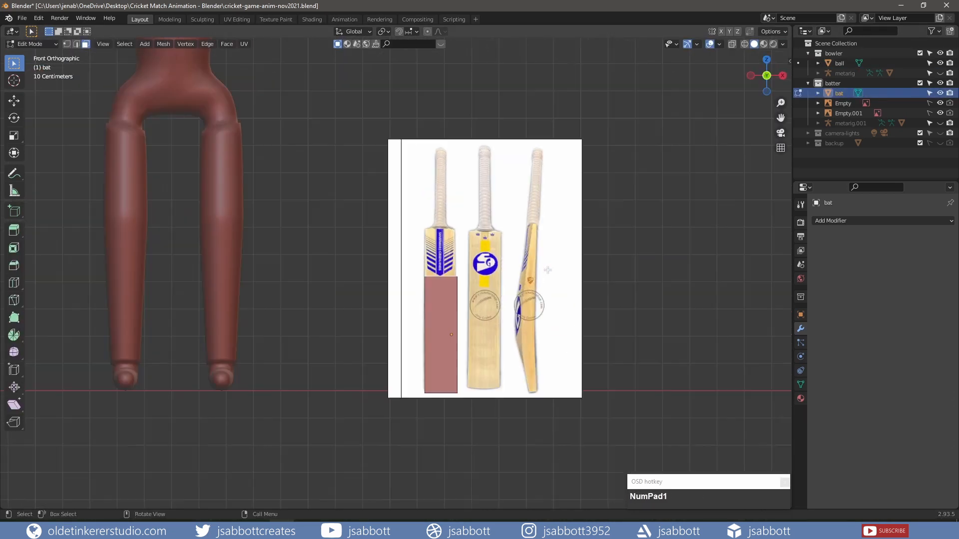
# Adjust the block's height along Z, and fit its thickness and position along Y to the side reference
pyautogui.press('g')
pyautogui.press('z')
pyautogui.press('KP_3')
pyautogui.press('l')
pyautogui.press('s')
pyautogui.press('y')
pyautogui.click(467, 320)
pyautogui.press('g')
pyautogui.press('y')
pyautogui.click(458, 320)
# Duplicate the blade's top face, scale it down, and turn it into a circle as the base of the handle
pyautogui.press('KP_1')
pyautogui.moveTo(442, 246); pyautogui.dragTo(435, 295, button='middle')
pyautogui.click(441, 220)
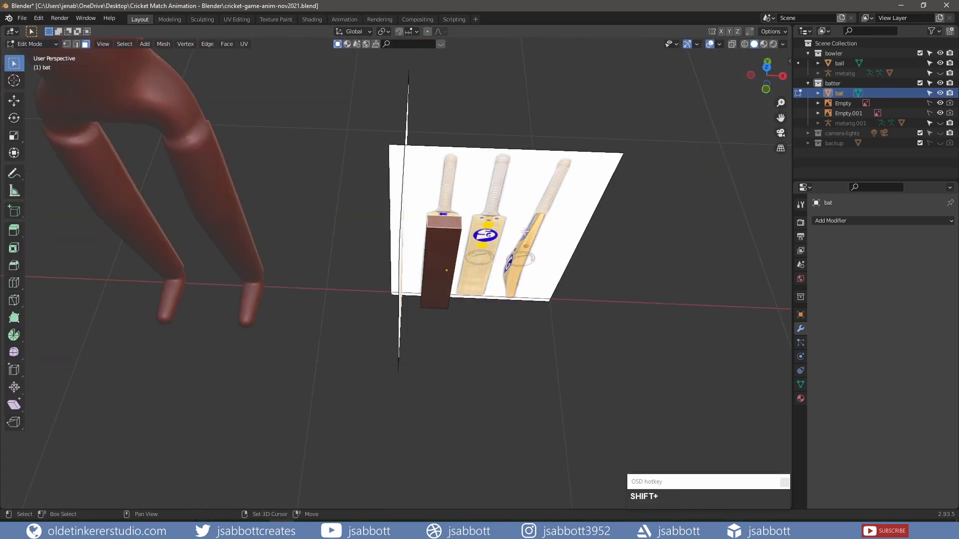
pyautogui.hotkey('shift', 'd')
pyautogui.press('KP_7')
pyautogui.scroll(3, 575, 299)
pyautogui.press('s')
pyautogui.scroll(4, 469, 272)
pyautogui.rightClick(487, 297)
pyautogui.click(541, 278)
pyautogui.press('KP_1')
pyautogui.scroll(-5, 499, 250)
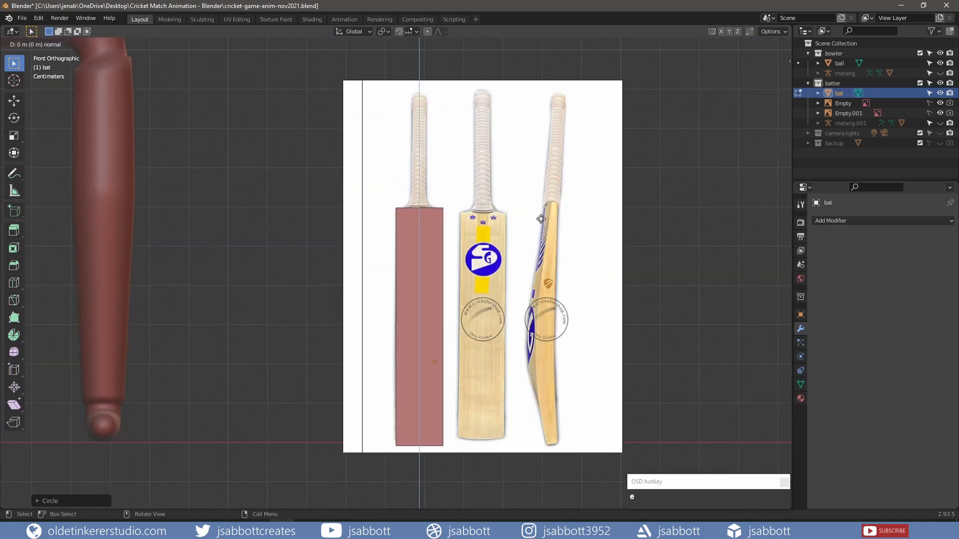
# Extrude the handle up to the top of the reference, scale its end loop, and bevel its base edge with two segments
pyautogui.hotkey('ctrl', 'z')
pyautogui.moveTo(470, 225)
pyautogui.mouseDown(button='middle')
pyautogui.moveTo(445, 199)
pyautogui.moveTo(472, 225)
pyautogui.mouseUp(button='middle')
pyautogui.press('KP_1')
pyautogui.click(481, 203)
pyautogui.keyDown('alt'); pyautogui.keyDown('shift'); pyautogui.click(422, 217); pyautogui.keyUp('shift'); pyautogui.keyUp('alt')
pyautogui.press('KP_1')
pyautogui.press('s')
pyautogui.click(483, 203)
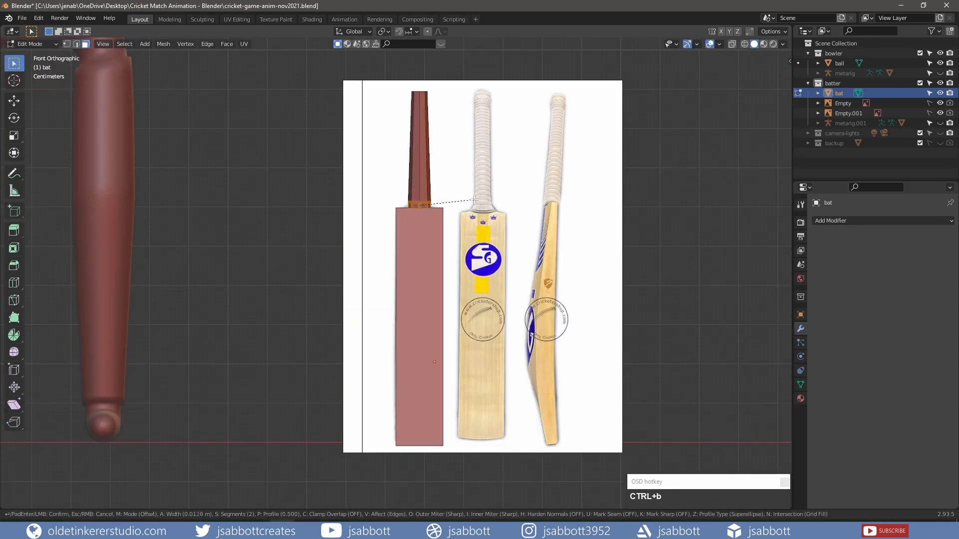
pyautogui.click(475, 200)
# Bevel the handle's upper end edge to round it off, and scale the handle
pyautogui.keyDown('shift'); pyautogui.moveTo(458, 95); pyautogui.dragTo(429, 244, button='middle'); pyautogui.keyUp('shift')
pyautogui.keyDown('alt'); pyautogui.keyDown('shift'); pyautogui.click(412, 256); pyautogui.keyUp('shift'); pyautogui.keyUp('alt')
pyautogui.hotkey('ctrl', 'b')
pyautogui.click(470, 223)
pyautogui.press('h')
pyautogui.keyDown('alt'); pyautogui.keyDown('shift'); pyautogui.click(412, 301); pyautogui.keyUp('shift'); pyautogui.keyUp('alt')
pyautogui.hotkey('ctrl', 'r')
pyautogui.moveTo(424, 280); pyautogui.dragTo(424, 379, button='middle')
pyautogui.press('s')
pyautogui.click(460, 275)
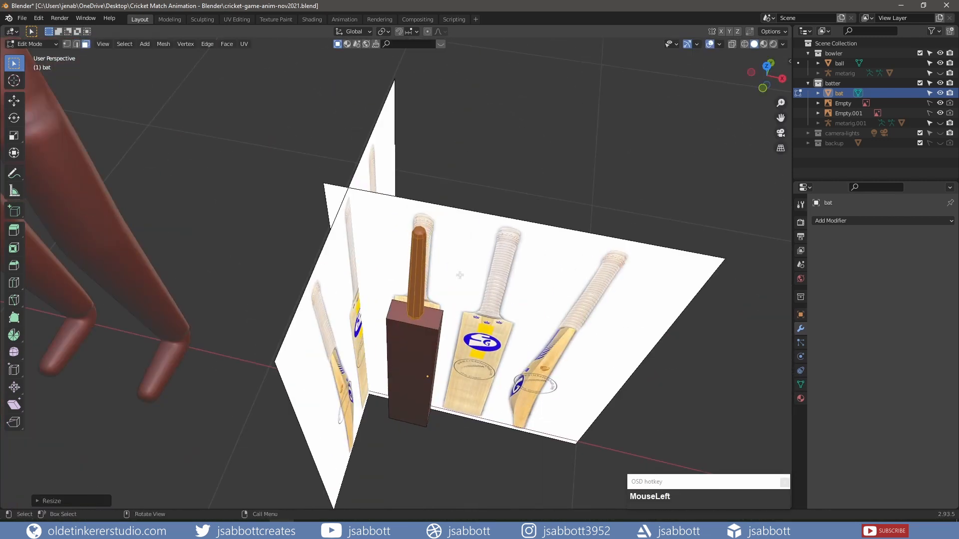
# In Object Mode, move the side reference image along Y to line it up with the blade, and resume editing the bat
pyautogui.press('KP_3')
pyautogui.press('Tab')
pyautogui.click(930, 114)
pyautogui.click(471, 235)
pyautogui.press('g')
pyautogui.press('y')
pyautogui.click(465, 225)
pyautogui.click(434, 167)
pyautogui.press('Tab')
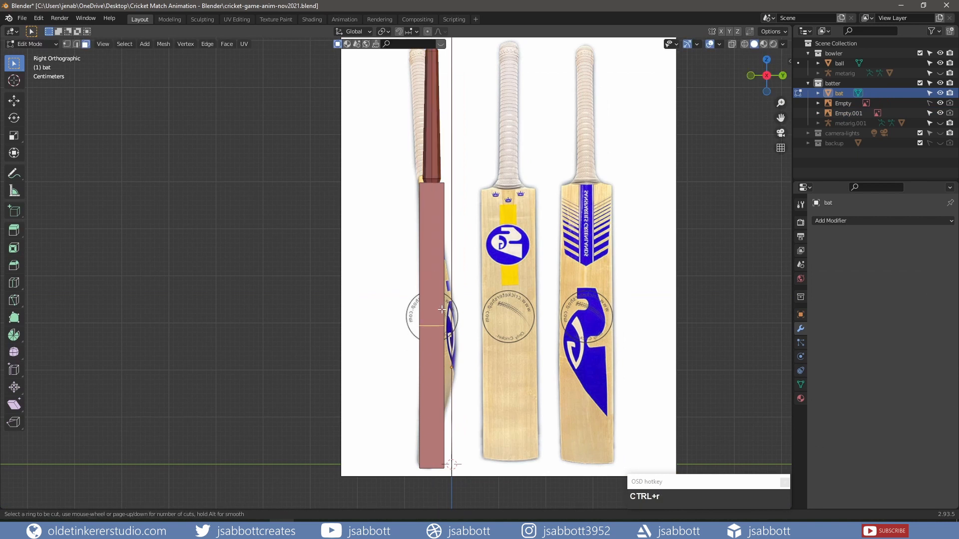
# Add a loop cut across the middle of the blade, hide the front reference image, and pull the back edge out to match the curve
pyautogui.click(441, 310)
pyautogui.click(939, 103)
pyautogui.moveTo(479, 300); pyautogui.dragTo(554, 310, button='middle')
pyautogui.press('g')
pyautogui.click(558, 314)
pyautogui.press('KP_3')
pyautogui.hotkey('alt', 'a')
pyautogui.click(732, 44)
pyautogui.press('KP_3')
pyautogui.press('g')
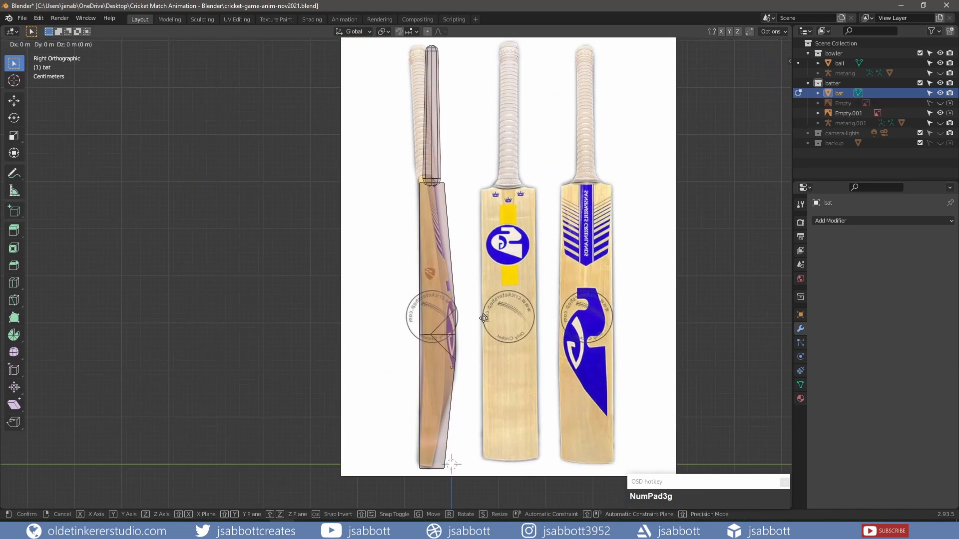
pyautogui.click(479, 319)
# Refine the blade's back profile by moving its middle and lower back edges along Y to the side reference
pyautogui.press('KP_3')
pyautogui.press('g')
pyautogui.press('y')
pyautogui.moveTo(470, 319); pyautogui.dragTo(478, 269, button='middle')
pyautogui.keyDown('alt'); pyautogui.click(449, 399); pyautogui.keyUp('alt')
pyautogui.press('KP_3')
pyautogui.press('g')
pyautogui.press('y')
pyautogui.click(449, 400)
# Select the whole handle, move it along Y to align with the top of the blade, and turn off X-ray
pyautogui.press('l')
pyautogui.press('g')
pyautogui.press('y')
pyautogui.click(502, 151)
pyautogui.hotkey('alt', 'a')
pyautogui.click(732, 44)
pyautogui.scroll(-2, 477, 270)
pyautogui.press('KP_7')
pyautogui.press('l')
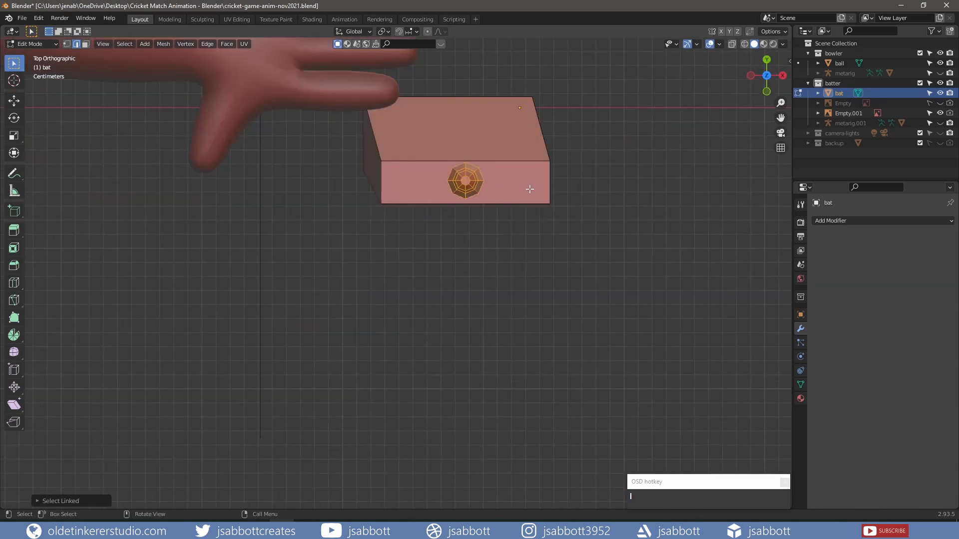
pyautogui.press('KP_3')
# Hide the side reference image, select the blade's outer edges, and bevel them
pyautogui.click(940, 113)
pyautogui.scroll(-4, 447, 253)
pyautogui.hotkey('alt', 'a')
pyautogui.moveTo(500, 224); pyautogui.dragTo(425, 210, button='middle')
pyautogui.keyDown('alt'); pyautogui.click(464, 225); pyautogui.keyUp('alt')
pyautogui.keyDown('alt'); pyautogui.keyDown('shift'); pyautogui.click(369, 197); pyautogui.keyUp('shift'); pyautogui.keyUp('alt')
pyautogui.moveTo(370, 197); pyautogui.dragTo(577, 287, button='middle')
pyautogui.keyDown('alt'); pyautogui.keyDown('shift'); pyautogui.click(377, 266); pyautogui.keyUp('shift'); pyautogui.keyUp('alt')
pyautogui.hotkey('ctrl', 'b')
pyautogui.click(580, 287)
# Leave Edit Mode and delete the bat reference images
pyautogui.press('Tab')
pyautogui.hotkey('alt', 'a')
pyautogui.click(843, 104)
pyautogui.press('Delete')
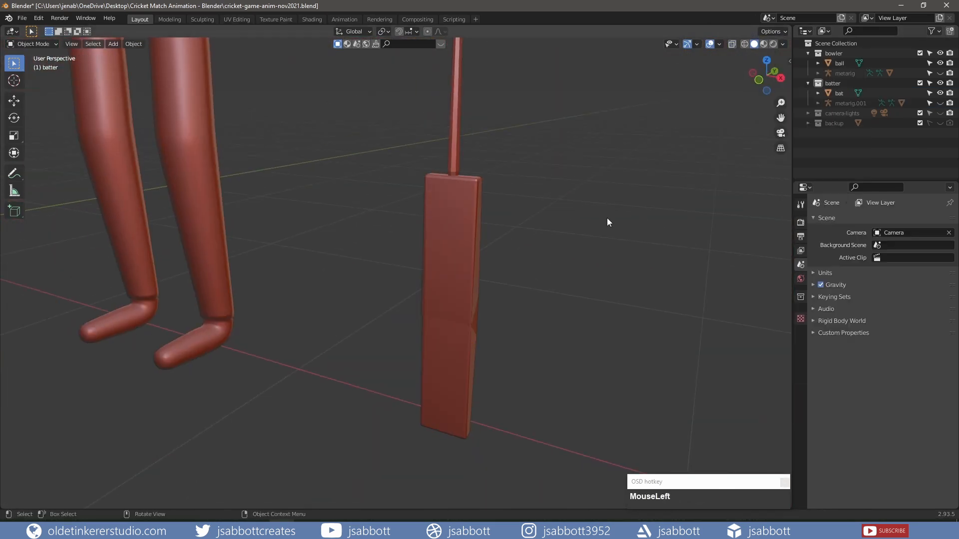
# Select the bat and move it next to the batter's left foot
pyautogui.click(452, 274)
pyautogui.press('KP_1')
pyautogui.scroll(-4, 452, 274)
pyautogui.press('g')
pyautogui.click(392, 263)
pyautogui.press('Tab')
pyautogui.moveTo(349, 264); pyautogui.dragTo(387, 283, button='middle')
pyautogui.press('KP_1')
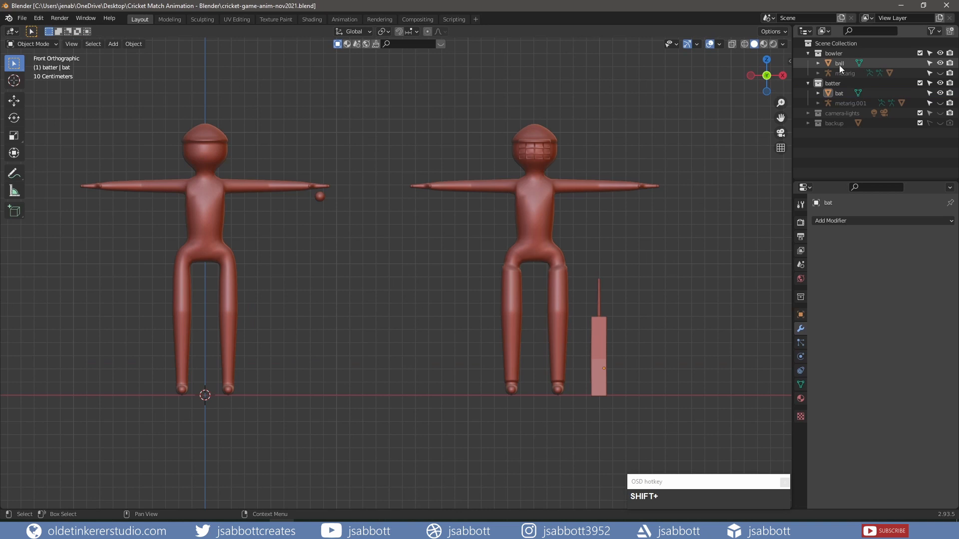
# Select the ball beside the bowler's hand and open its mesh in Edit Mode with nothing selected
pyautogui.click(839, 64)
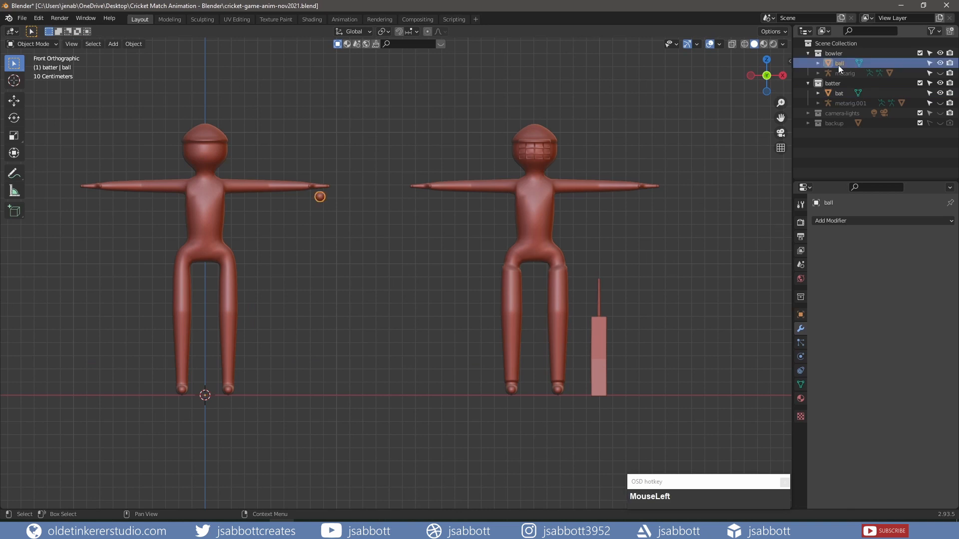
pyautogui.scroll(7, 360, 269)
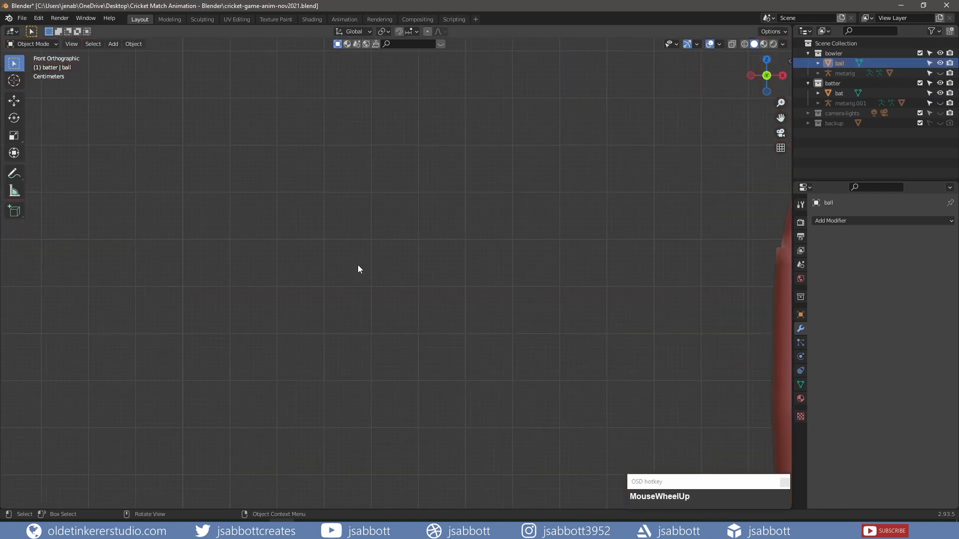
pyautogui.keyDown('shift'); pyautogui.moveTo(131, 60); pyautogui.dragTo(420, 332, button='middle'); pyautogui.keyUp('shift')
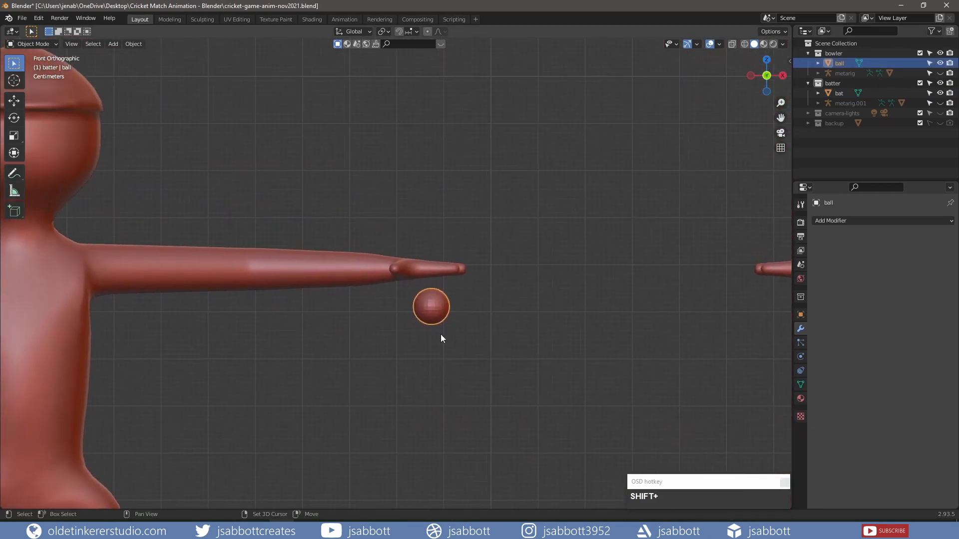
pyautogui.scroll(2, 472, 312)
pyautogui.press('Tab')
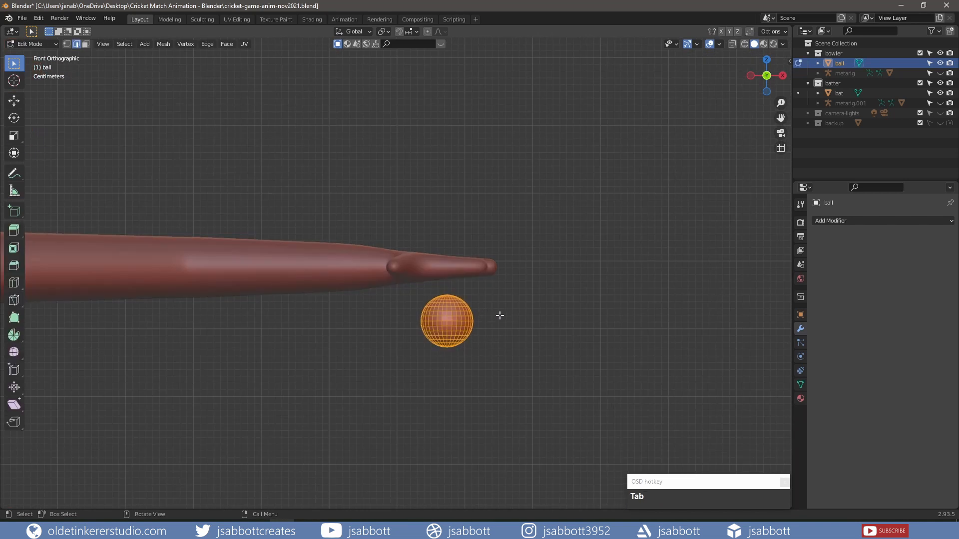
pyautogui.scroll(1, 500, 316)
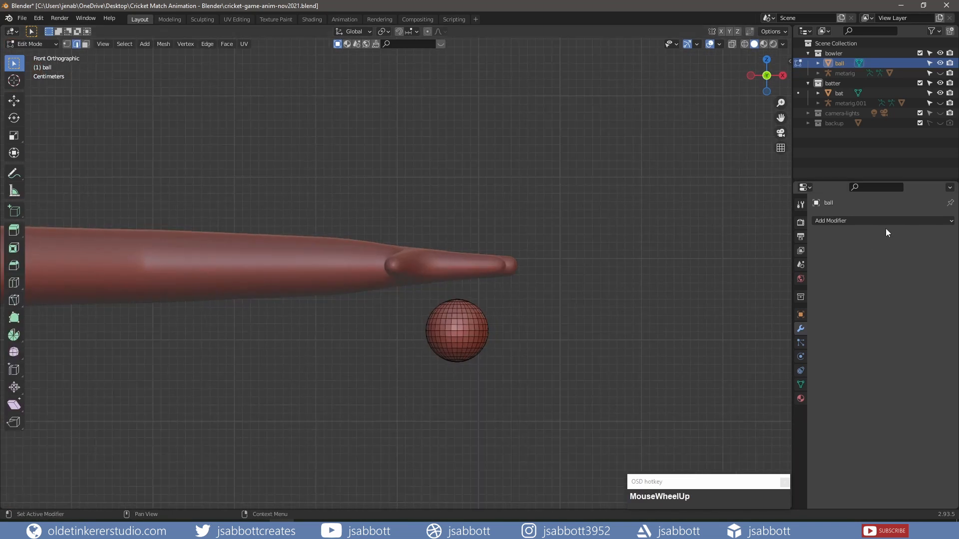
# Create a red material named ball for the ball and a white material named ball-white for two horizontal bands
pyautogui.click(802, 398)
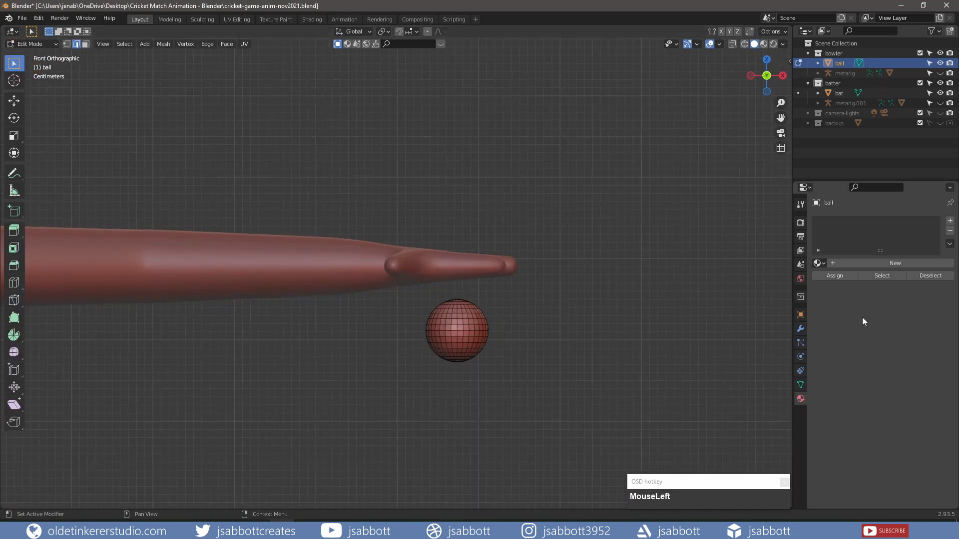
pyautogui.click(884, 263)
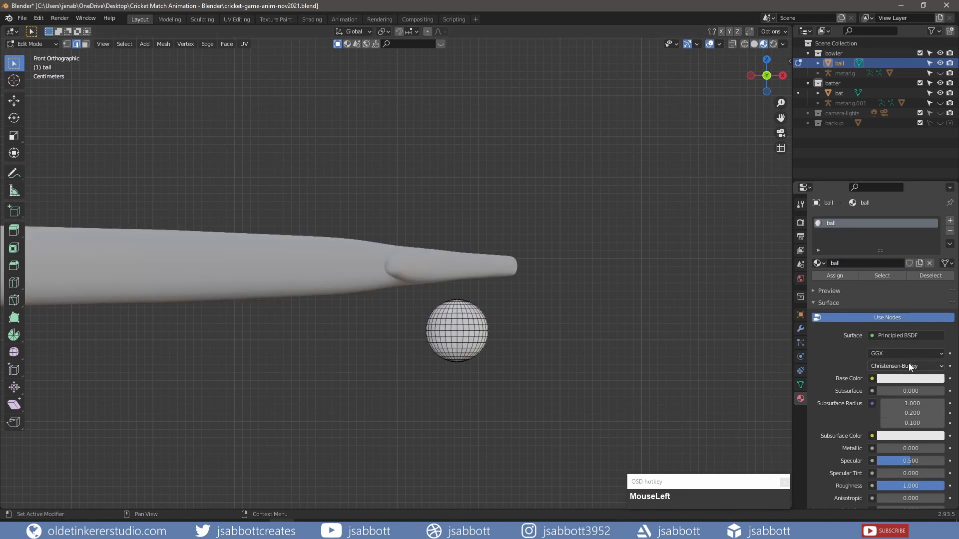
pyautogui.press('a')
pyautogui.click(908, 436)
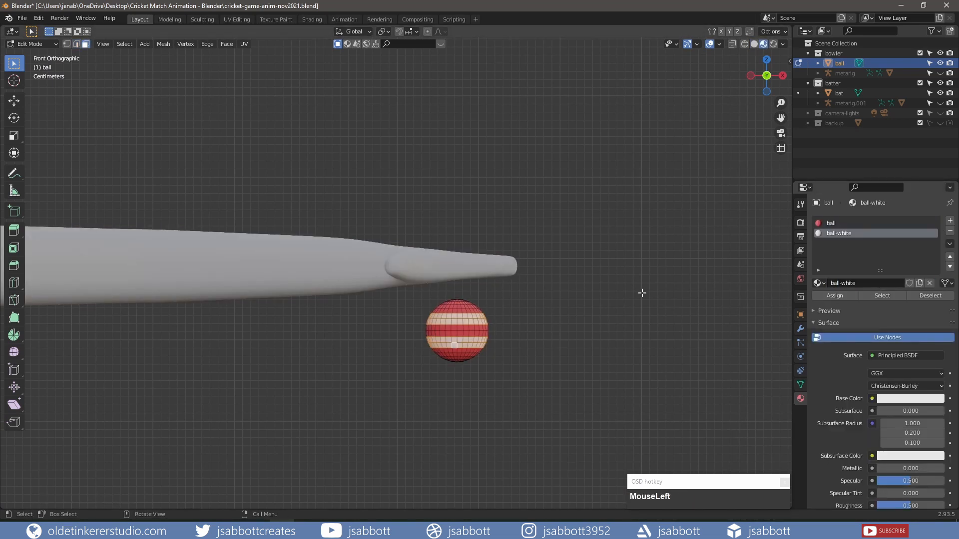
# Leave the ball, select the bowler's cap faces in Edit Mode, and create a green material named bowler-cap
pyautogui.press('Tab')
pyautogui.hotkey('alt', 'a')
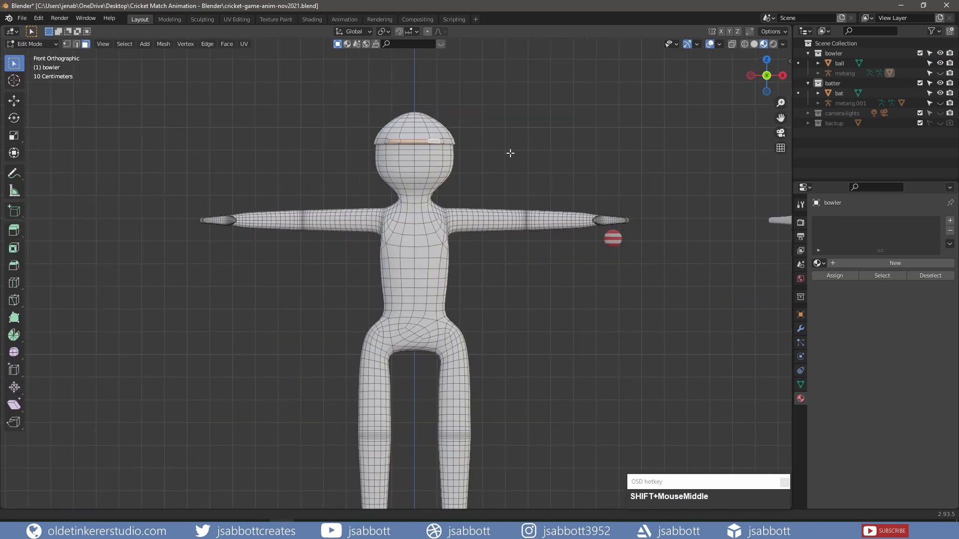
pyautogui.moveTo(509, 152); pyautogui.dragTo(424, 219, button='middle')
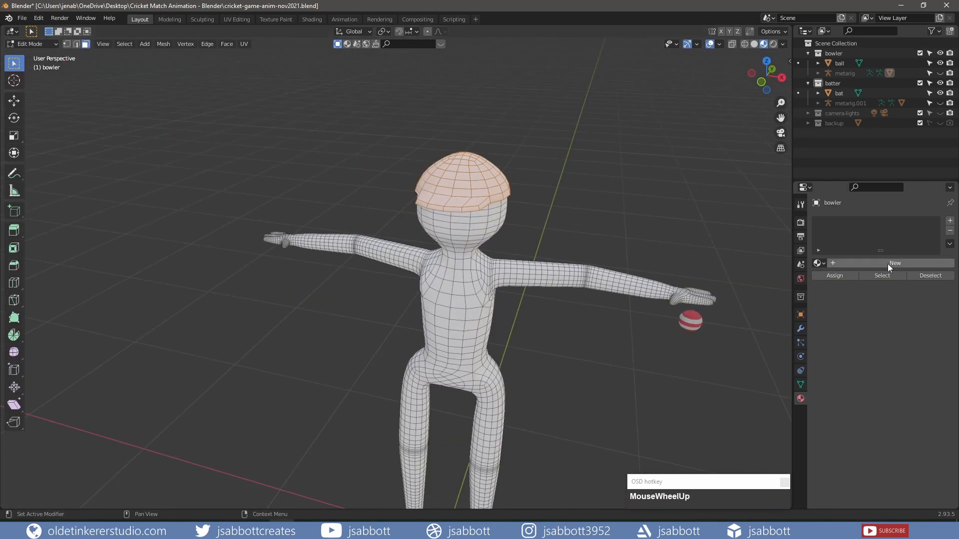
pyautogui.click(888, 264)
pyautogui.click(910, 378)
pyautogui.click(892, 270)
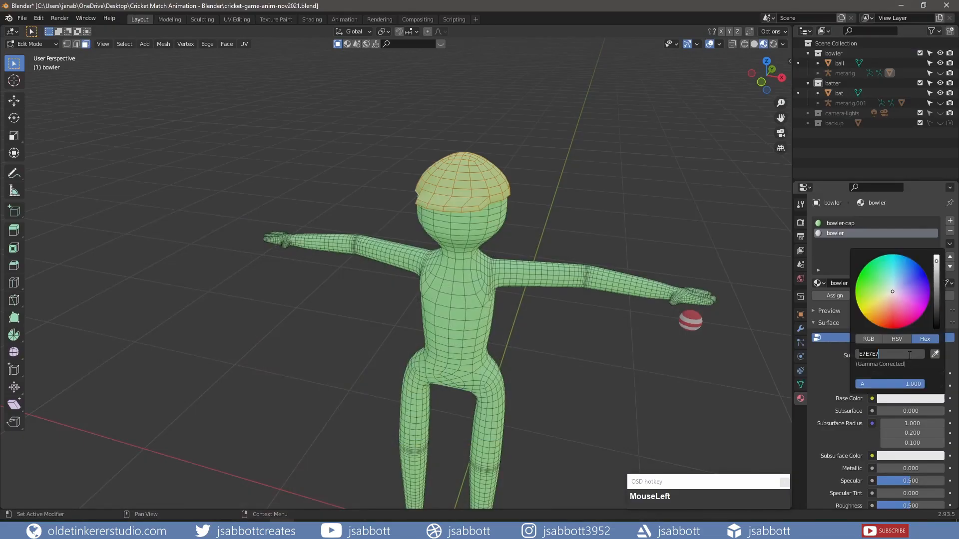
# Paste a light skin-tone colour into the bowler material and assign it to everything except the cap
pyautogui.hotkey('ctrl', 'v')
pyautogui.hotkey('ctrl', 'i')
pyautogui.click(835, 296)
# Select the bowler's torso and arms up to the wrists and assign them a new white material named bowler-shirt
pyautogui.press('KP_1')
pyautogui.keyDown('shift'); pyautogui.moveTo(449, 300); pyautogui.dragTo(403, 166, button='middle'); pyautogui.keyUp('shift')
pyautogui.click(744, 44)
pyautogui.moveTo(334, 135); pyautogui.dragTo(610, 216)
pyautogui.keyDown('shift'); pyautogui.moveTo(335, 136); pyautogui.dragTo(190, 187); pyautogui.keyUp('shift')
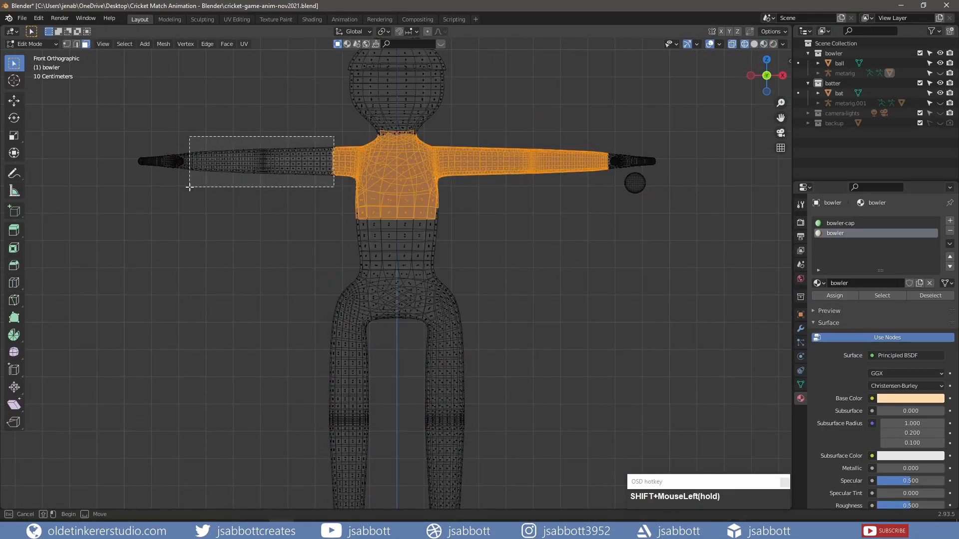
pyautogui.keyDown('shift'); pyautogui.moveTo(325, 200); pyautogui.dragTo(468, 282); pyautogui.keyUp('shift')
pyautogui.click(763, 44)
pyautogui.moveTo(564, 250); pyautogui.dragTo(520, 291, button='middle')
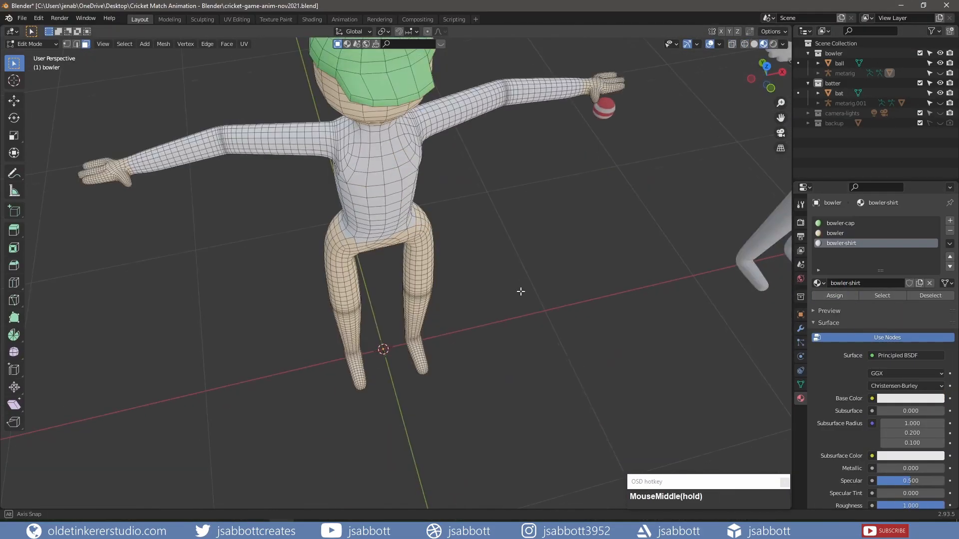
# Select the bowler's hips and legs and assign them the green bowler-cap material
pyautogui.keyDown('shift'); pyautogui.moveTo(579, 320); pyautogui.dragTo(582, 115, button='middle'); pyautogui.keyUp('shift')
pyautogui.moveTo(295, 145); pyautogui.dragTo(518, 469)
pyautogui.click(950, 221)
pyautogui.click(866, 283)
pyautogui.doubleClick(866, 282)
pyautogui.write('bowler-')
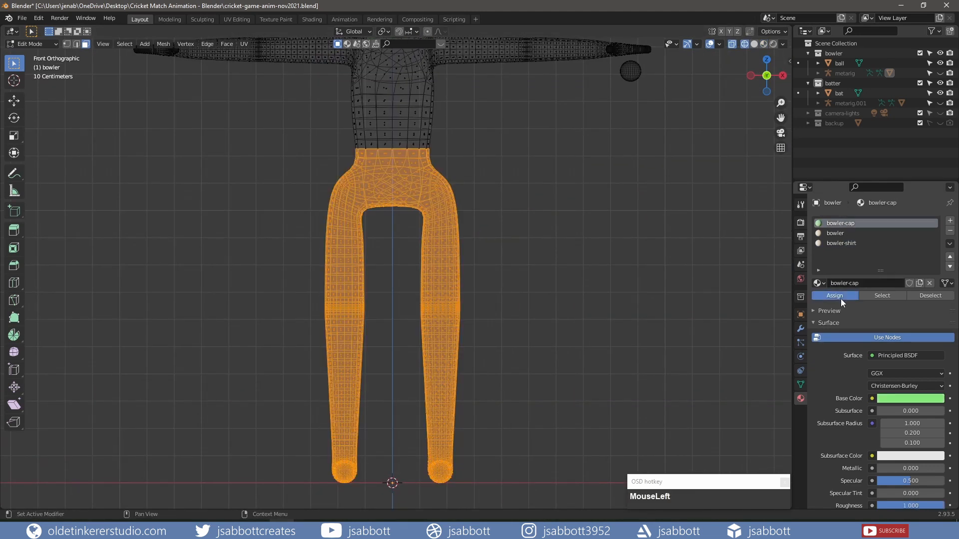
pyautogui.click(764, 44)
pyautogui.click(559, 260)
pyautogui.moveTo(559, 249); pyautogui.dragTo(559, 305, button='middle')
# Select both of the bowler's feet up to the ankles, assign them the bowler-shirt material, and leave Edit Mode
pyautogui.click(731, 44)
pyautogui.press('KP_1')
pyautogui.scroll(5, 480, 399)
pyautogui.keyDown('shift'); pyautogui.moveTo(480, 492); pyautogui.dragTo(478, 329, button='middle'); pyautogui.keyUp('shift')
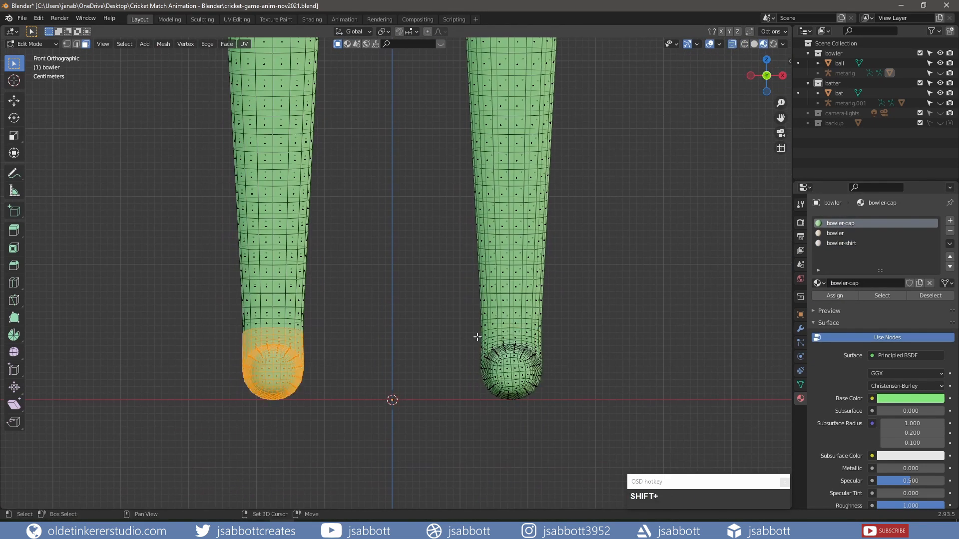
pyautogui.keyDown('shift'); pyautogui.moveTo(477, 338); pyautogui.dragTo(551, 413); pyautogui.keyUp('shift')
pyautogui.moveTo(551, 350); pyautogui.dragTo(389, 300, button='middle')
pyautogui.keyDown('alt'); pyautogui.keyDown('shift'); pyautogui.click(364, 295); pyautogui.keyUp('shift'); pyautogui.keyUp('alt')
pyautogui.click(841, 243)
pyautogui.click(841, 295)
pyautogui.press('Tab')
# Edit the batter's mesh and create a material named batter with an orange-brown base colour
pyautogui.scroll(-6, 469, 285)
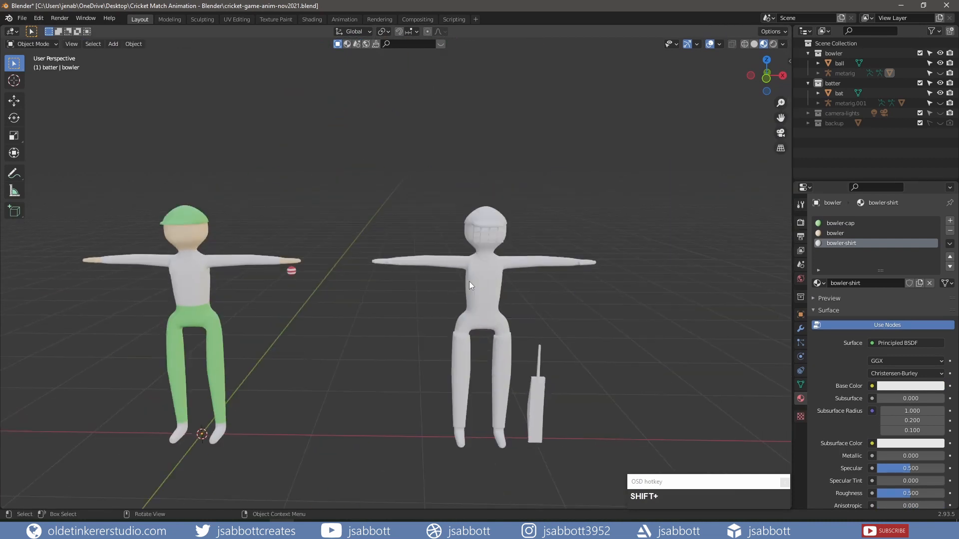
pyautogui.click(469, 282)
pyautogui.press('Tab')
pyautogui.doubleClick(561, 204)
pyautogui.hotkey('ctrl', 'c')
pyautogui.write('batter')
pyautogui.click(910, 379)
pyautogui.hotkey('ctrl', 'v')
# Isolate the helmet and face guard by hiding the batter's head faces
pyautogui.keyDown('alt'); pyautogui.click(358, 341); pyautogui.keyUp('alt')
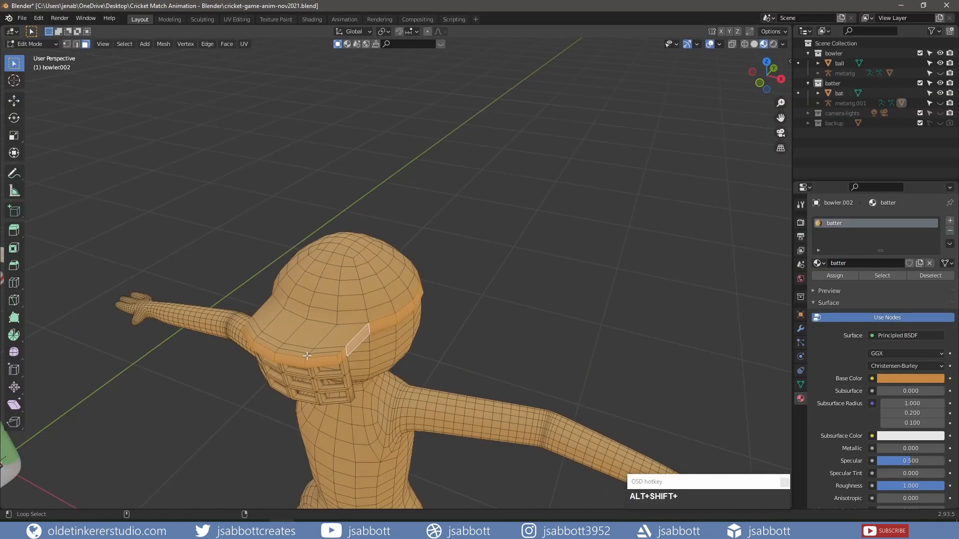
pyautogui.keyDown('alt'); pyautogui.keyDown('shift'); pyautogui.click(308, 356); pyautogui.keyUp('shift'); pyautogui.keyUp('alt')
pyautogui.press('c')
pyautogui.moveTo(307, 356); pyautogui.dragTo(439, 260, button='middle')
pyautogui.keyDown('alt'); pyautogui.keyDown('shift'); pyautogui.click(295, 146); pyautogui.keyUp('shift'); pyautogui.keyUp('alt')
pyautogui.click(579, 306)
pyautogui.press('h')
# Select the helmet and face guard, assign them a new grey material named batter-hat, and reveal the hidden faces
pyautogui.press('KP_1')
pyautogui.moveTo(312, 147); pyautogui.dragTo(508, 265)
pyautogui.click(950, 220)
pyautogui.click(879, 284)
pyautogui.doubleClick(871, 281)
pyautogui.write('batter-hat')
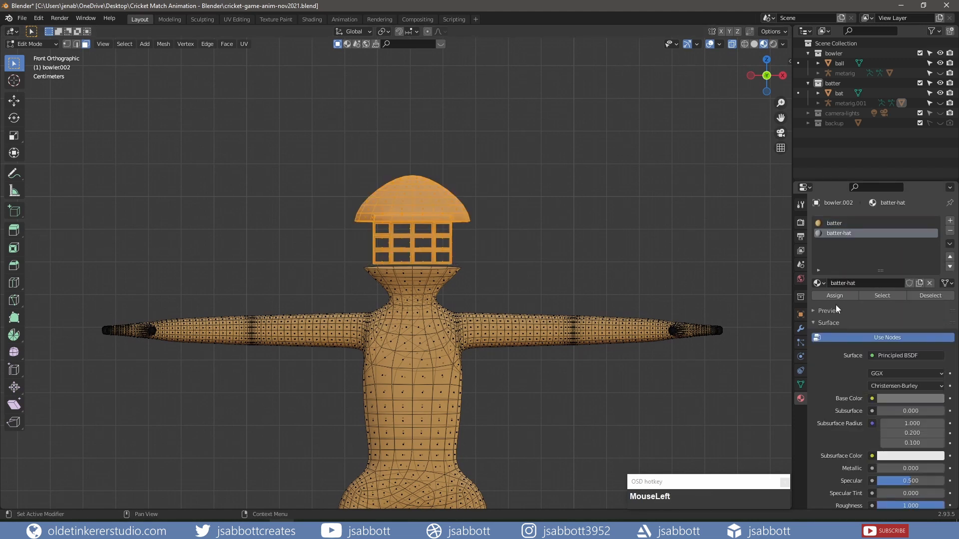
pyautogui.click(835, 295)
pyautogui.hotkey('alt', 'h')
pyautogui.click(645, 256)
# Select the batter's torso and arms up to the wrists and assign them a new blue material named batter-shirt
pyautogui.scroll(-1, 644, 256)
pyautogui.keyDown('shift'); pyautogui.moveTo(645, 256); pyautogui.dragTo(616, 132, button='middle'); pyautogui.keyUp('shift')
pyautogui.moveTo(622, 219); pyautogui.dragTo(635, 224)
pyautogui.keyDown('shift'); pyautogui.moveTo(367, 163); pyautogui.dragTo(207, 223); pyautogui.keyUp('shift')
pyautogui.keyDown('shift'); pyautogui.moveTo(361, 212); pyautogui.dragTo(490, 312); pyautogui.keyUp('shift')
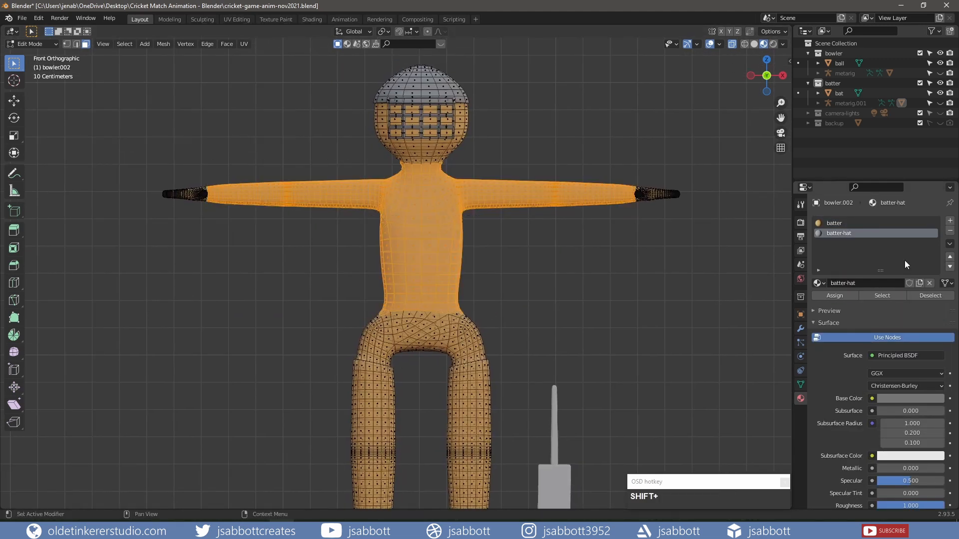
pyautogui.click(950, 220)
pyautogui.click(880, 283)
pyautogui.doubleClick(870, 283)
pyautogui.write('batter-shirt')
pyautogui.click(594, 254)
# Select the batter's hips, legs and feet, assign them a new white material named batter-pants, and leave Edit Mode
pyautogui.keyDown('shift'); pyautogui.moveTo(594, 254); pyautogui.dragTo(577, 83, button='middle'); pyautogui.keyUp('shift')
pyautogui.keyDown('shift'); pyautogui.moveTo(302, 110); pyautogui.dragTo(273, 122, button='middle'); pyautogui.keyUp('shift')
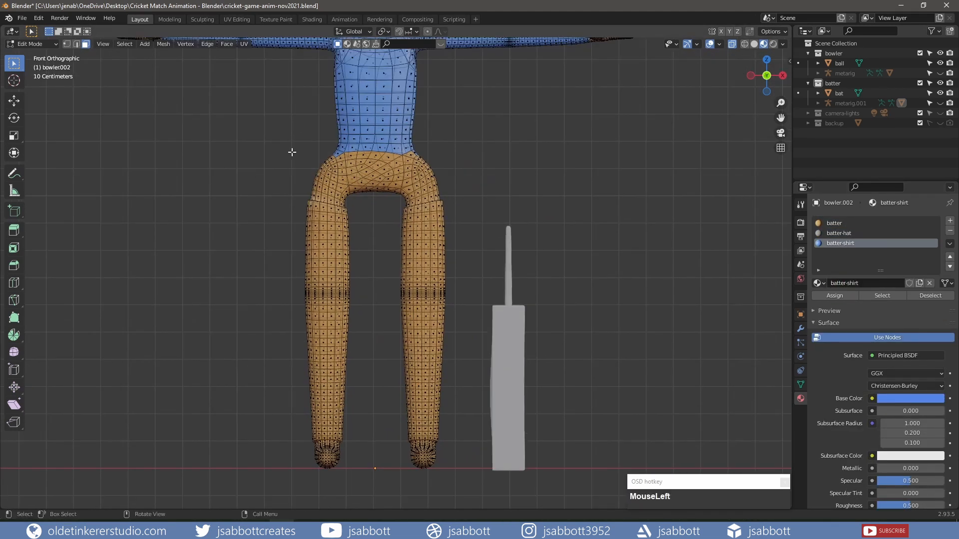
pyautogui.moveTo(302, 145); pyautogui.dragTo(468, 477)
pyautogui.click(950, 221)
pyautogui.click(880, 284)
pyautogui.doubleClick(868, 282)
pyautogui.write('batter-pants')
pyautogui.click(834, 296)
pyautogui.press('Tab')
# Edit the bat and create a material named bat with a light brown base colour
pyautogui.click(501, 428)
pyautogui.press('Tab')
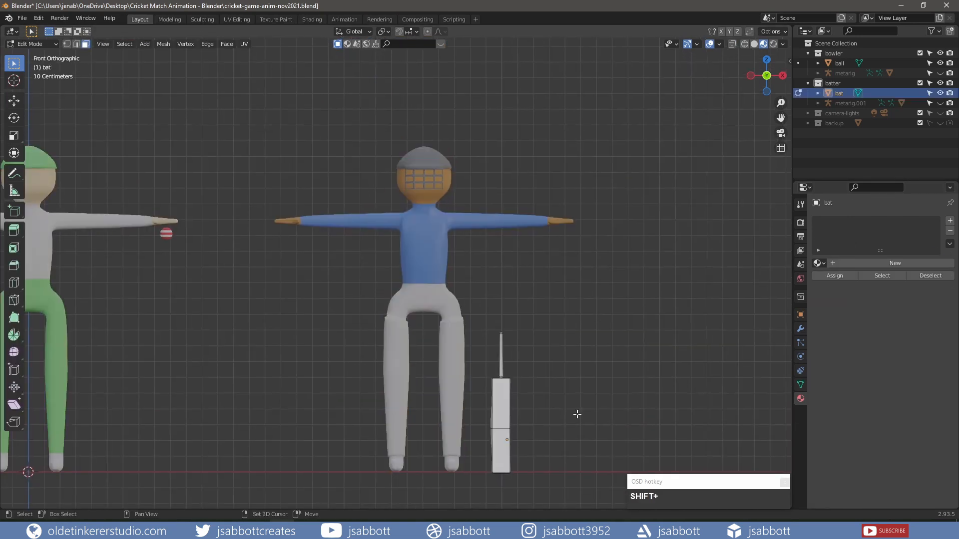
pyautogui.scroll(4, 550, 299)
pyautogui.click(880, 263)
pyautogui.write('bat')
pyautogui.click(911, 379)
# Select the bat's back faces, create a blue material named bat-blue for them, and leave Edit Mode
pyautogui.moveTo(501, 215); pyautogui.dragTo(590, 220, button='middle')
pyautogui.click(525, 316)
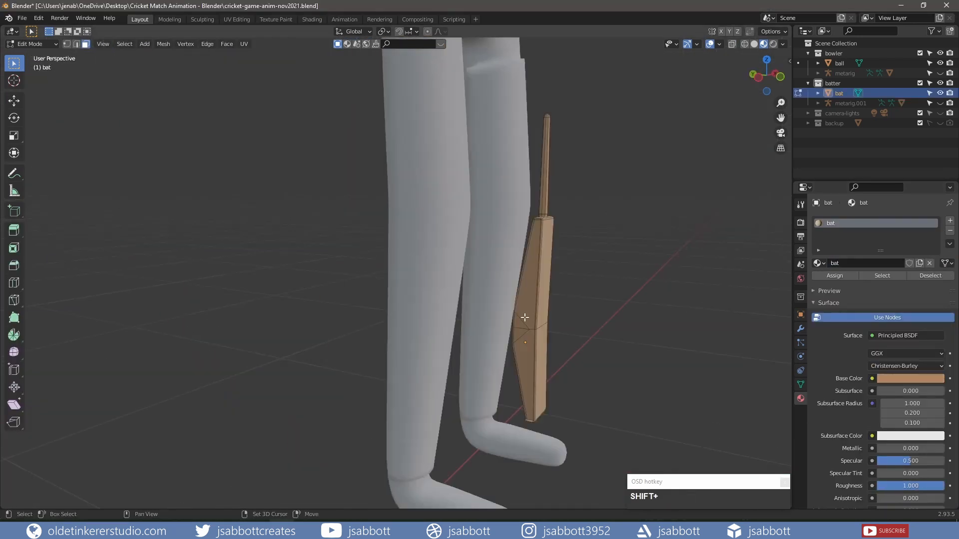
pyautogui.keyDown('shift'); pyautogui.click(526, 362); pyautogui.keyUp('shift')
pyautogui.click(950, 221)
pyautogui.click(880, 283)
pyautogui.doubleClick(869, 284)
pyautogui.write('bat-blue')
pyautogui.click(834, 295)
pyautogui.press('Tab')
# Select the whole bat handle, assign it a new dark brown material named bat02, and leave Edit Mode
pyautogui.moveTo(420, 253); pyautogui.dragTo(545, 250, button='middle')
pyautogui.press('Tab')
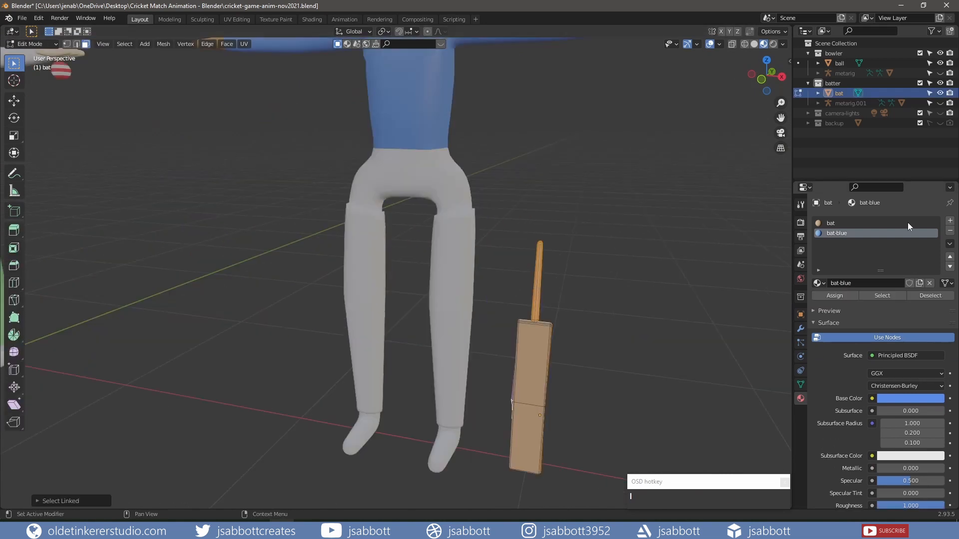
pyautogui.click(950, 220)
pyautogui.click(880, 283)
pyautogui.write('bat02')
pyautogui.doubleClick(903, 353)
pyautogui.click(835, 295)
pyautogui.press('Tab')
# Select the back faces of the bat's blade and assign them the bat-blue material
pyautogui.moveTo(644, 272); pyautogui.dragTo(557, 274, button='middle')
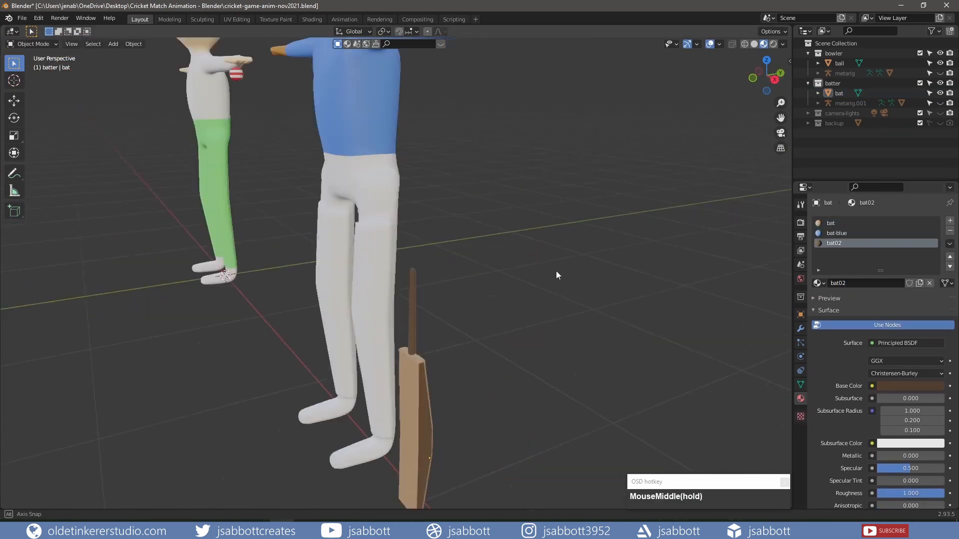
pyautogui.press('Tab')
pyautogui.keyDown('shift'); pyautogui.click(447, 445); pyautogui.keyUp('shift')
pyautogui.click(837, 233)
pyautogui.click(834, 296)
pyautogui.press('Tab')
# Touch up the batter's neckline using the batter-shirt and batter materials
pyautogui.click(398, 195)
pyautogui.press('Tab')
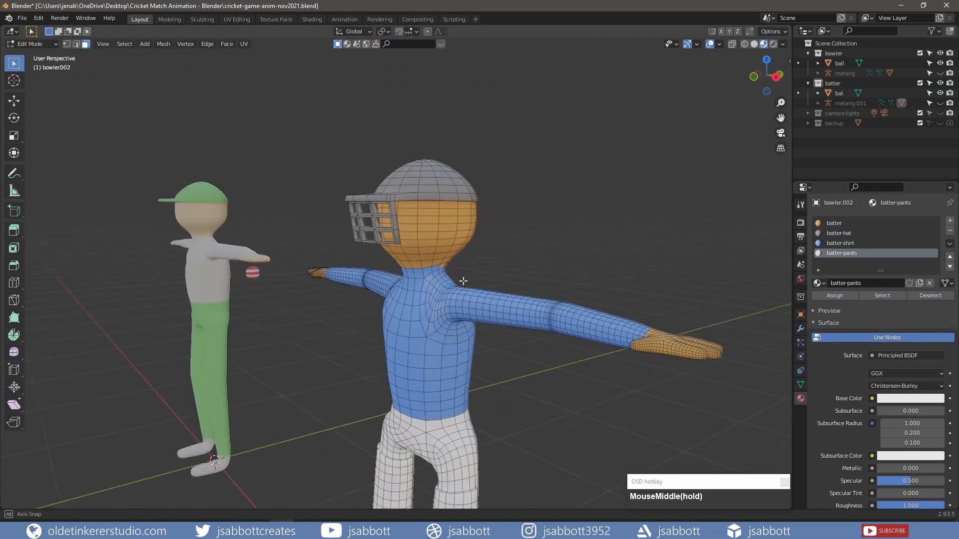
pyautogui.click(839, 243)
pyautogui.click(837, 224)
pyautogui.press('Tab')
# Touch up the bowler's neckline using the bowler and bowler-shirt materials, then leave Edit Mode
pyautogui.click(210, 240)
pyautogui.press('Tab')
pyautogui.moveTo(250, 279); pyautogui.dragTo(400, 315, button='middle')
pyautogui.scroll(4, 400, 315)
pyautogui.click(836, 233)
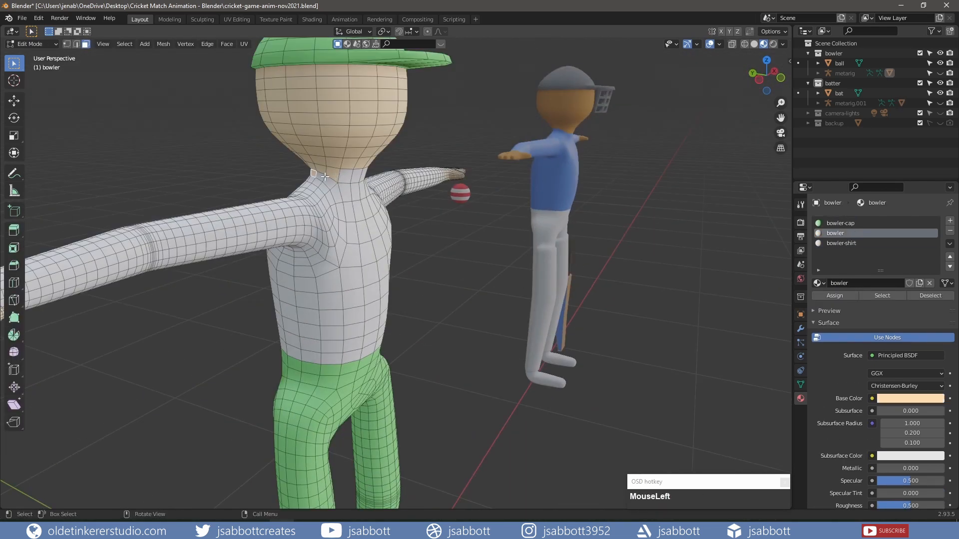
pyautogui.click(841, 243)
pyautogui.moveTo(399, 260); pyautogui.dragTo(399, 229, button='middle')
pyautogui.keyDown('shift'); pyautogui.moveTo(539, 229); pyautogui.dragTo(465, 221, button='middle'); pyautogui.keyUp('shift')
pyautogui.moveTo(277, 388); pyautogui.dragTo(585, 247, button='middle')
pyautogui.press('Tab')
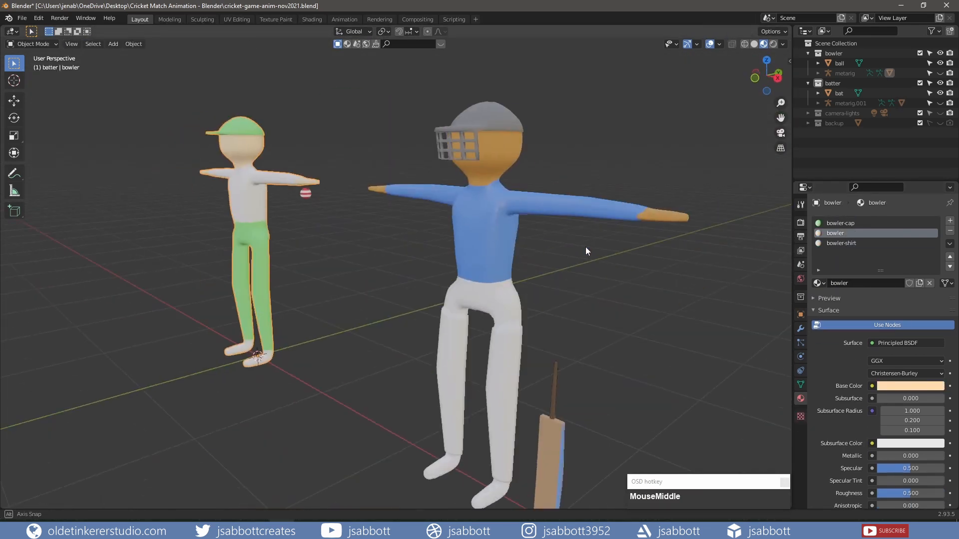